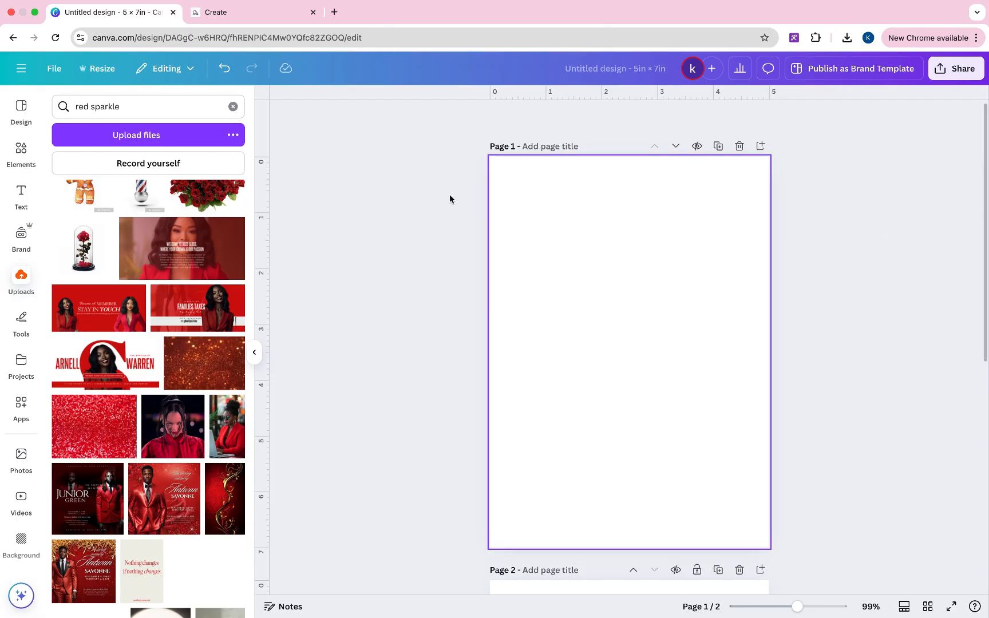
- Save the Adobe Stock red dotted-floor background from Google Images as a JPG, then return to Canva
{"action": "left_click", "coordinate": [335, 12]}
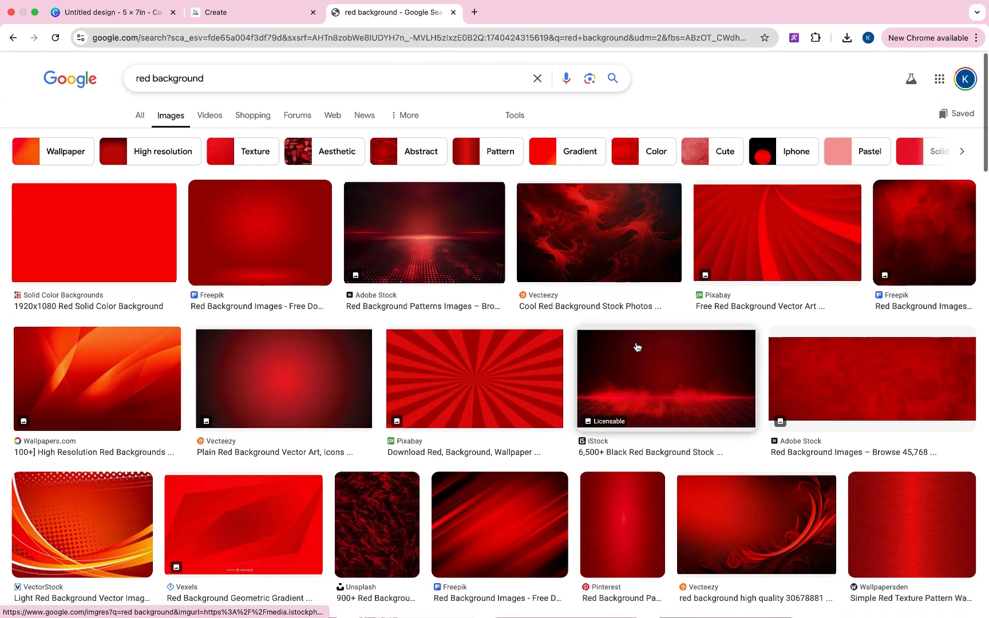
{"action": "scroll", "coordinate": [636, 343], "scroll_direction": "down", "scroll_amount": 5}
{"action": "scroll", "coordinate": [636, 346], "scroll_direction": "down", "scroll_amount": 9}
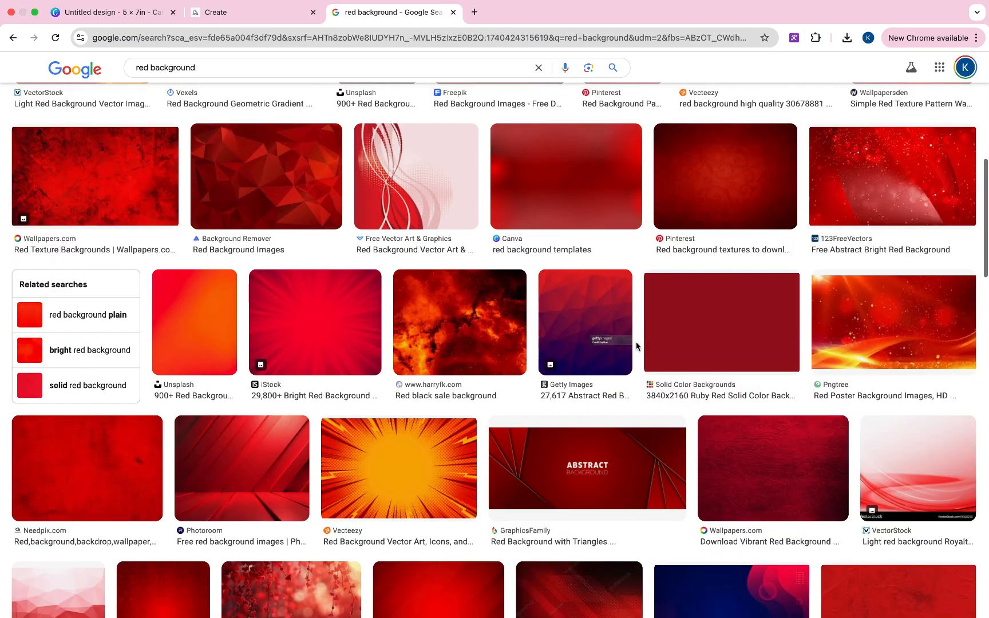
{"action": "scroll", "coordinate": [636, 346], "scroll_direction": "up", "scroll_amount": 15}
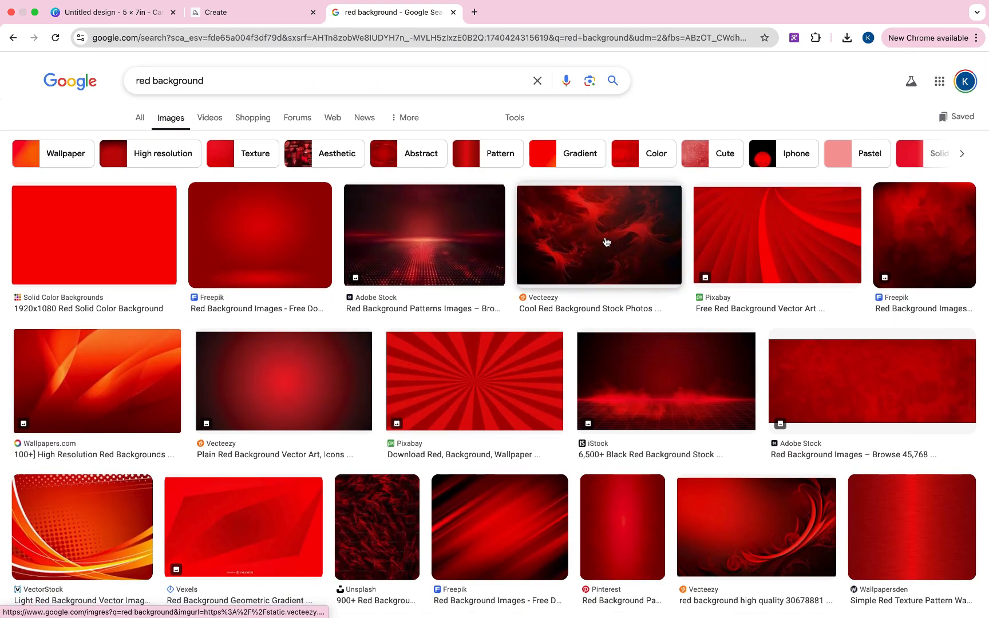
{"action": "left_click", "coordinate": [463, 262]}
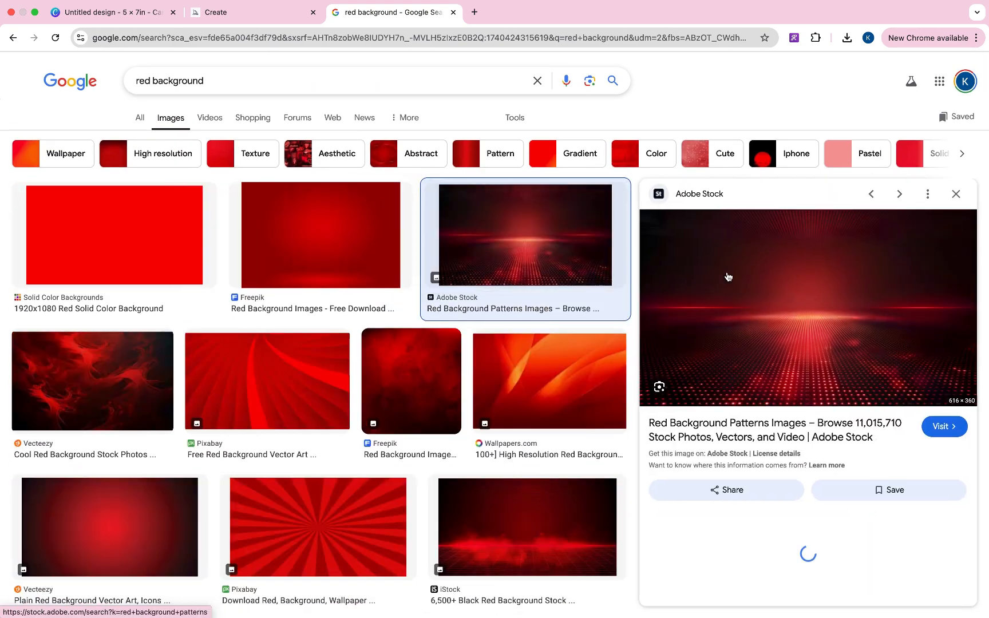
{"action": "right_click", "coordinate": [785, 334]}
{"action": "left_click", "coordinate": [814, 448]}
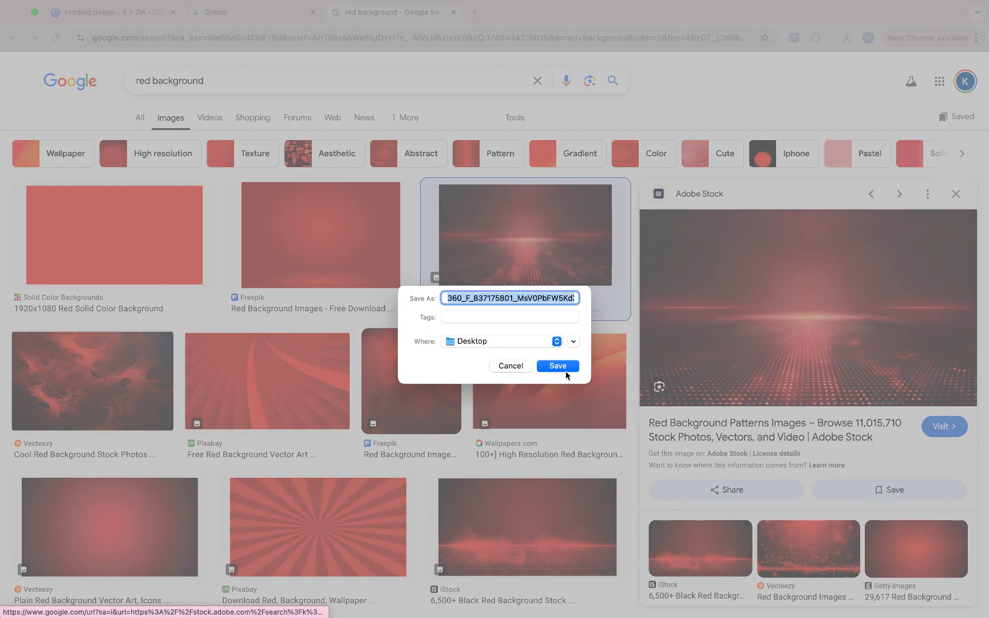
{"action": "left_click", "coordinate": [565, 366]}
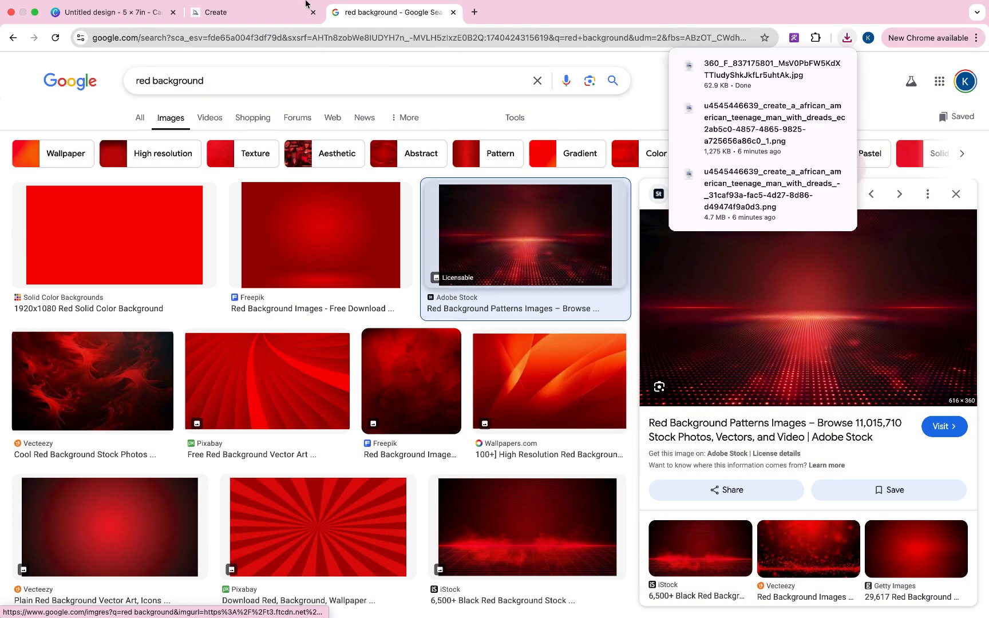
{"action": "left_click", "coordinate": [143, 12]}
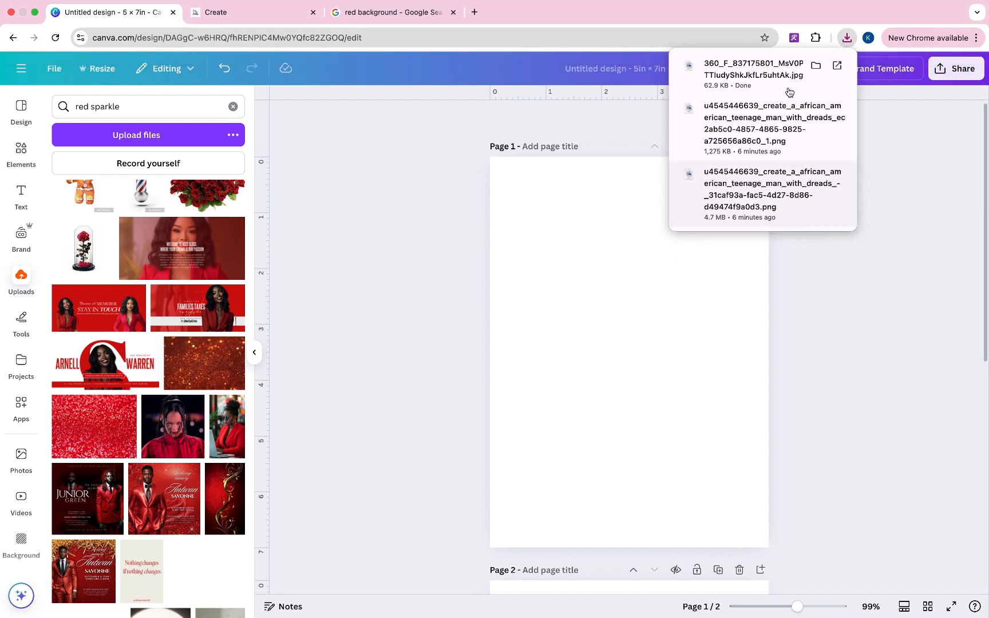
- Open LunaPic's Edge Fade Border effect and load the downloaded red background into it
{"action": "left_click", "coordinate": [474, 12]}
{"action": "type", "text": "l"}
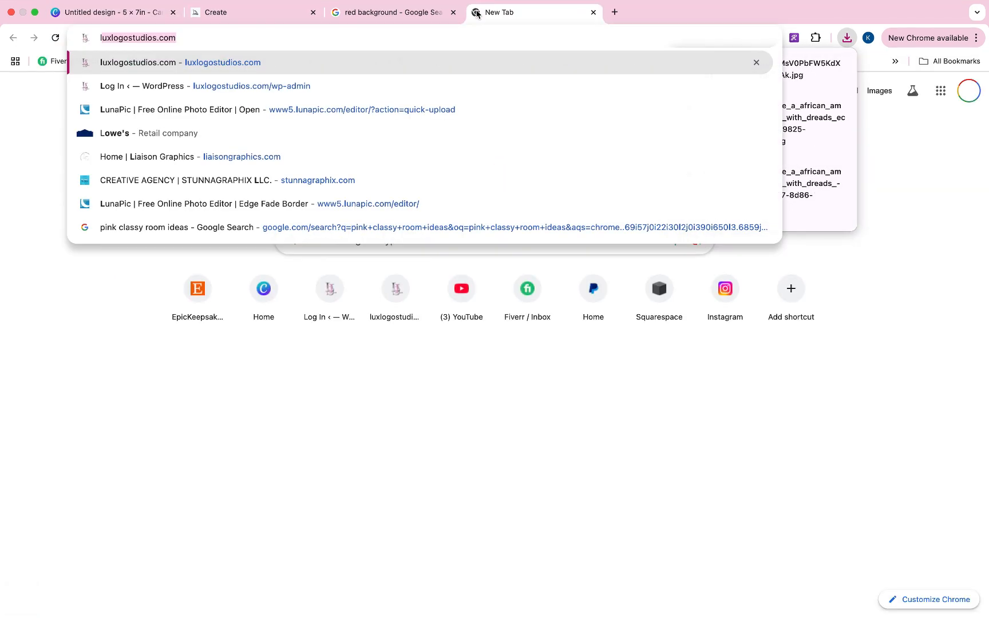
{"action": "type", "text": "una"}
{"action": "key", "text": "Return"}
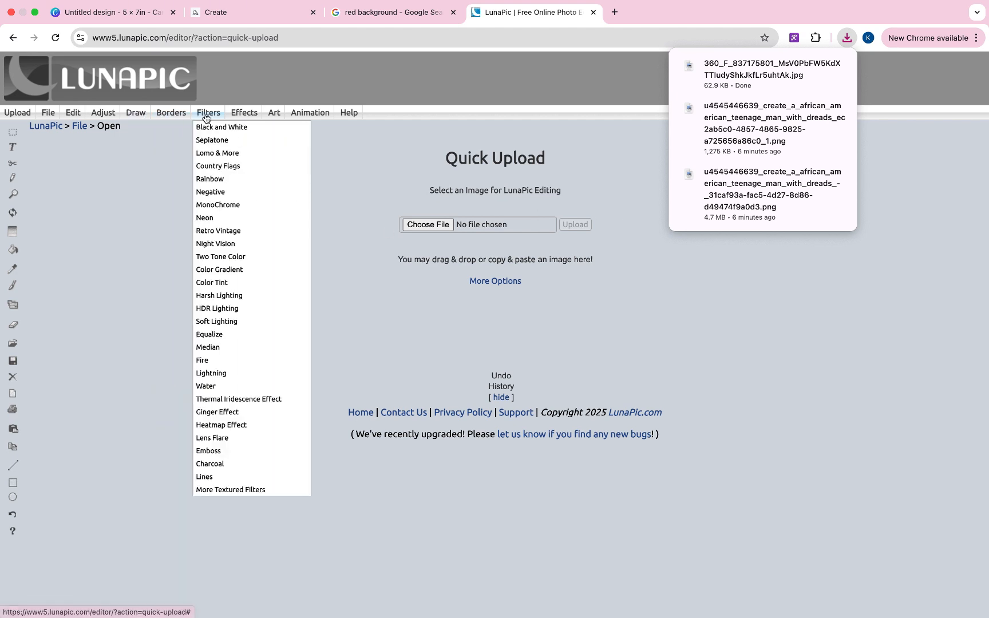
{"action": "mouse_move", "coordinate": [246, 115]}
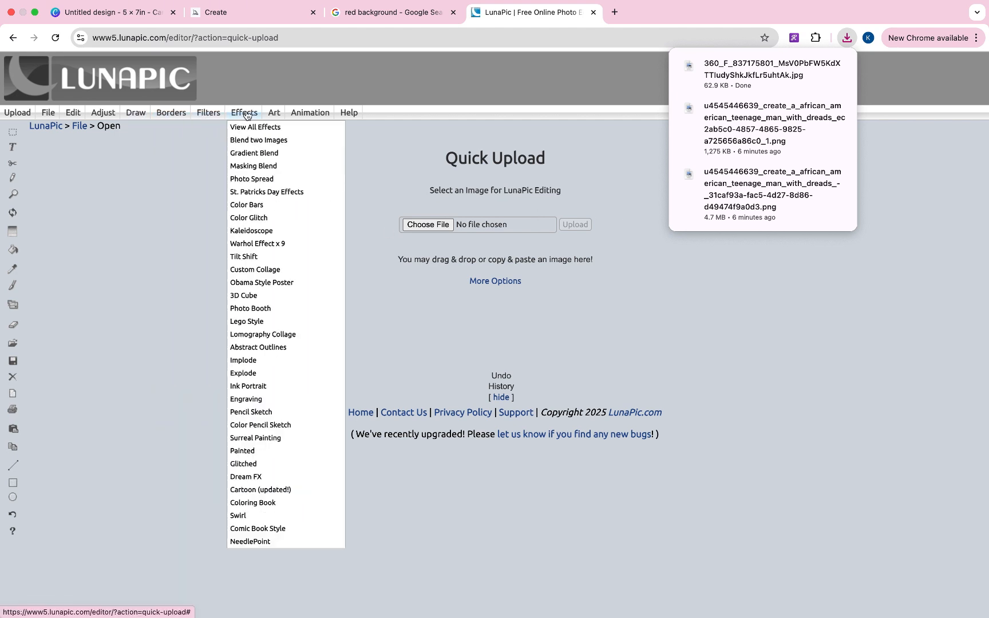
{"action": "mouse_move", "coordinate": [171, 108]}
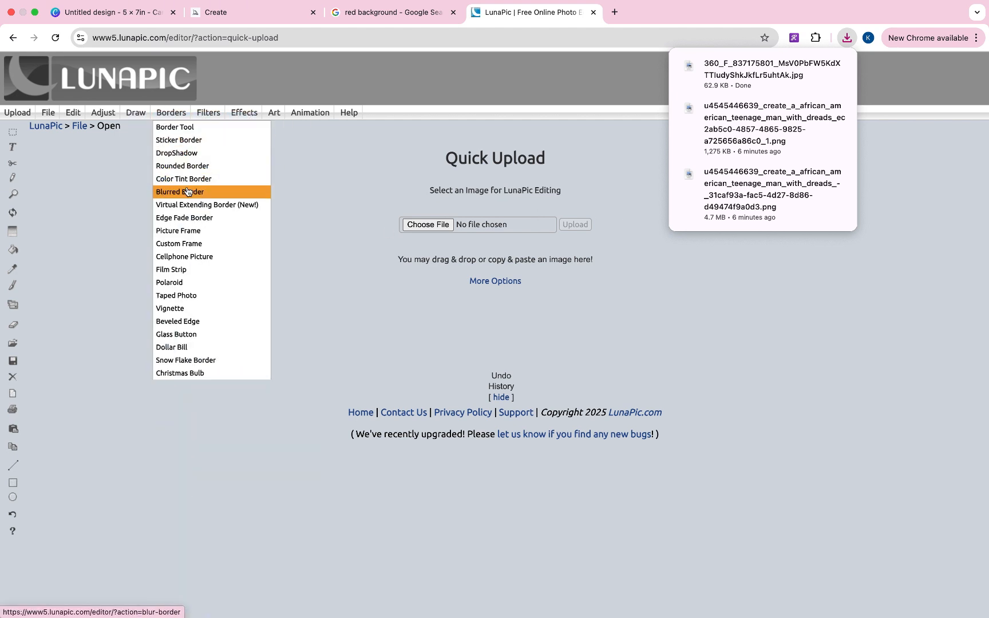
{"action": "left_click", "coordinate": [190, 217]}
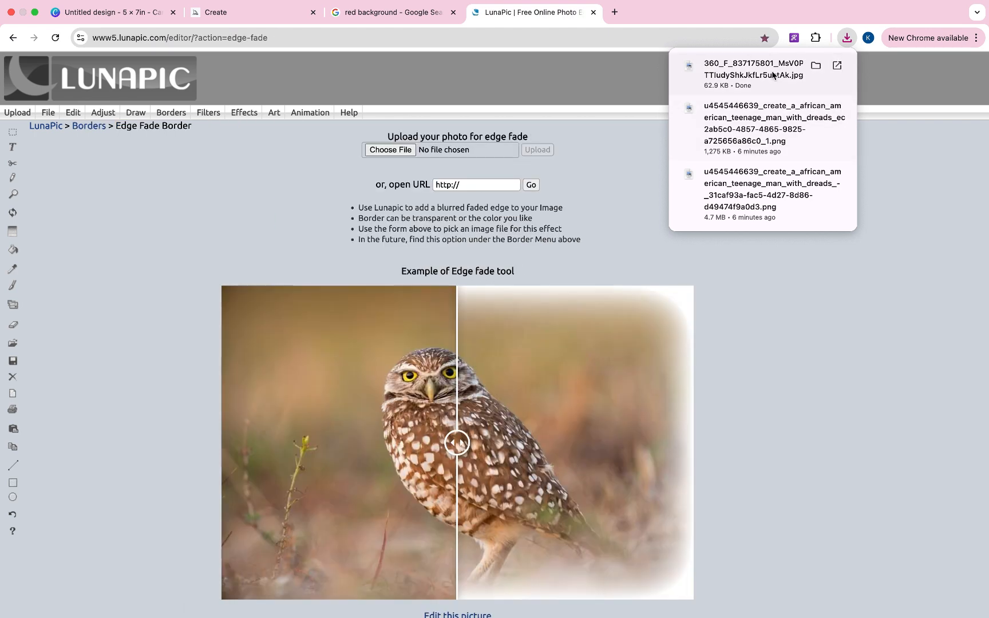
{"action": "left_click_drag", "start_coordinate": [754, 70], "coordinate": [405, 151]}
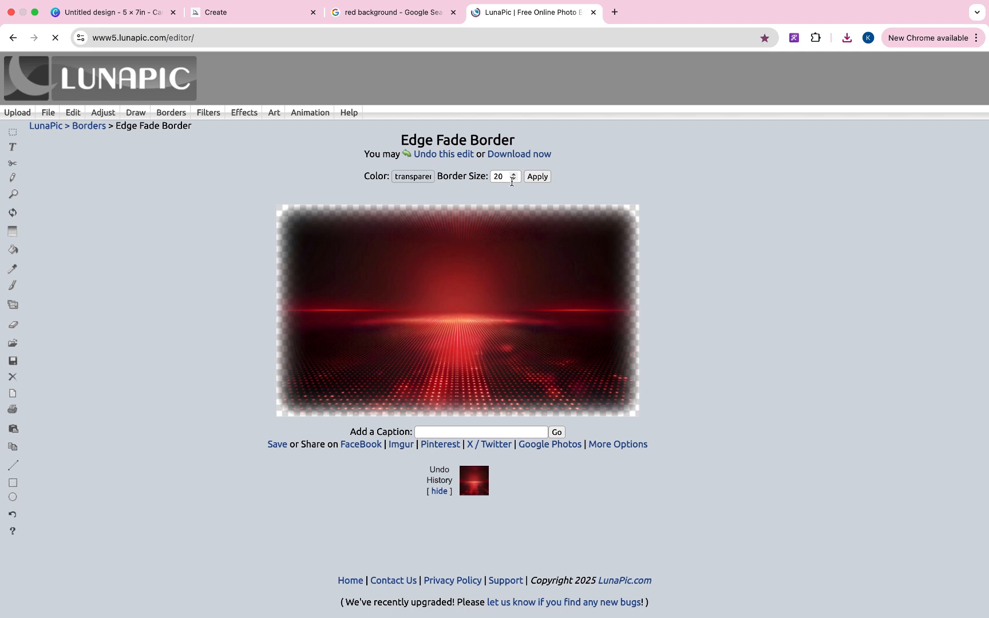
- Apply the edge fade with border size 70 and download the faded image
{"action": "left_click", "coordinate": [504, 177]}
{"action": "key", "text": "BackSpace"}
{"action": "key", "text": "BackSpace"}
{"action": "type", "text": "8"}
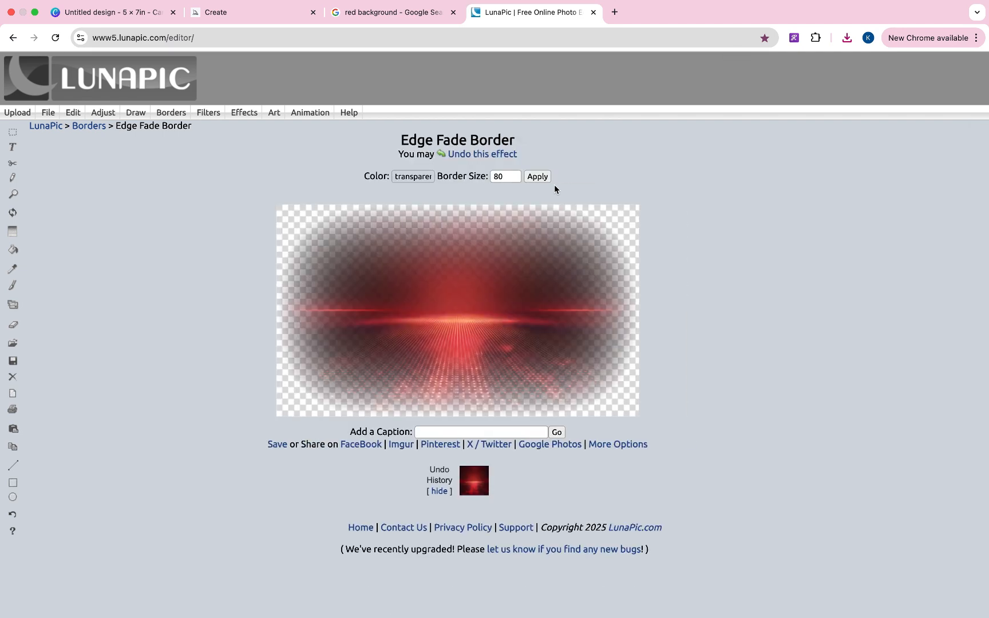
{"action": "double_click", "coordinate": [503, 177]}
{"action": "type", "text": "70"}
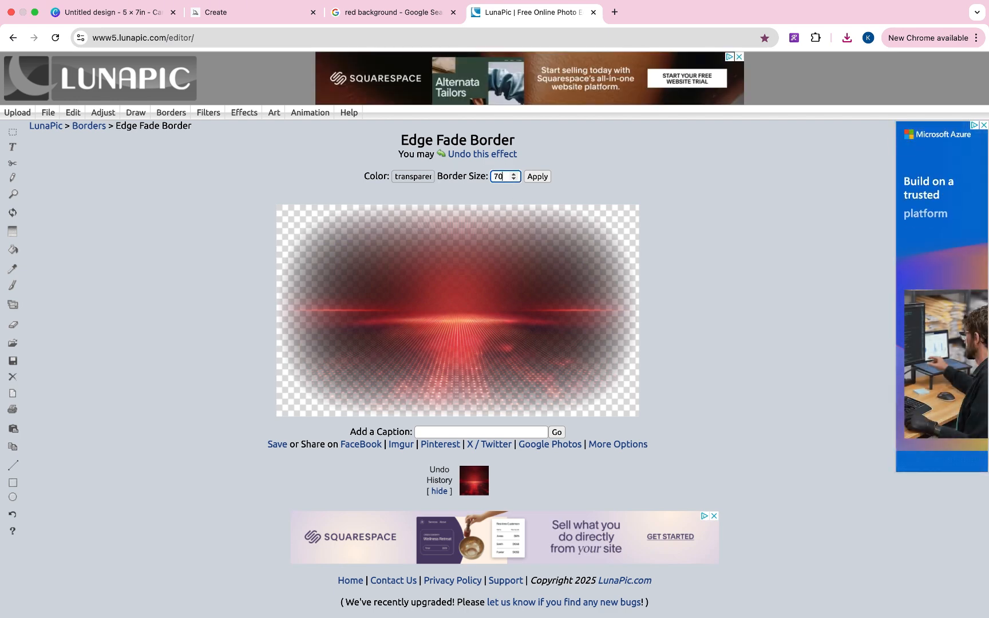
{"action": "key", "text": "Return"}
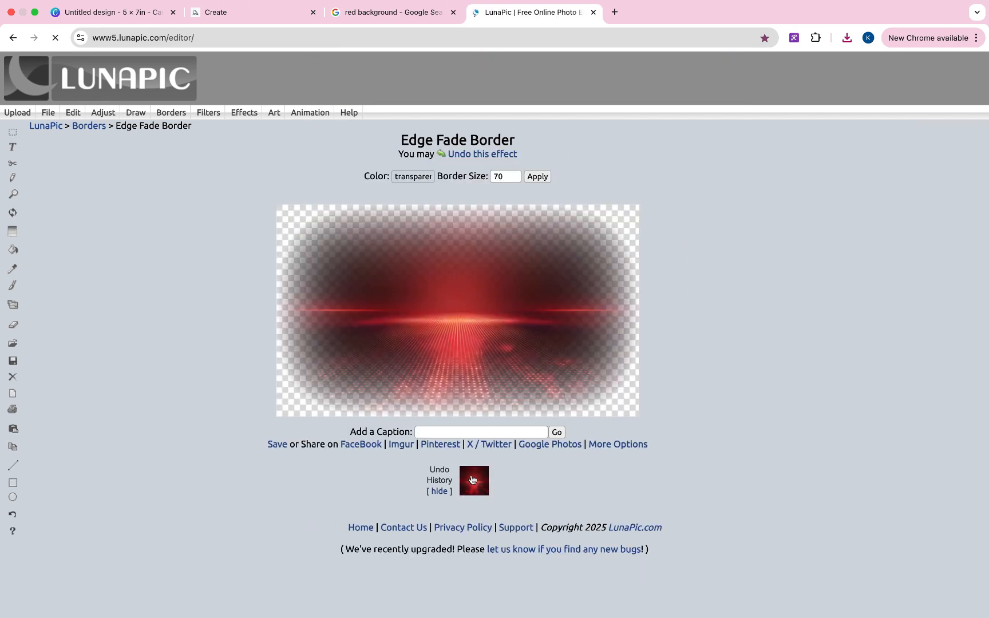
{"action": "left_click", "coordinate": [278, 444]}
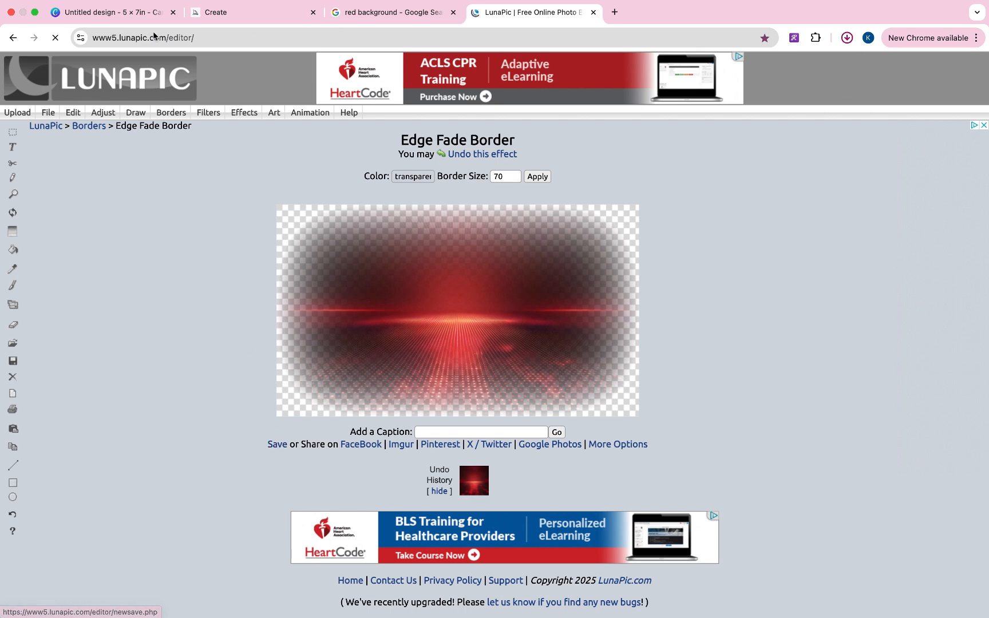
{"action": "left_click", "coordinate": [144, 17]}
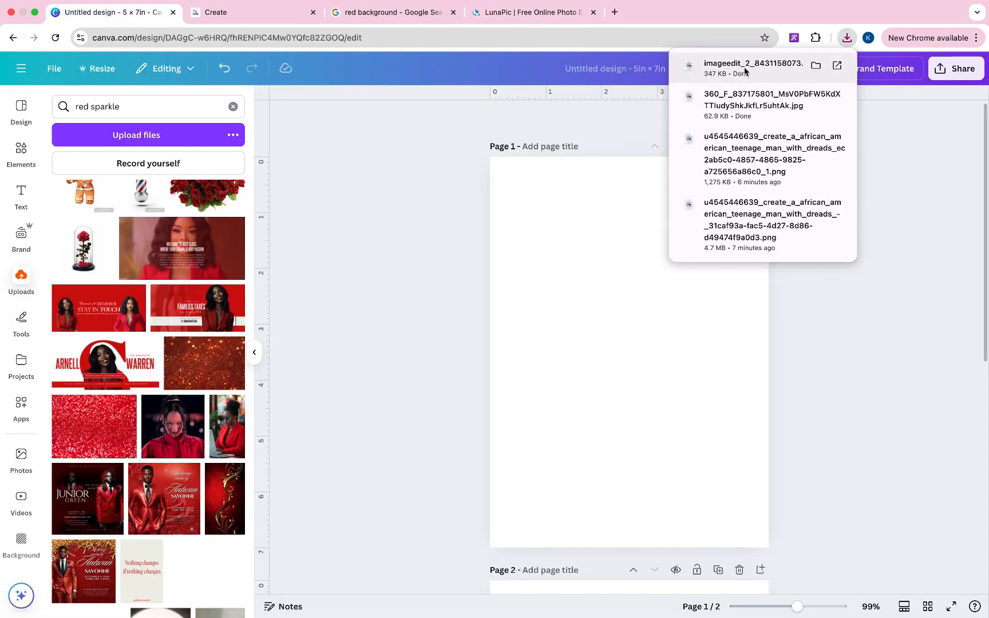
- Add the faded red image to page 1 and make the page background dark red
{"action": "left_click_drag", "start_coordinate": [738, 67], "coordinate": [584, 325]}
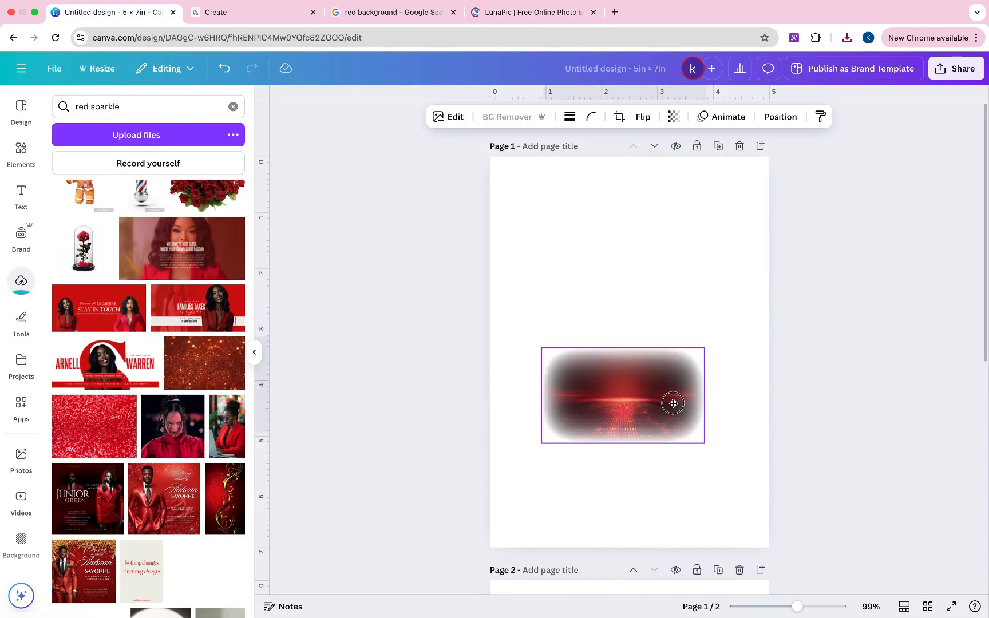
{"action": "left_click", "coordinate": [621, 166]}
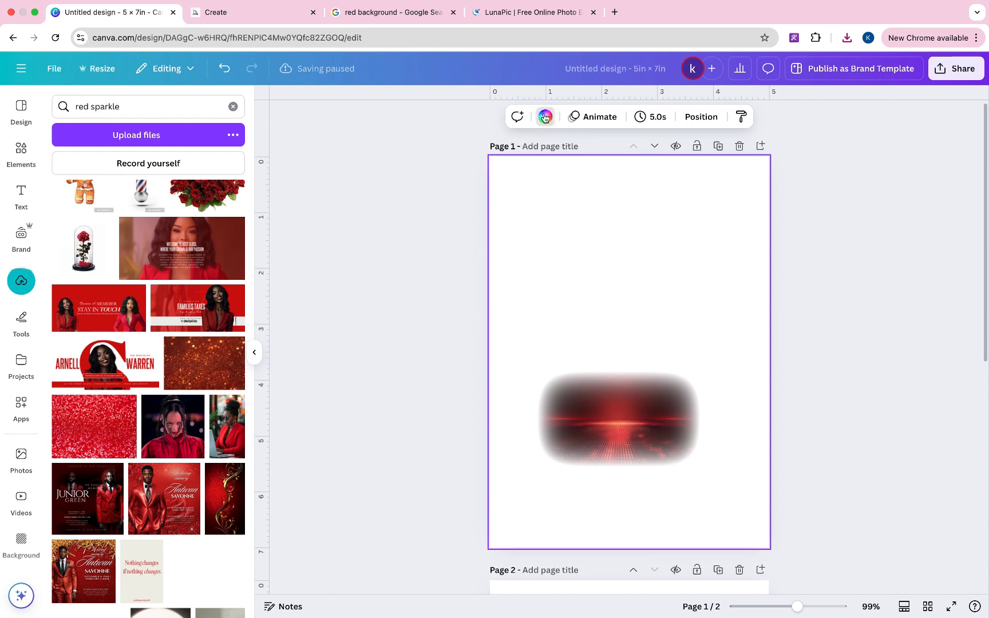
{"action": "left_click", "coordinate": [545, 116]}
{"action": "left_click", "coordinate": [164, 501]}
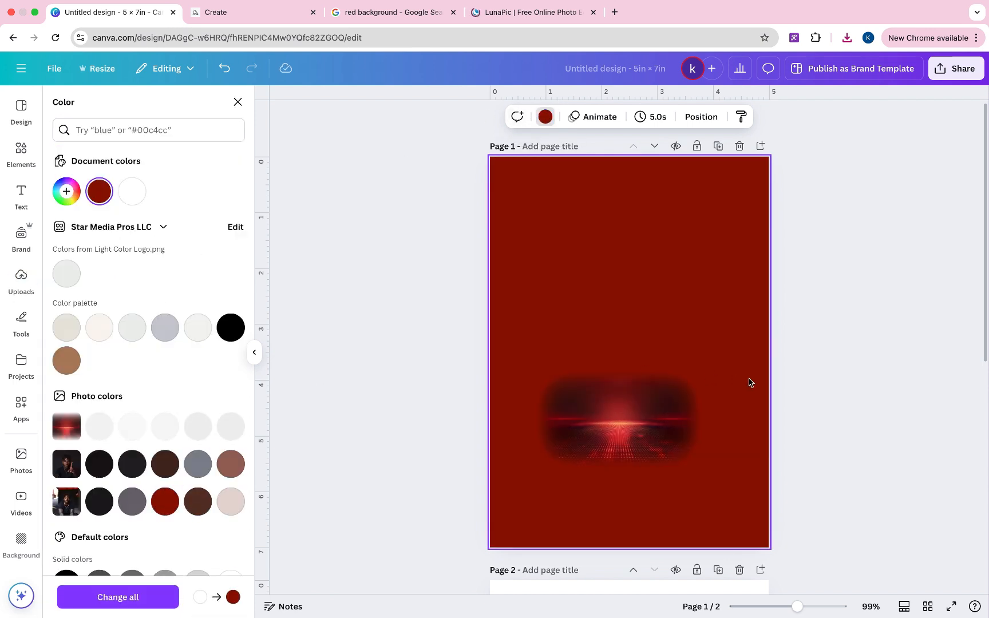
- Enlarge the red image past the page edges and move it over the lower half
{"action": "left_click", "coordinate": [659, 410]}
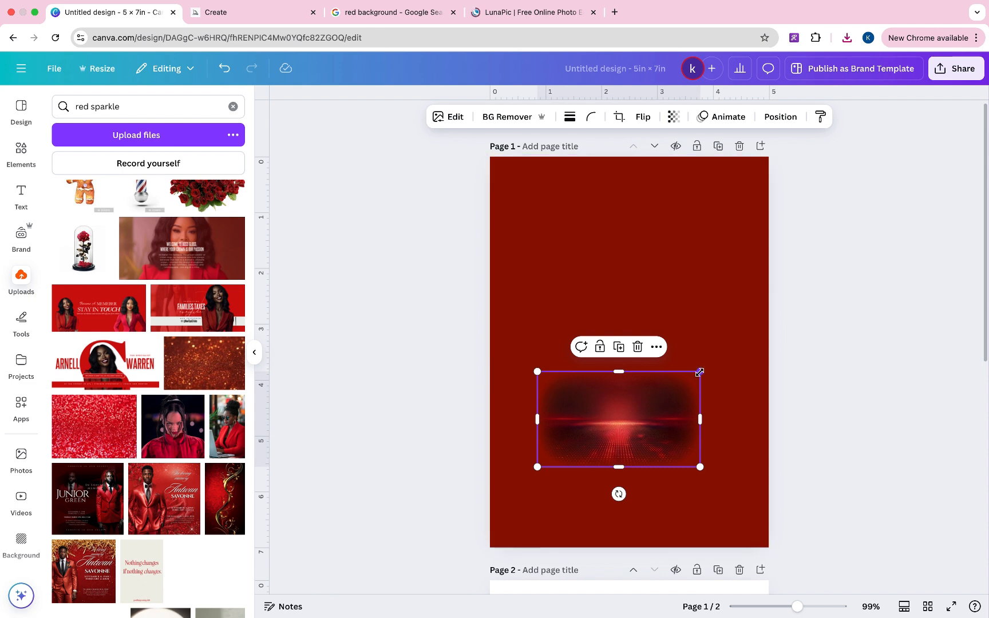
{"action": "left_click_drag", "start_coordinate": [699, 372], "coordinate": [982, 229]}
{"action": "left_click_drag", "start_coordinate": [800, 373], "coordinate": [675, 486]}
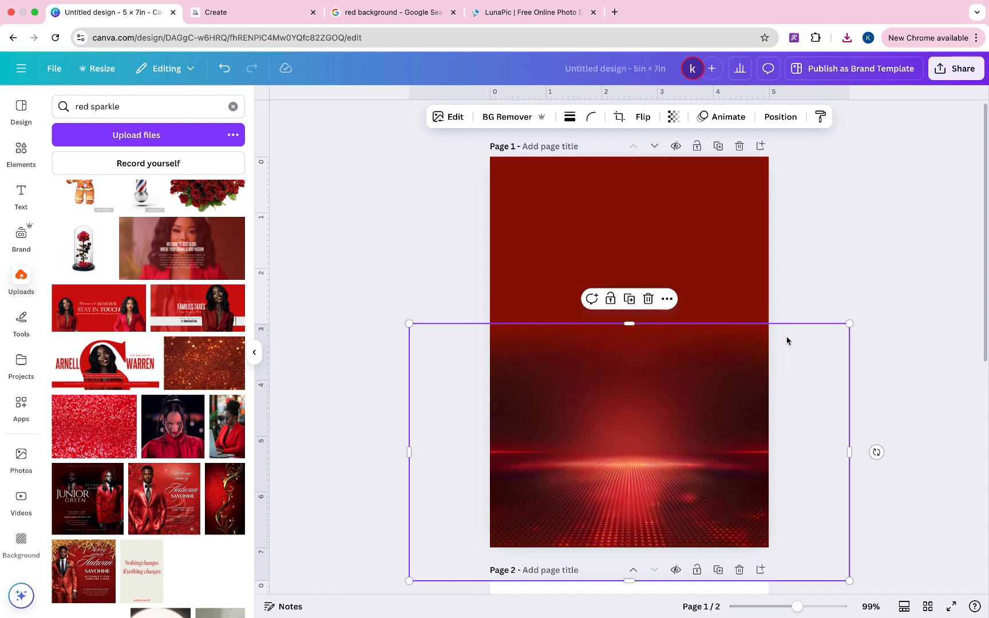
{"action": "left_click", "coordinate": [800, 299]}
- Adjust the dotted-floor image: sharpness 62, vignette 100, saturation 78, vibrance 57
{"action": "left_click", "coordinate": [667, 451]}
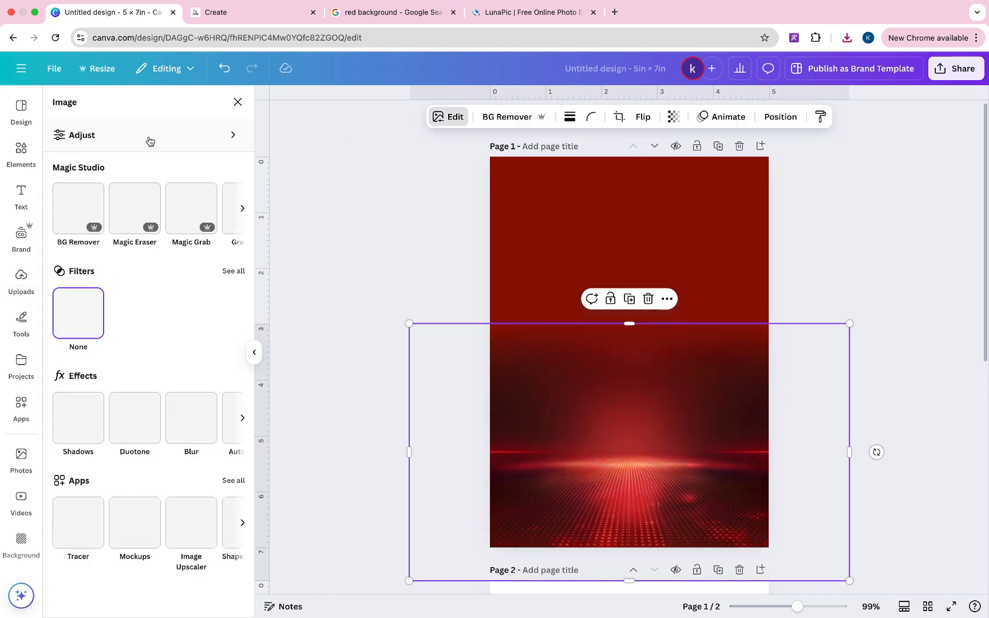
{"action": "left_click", "coordinate": [140, 136]}
{"action": "scroll", "coordinate": [131, 227], "scroll_direction": "down", "scroll_amount": 6}
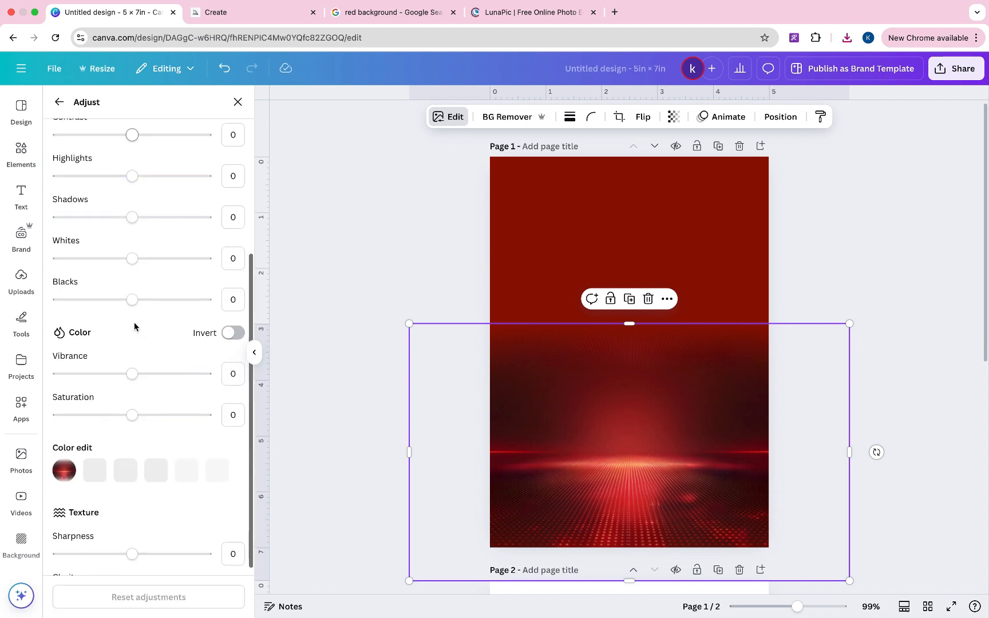
{"action": "left_click_drag", "start_coordinate": [133, 471], "coordinate": [178, 477]}
{"action": "left_click_drag", "start_coordinate": [138, 554], "coordinate": [213, 554]}
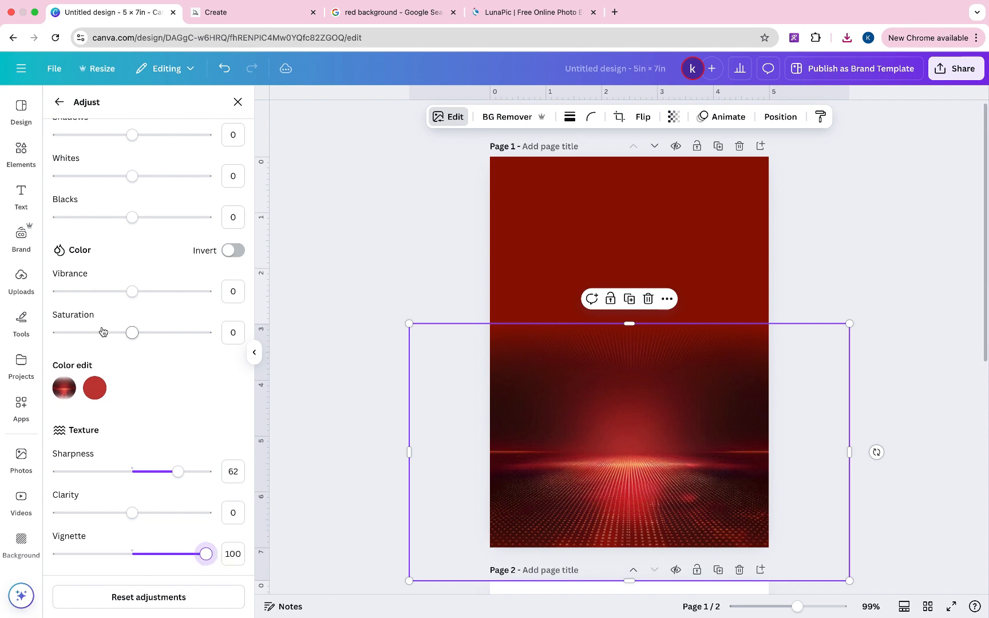
{"action": "left_click_drag", "start_coordinate": [132, 333], "coordinate": [189, 335]}
{"action": "left_click_drag", "start_coordinate": [132, 292], "coordinate": [175, 293]}
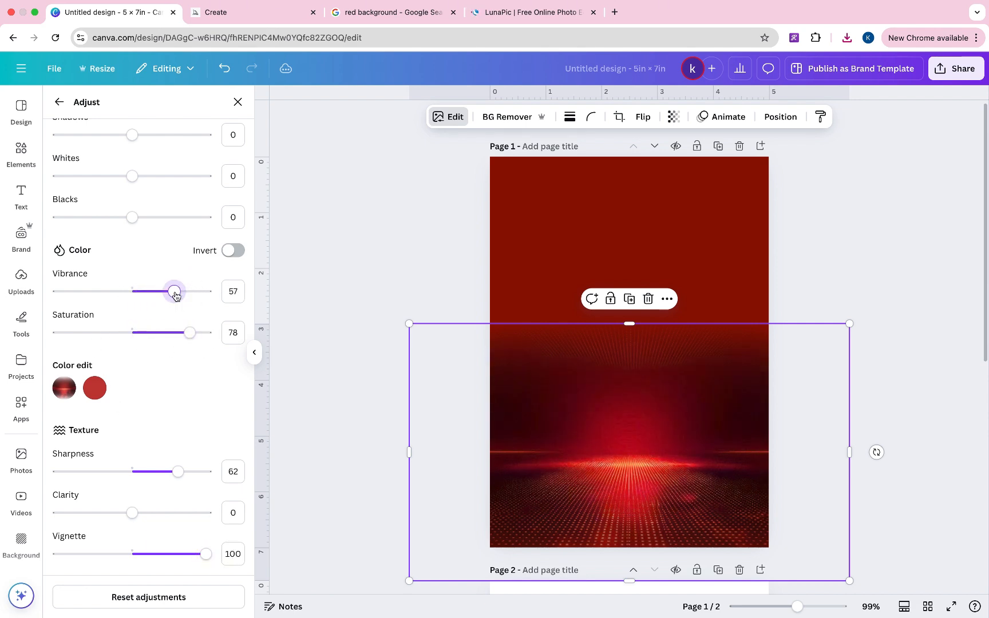
{"action": "scroll", "coordinate": [170, 272], "scroll_direction": "up", "scroll_amount": 5}
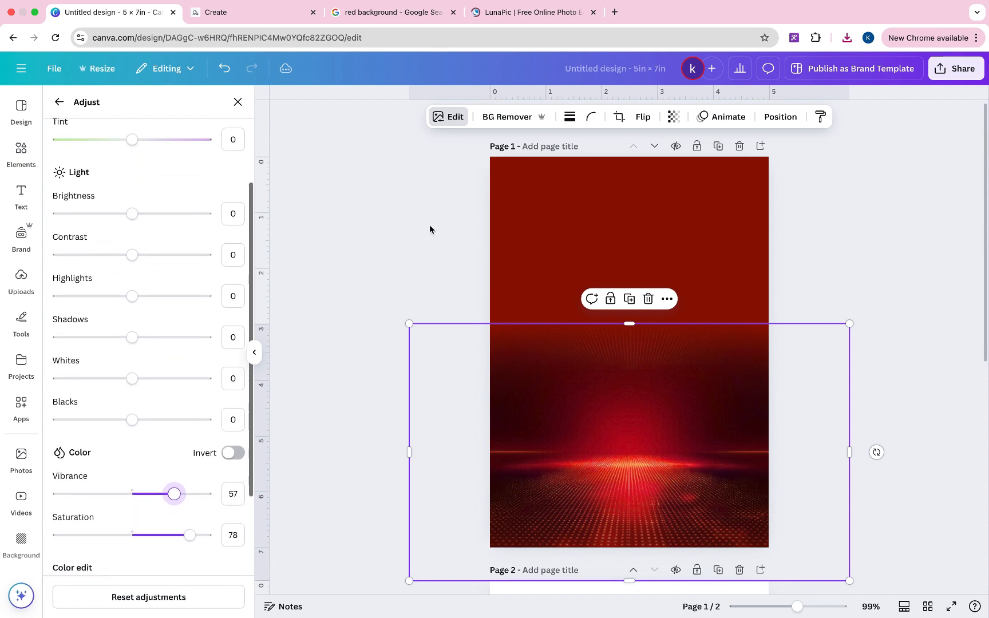
{"action": "key", "text": "Escape"}
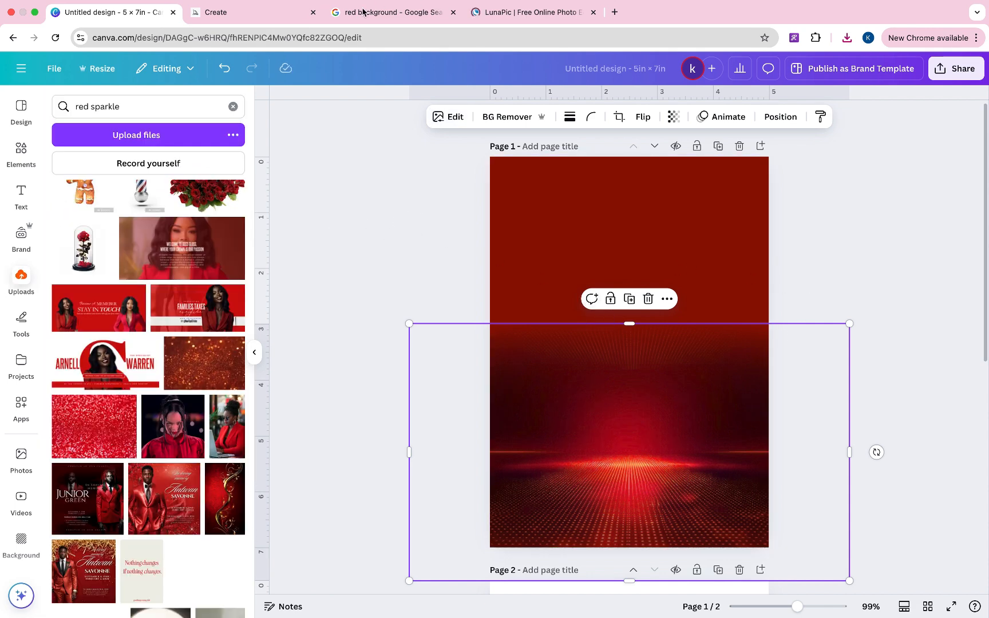
- Search Google Images for 'vintage background' and browse the results
{"action": "left_click", "coordinate": [399, 16]}
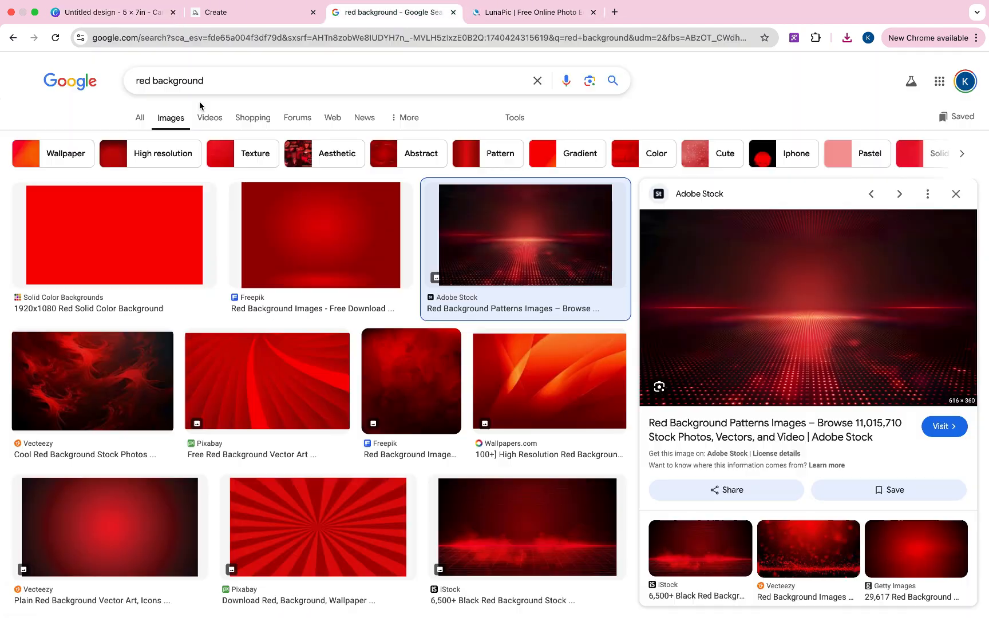
{"action": "left_click", "coordinate": [184, 86]}
{"action": "key", "text": "super+a"}
{"action": "type", "text": "v"}
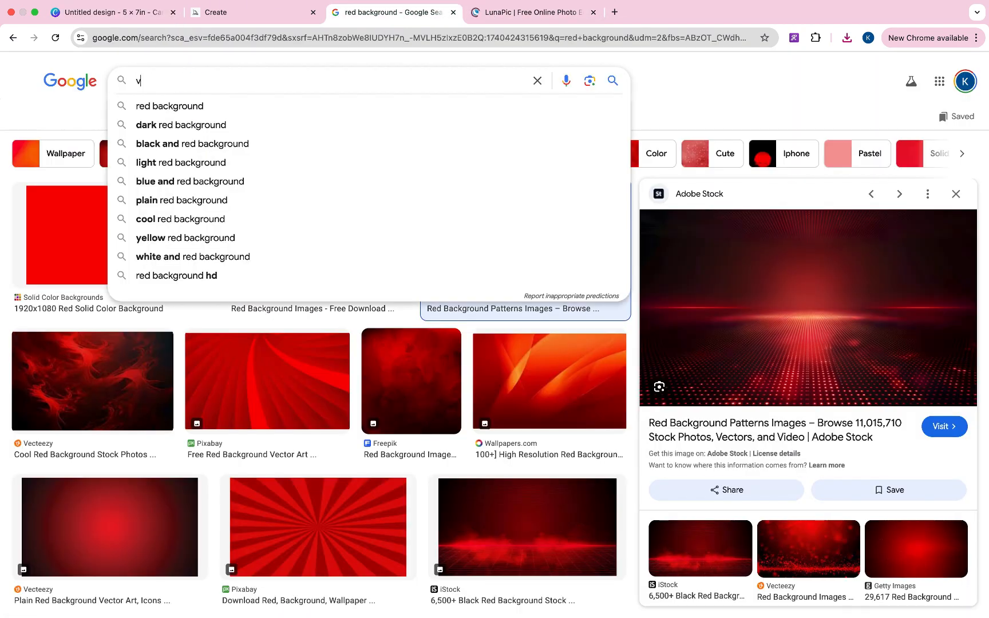
{"action": "type", "text": "intage"}
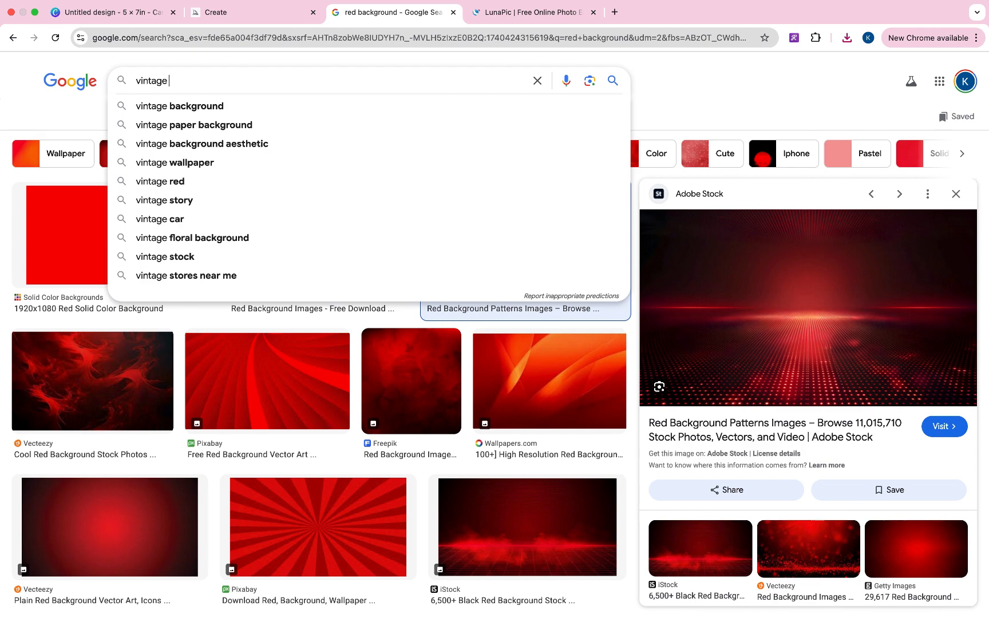
{"action": "left_click", "coordinate": [191, 125]}
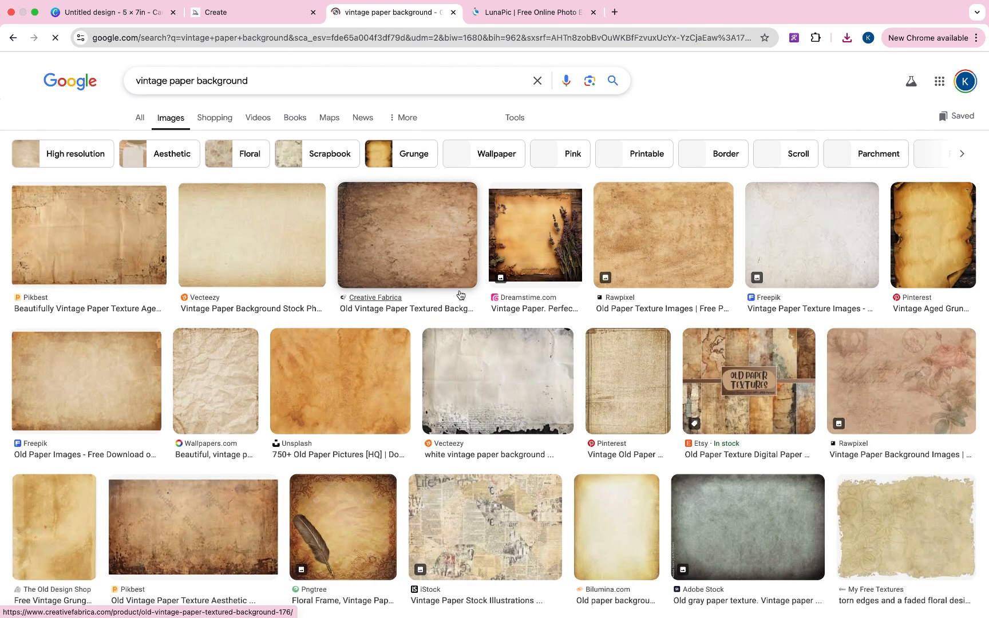
{"action": "scroll", "coordinate": [631, 366], "scroll_direction": "down", "scroll_amount": 5}
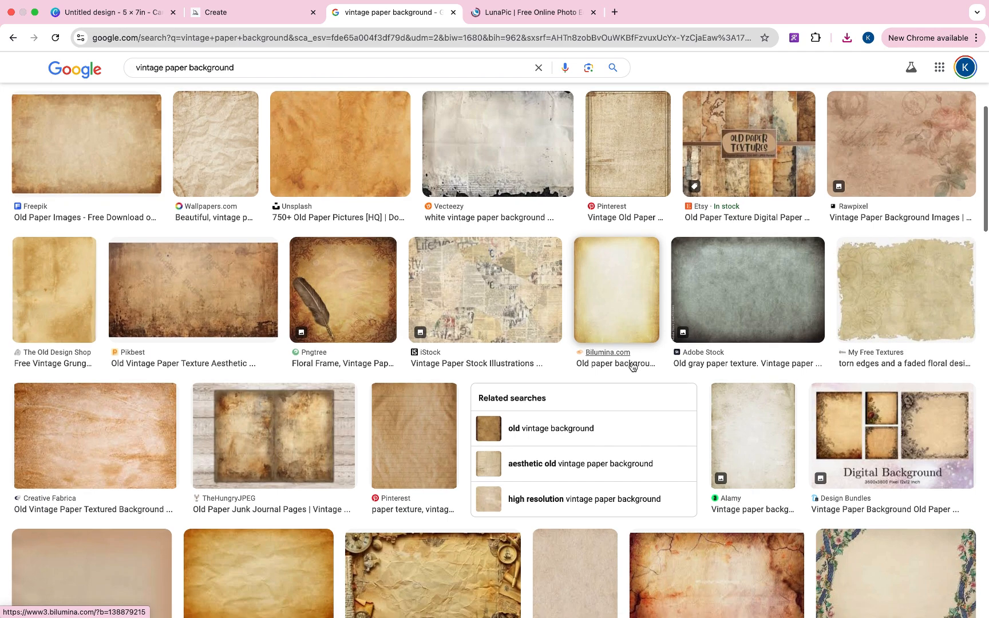
{"action": "scroll", "coordinate": [632, 366], "scroll_direction": "down", "scroll_amount": 5}
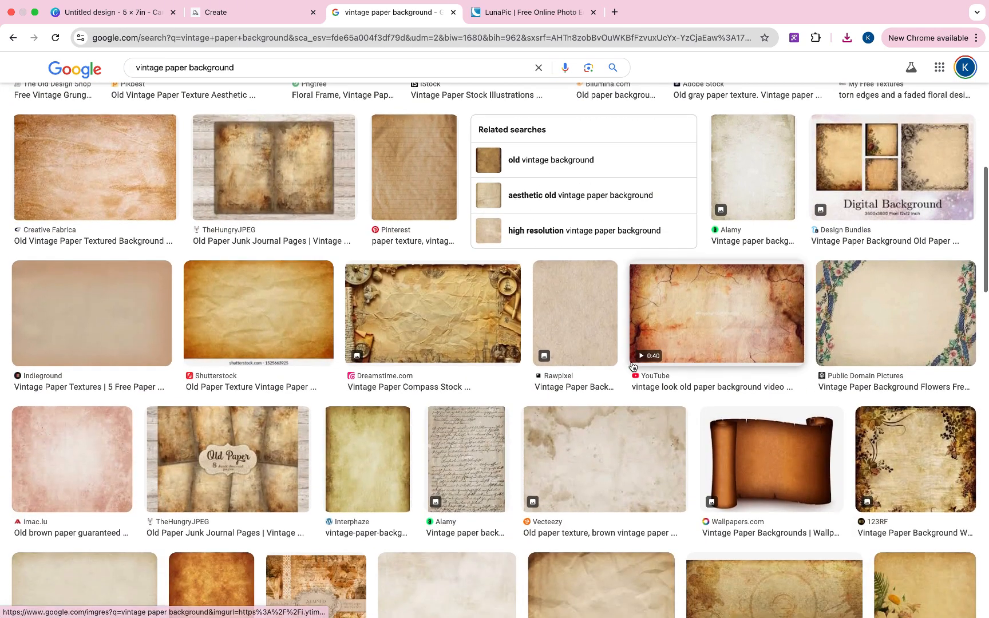
{"action": "scroll", "coordinate": [632, 366], "scroll_direction": "down", "scroll_amount": 3}
{"action": "scroll", "coordinate": [328, 267], "scroll_direction": "up", "scroll_amount": 12}
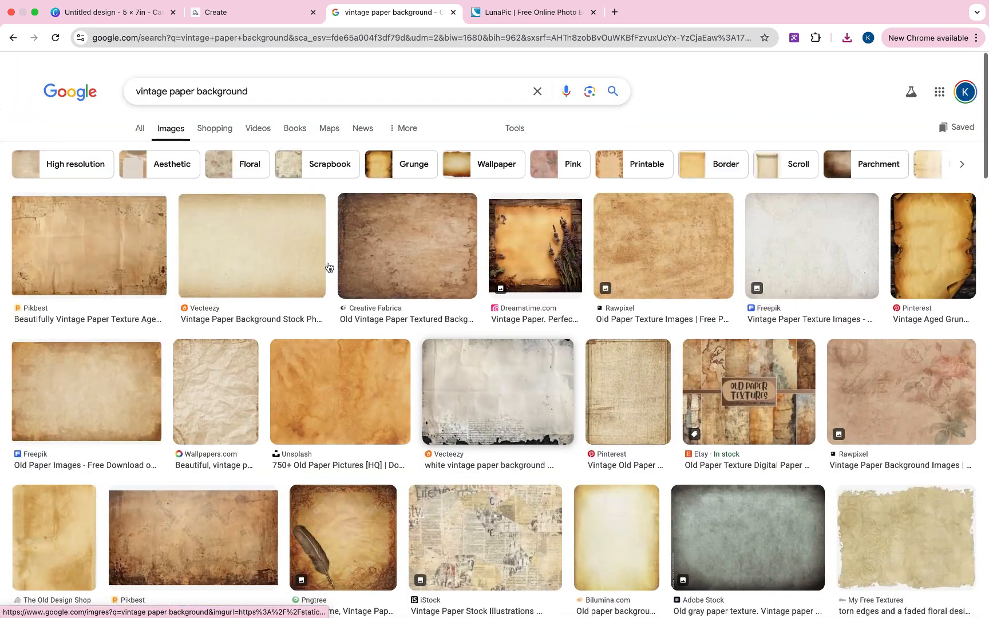
{"action": "left_click_drag", "start_coordinate": [196, 80], "coordinate": [168, 80]}
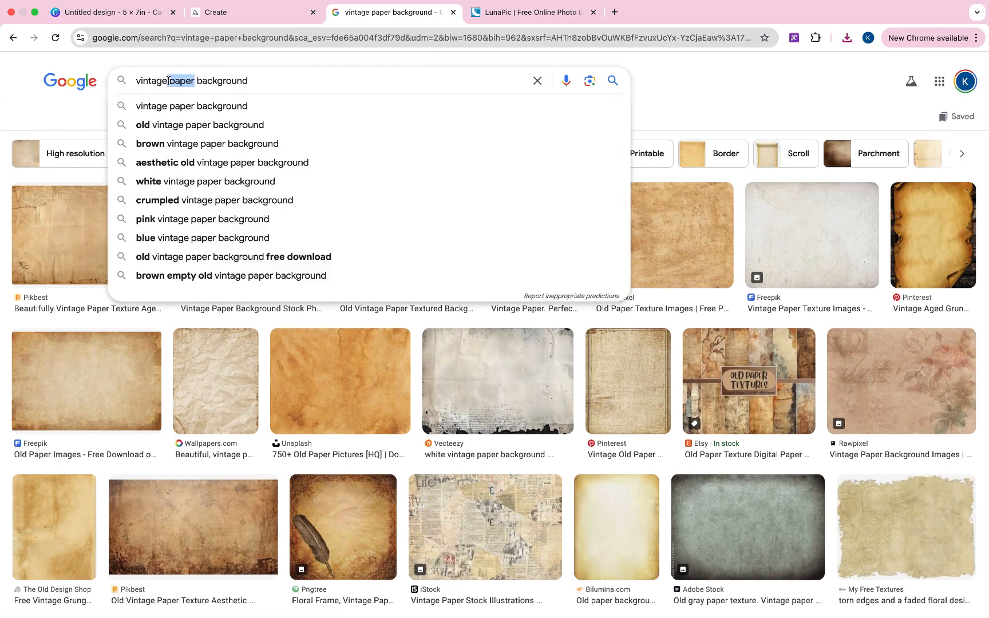
{"action": "key", "text": "BackSpace"}
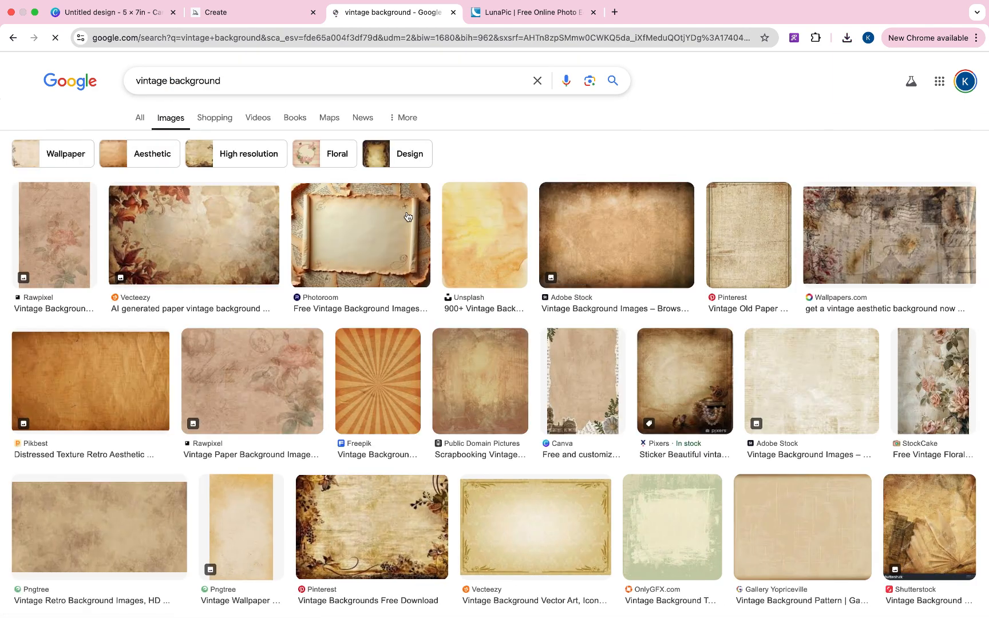
{"action": "scroll", "coordinate": [558, 371], "scroll_direction": "down", "scroll_amount": 3}
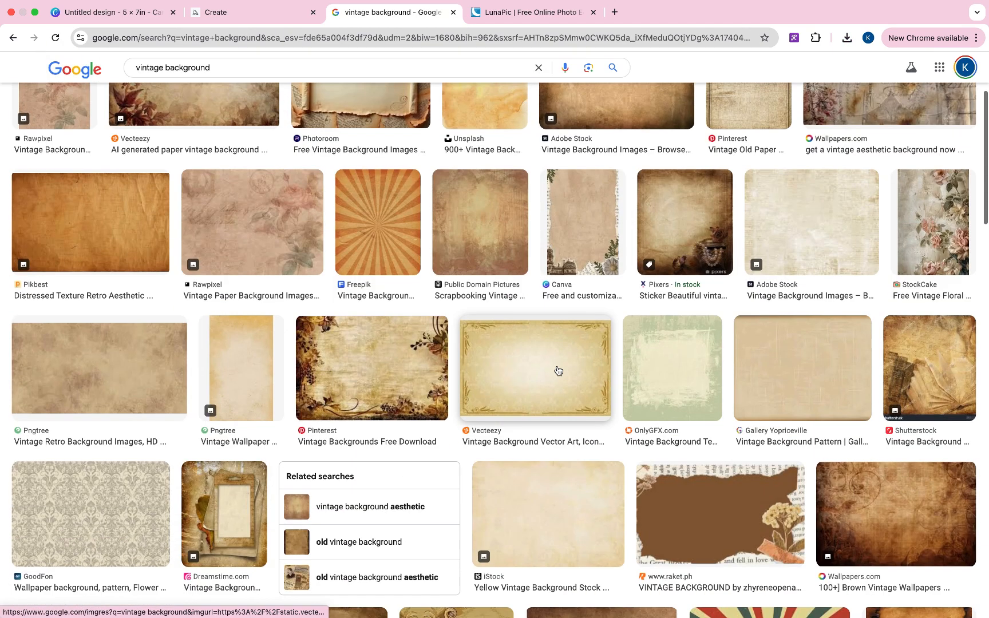
{"action": "scroll", "coordinate": [558, 370], "scroll_direction": "down", "scroll_amount": 7}
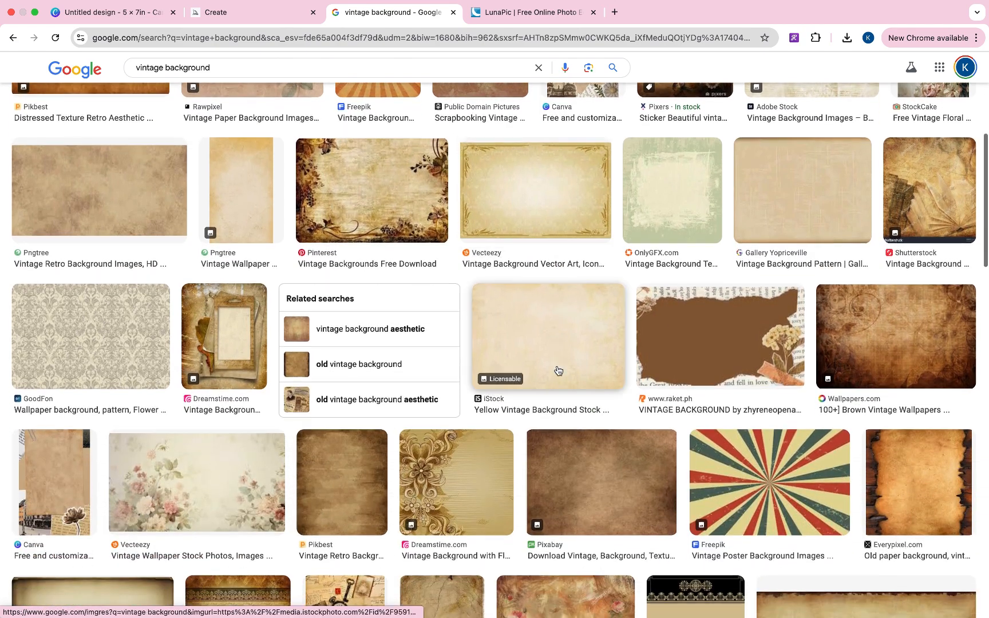
{"action": "scroll", "coordinate": [558, 370], "scroll_direction": "down", "scroll_amount": 5}
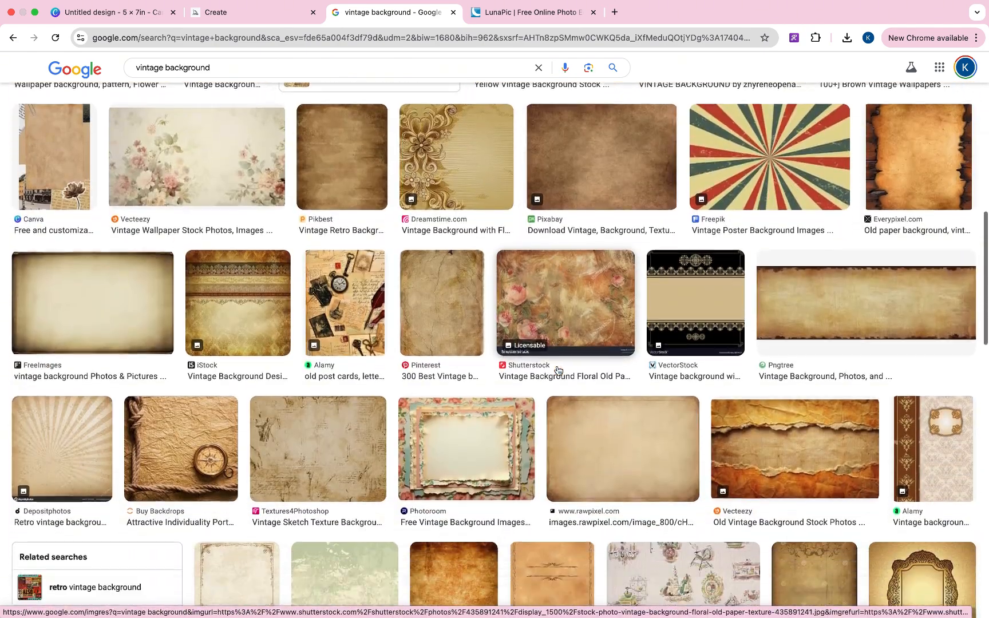
{"action": "scroll", "coordinate": [558, 370], "scroll_direction": "up", "scroll_amount": 8}
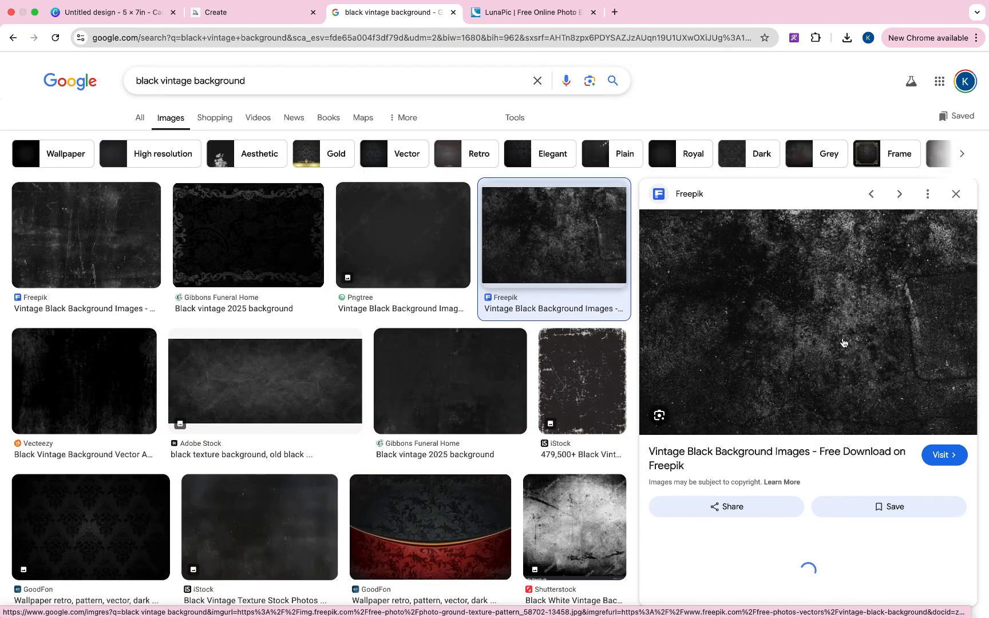
- Save the Freepik black grunge texture as photo-ground-texture-pattern_58702-13458.avif
{"action": "right_click", "coordinate": [843, 342]}
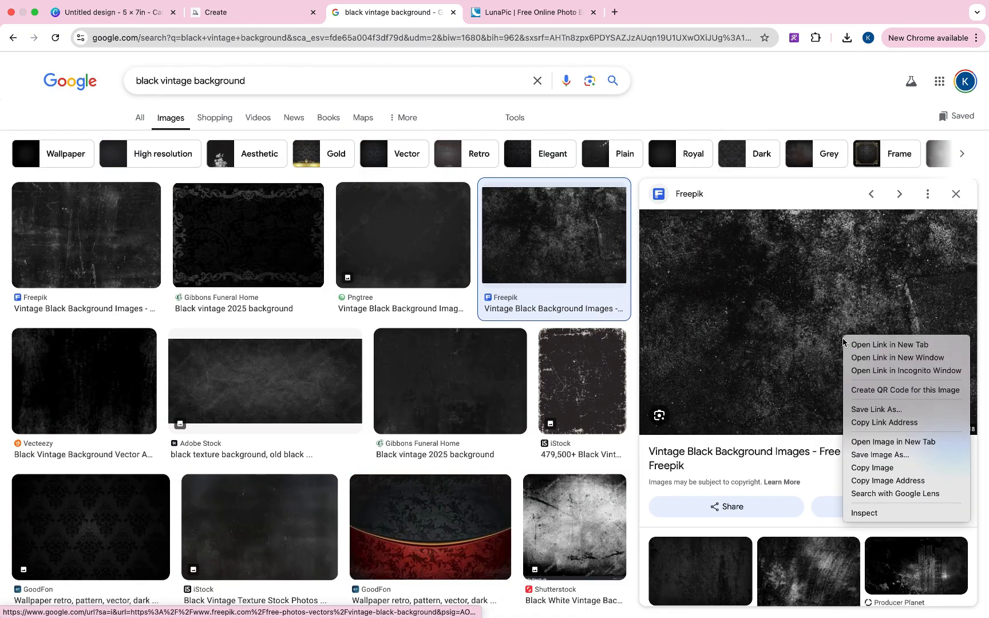
{"action": "left_click", "coordinate": [884, 455]}
{"action": "left_click", "coordinate": [560, 366]}
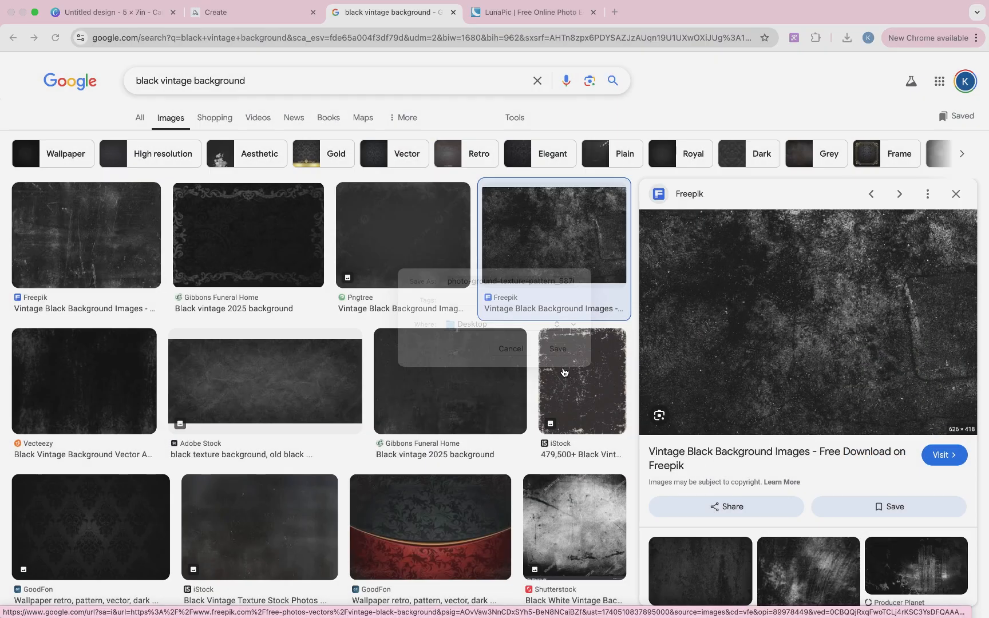
{"action": "left_click", "coordinate": [526, 14]}
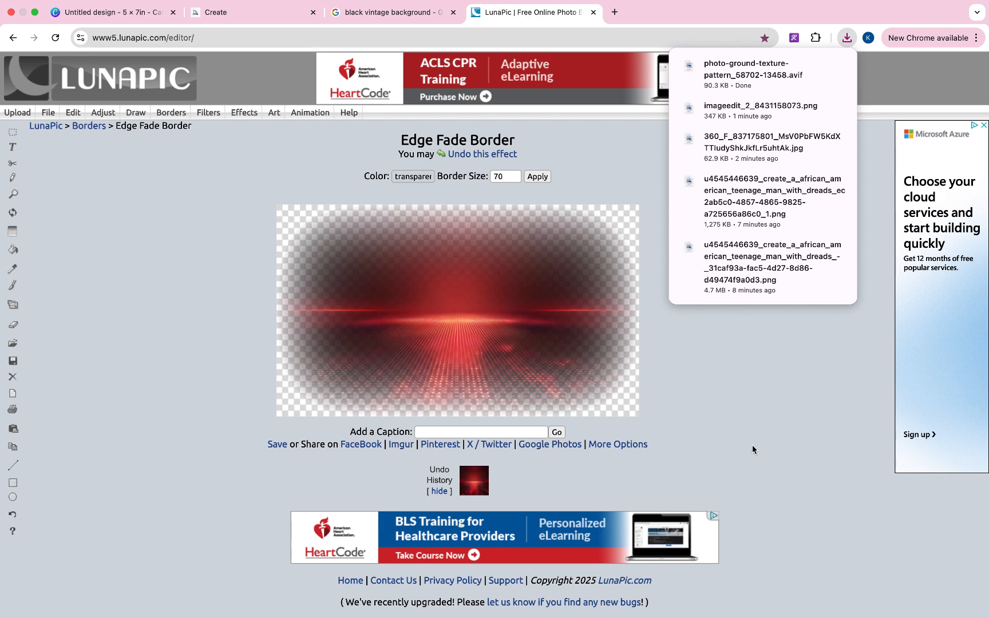
- Give the black grunge texture a size-70 Edge Fade Border and save imageedit_5_3636055752.png
{"action": "mouse_move", "coordinate": [239, 114]}
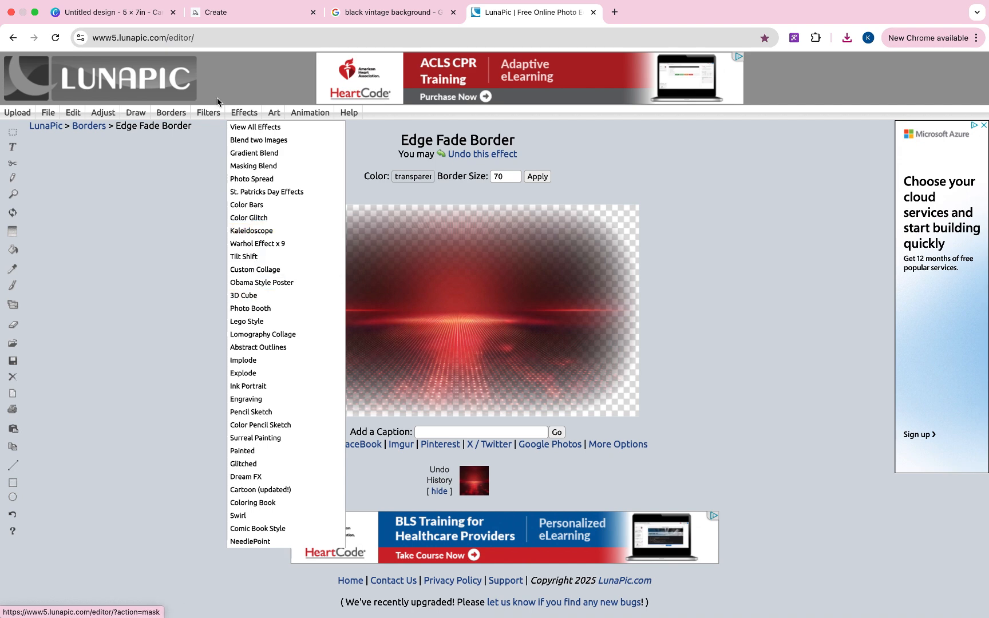
{"action": "mouse_move", "coordinate": [183, 110]}
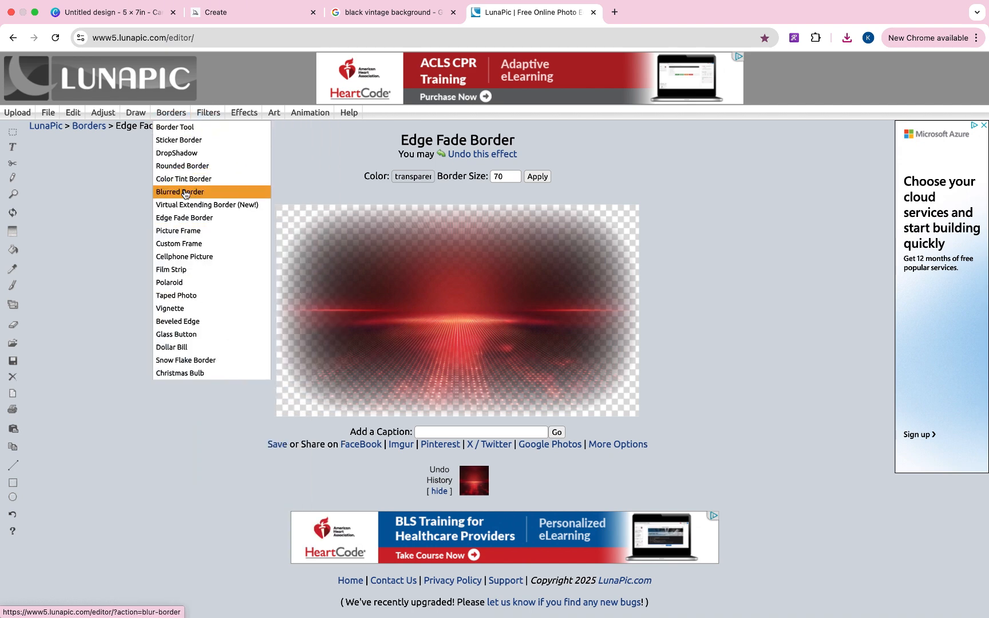
{"action": "left_click", "coordinate": [183, 219]}
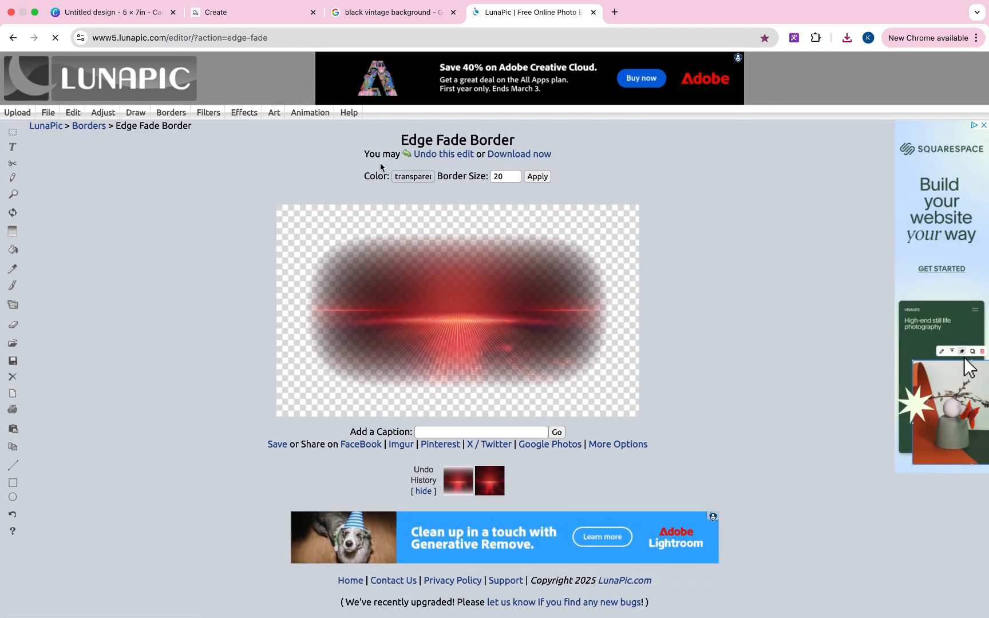
{"action": "left_click", "coordinate": [17, 117]}
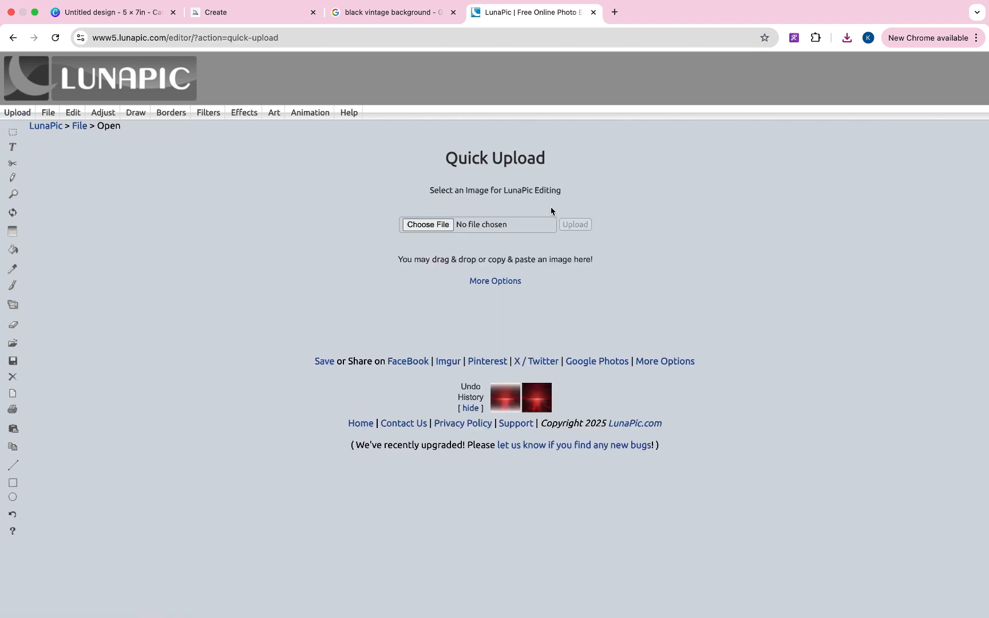
{"action": "left_click", "coordinate": [501, 177]}
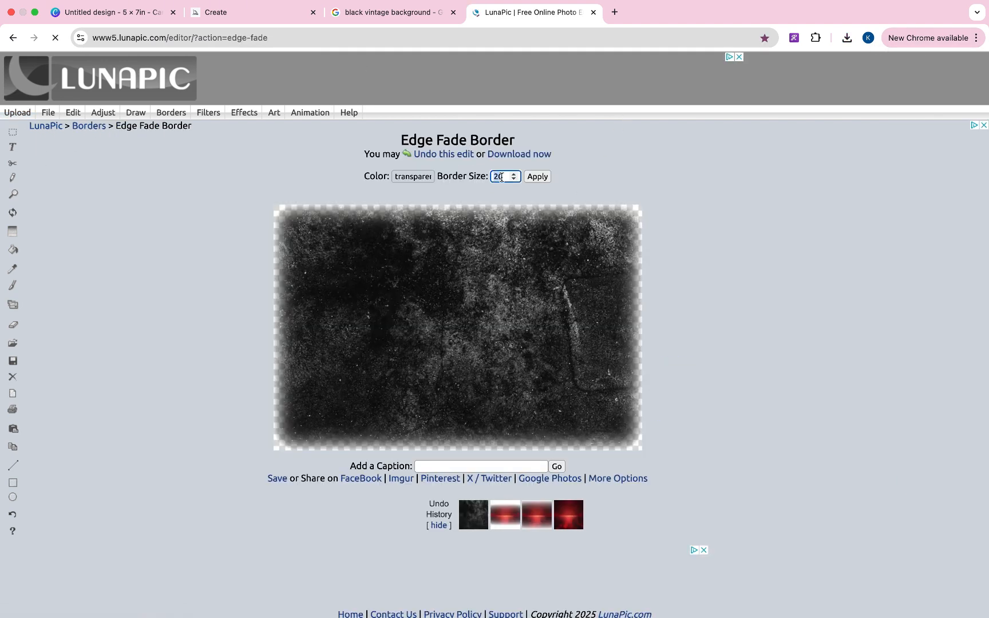
{"action": "key", "text": "BackSpace"}
{"action": "key", "text": "BackSpace"}
{"action": "type", "text": "70"}
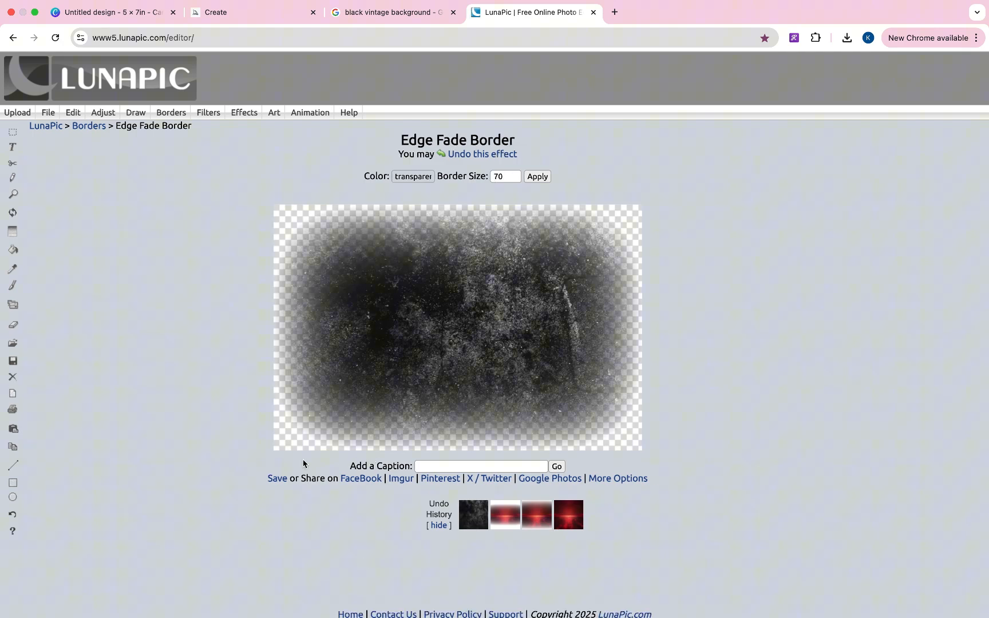
{"action": "left_click", "coordinate": [276, 479]}
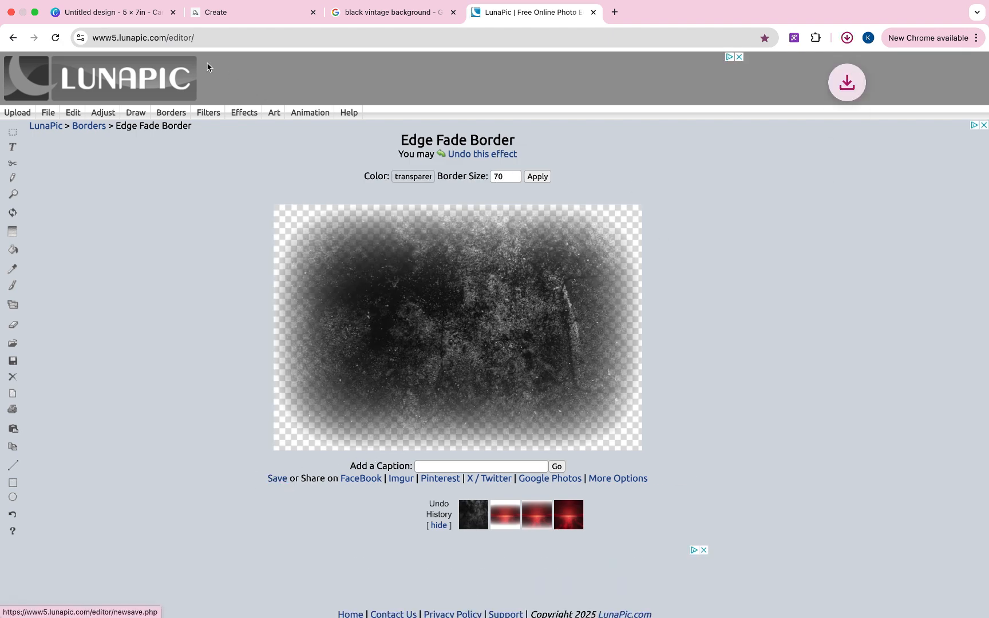
- Place the faded grunge texture on page 1, enlarge it, and tilt it to about -15°
{"action": "left_click", "coordinate": [146, 12]}
{"action": "left_click_drag", "start_coordinate": [704, 74], "coordinate": [640, 307]}
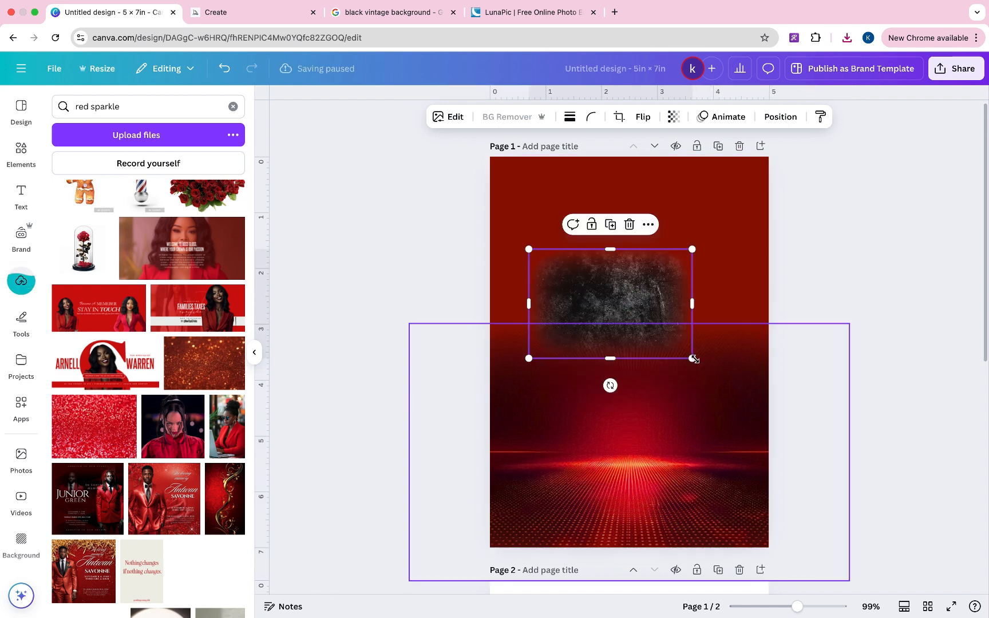
{"action": "left_click_drag", "start_coordinate": [693, 358], "coordinate": [912, 505]}
{"action": "left_click_drag", "start_coordinate": [733, 381], "coordinate": [732, 320]}
{"action": "left_click_drag", "start_coordinate": [720, 471], "coordinate": [871, 359]}
{"action": "left_click_drag", "start_coordinate": [760, 371], "coordinate": [771, 311]}
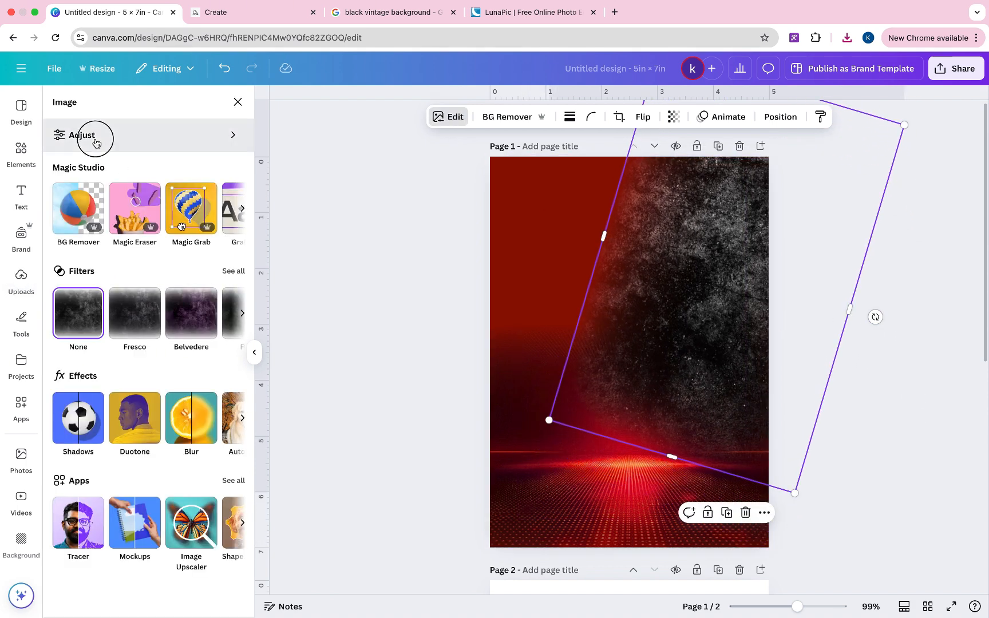
- Set the grunge texture's sharpness to 43 and vignette to 100
{"action": "left_click", "coordinate": [95, 137]}
{"action": "scroll", "coordinate": [152, 321], "scroll_direction": "down", "scroll_amount": 5}
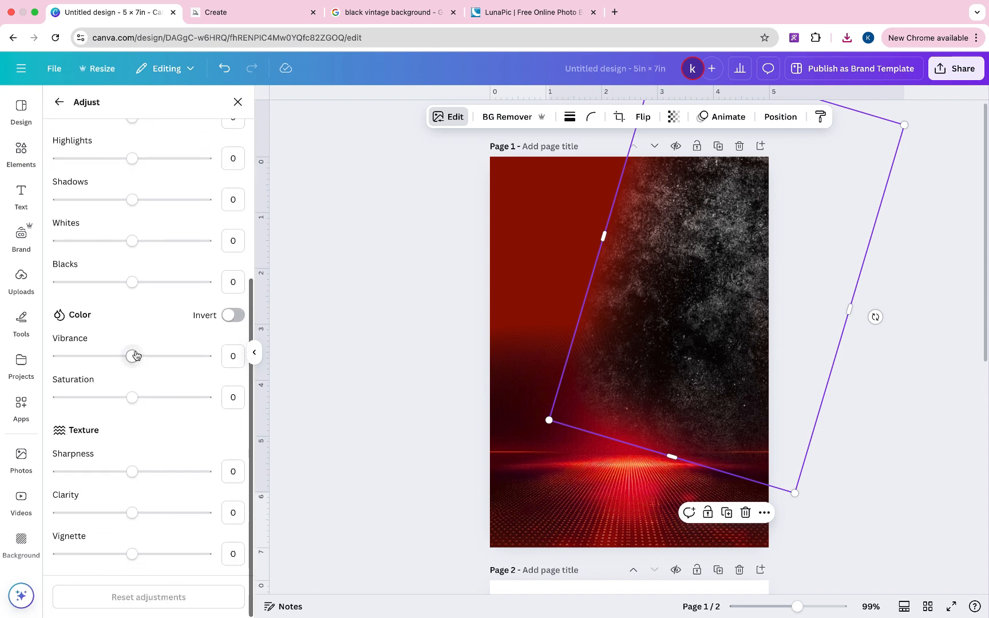
{"action": "left_click_drag", "start_coordinate": [156, 473], "coordinate": [169, 473]}
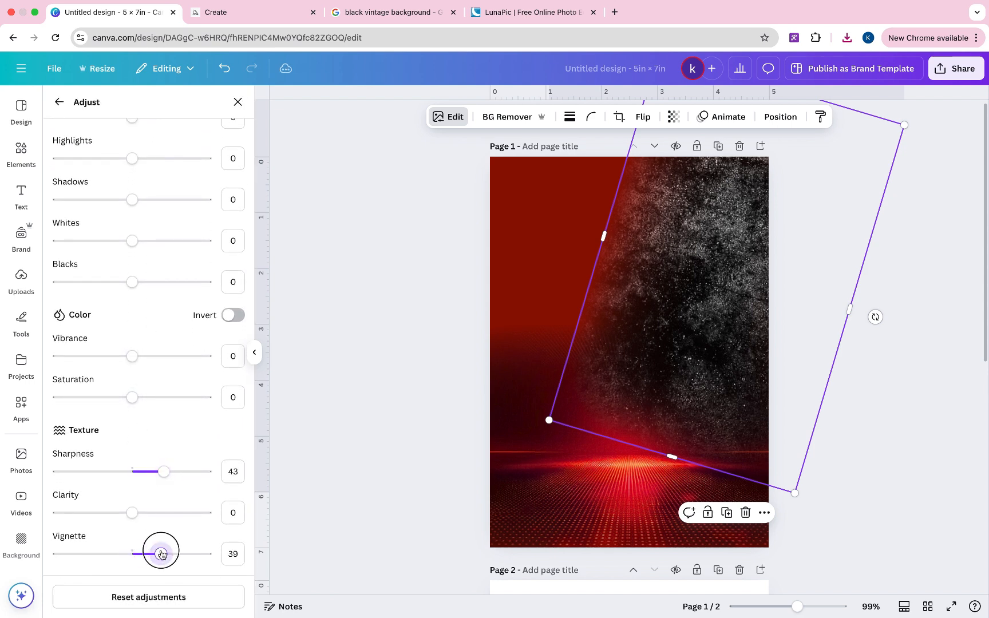
{"action": "left_click_drag", "start_coordinate": [161, 553], "coordinate": [215, 551]}
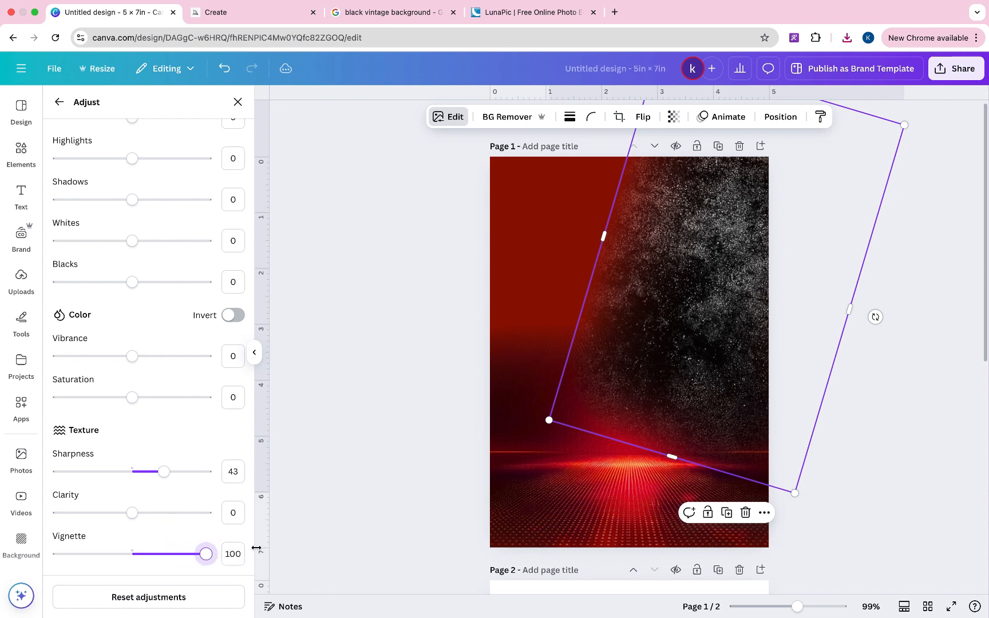
- Send the grunge texture to the back behind the red image and reposition it
{"action": "right_click", "coordinate": [664, 309]}
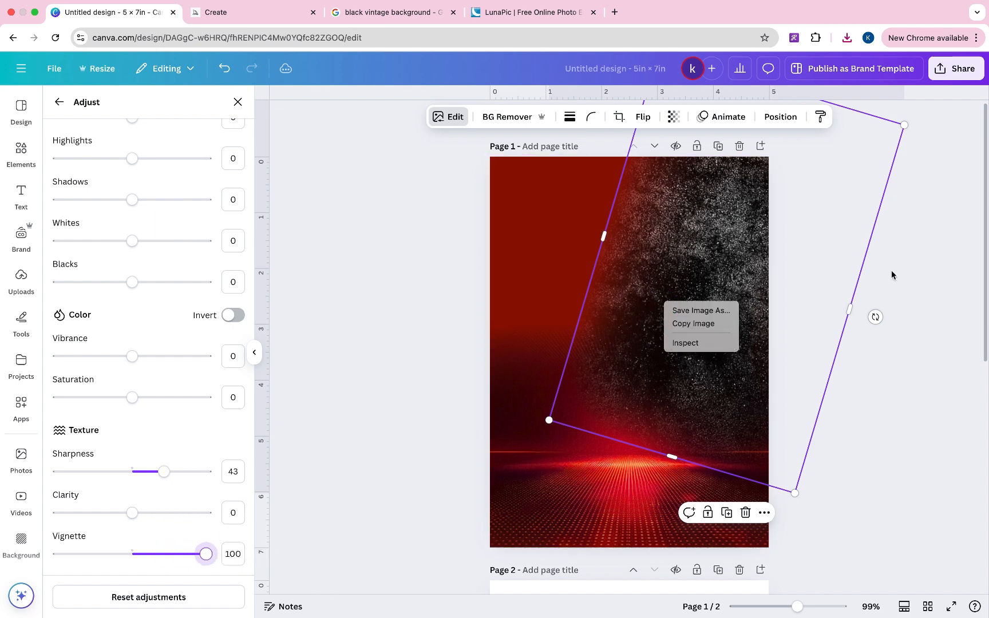
{"action": "left_click", "coordinate": [912, 275]}
{"action": "left_click", "coordinate": [912, 275]}
{"action": "right_click", "coordinate": [681, 259]}
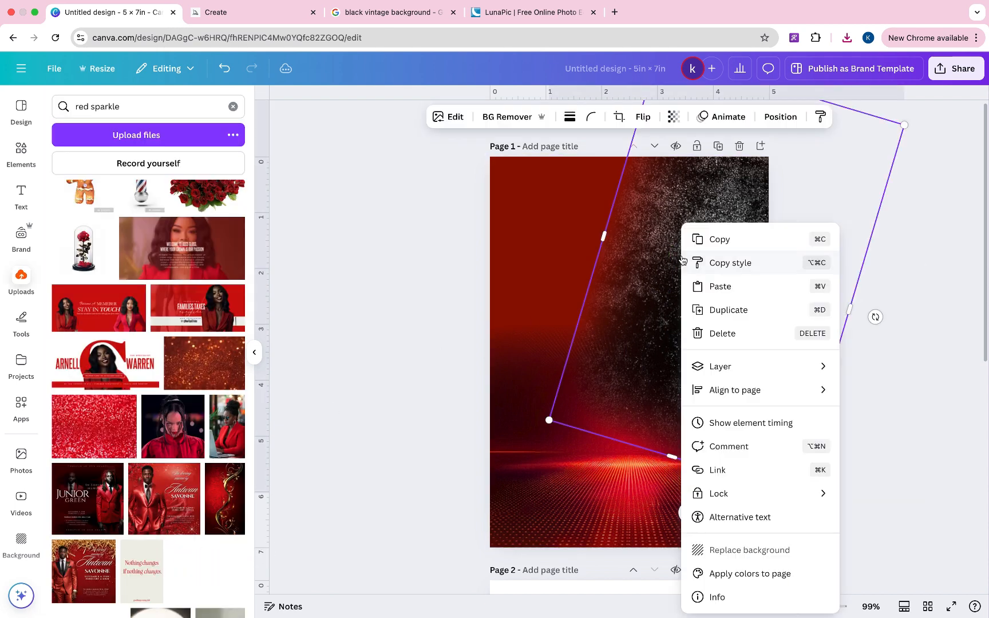
{"action": "mouse_move", "coordinate": [657, 372]}
{"action": "left_click", "coordinate": [599, 437]}
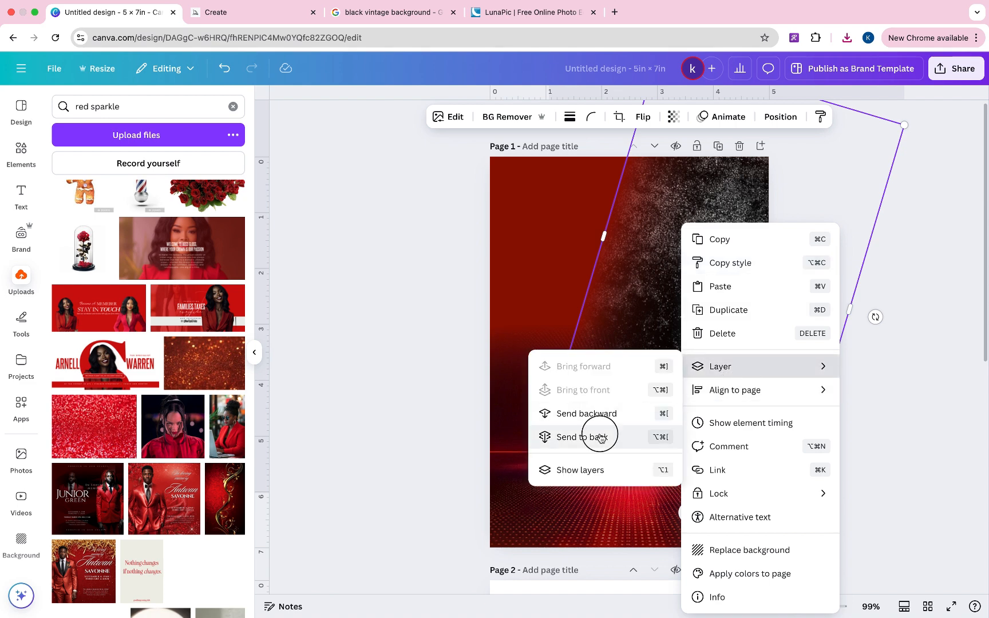
{"action": "left_click_drag", "start_coordinate": [753, 231], "coordinate": [752, 254]}
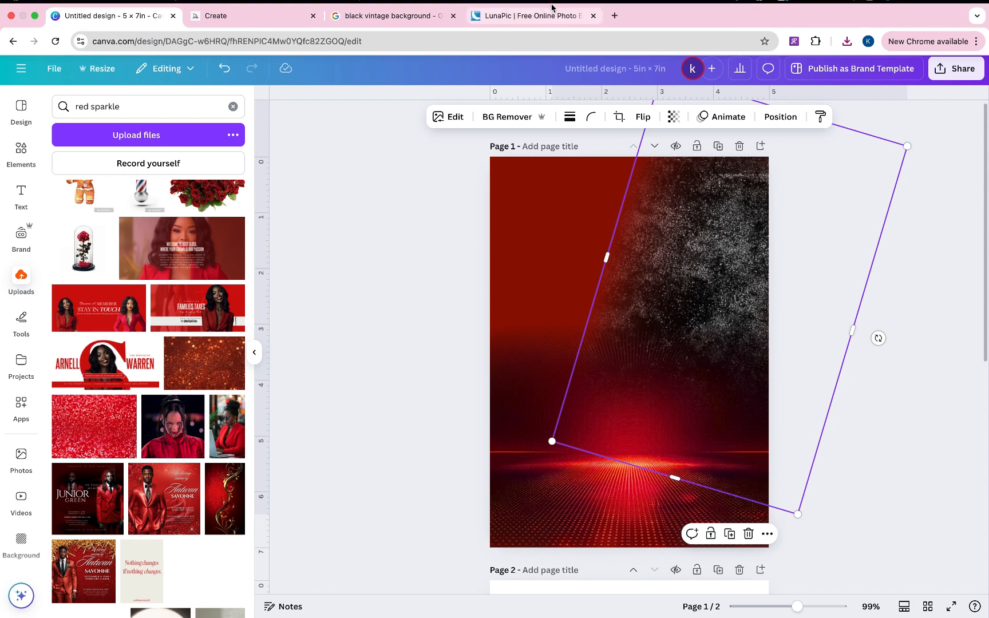
- Search Google Images for 'red gold background' and scroll through the results
{"action": "left_click", "coordinate": [545, 27]}
{"action": "left_click", "coordinate": [376, 26]}
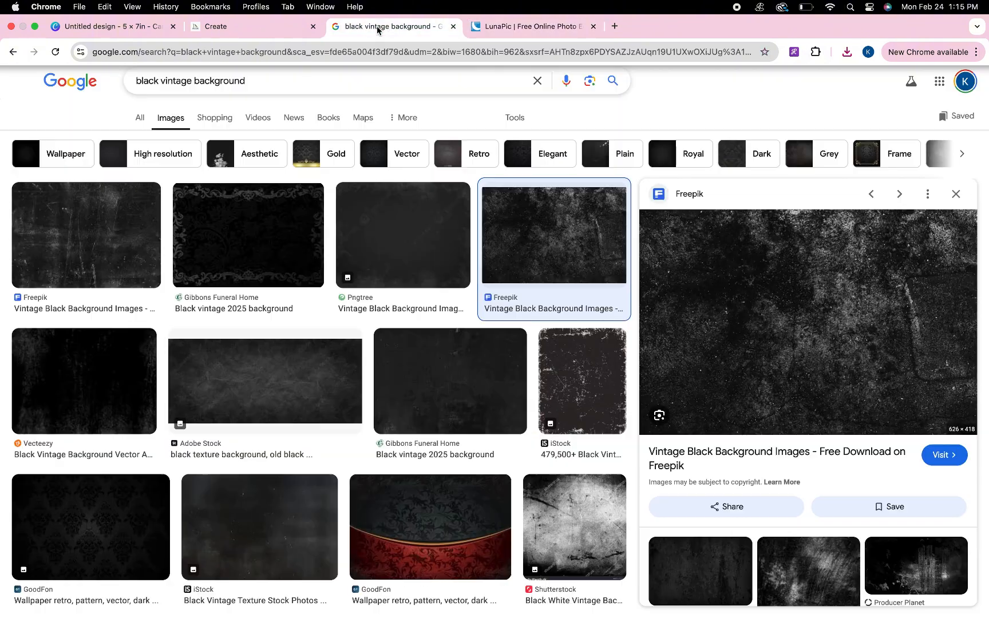
{"action": "left_click", "coordinate": [175, 82]}
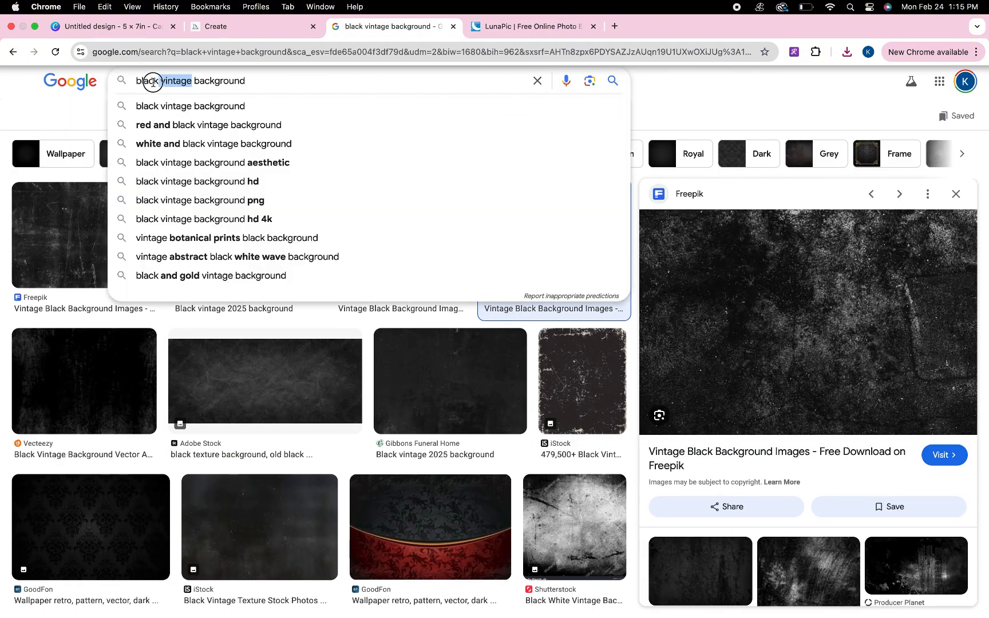
{"action": "type", "text": "red gold"}
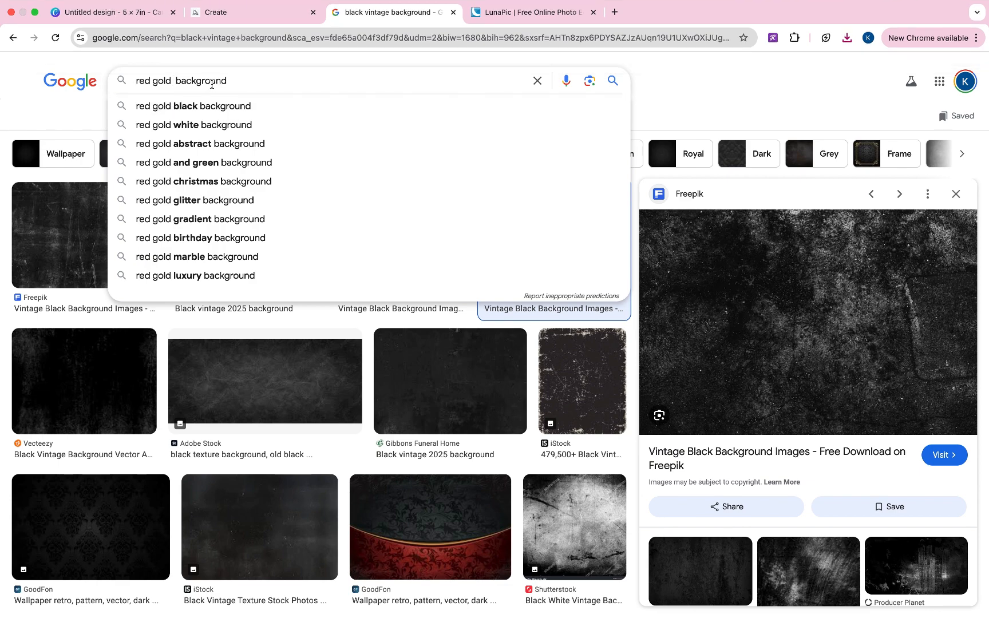
{"action": "key", "text": "BackSpace"}
{"action": "key", "text": "Return"}
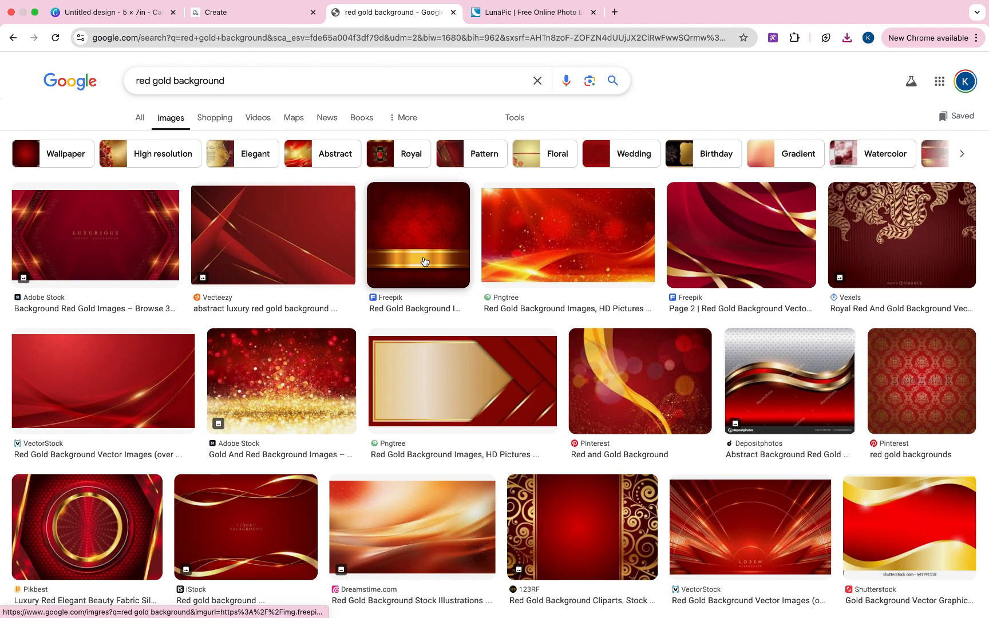
{"action": "scroll", "coordinate": [218, 369], "scroll_direction": "down", "scroll_amount": 5}
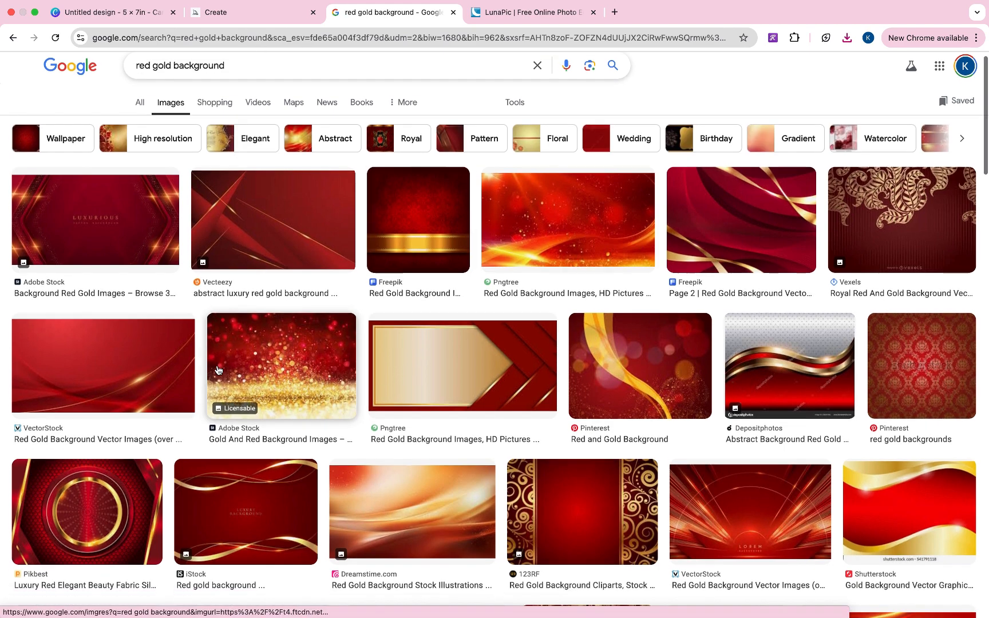
{"action": "scroll", "coordinate": [217, 370], "scroll_direction": "down", "scroll_amount": 4}
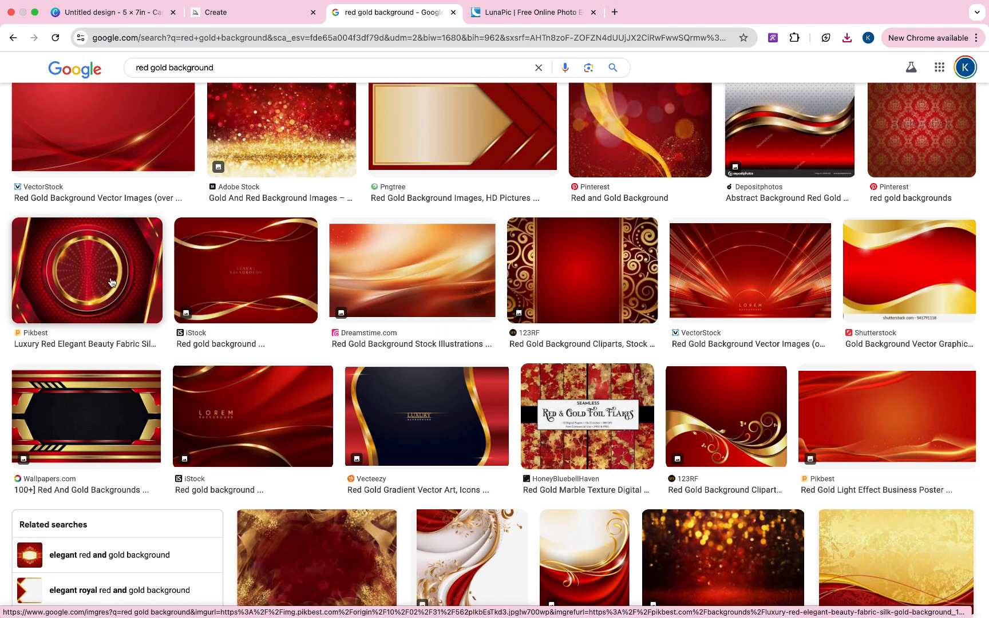
- Save the Pikbest red background with gold ring to the Desktop and try adding it to Canva
{"action": "left_click", "coordinate": [111, 283]}
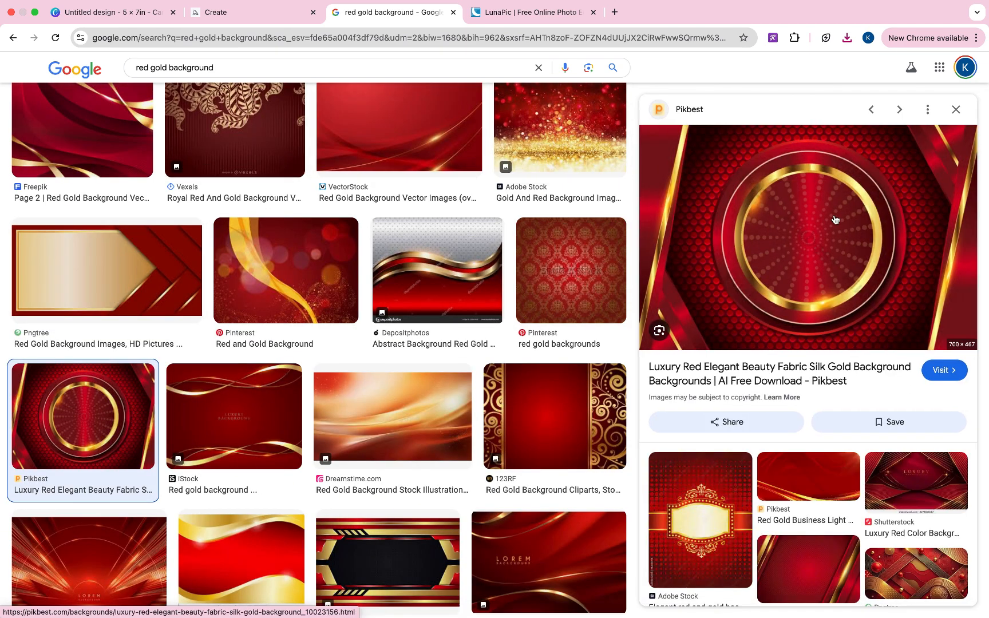
{"action": "right_click", "coordinate": [834, 218]}
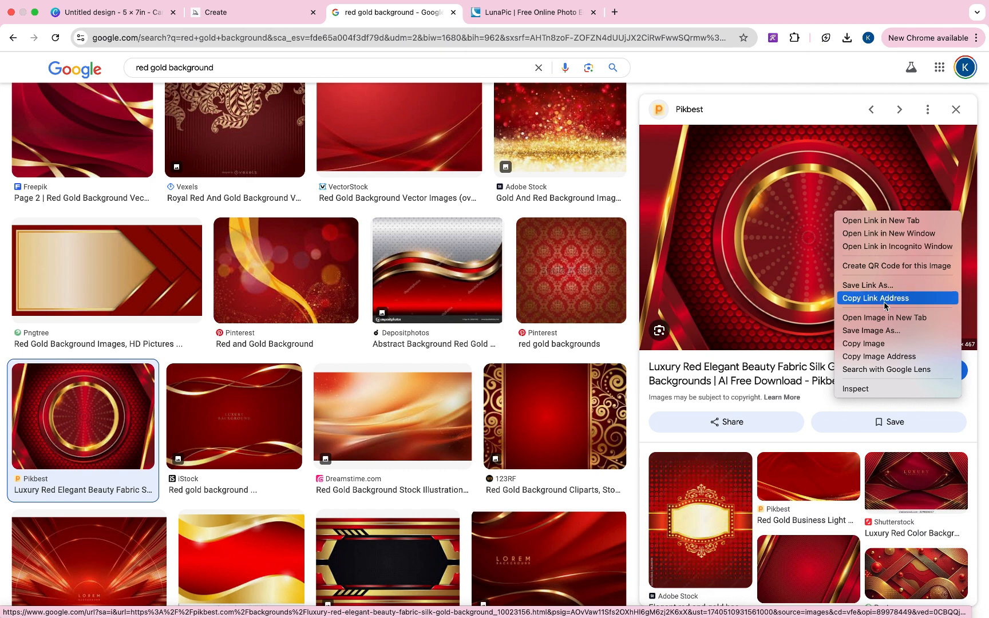
{"action": "left_click", "coordinate": [883, 330]}
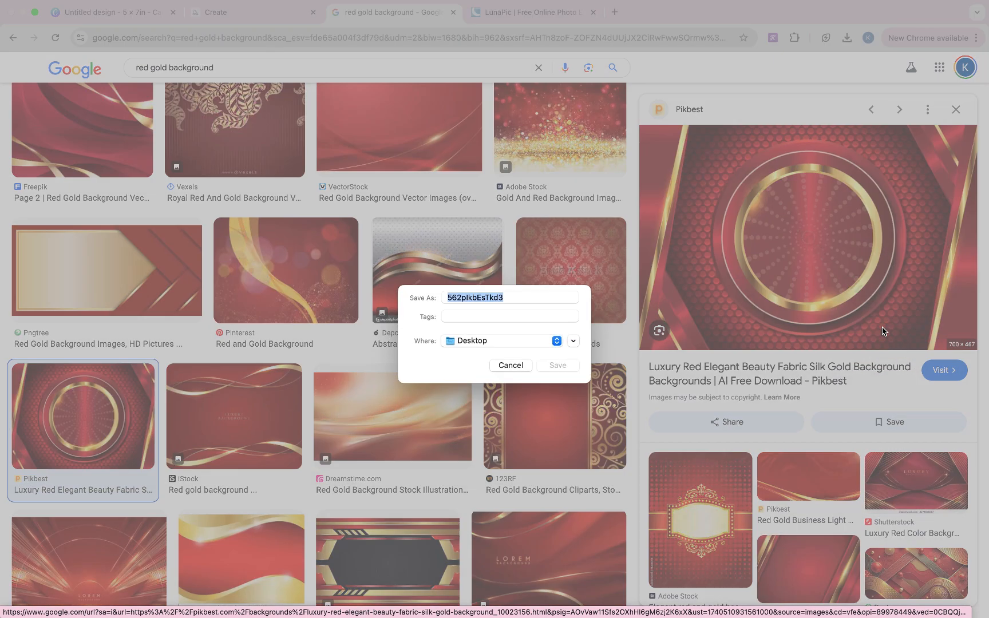
{"action": "left_click", "coordinate": [545, 366]}
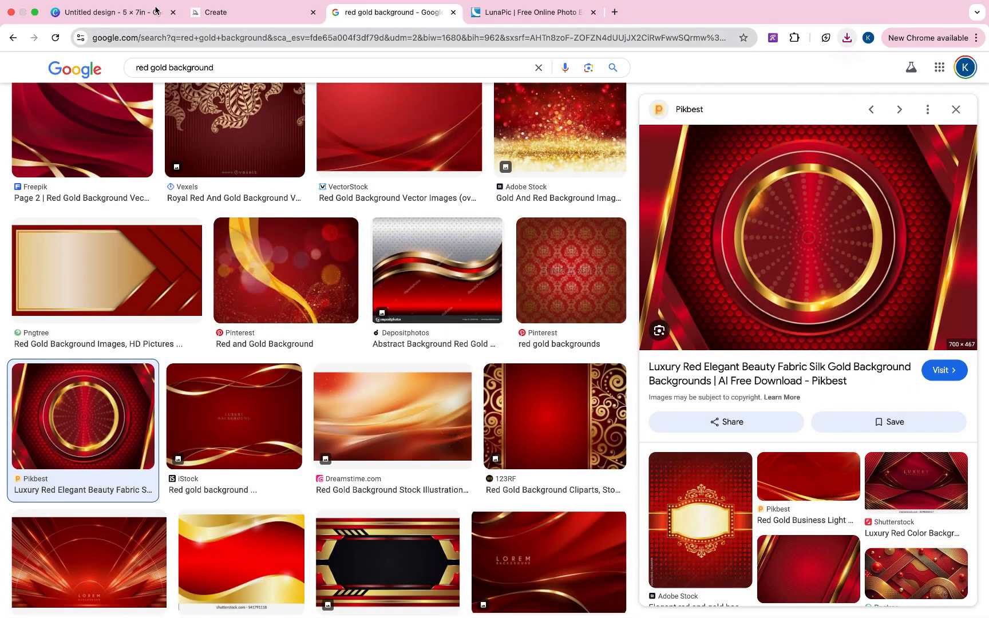
{"action": "key", "text": "super+1"}
{"action": "left_click_drag", "start_coordinate": [703, 68], "coordinate": [571, 238]}
- Load the downloaded red-and-gold ring image into LunaPic through its Upload page
{"action": "left_click", "coordinate": [623, 404]}
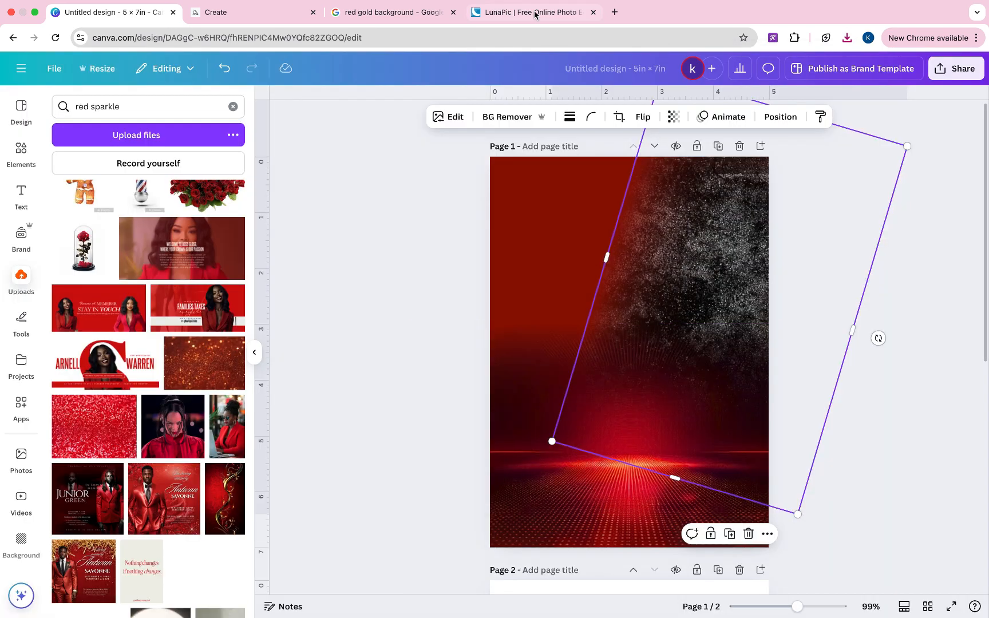
{"action": "left_click", "coordinate": [532, 12]}
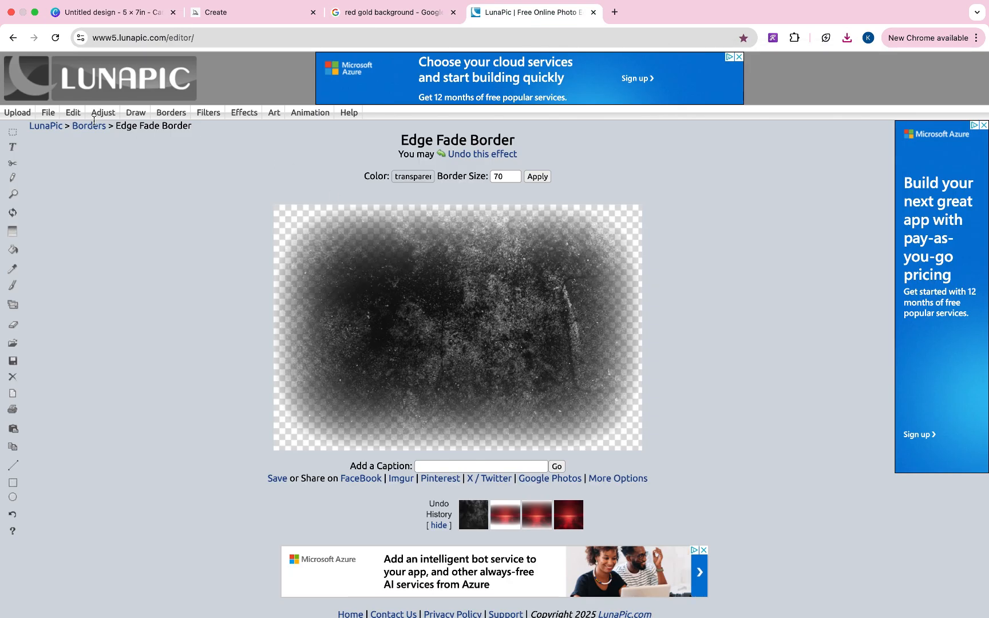
{"action": "left_click", "coordinate": [18, 112]}
{"action": "left_click", "coordinate": [847, 38]}
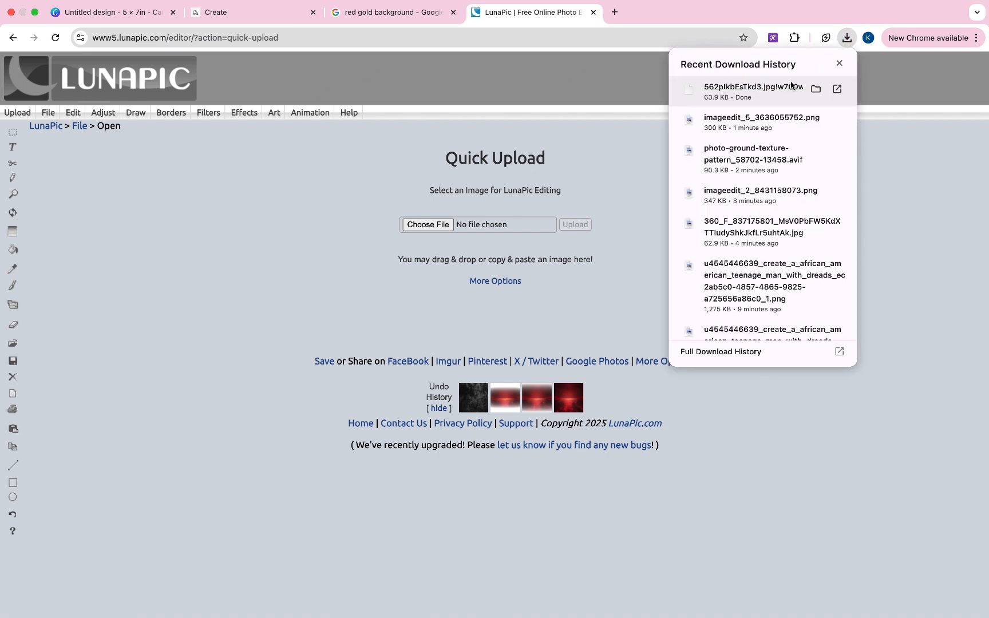
{"action": "left_click_drag", "start_coordinate": [467, 237], "coordinate": [460, 228]}
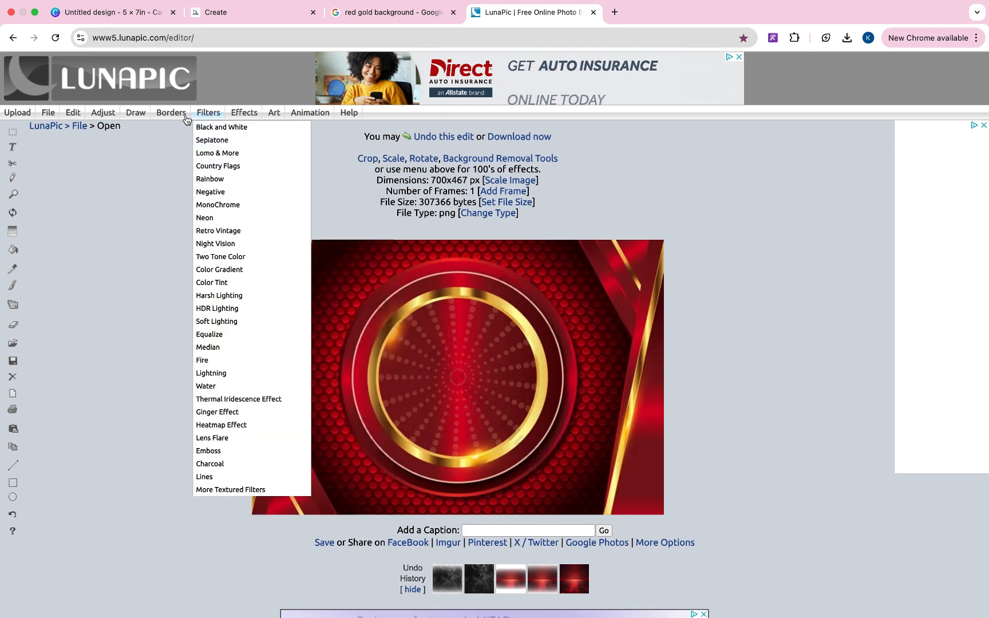
{"action": "left_click", "coordinate": [408, 11]}
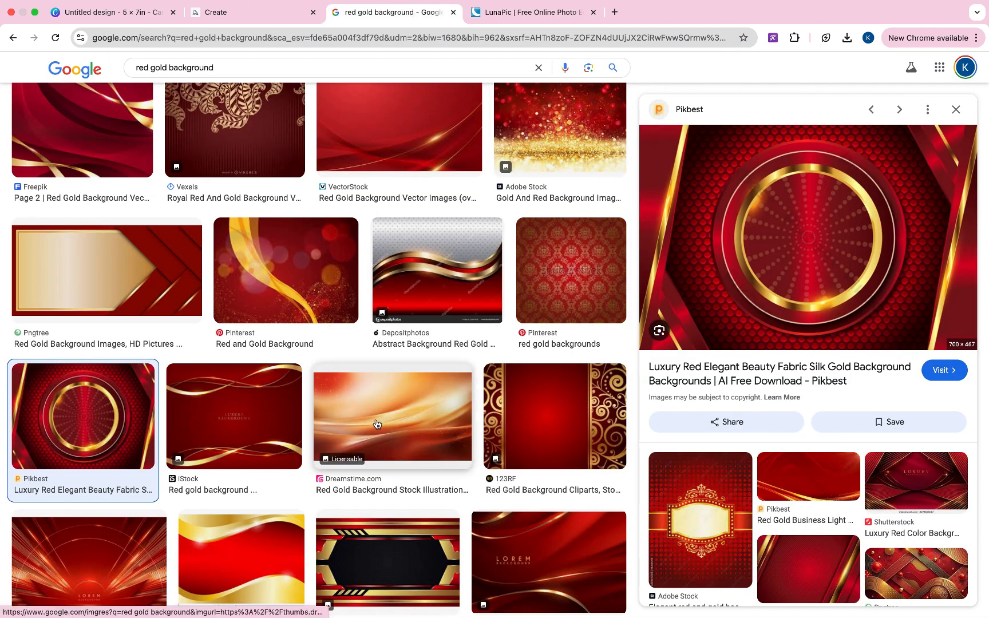
- Save the Wallpapers.com red background with thin gold diagonal lines as a JPG from Google Images
{"action": "left_click", "coordinate": [298, 300]}
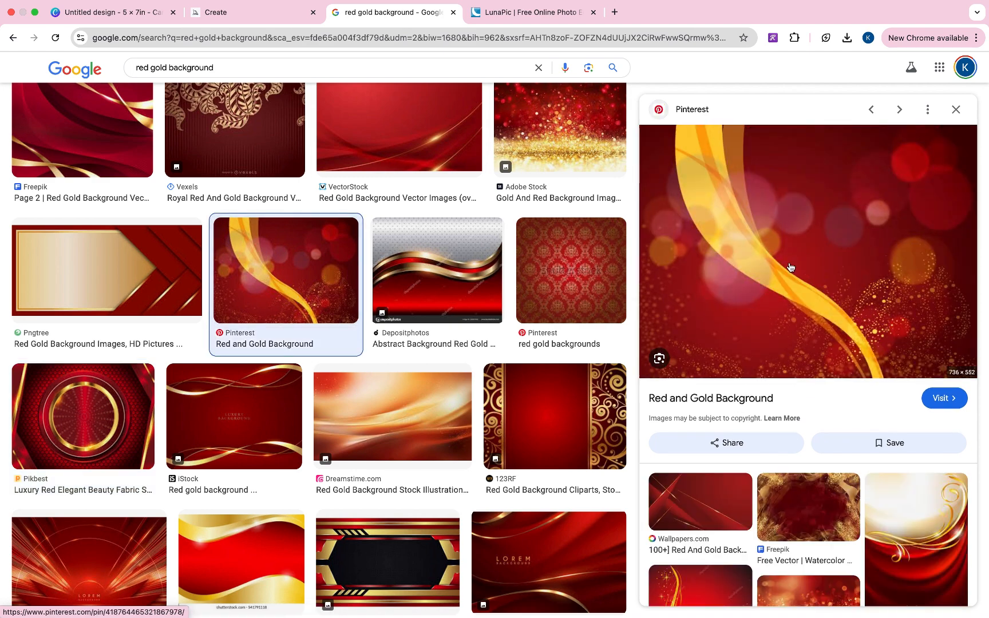
{"action": "scroll", "coordinate": [779, 452], "scroll_direction": "down", "scroll_amount": 3}
{"action": "left_click", "coordinate": [698, 391]}
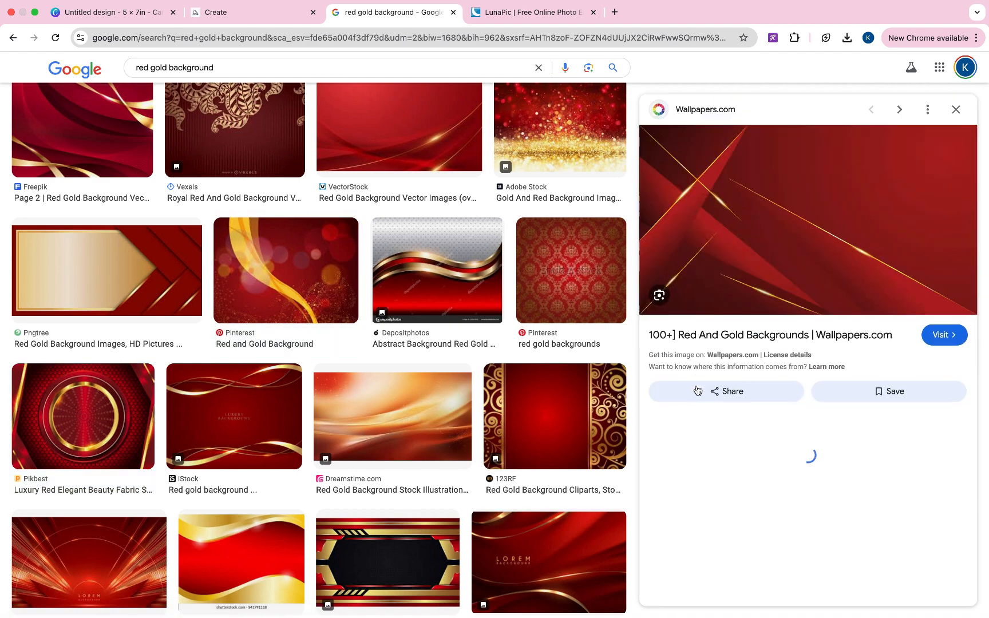
{"action": "right_click", "coordinate": [757, 233]}
{"action": "left_click", "coordinate": [794, 348]}
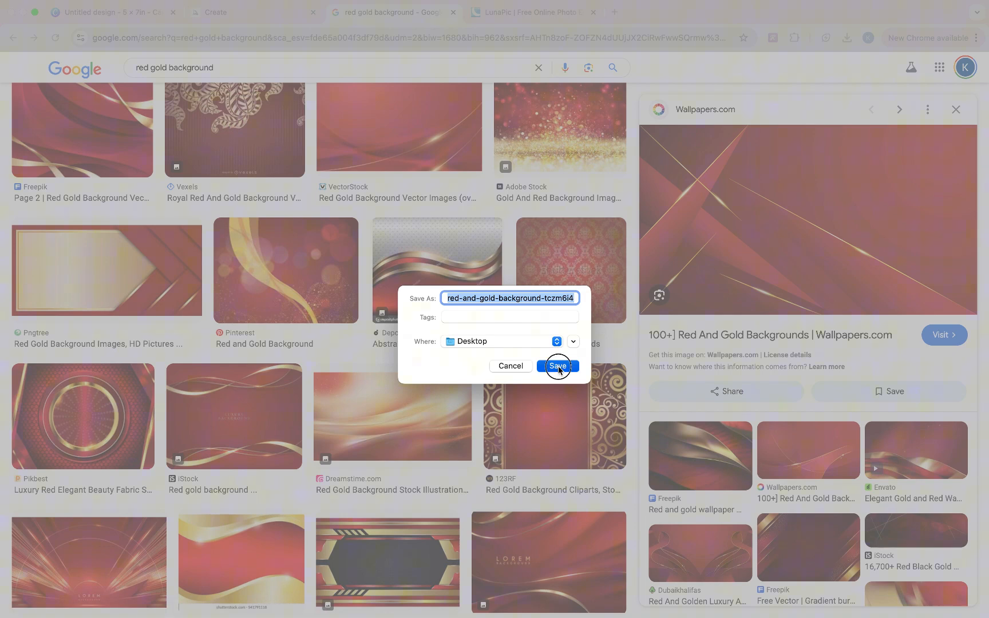
{"action": "left_click", "coordinate": [558, 366]}
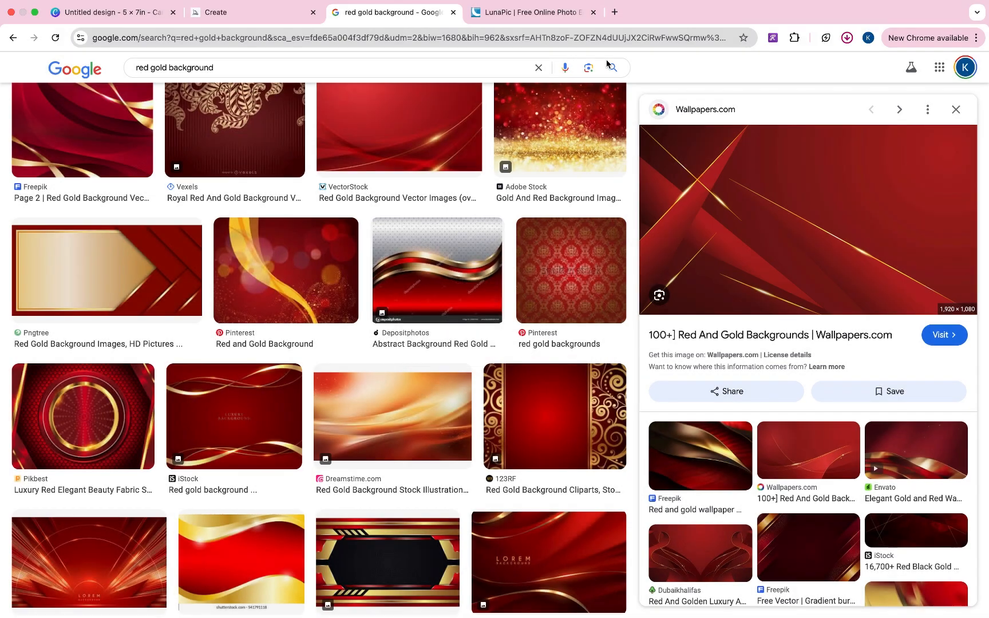
{"action": "left_click", "coordinate": [531, 14]}
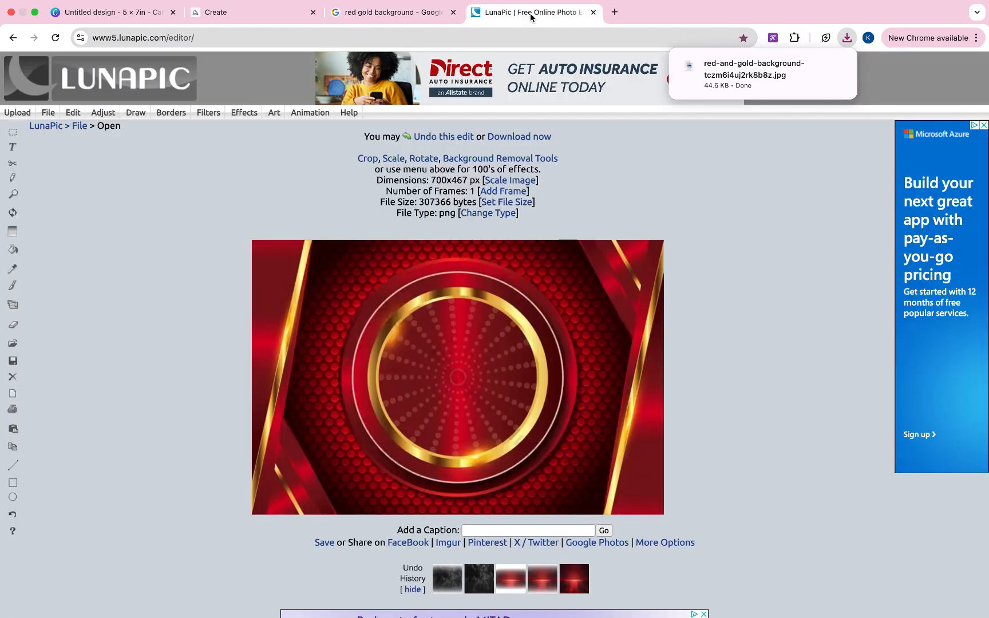
- Load the red-gold image into LunaPic and apply a 70-size transparent Edge Fade Border
{"action": "left_click", "coordinate": [13, 112]}
{"action": "left_click_drag", "start_coordinate": [408, 250], "coordinate": [409, 252]}
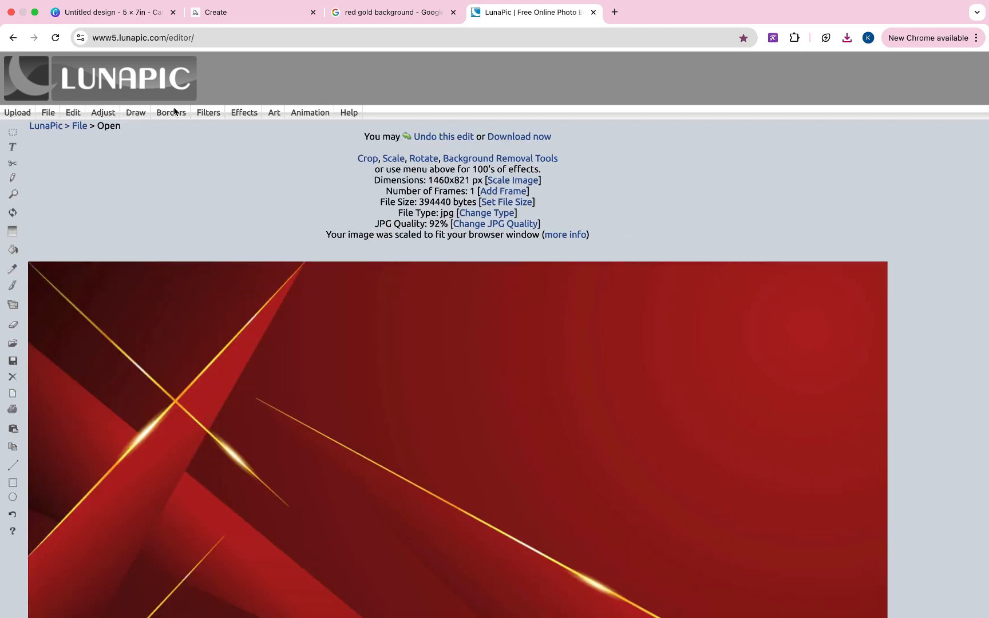
{"action": "mouse_move", "coordinate": [175, 111]}
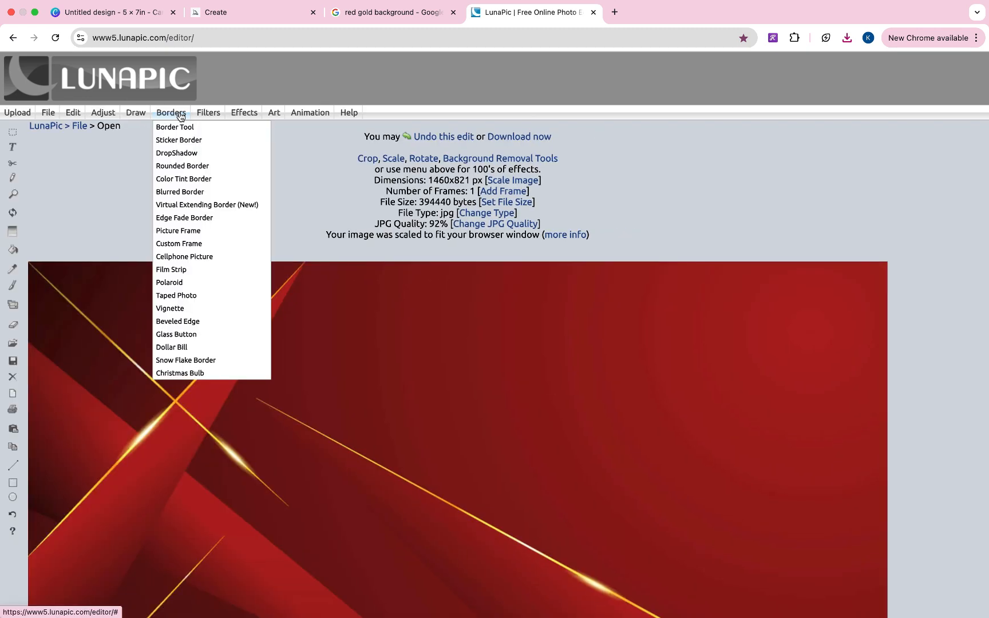
{"action": "left_click", "coordinate": [193, 214]}
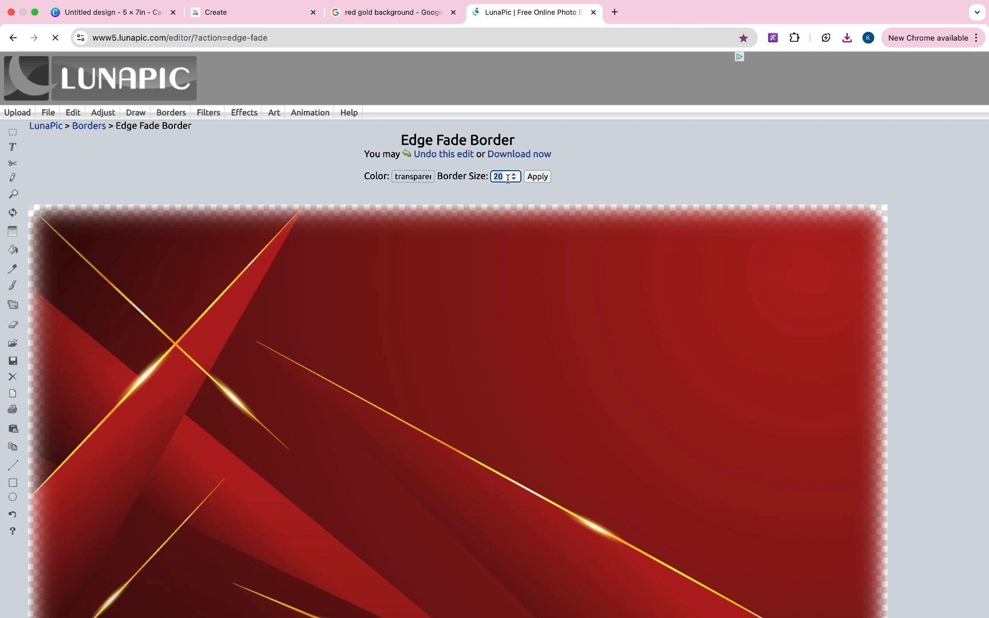
{"action": "type", "text": "70"}
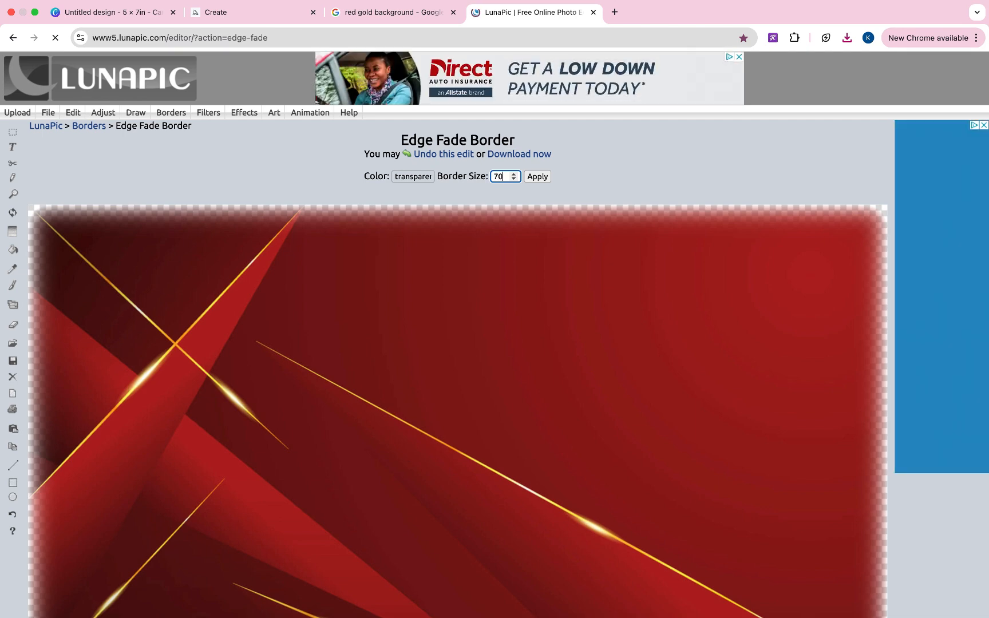
{"action": "left_click", "coordinate": [537, 177]}
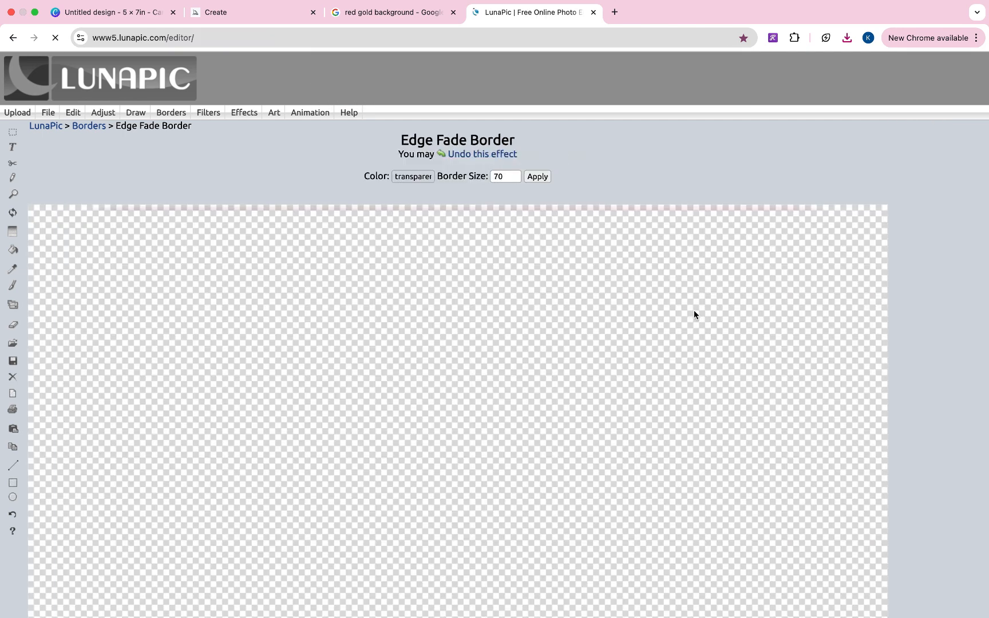
- Save the faded image as a PNG and drop it onto Canva's page 1
{"action": "scroll", "coordinate": [694, 312], "scroll_direction": "down", "scroll_amount": 5}
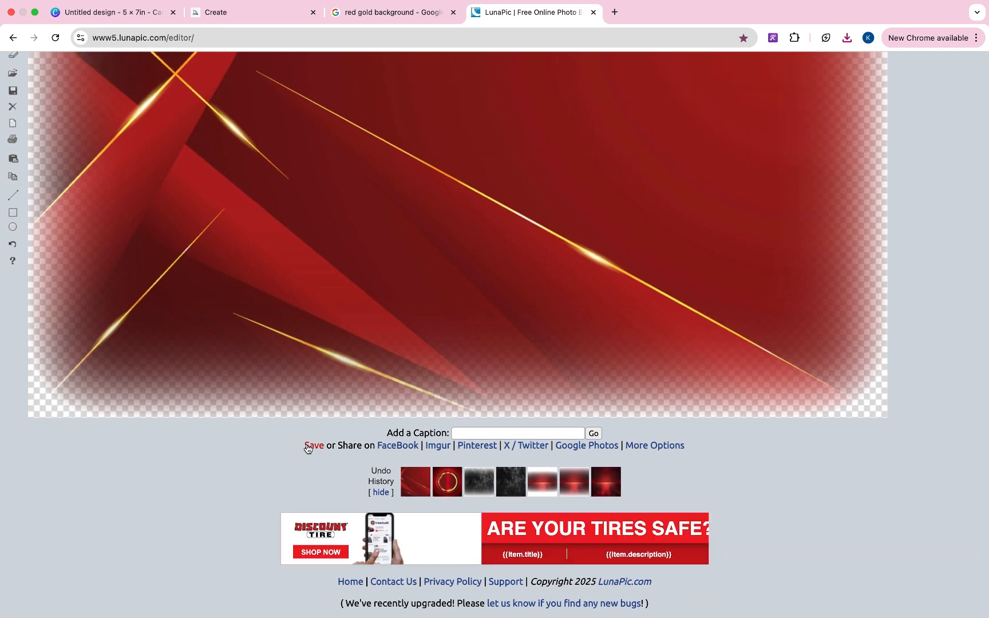
{"action": "left_click", "coordinate": [313, 445]}
{"action": "left_click", "coordinate": [130, 14]}
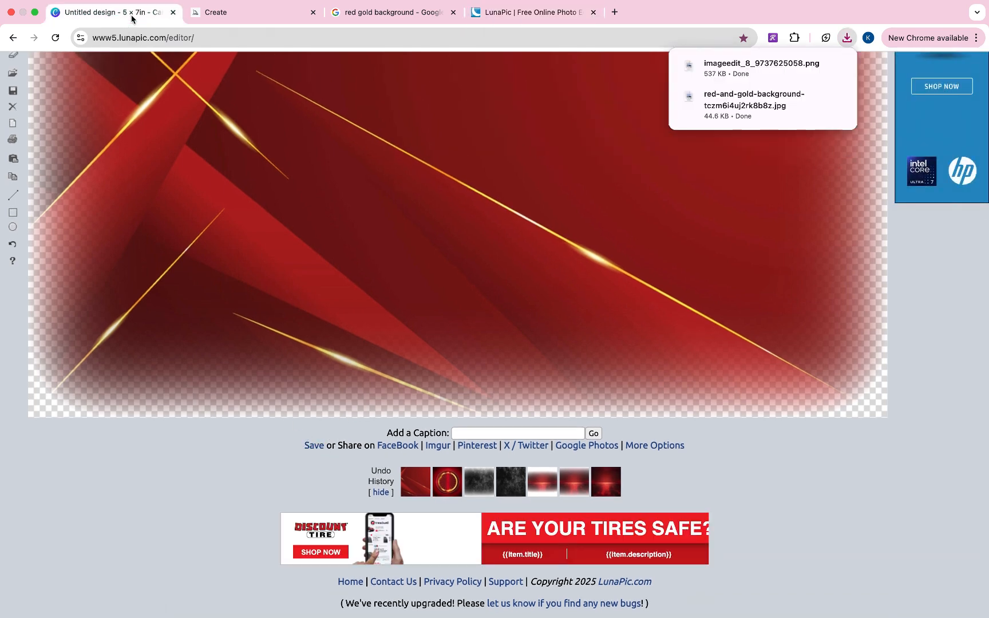
{"action": "left_click_drag", "start_coordinate": [750, 70], "coordinate": [532, 296]}
- Enlarge the faded red-gold image across the upper page and send it to the back
{"action": "left_click_drag", "start_coordinate": [663, 358], "coordinate": [615, 238]}
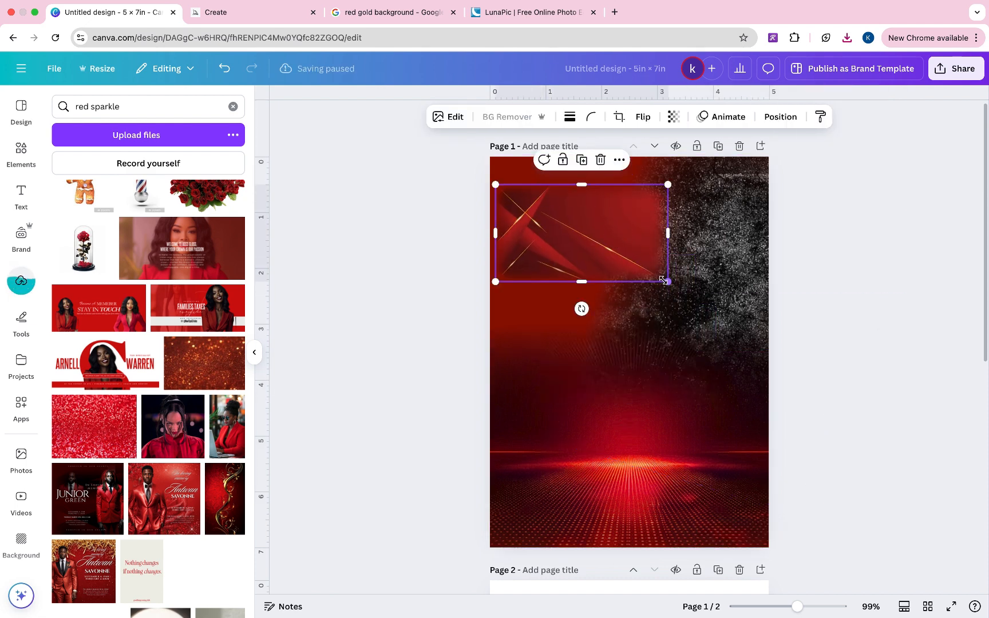
{"action": "left_click_drag", "start_coordinate": [667, 280], "coordinate": [941, 429]}
{"action": "left_click_drag", "start_coordinate": [732, 272], "coordinate": [724, 260]}
{"action": "right_click", "coordinate": [601, 255]}
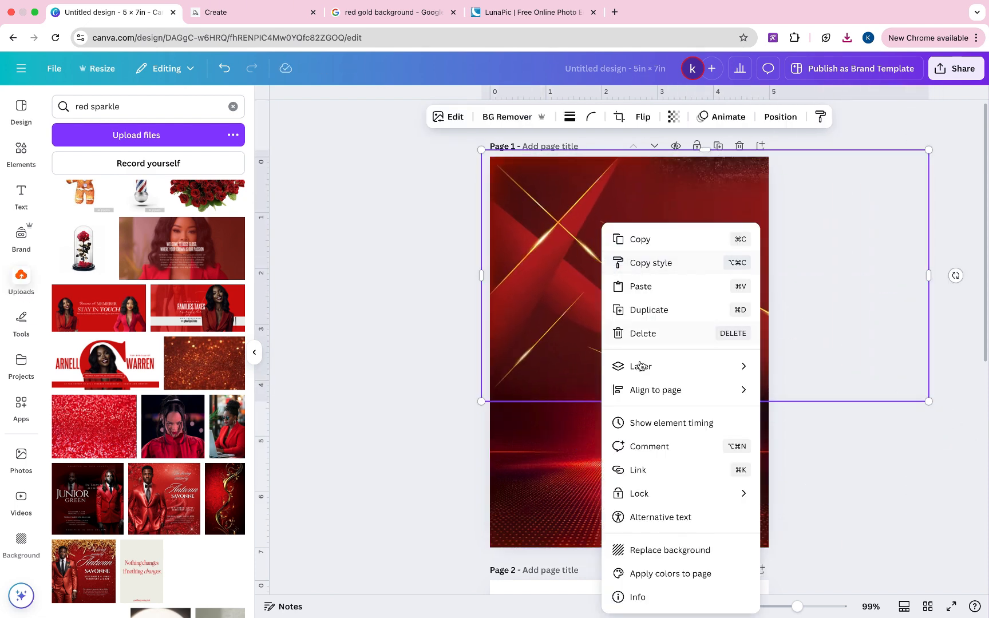
{"action": "mouse_move", "coordinate": [642, 373]}
{"action": "left_click", "coordinate": [788, 435]}
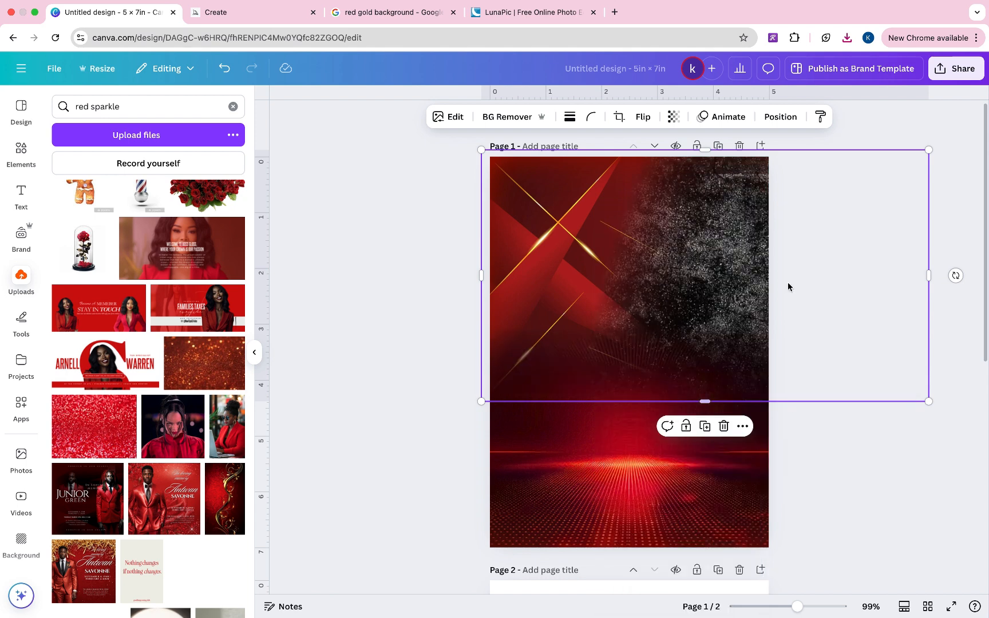
{"action": "left_click_drag", "start_coordinate": [789, 255], "coordinate": [768, 252]}
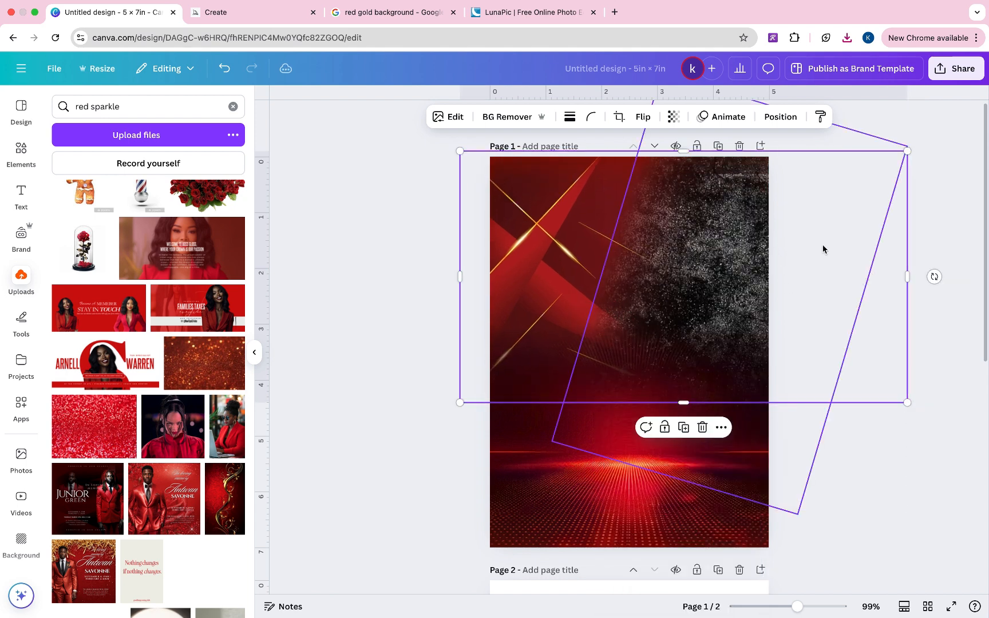
{"action": "left_click", "coordinate": [921, 212]}
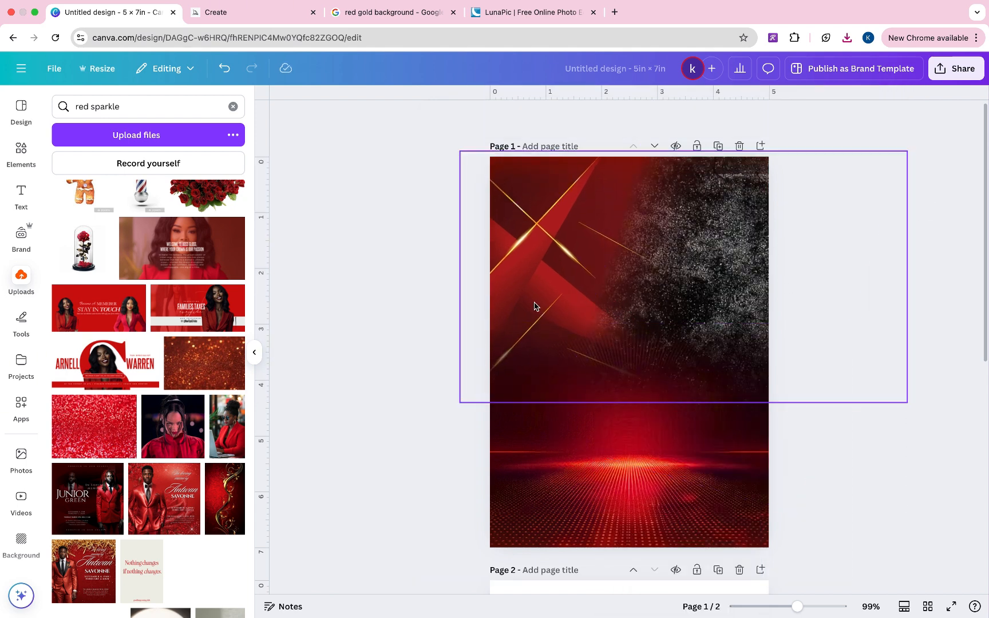
- Search Elements for 'trans' to find transparent gradients
{"action": "left_click", "coordinate": [21, 152]}
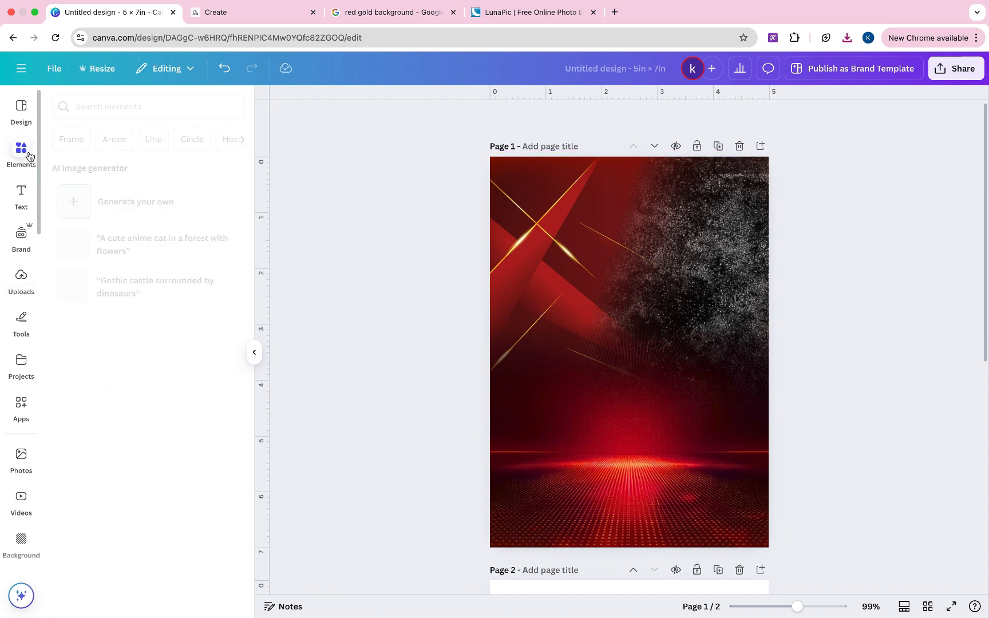
{"action": "left_click", "coordinate": [111, 108]}
{"action": "type", "text": "trans"}
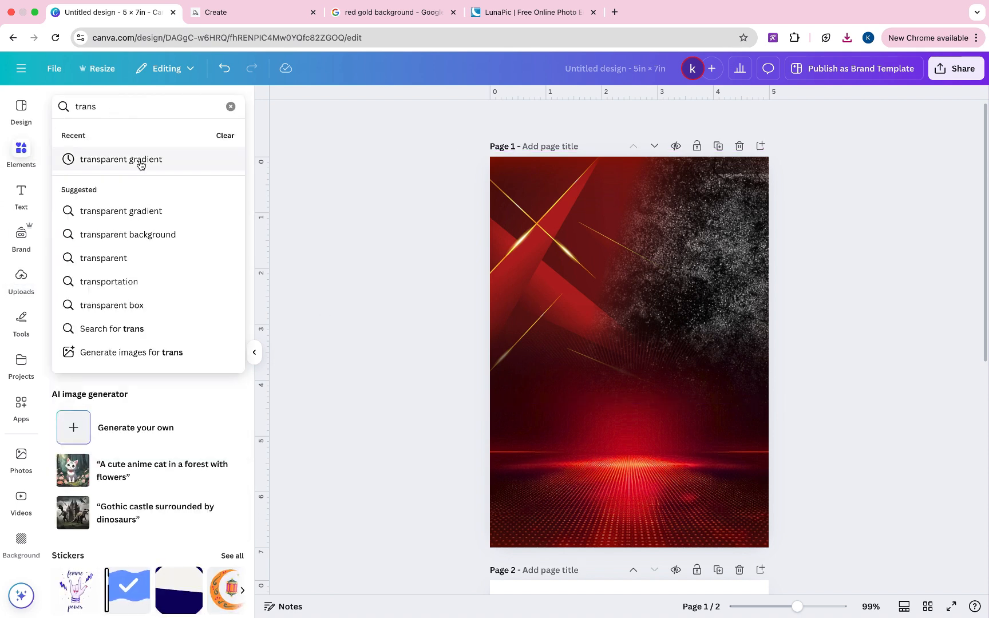
{"action": "left_click", "coordinate": [138, 160]}
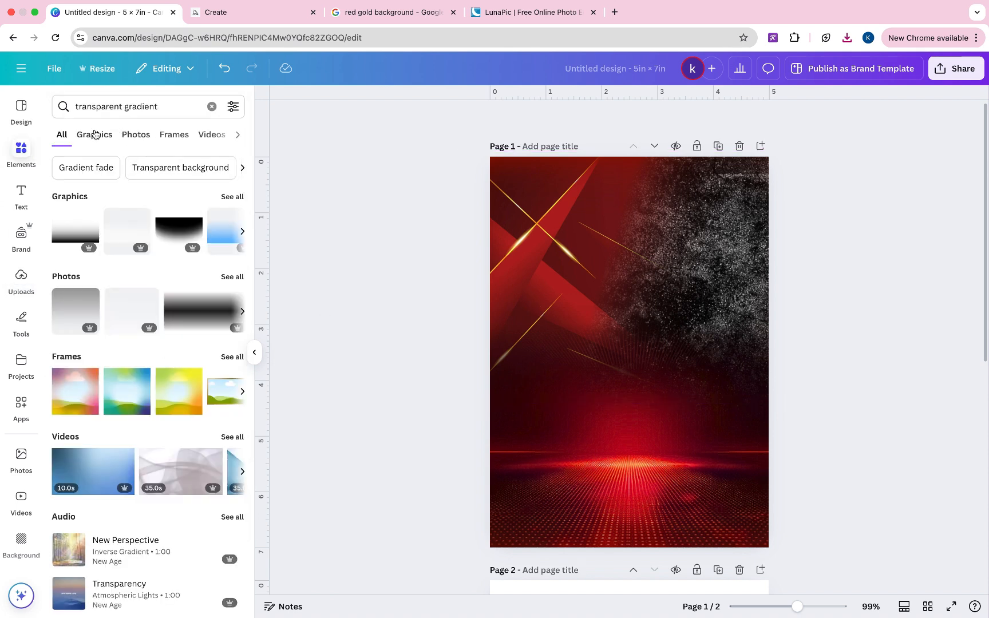
{"action": "left_click", "coordinate": [95, 135]}
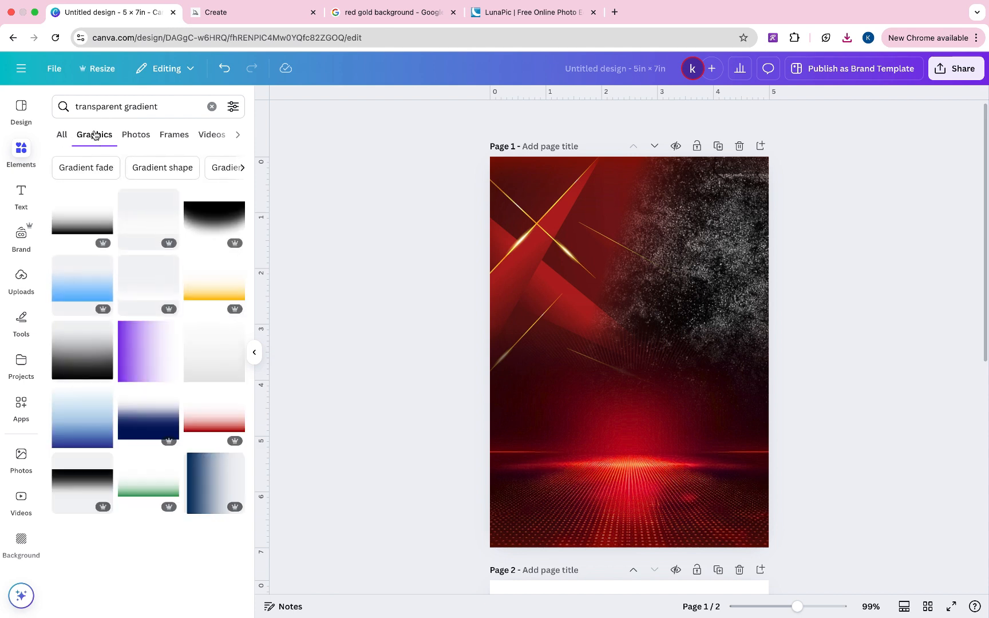
{"action": "left_click", "coordinate": [157, 370]}
{"action": "left_click_drag", "start_coordinate": [629, 436], "coordinate": [752, 353]}
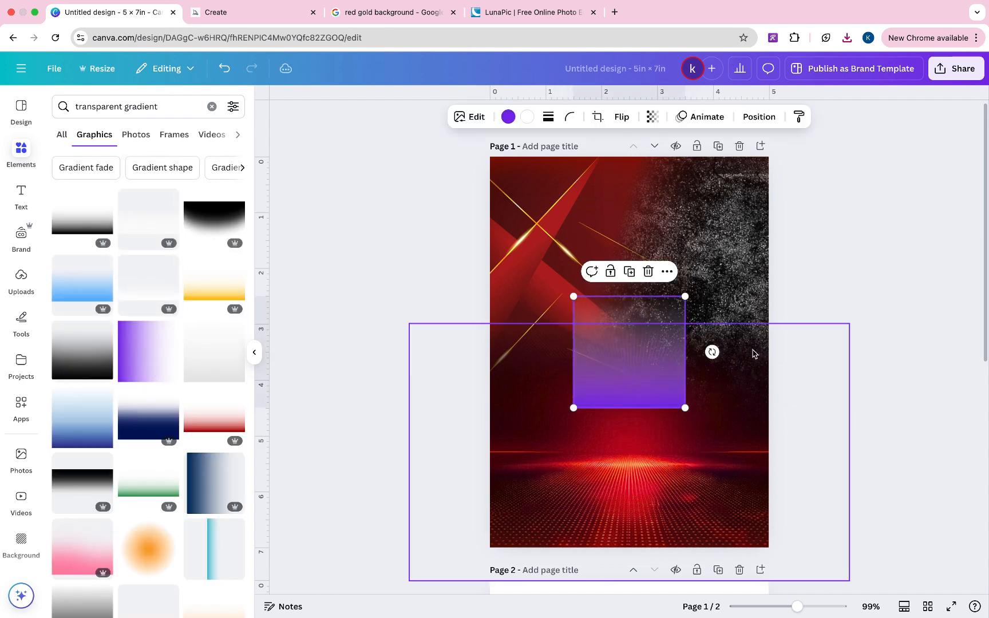
{"action": "left_click_drag", "start_coordinate": [684, 295], "coordinate": [929, 132]}
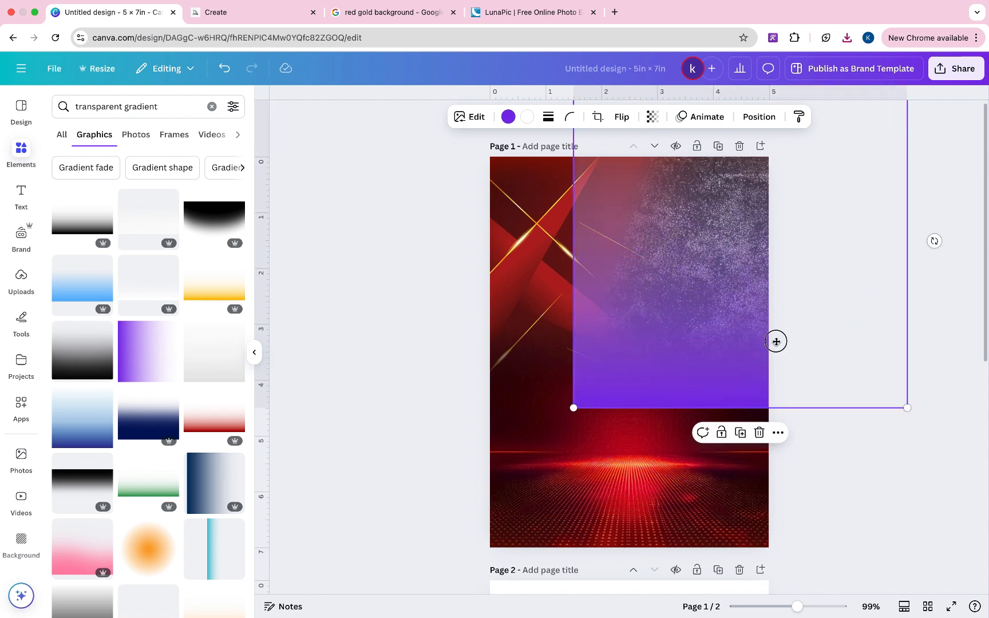
{"action": "left_click_drag", "start_coordinate": [776, 342], "coordinate": [739, 402]}
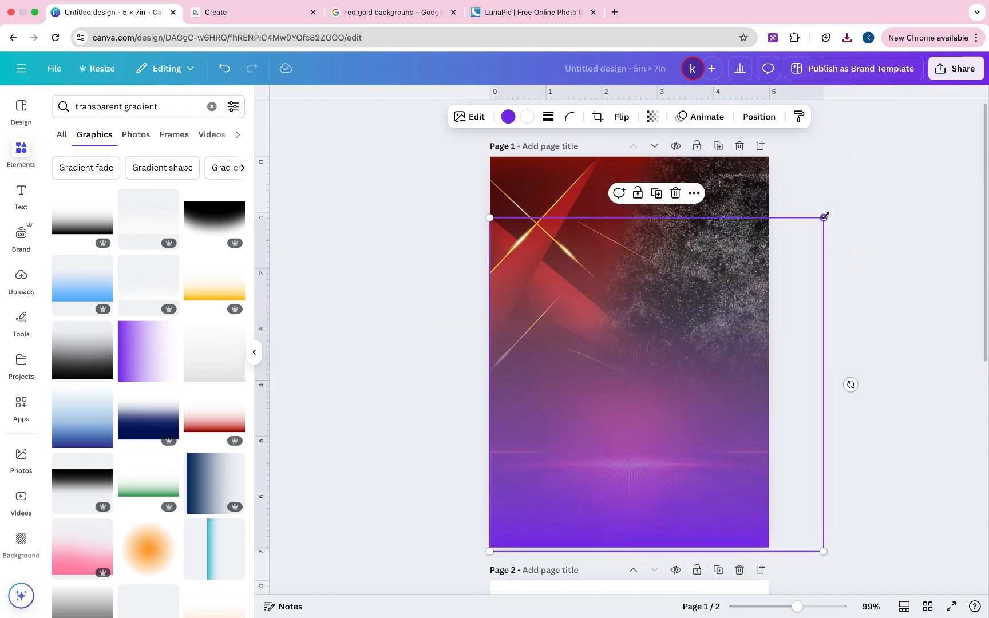
{"action": "left_click_drag", "start_coordinate": [824, 216], "coordinate": [768, 272]}
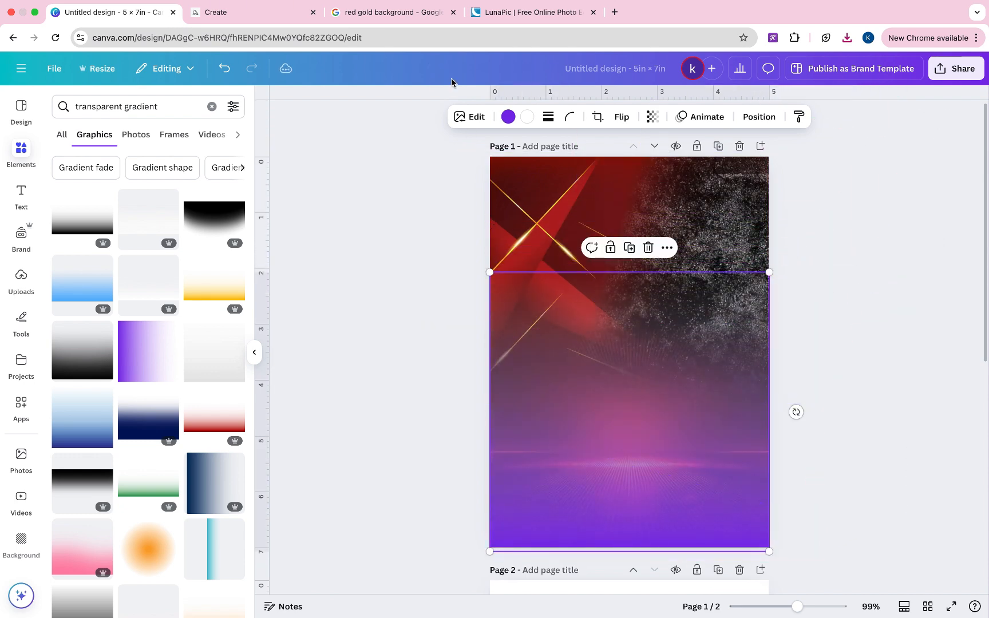
{"action": "left_click", "coordinate": [508, 117]}
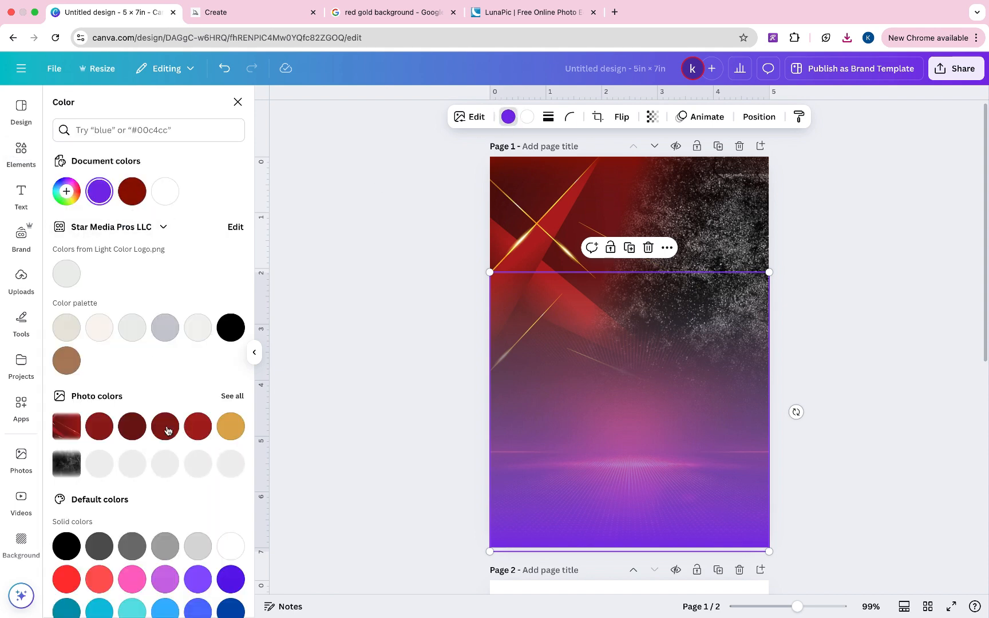
{"action": "left_click", "coordinate": [140, 428]}
{"action": "left_click", "coordinate": [66, 191]}
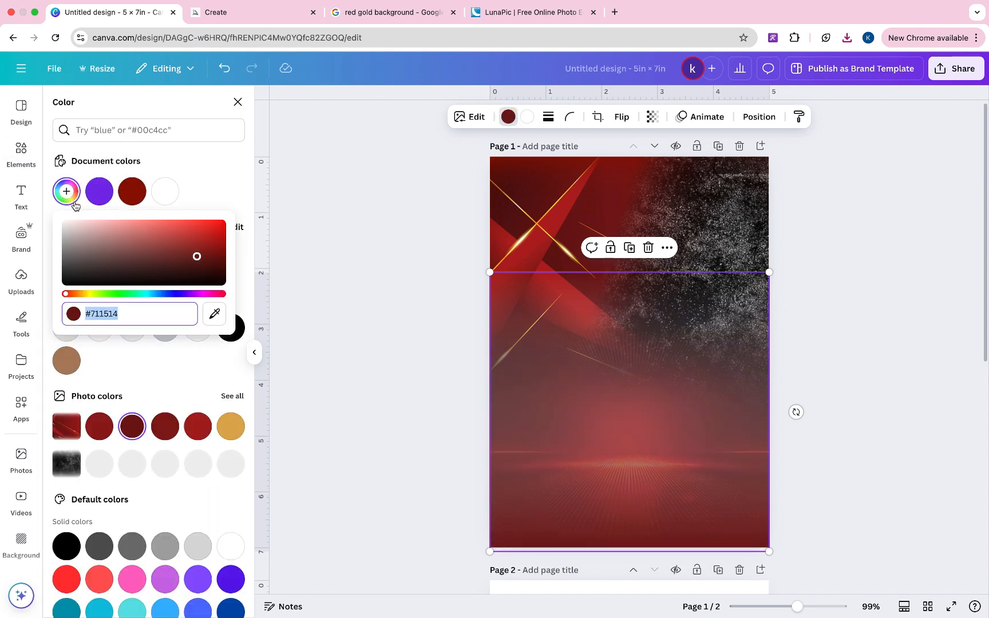
{"action": "left_click", "coordinate": [187, 271]}
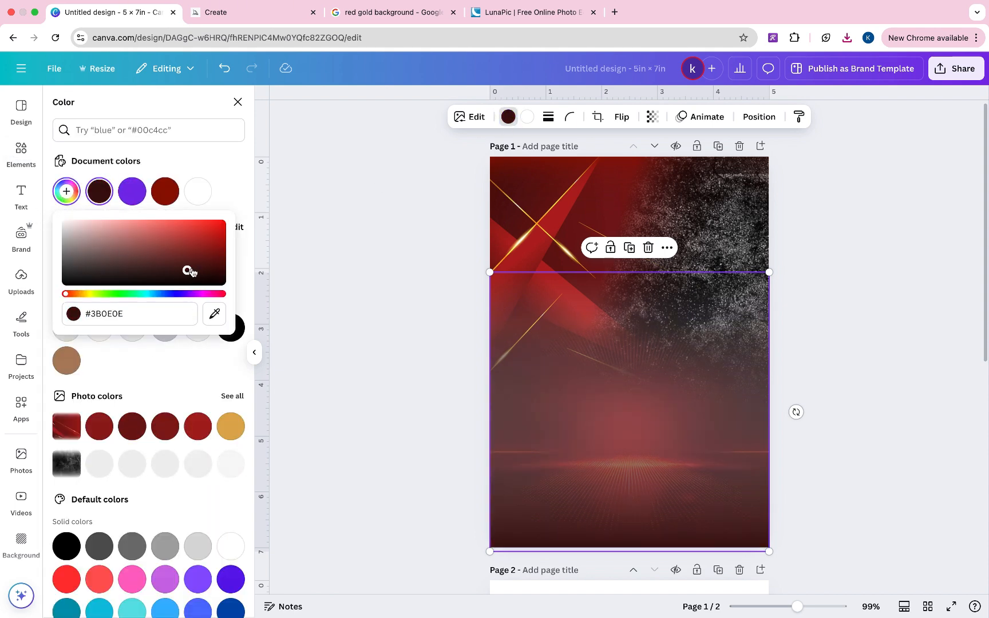
{"action": "left_click", "coordinate": [527, 118]}
{"action": "left_click", "coordinate": [99, 191]}
{"action": "left_click_drag", "start_coordinate": [681, 456], "coordinate": [681, 452]}
- Delete the dark gradient overlay and add the teal gradient graphic to page 1
{"action": "left_click", "coordinate": [650, 243]}
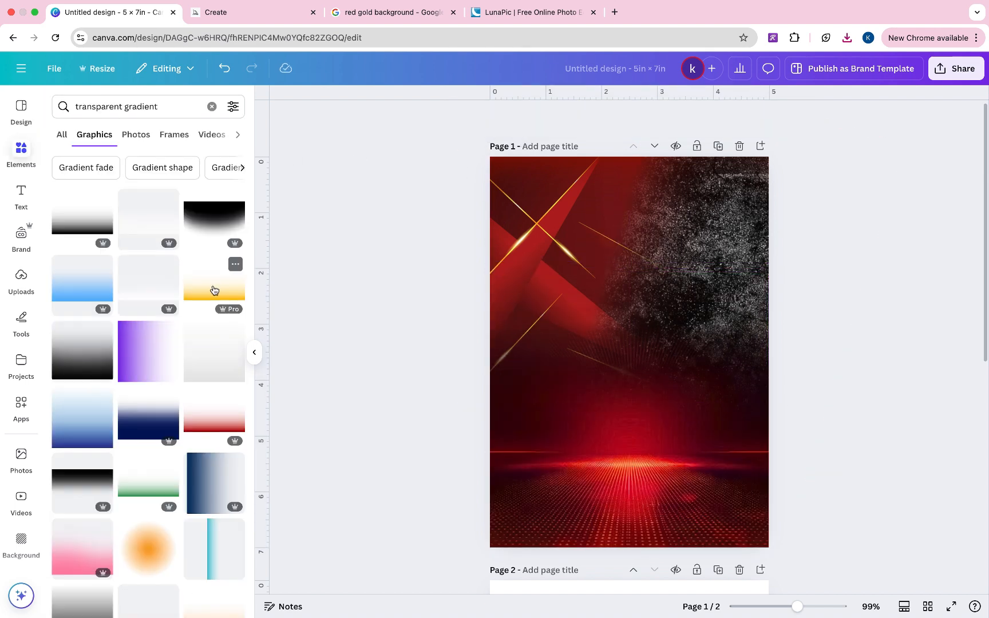
{"action": "left_click", "coordinate": [221, 556]}
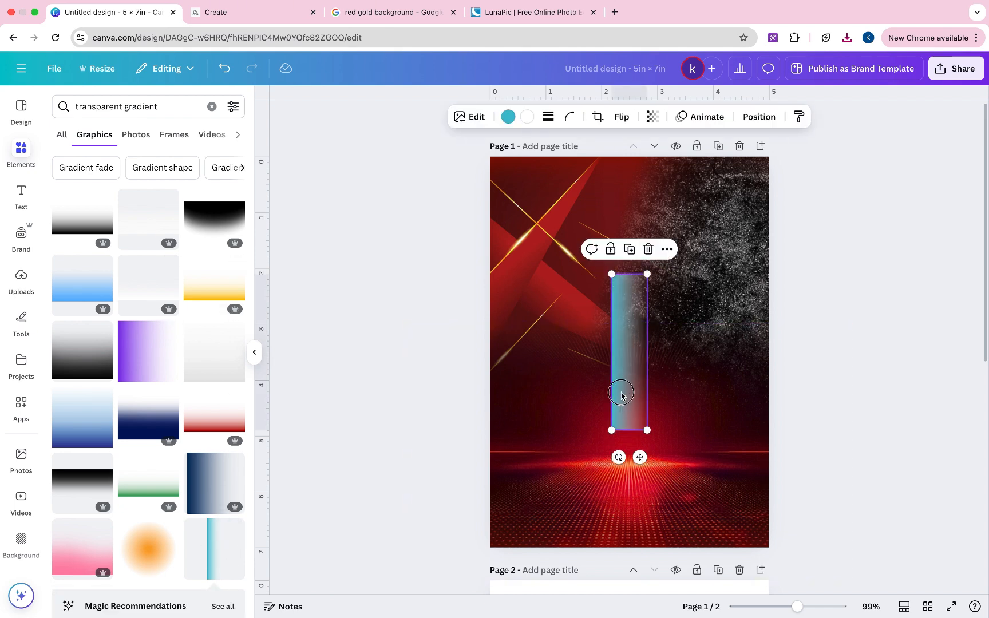
{"action": "left_click_drag", "start_coordinate": [621, 395], "coordinate": [594, 551]}
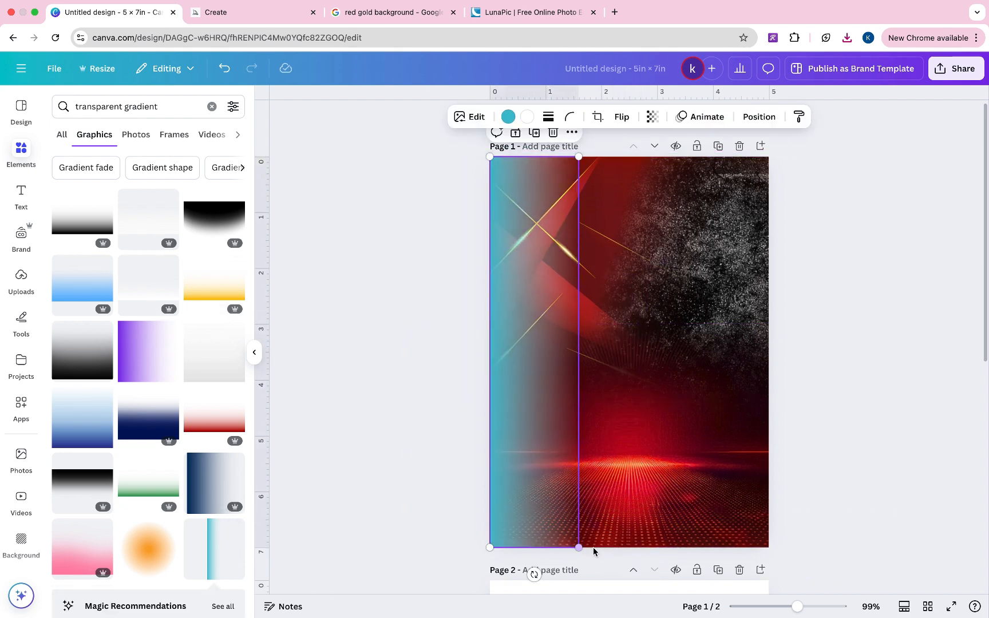
- Recolour both of the gradient's colours to dark maroon (#521010)
{"action": "left_click", "coordinate": [506, 118]}
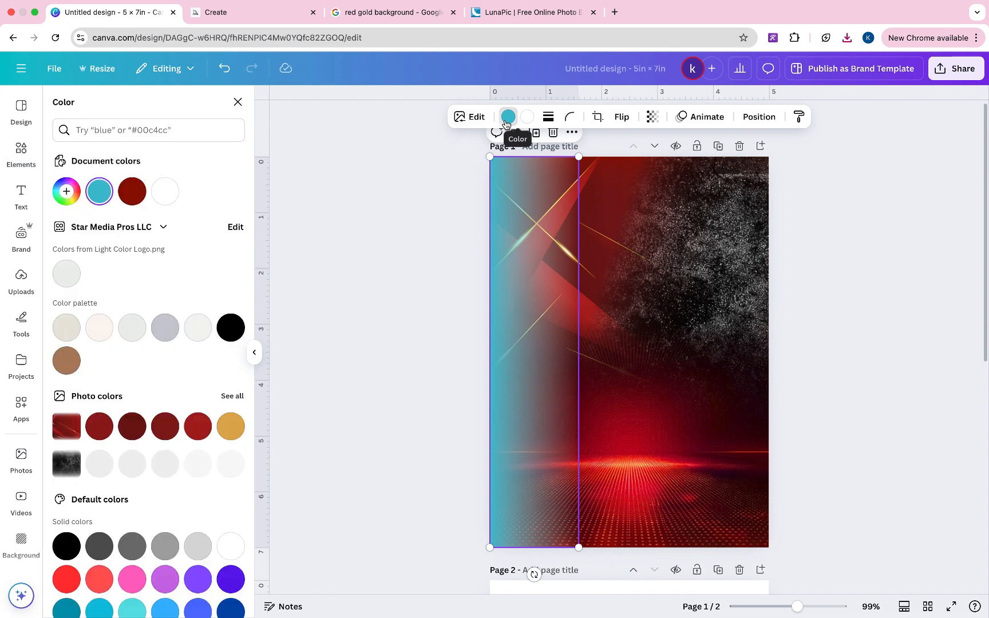
{"action": "left_click", "coordinate": [129, 429]}
{"action": "left_click", "coordinate": [66, 191]}
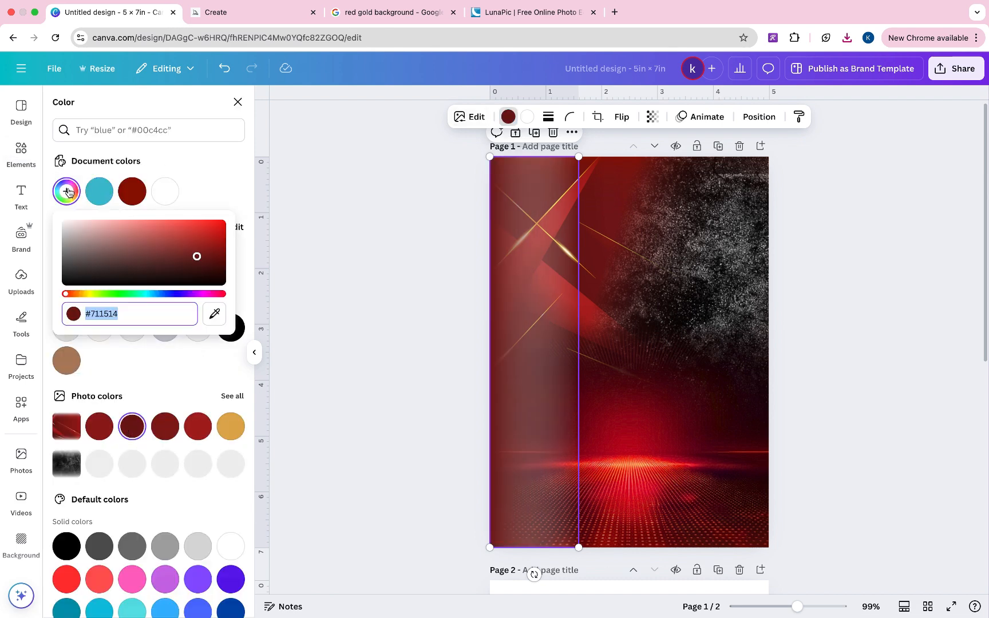
{"action": "left_click", "coordinate": [195, 264]}
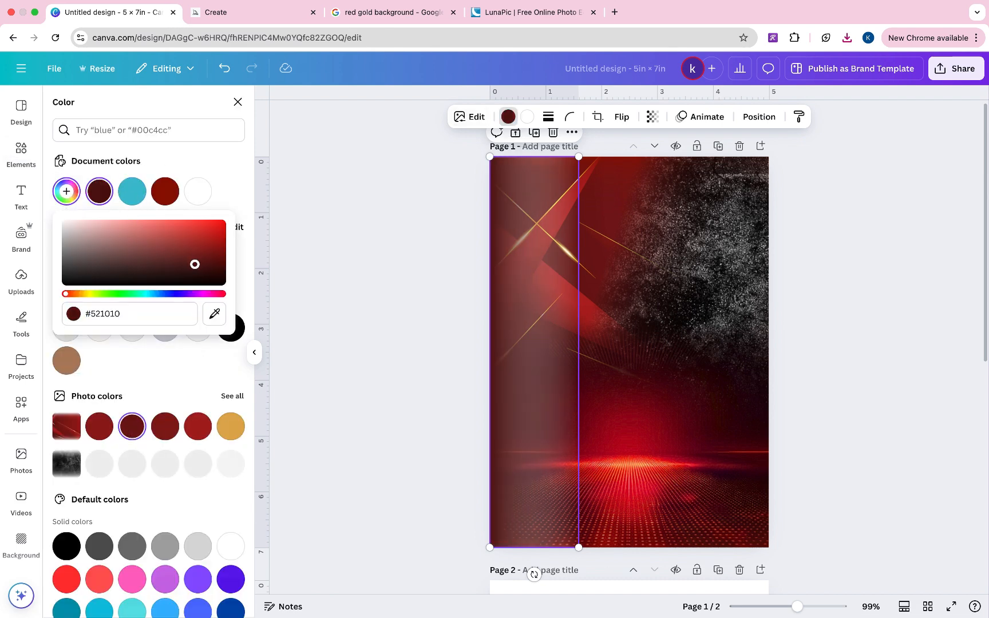
{"action": "left_click", "coordinate": [523, 118]}
{"action": "left_click", "coordinate": [100, 192]}
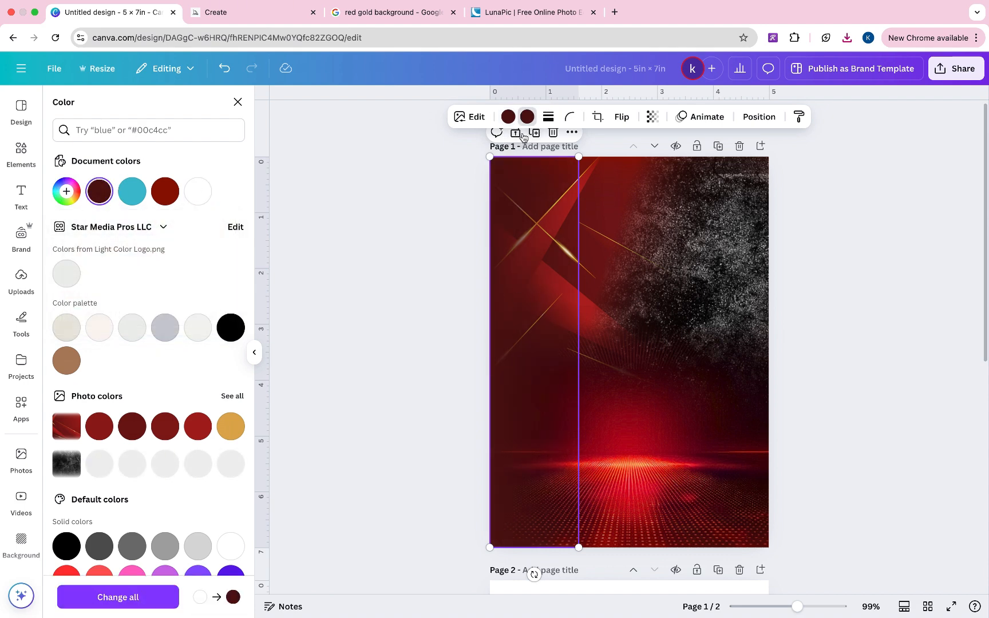
- Move the maroon strip to the page's right edge and flip it horizontally
{"action": "left_click_drag", "start_coordinate": [549, 187], "coordinate": [721, 184]}
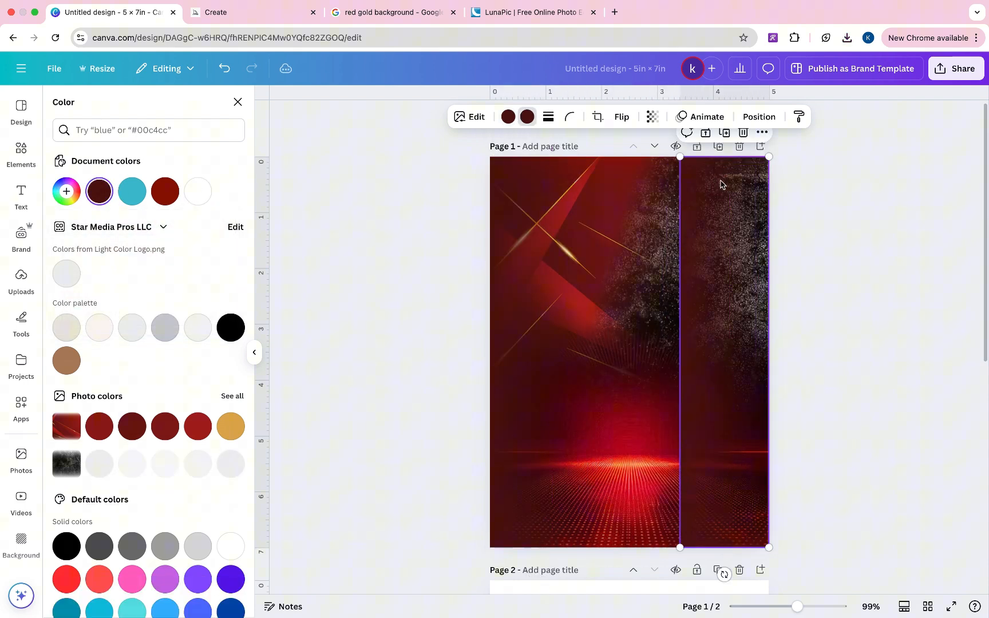
{"action": "left_click", "coordinate": [626, 123]}
{"action": "left_click", "coordinate": [629, 147]}
{"action": "left_click", "coordinate": [916, 258]}
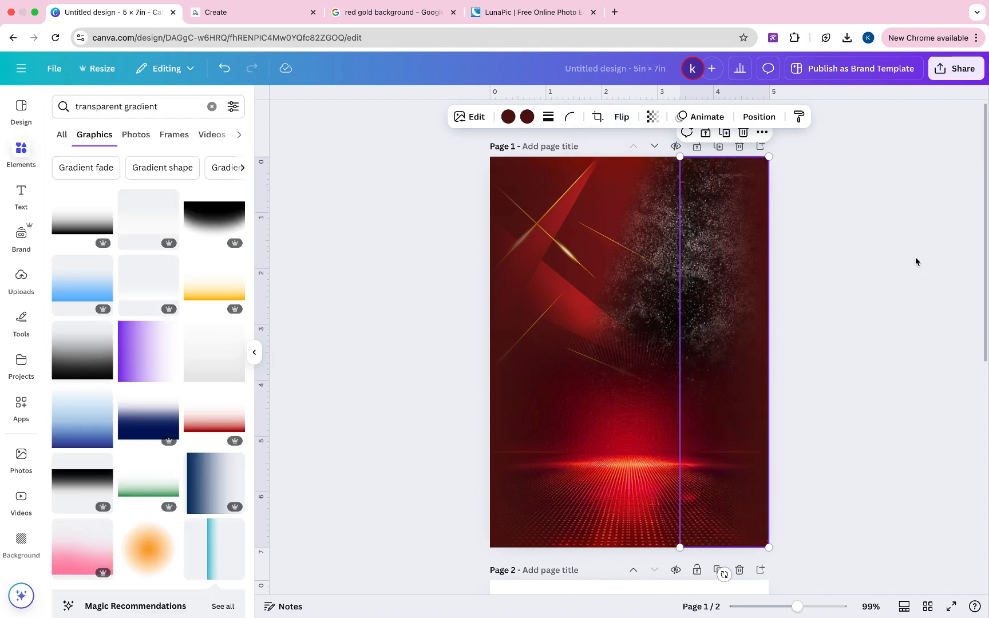
- Reposition the rotated sparkle texture over the lower-left of the poster
{"action": "left_click", "coordinate": [916, 262]}
{"action": "left_click", "coordinate": [771, 208]}
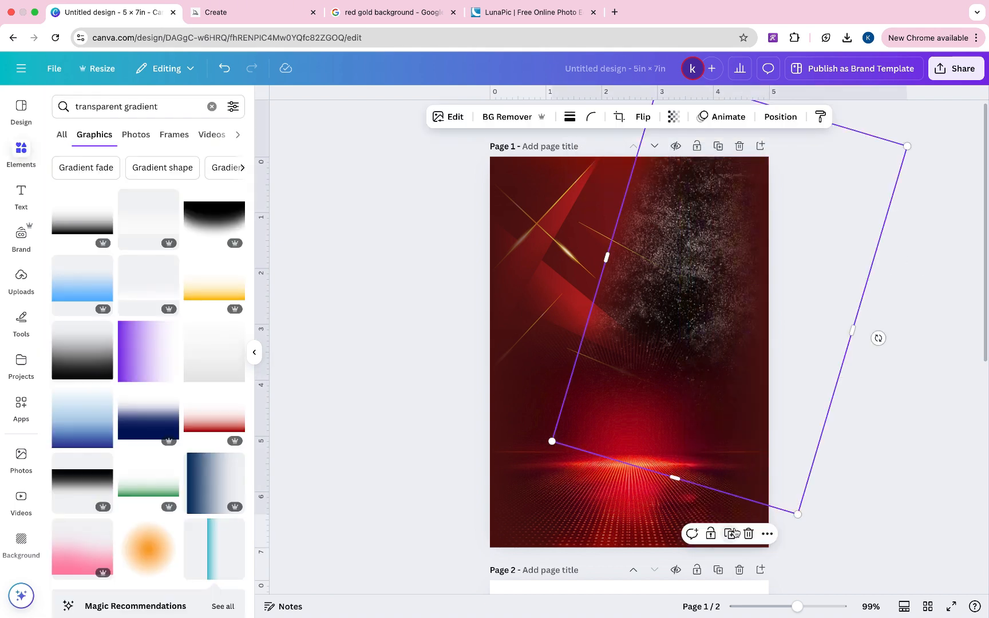
{"action": "left_click_drag", "start_coordinate": [706, 309], "coordinate": [551, 580]}
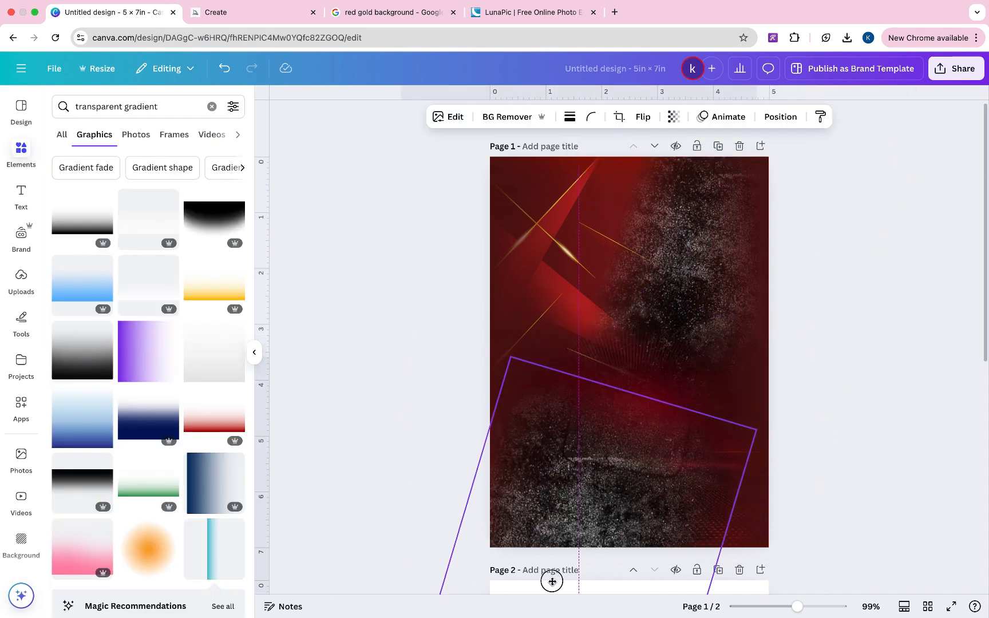
{"action": "left_click_drag", "start_coordinate": [589, 475], "coordinate": [641, 543]}
{"action": "left_click", "coordinate": [846, 277]}
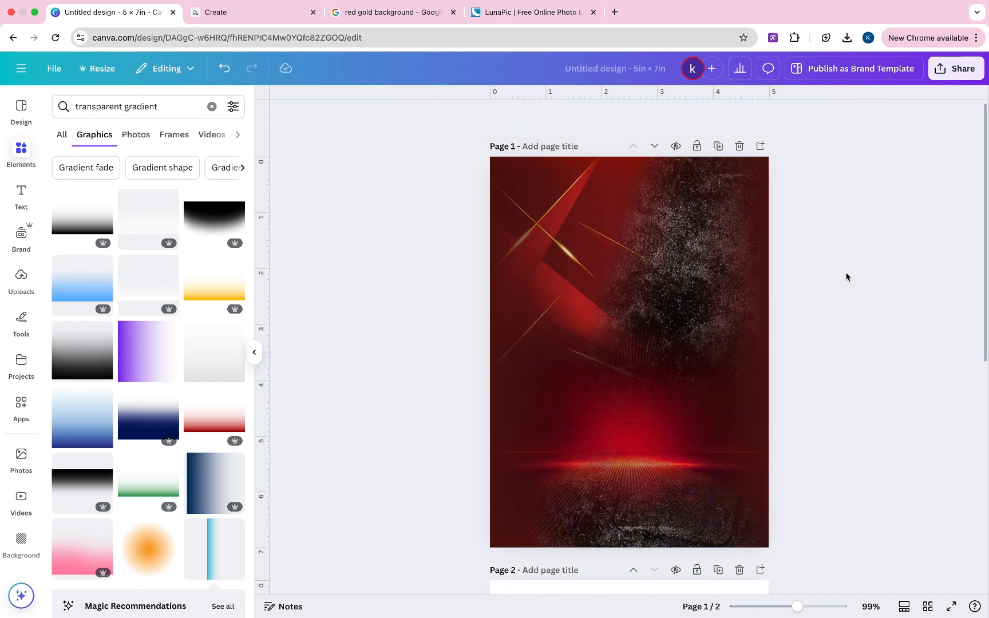
{"action": "left_click", "coordinate": [639, 514]}
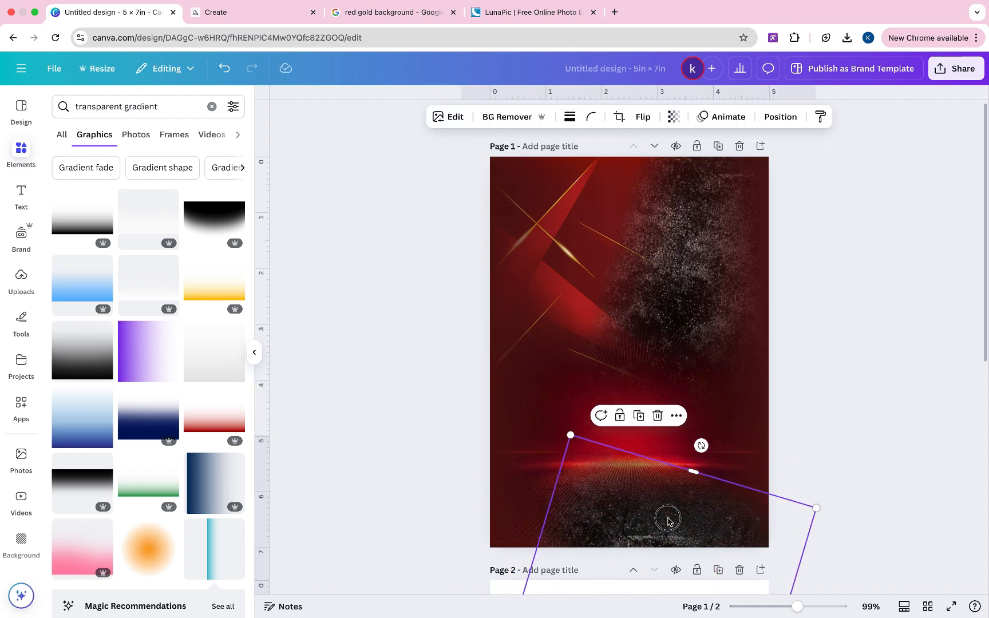
{"action": "left_click_drag", "start_coordinate": [665, 519], "coordinate": [433, 135]}
{"action": "left_click", "coordinate": [829, 274]}
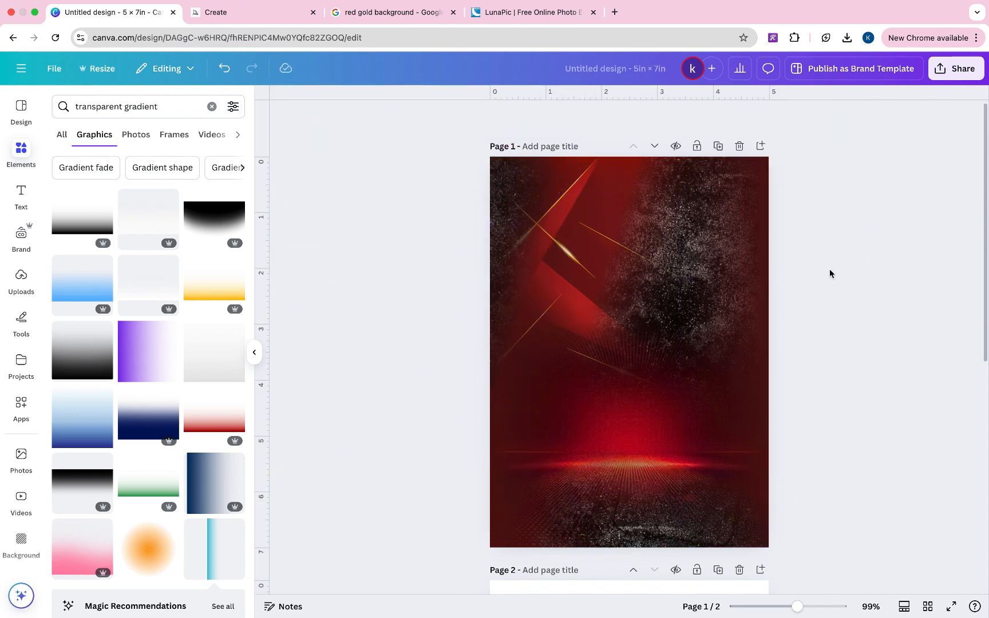
{"action": "left_click", "coordinate": [569, 224]}
{"action": "left_click", "coordinate": [610, 218]}
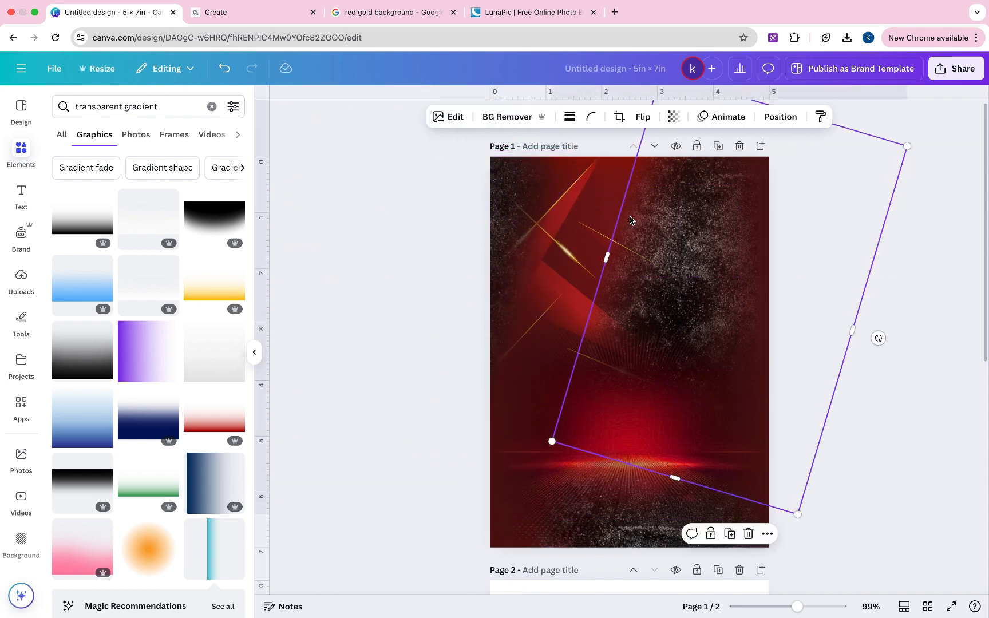
{"action": "left_click", "coordinate": [600, 205]}
{"action": "left_click", "coordinate": [606, 449]}
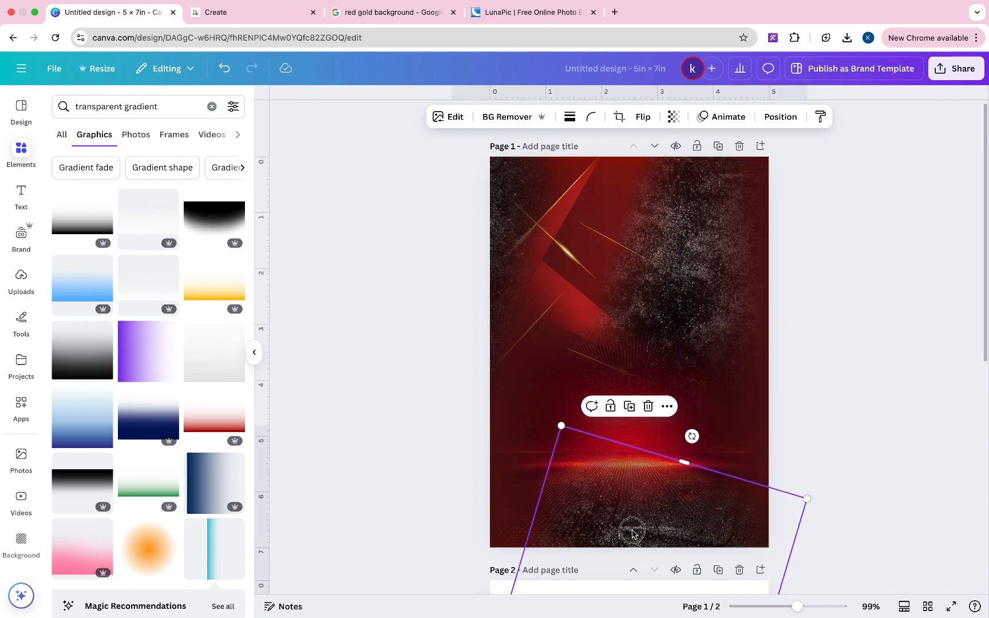
{"action": "left_click_drag", "start_coordinate": [630, 532], "coordinate": [535, 461]}
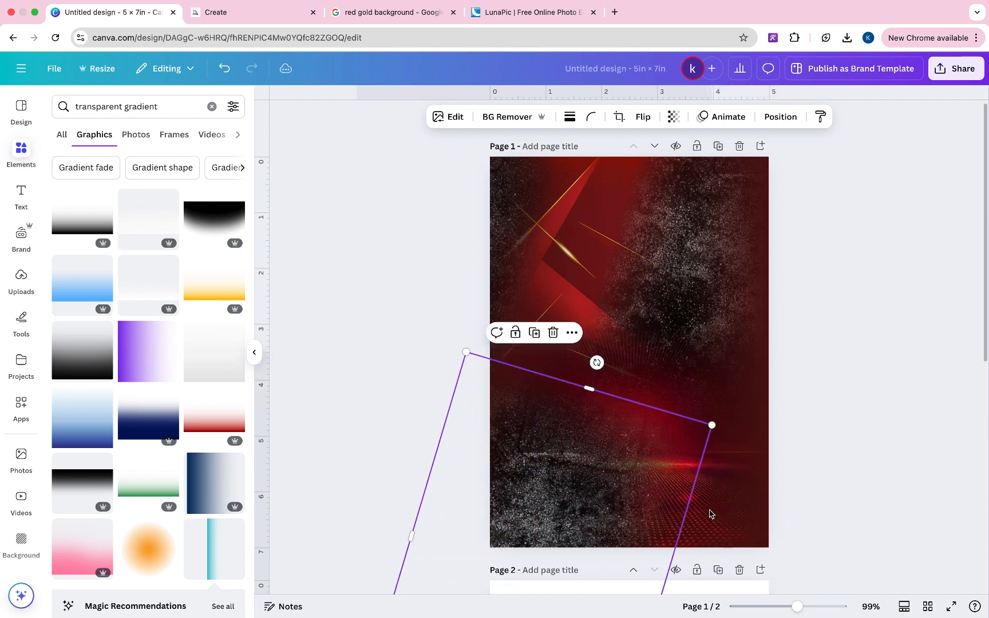
- Using the layers list, shift the red glow right and place the car photo lower right
{"action": "right_click", "coordinate": [684, 497]}
{"action": "mouse_move", "coordinate": [728, 377]}
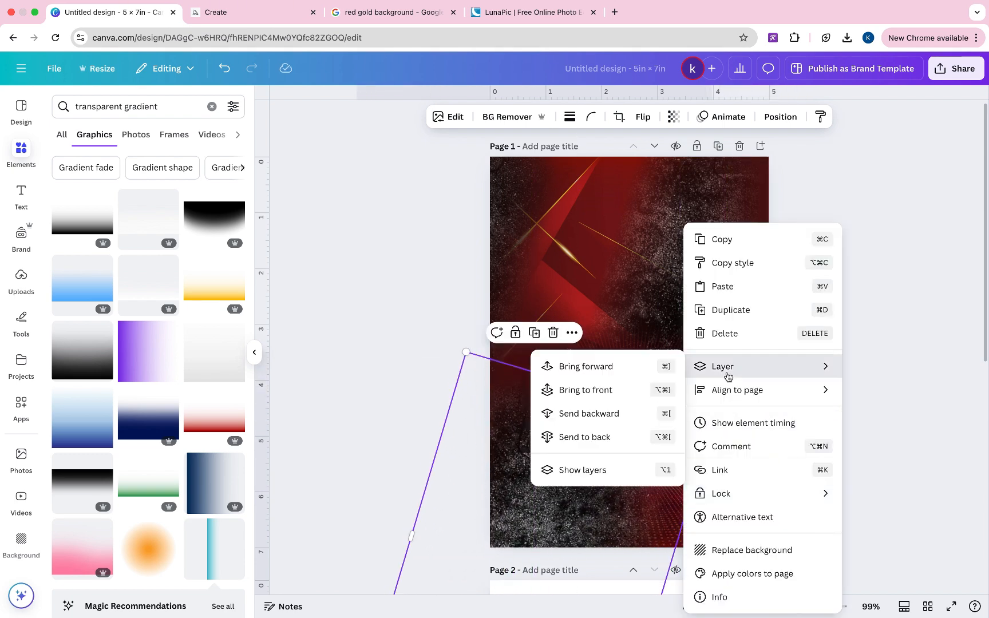
{"action": "left_click", "coordinate": [621, 470]}
{"action": "left_click", "coordinate": [181, 433]}
{"action": "left_click", "coordinate": [180, 365]}
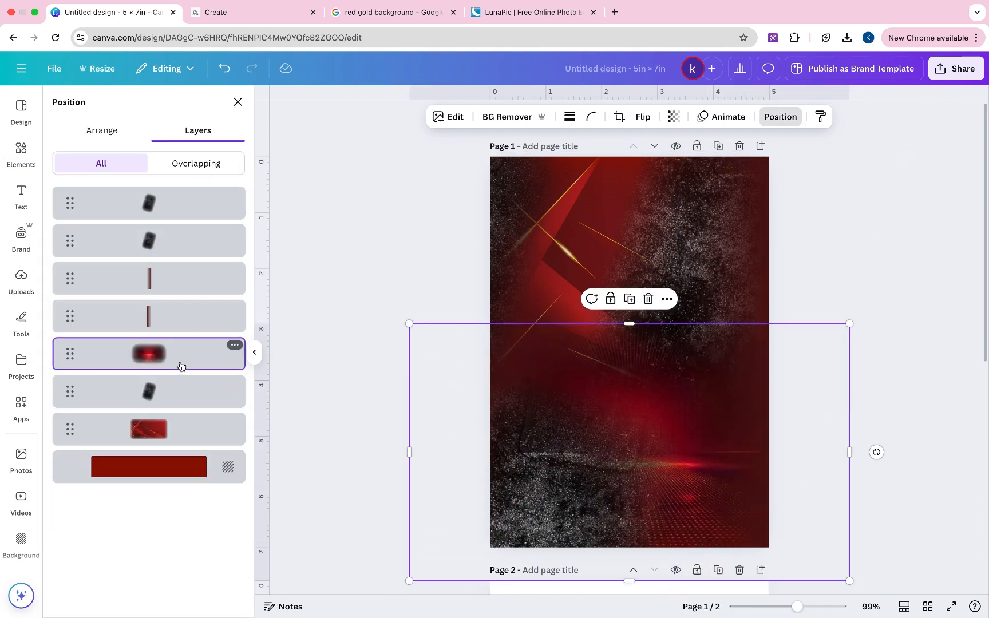
{"action": "left_click_drag", "start_coordinate": [832, 522], "coordinate": [901, 530]}
{"action": "left_click_drag", "start_coordinate": [861, 531], "coordinate": [867, 529]}
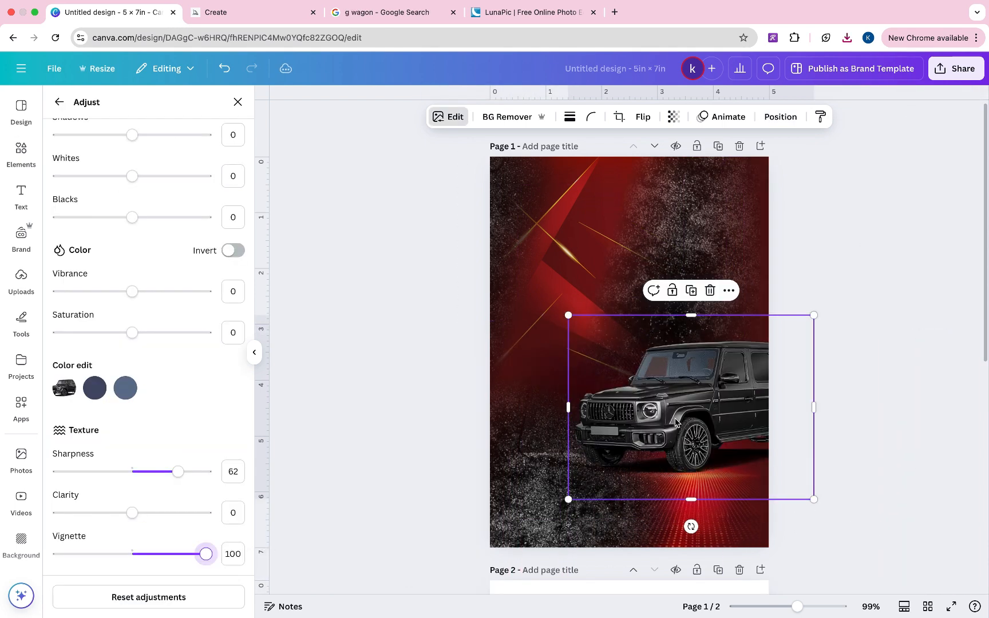
{"action": "mouse_move", "coordinate": [675, 422]}
{"action": "left_mouse_down"}
{"action": "mouse_move", "coordinate": [589, 422]}
{"action": "mouse_move", "coordinate": [690, 431]}
{"action": "left_mouse_up"}
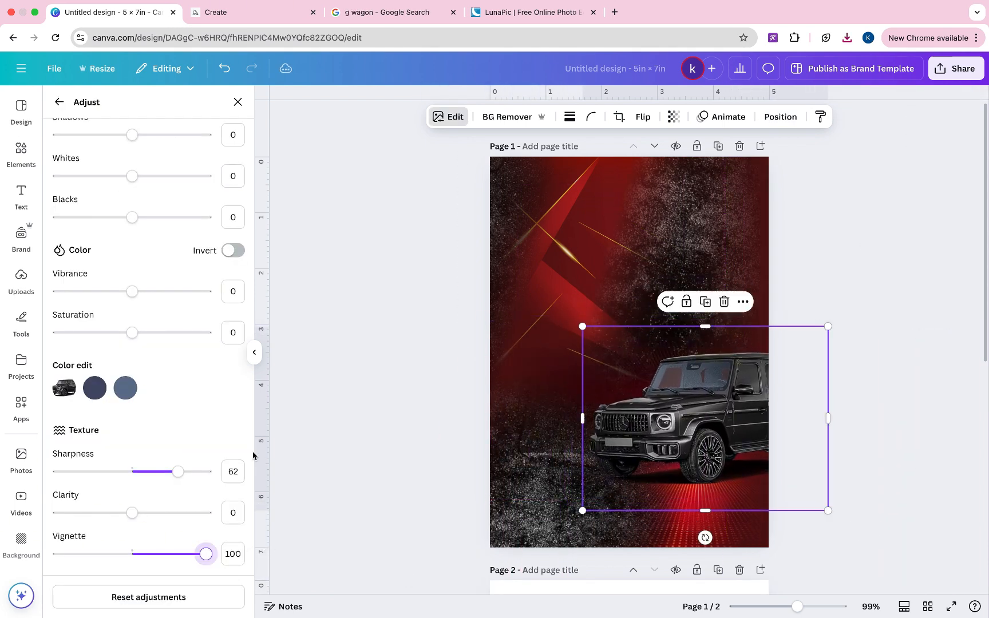
- Adjust the SUV photo to Blacks 50, Whites -87 and Shadows -56
{"action": "scroll", "coordinate": [143, 458], "scroll_direction": "up", "scroll_amount": 5}
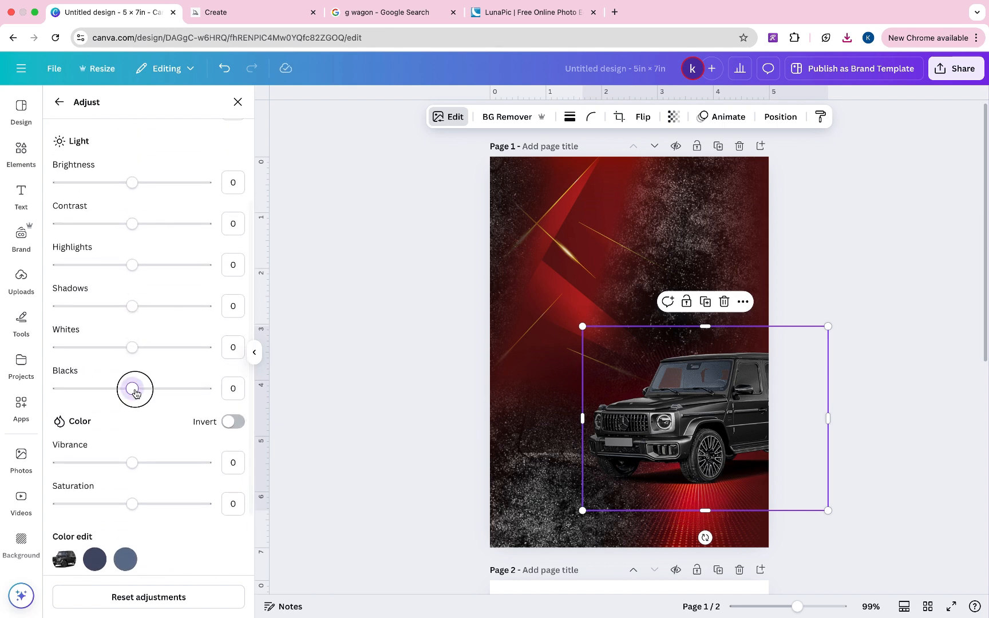
{"action": "left_click_drag", "start_coordinate": [132, 388], "coordinate": [199, 395]}
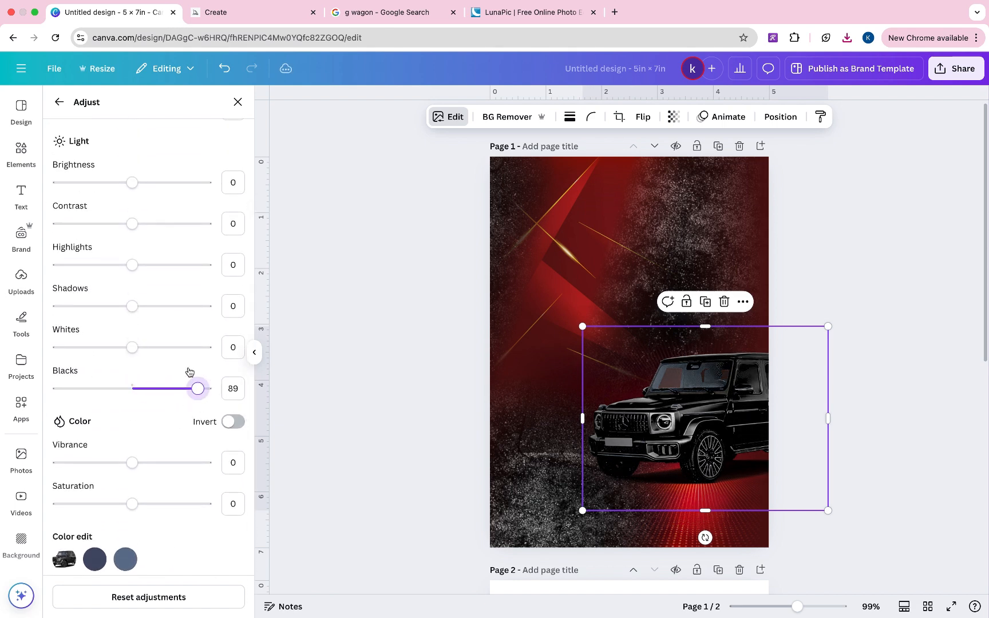
{"action": "scroll", "coordinate": [174, 324], "scroll_direction": "up", "scroll_amount": 2}
{"action": "left_click_drag", "start_coordinate": [194, 449], "coordinate": [169, 450]}
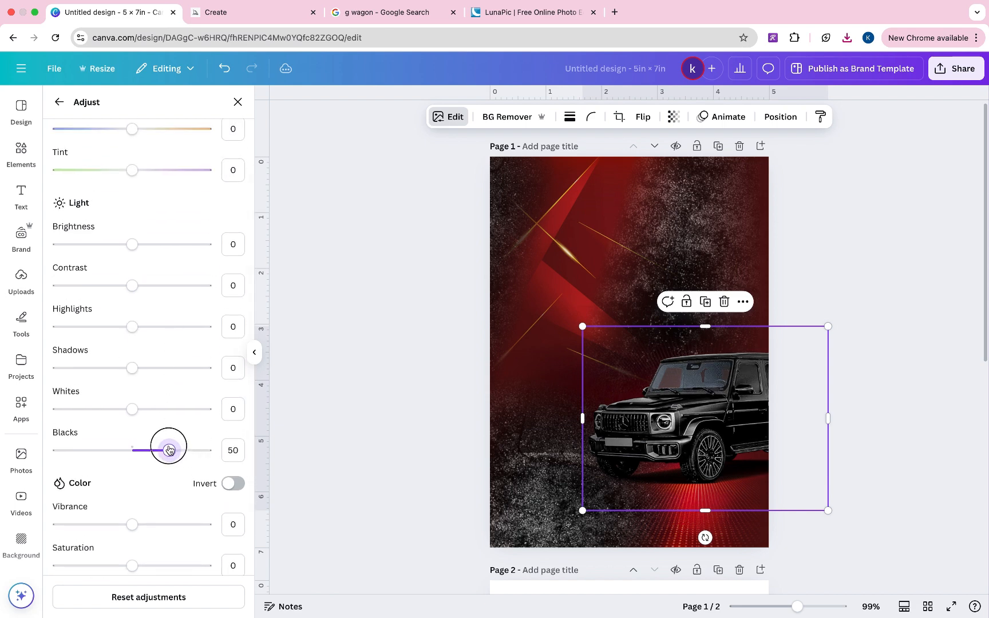
{"action": "left_click_drag", "start_coordinate": [131, 408], "coordinate": [67, 411]}
{"action": "scroll", "coordinate": [121, 365], "scroll_direction": "up", "scroll_amount": 1}
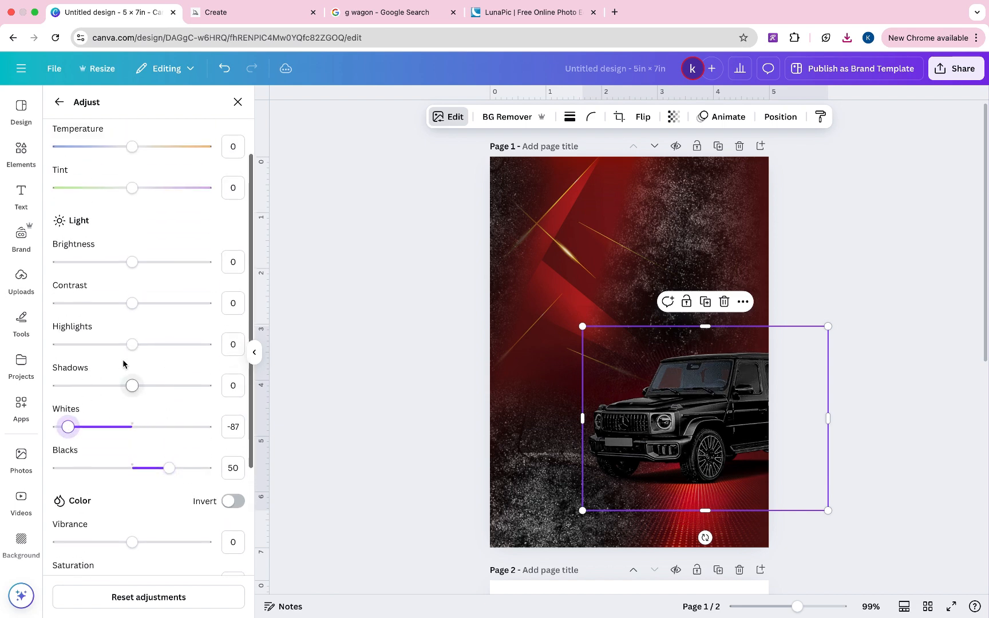
{"action": "left_click_drag", "start_coordinate": [134, 387], "coordinate": [91, 400]}
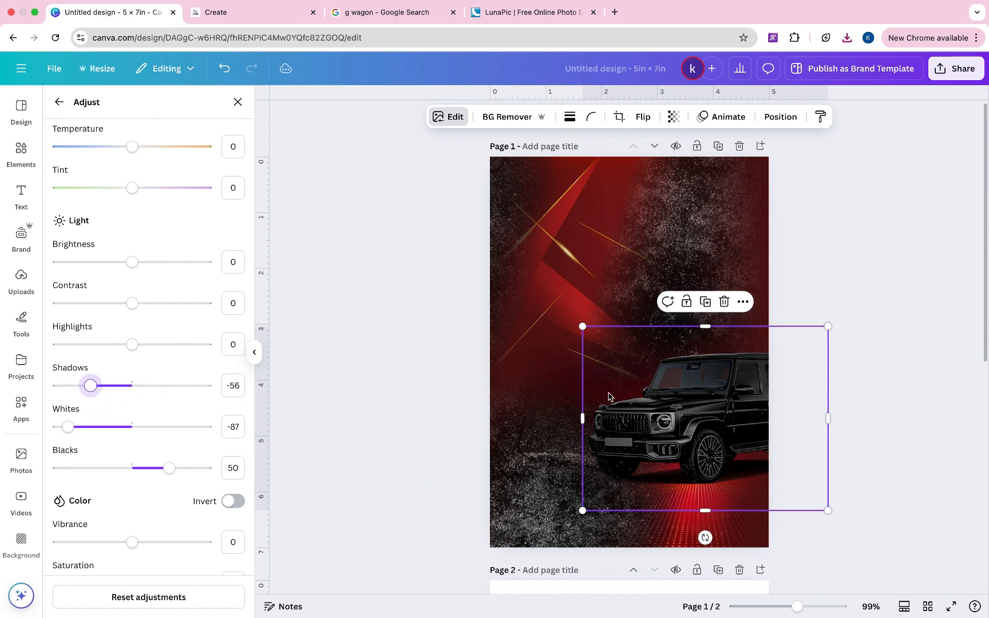
- Set the SUV photo's transparency to 83 and nudge it slightly right
{"action": "left_click_drag", "start_coordinate": [649, 391], "coordinate": [662, 393]}
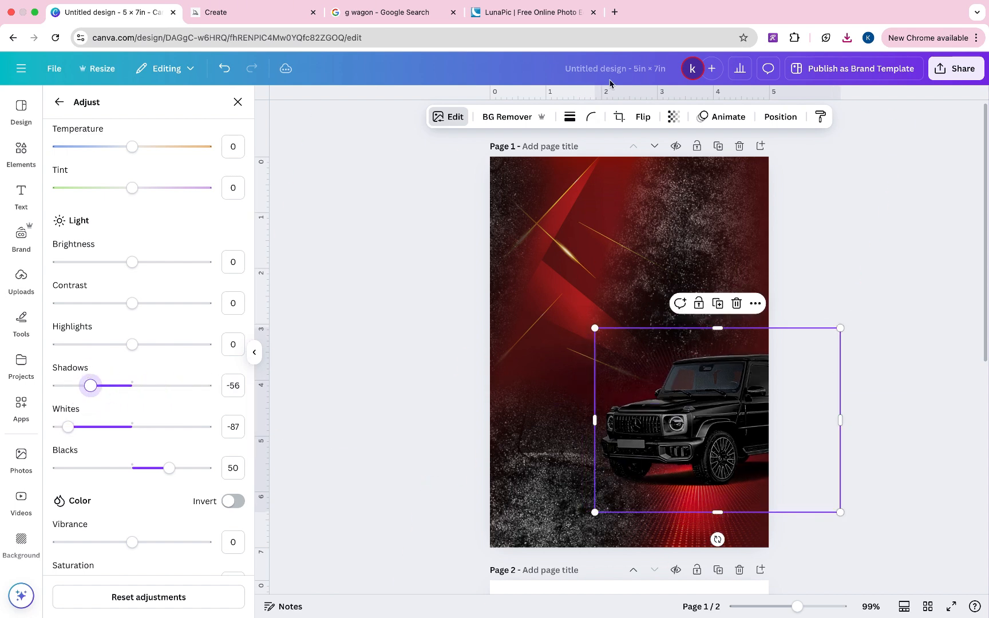
{"action": "left_click", "coordinate": [673, 118]}
{"action": "mouse_move", "coordinate": [687, 166]}
{"action": "left_mouse_down"}
{"action": "mouse_move", "coordinate": [672, 166]}
{"action": "mouse_move", "coordinate": [703, 168]}
{"action": "left_mouse_up"}
{"action": "left_click_drag", "start_coordinate": [753, 396], "coordinate": [731, 388]}
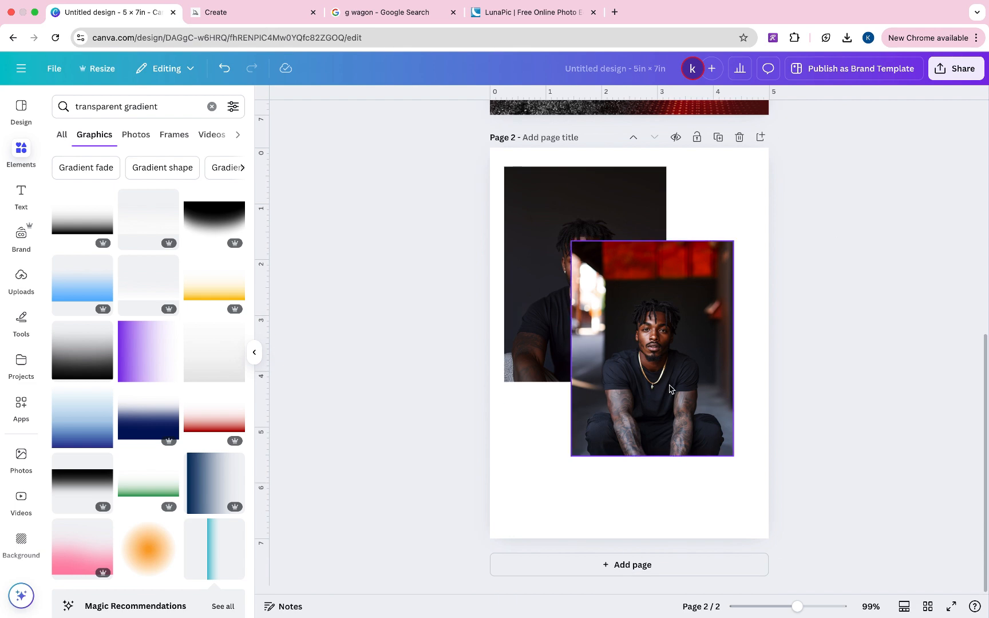
- Drag the man's photo from page 2 onto page 1 and remove its background
{"action": "left_click", "coordinate": [669, 389]}
{"action": "scroll", "coordinate": [669, 389], "scroll_direction": "up", "scroll_amount": 3}
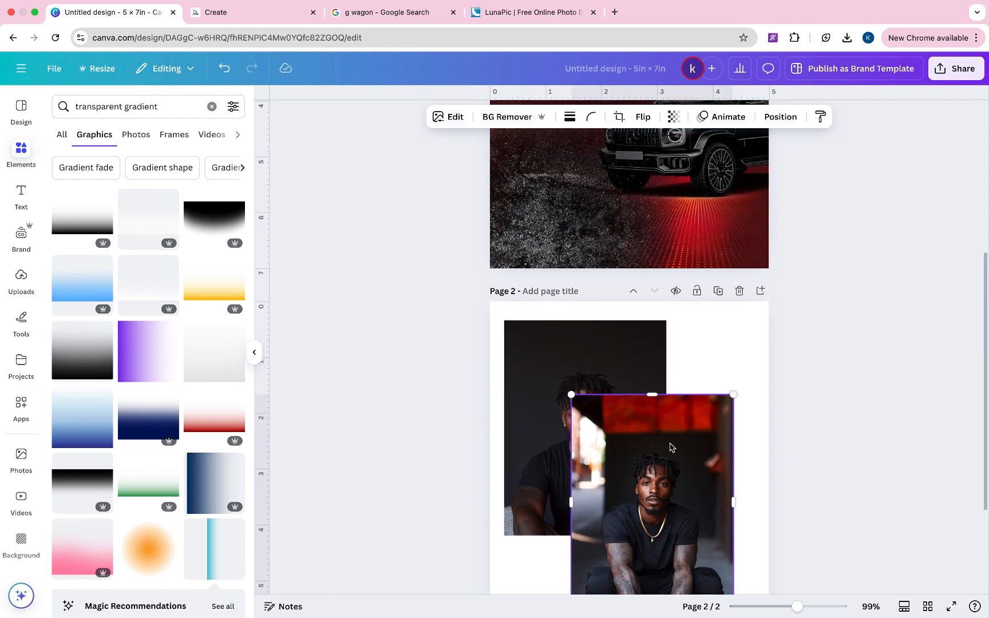
{"action": "left_click_drag", "start_coordinate": [672, 518], "coordinate": [614, 171]}
{"action": "scroll", "coordinate": [614, 171], "scroll_direction": "up", "scroll_amount": 4}
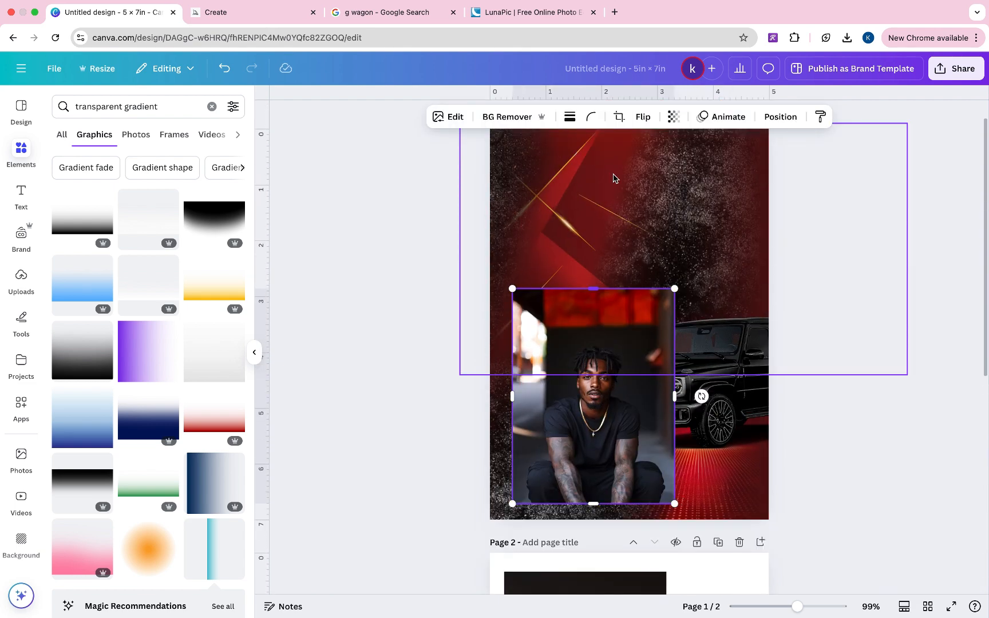
{"action": "left_click_drag", "start_coordinate": [616, 424], "coordinate": [618, 300]}
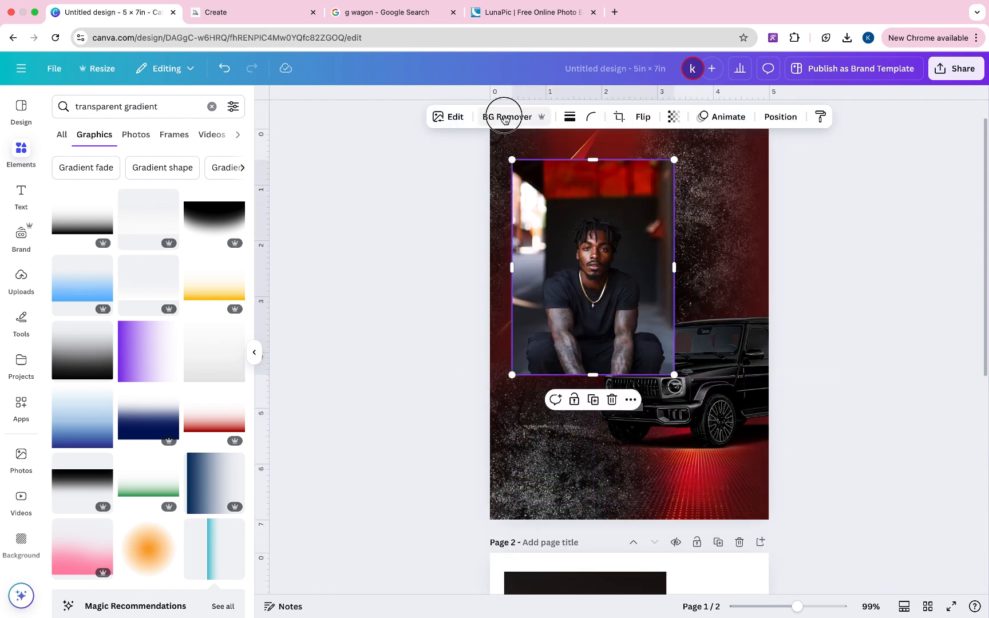
{"action": "left_click", "coordinate": [504, 118]}
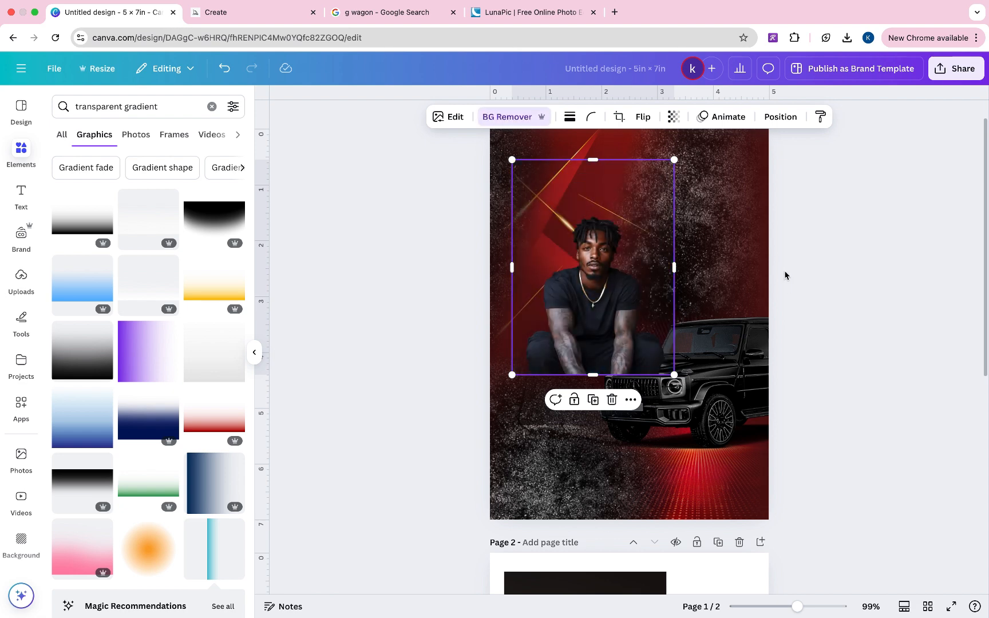
- Enlarge the cut-out and move it to the left edge of page 1
{"action": "left_click_drag", "start_coordinate": [608, 160], "coordinate": [610, 199]}
{"action": "scroll", "coordinate": [604, 314], "scroll_direction": "up", "scroll_amount": 1}
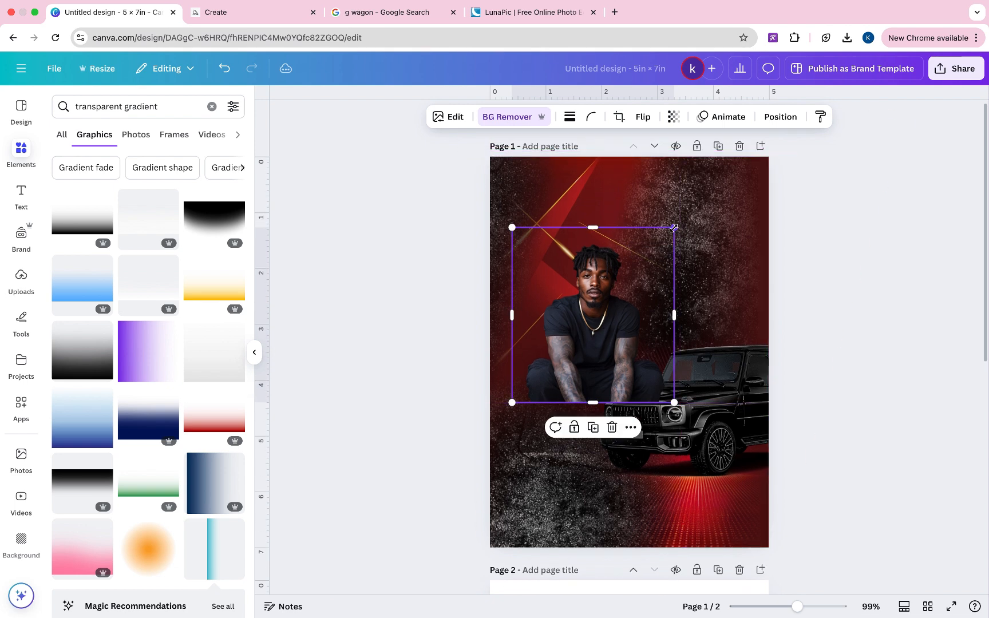
{"action": "left_click_drag", "start_coordinate": [674, 228], "coordinate": [720, 191]}
{"action": "left_click_drag", "start_coordinate": [662, 302], "coordinate": [642, 288]}
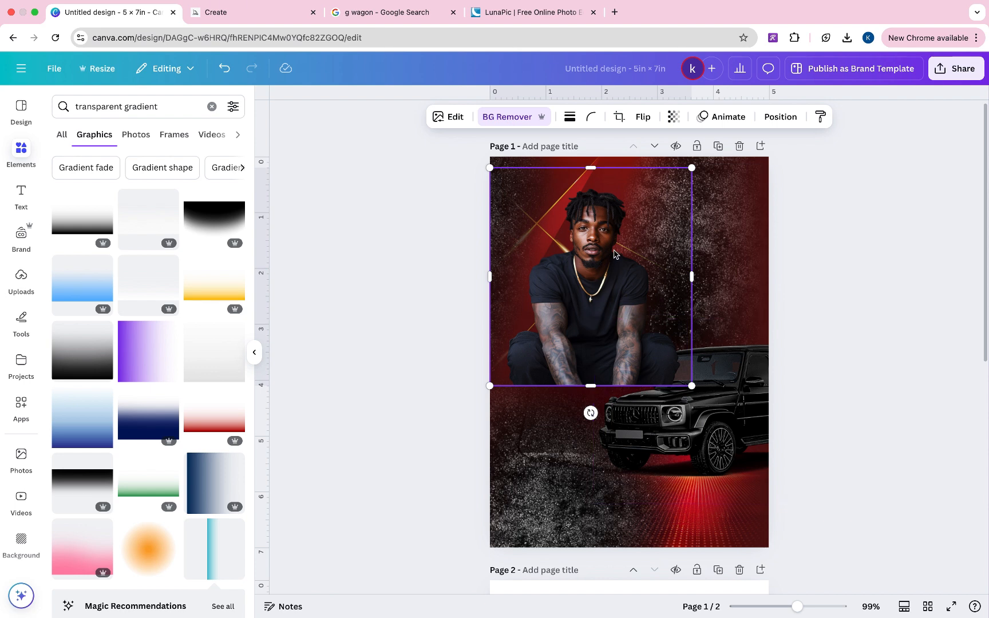
{"action": "scroll", "coordinate": [614, 253], "scroll_direction": "down", "scroll_amount": 1}
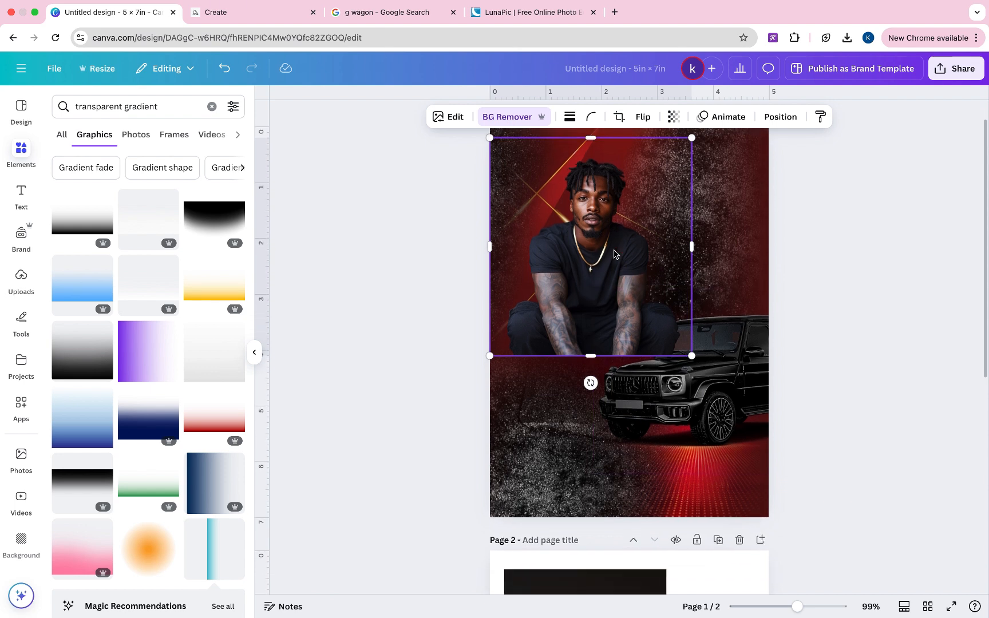
{"action": "scroll", "coordinate": [614, 253], "scroll_direction": "up", "scroll_amount": 1}
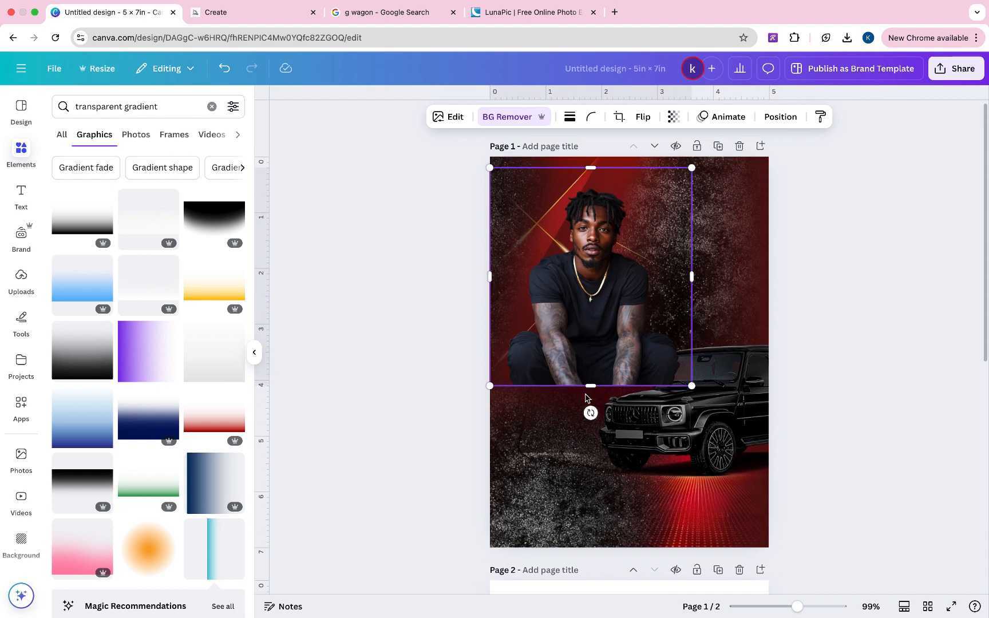
- Send the cut-out backward behind the SUV and move it up to the page top
{"action": "right_click", "coordinate": [627, 362]}
{"action": "mouse_move", "coordinate": [662, 373]}
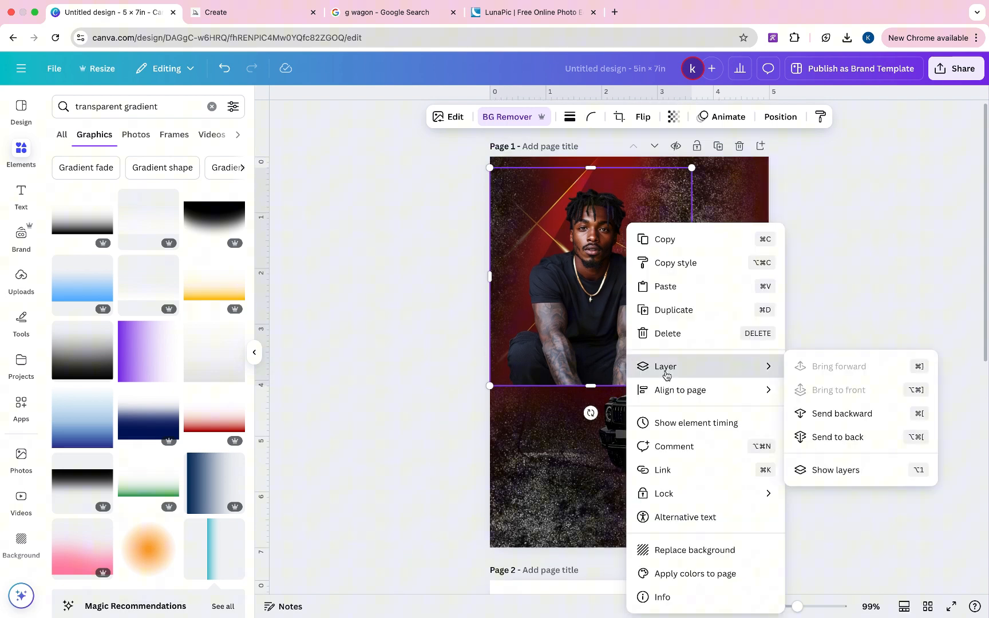
{"action": "left_click", "coordinate": [836, 413]}
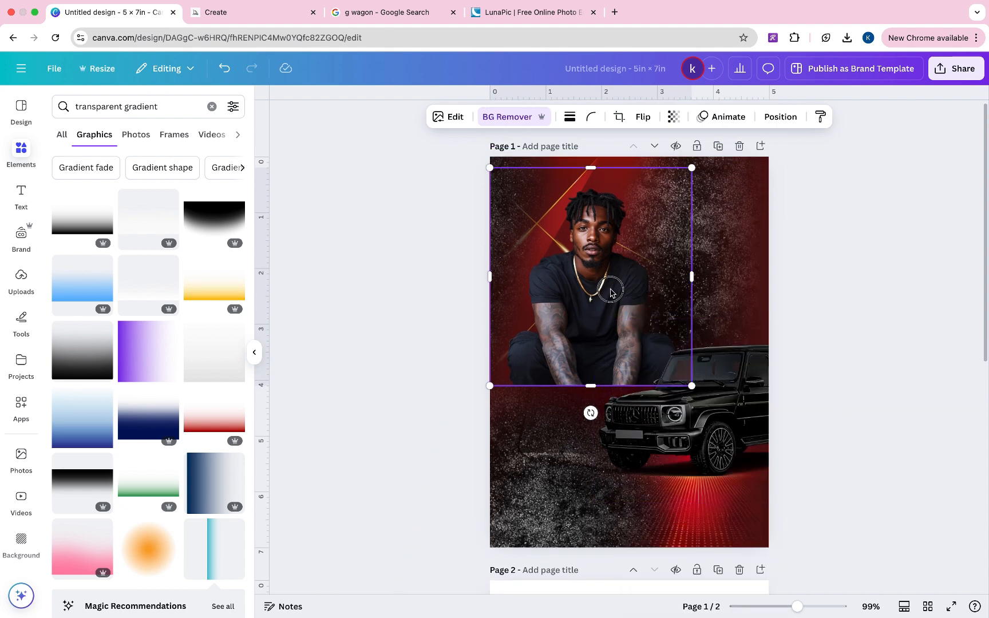
{"action": "left_click_drag", "start_coordinate": [615, 307], "coordinate": [611, 285]}
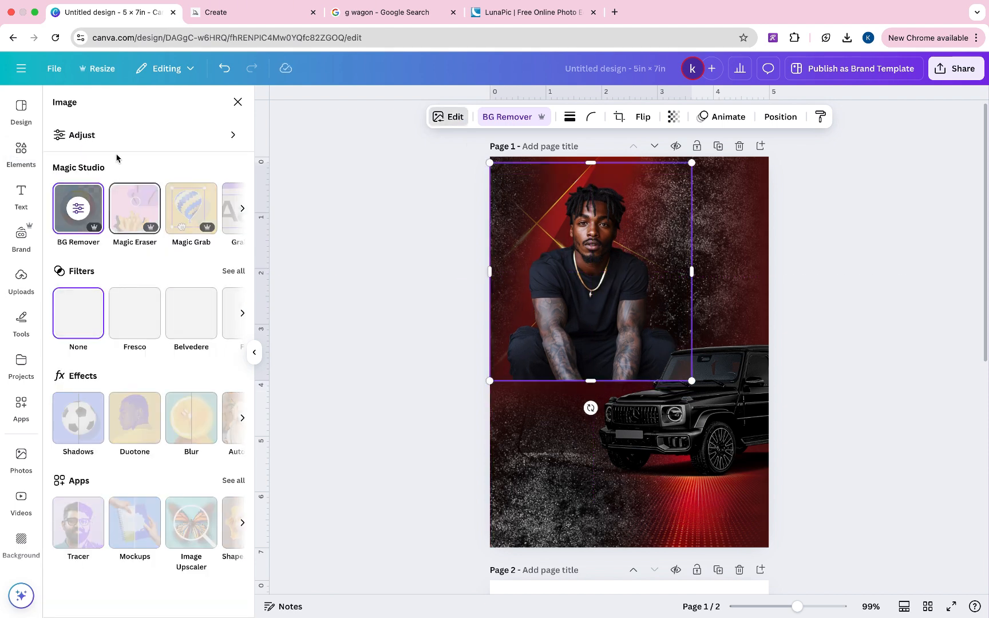
{"action": "left_click", "coordinate": [124, 136]}
{"action": "scroll", "coordinate": [135, 350], "scroll_direction": "down", "scroll_amount": 5}
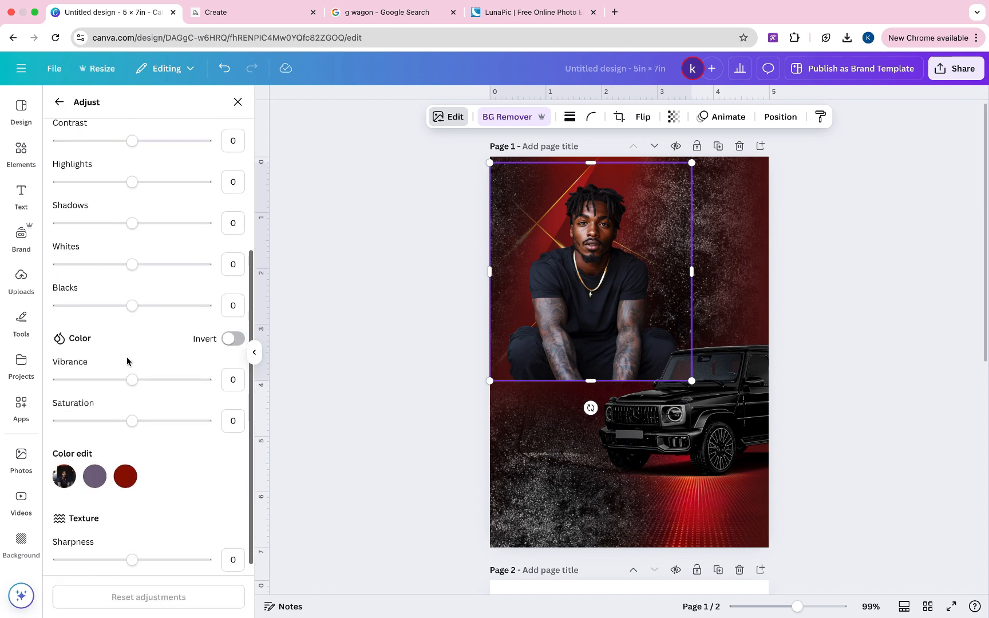
- Adjust the man's cut-out to Sharpness 39 and Blacks 17
{"action": "scroll", "coordinate": [130, 304], "scroll_direction": "down", "scroll_amount": 2}
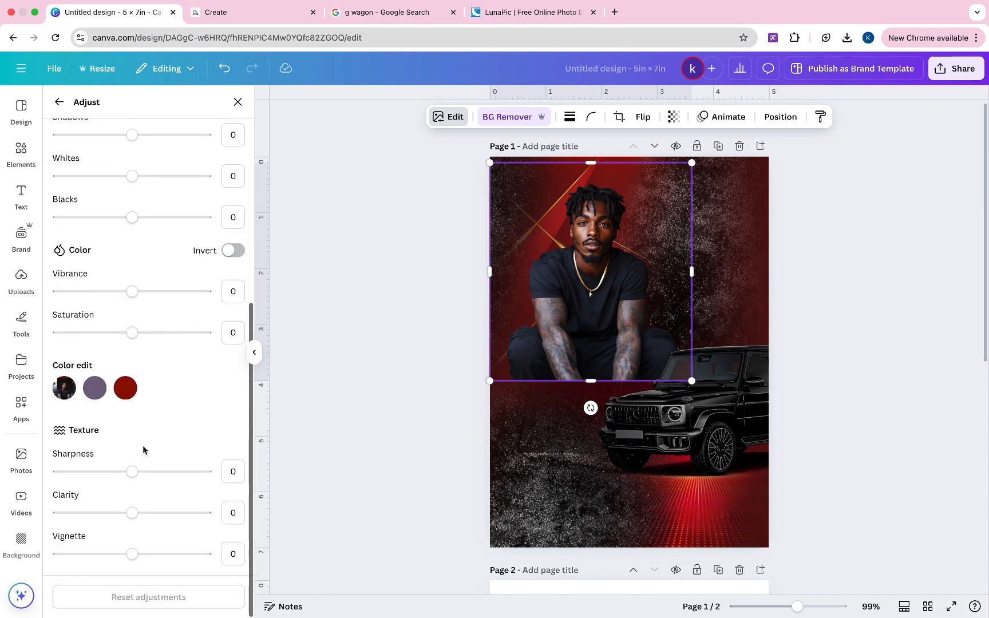
{"action": "left_click_drag", "start_coordinate": [133, 470], "coordinate": [162, 472]}
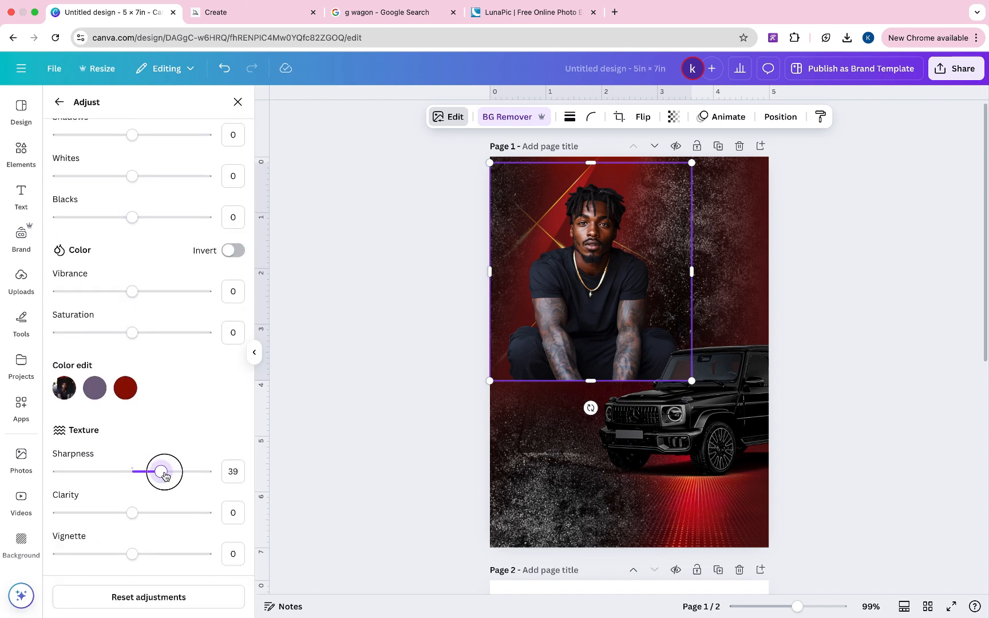
{"action": "scroll", "coordinate": [160, 276], "scroll_direction": "up", "scroll_amount": 2}
{"action": "mouse_move", "coordinate": [133, 275]}
{"action": "left_mouse_down"}
{"action": "mouse_move", "coordinate": [170, 274]}
{"action": "mouse_move", "coordinate": [126, 277]}
{"action": "mouse_move", "coordinate": [147, 282]}
{"action": "left_mouse_up"}
{"action": "scroll", "coordinate": [140, 286], "scroll_direction": "up", "scroll_amount": 3}
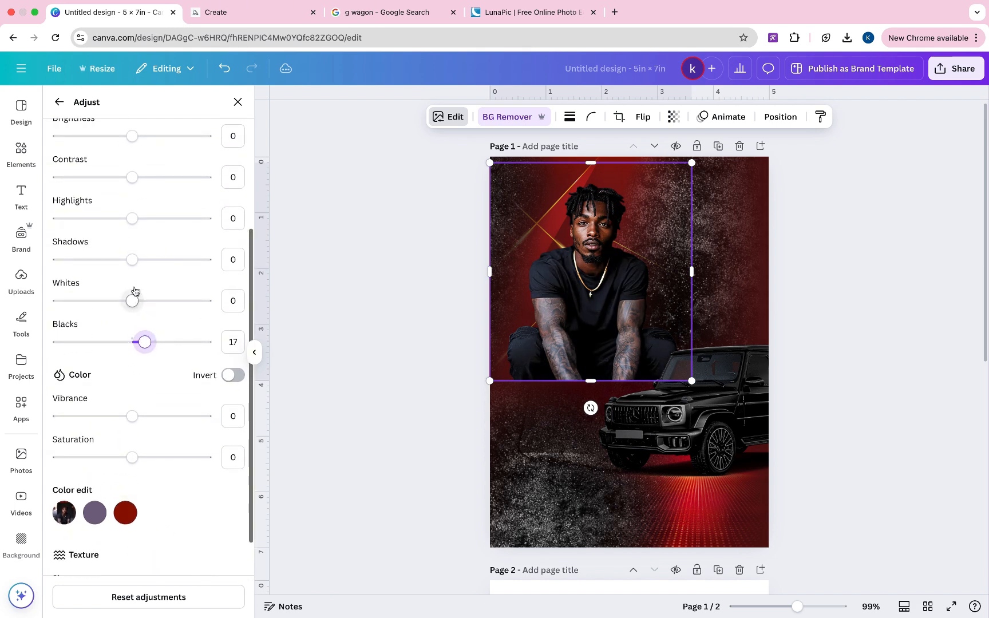
{"action": "mouse_move", "coordinate": [132, 297]}
{"action": "left_mouse_down"}
{"action": "mouse_move", "coordinate": [176, 296]}
{"action": "mouse_move", "coordinate": [90, 297]}
{"action": "mouse_move", "coordinate": [158, 303]}
{"action": "mouse_move", "coordinate": [150, 304]}
{"action": "left_mouse_up"}
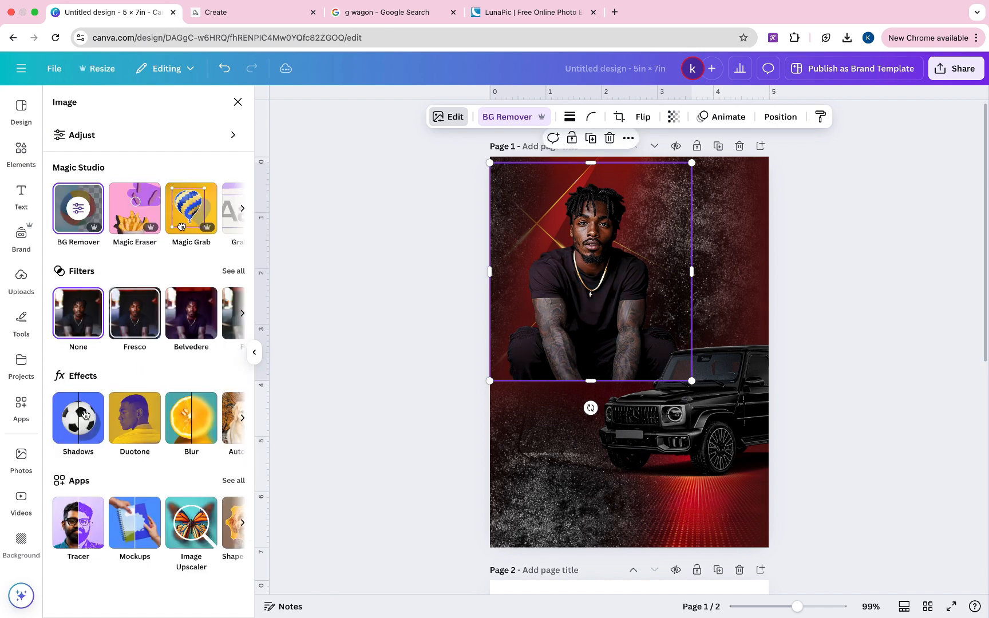
- Add a black Glow shadow with intensity 84, blur 42 and size 0
{"action": "left_click", "coordinate": [79, 427]}
{"action": "left_click", "coordinate": [91, 244]}
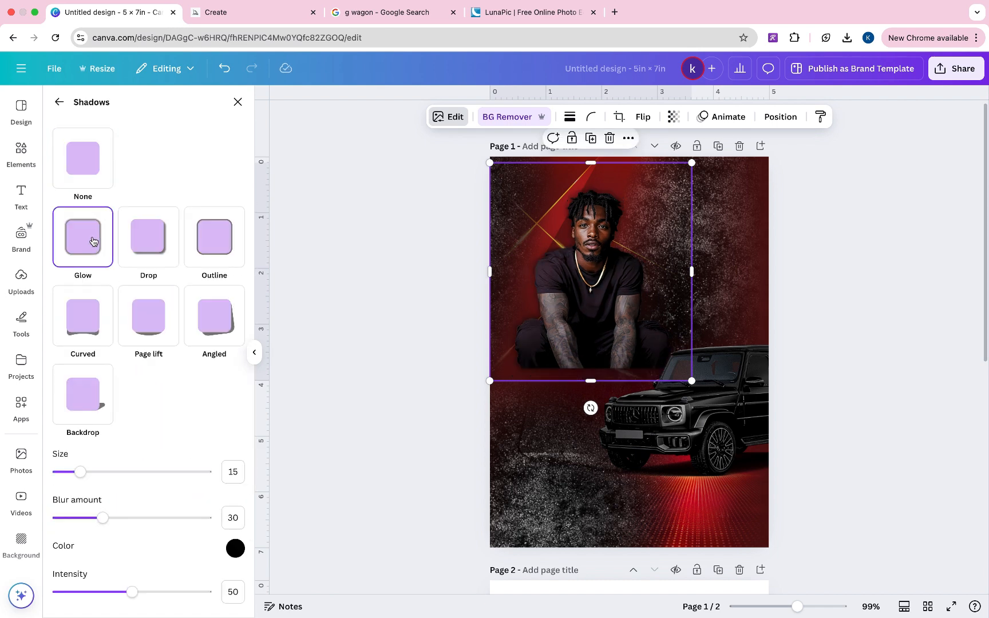
{"action": "left_click_drag", "start_coordinate": [121, 598], "coordinate": [183, 593]}
{"action": "mouse_move", "coordinate": [111, 517]}
{"action": "left_mouse_down"}
{"action": "mouse_move", "coordinate": [84, 521]}
{"action": "mouse_move", "coordinate": [90, 506]}
{"action": "mouse_move", "coordinate": [120, 523]}
{"action": "left_mouse_up"}
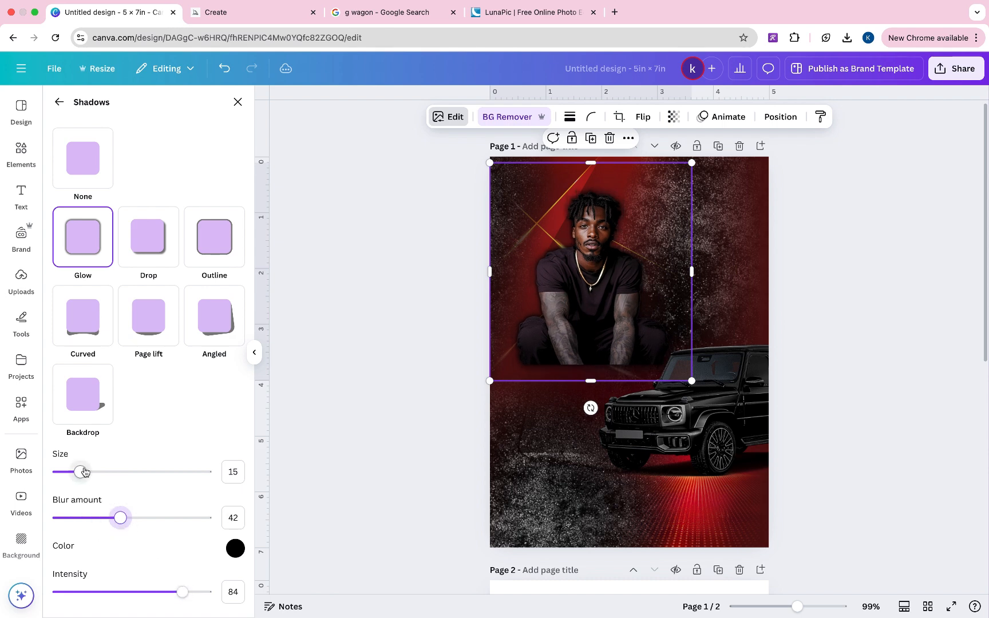
{"action": "left_click_drag", "start_coordinate": [81, 473], "coordinate": [58, 474]}
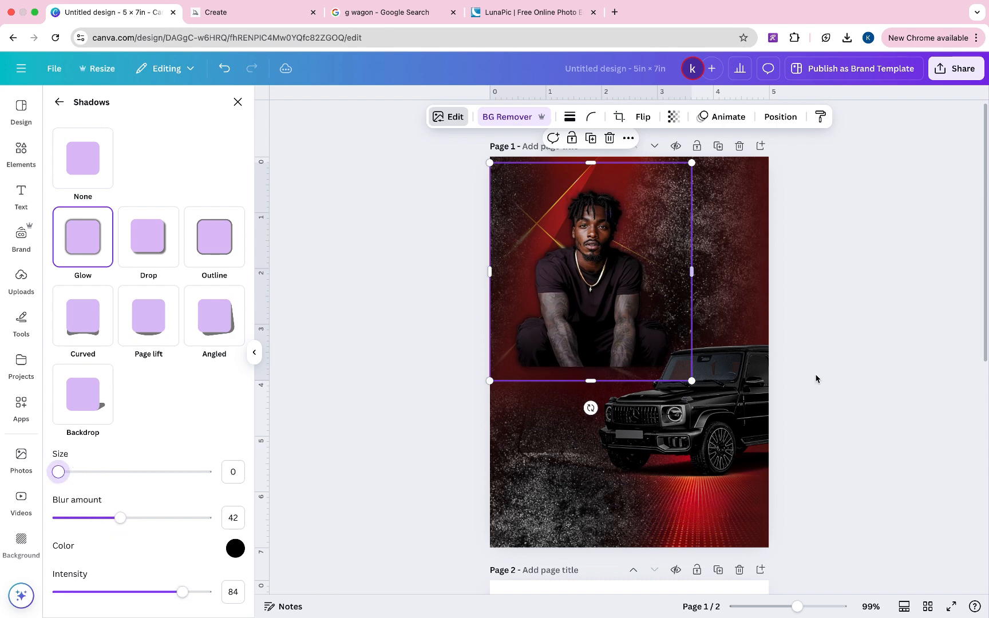
{"action": "left_click", "coordinate": [835, 397]}
{"action": "scroll", "coordinate": [834, 397], "scroll_direction": "down", "scroll_amount": 1}
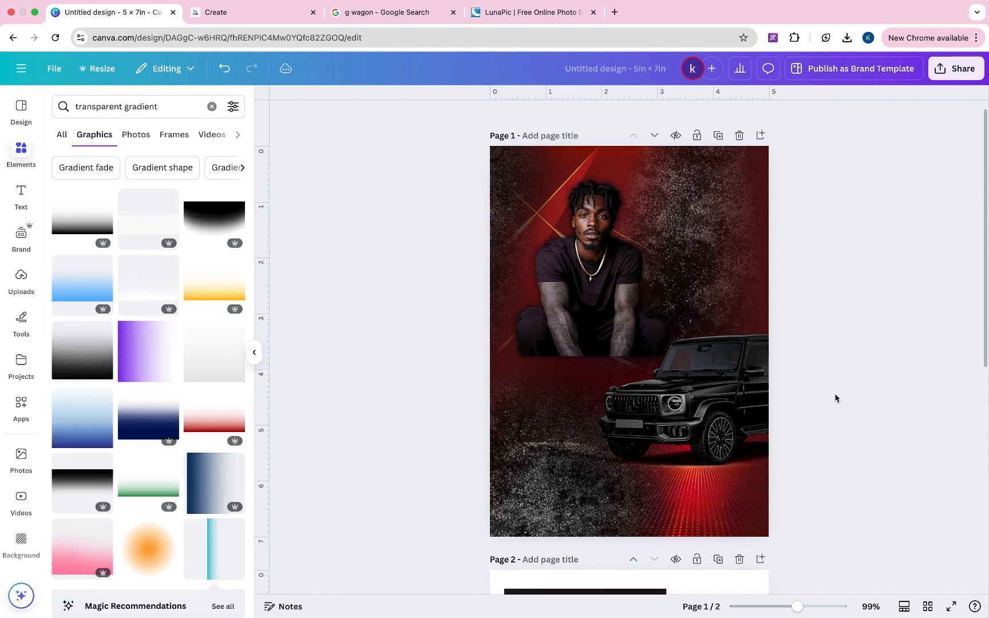
- Enlarge the man's cut-out slightly and shift it a little left
{"action": "left_click", "coordinate": [583, 326]}
{"action": "left_click_drag", "start_coordinate": [706, 379], "coordinate": [719, 392]}
{"action": "left_click_drag", "start_coordinate": [594, 268], "coordinate": [583, 270]}
- Move the pointing portrait from page 2 onto the left side of page 1
{"action": "scroll", "coordinate": [584, 270], "scroll_direction": "down", "scroll_amount": 6}
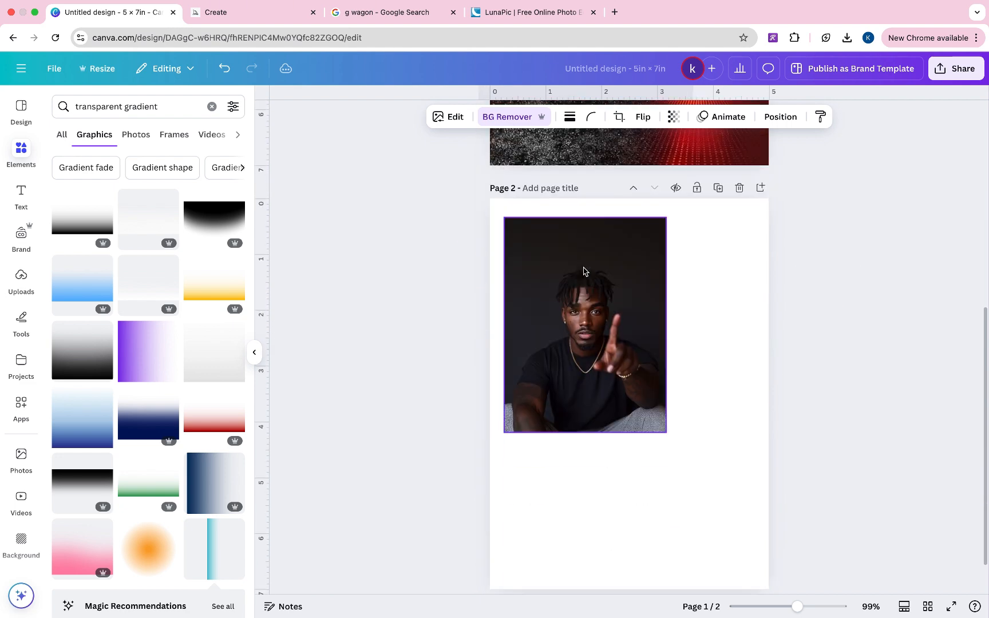
{"action": "left_click", "coordinate": [585, 272]}
{"action": "scroll", "coordinate": [589, 309], "scroll_direction": "up", "scroll_amount": 3}
{"action": "left_click_drag", "start_coordinate": [596, 496], "coordinate": [602, 182]}
{"action": "scroll", "coordinate": [601, 183], "scroll_direction": "up", "scroll_amount": 4}
{"action": "left_click_drag", "start_coordinate": [617, 382], "coordinate": [685, 311]}
{"action": "left_click_drag", "start_coordinate": [613, 300], "coordinate": [531, 302]}
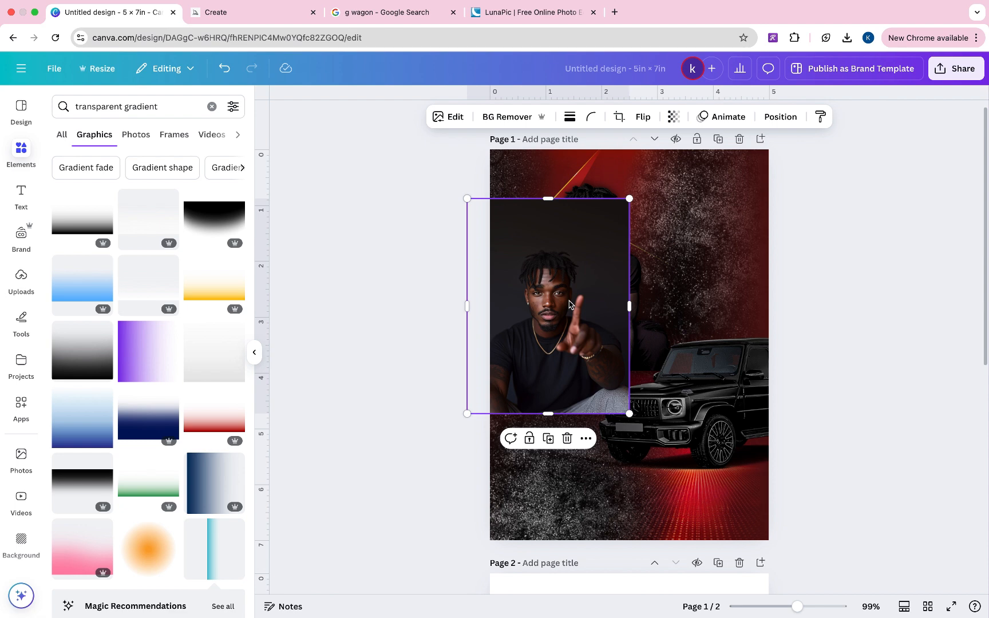
- In Midjourney, close the job view and browse the grid of generated portraits
{"action": "key", "text": "ctrl+Tab"}
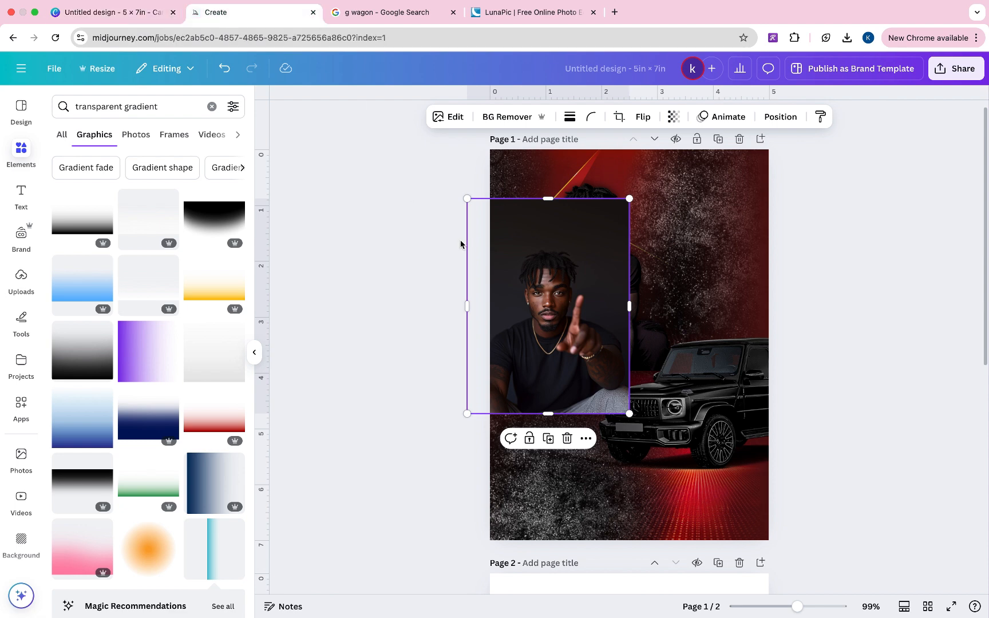
{"action": "left_click", "coordinate": [741, 117]}
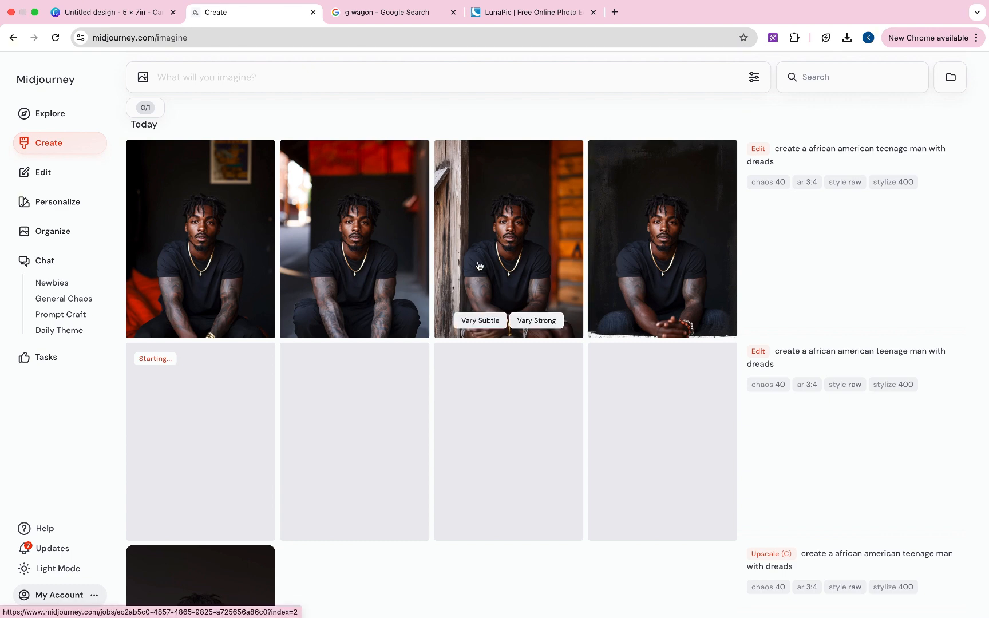
{"action": "scroll", "coordinate": [479, 265], "scroll_direction": "down", "scroll_amount": 3}
{"action": "scroll", "coordinate": [478, 265], "scroll_direction": "up", "scroll_amount": 2}
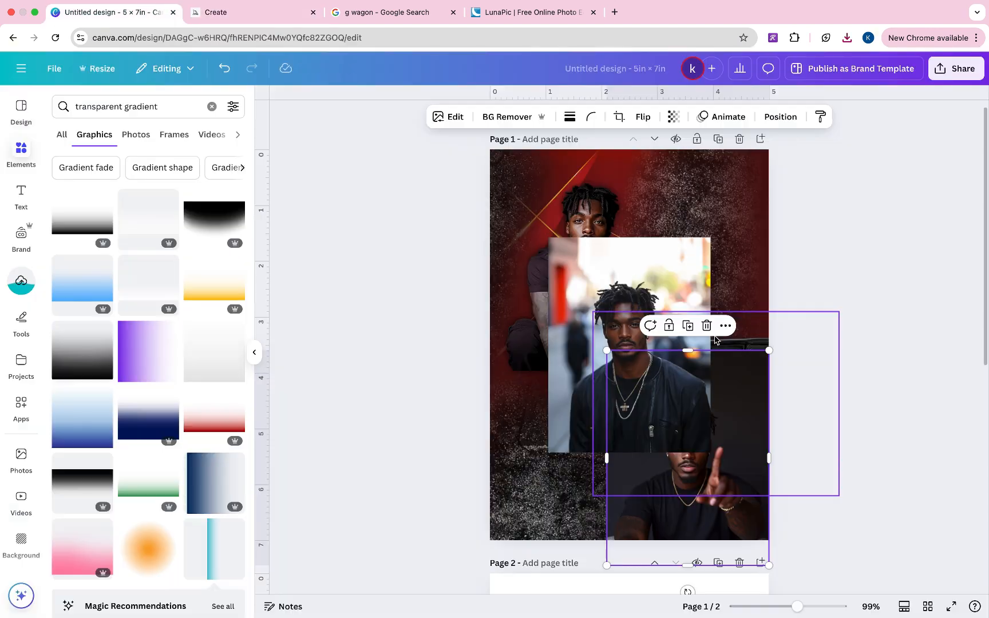
{"action": "scroll", "coordinate": [732, 404], "scroll_direction": "down", "scroll_amount": 3}
- Move the pointing portrait back down onto page 2 in Canva
{"action": "left_click_drag", "start_coordinate": [736, 321], "coordinate": [659, 548]}
{"action": "left_click", "coordinate": [803, 309]}
{"action": "scroll", "coordinate": [802, 310], "scroll_direction": "up", "scroll_amount": 3}
- Remove the street portrait's background, mirror it horizontally, and shift it left and slightly up
{"action": "left_click", "coordinate": [640, 407]}
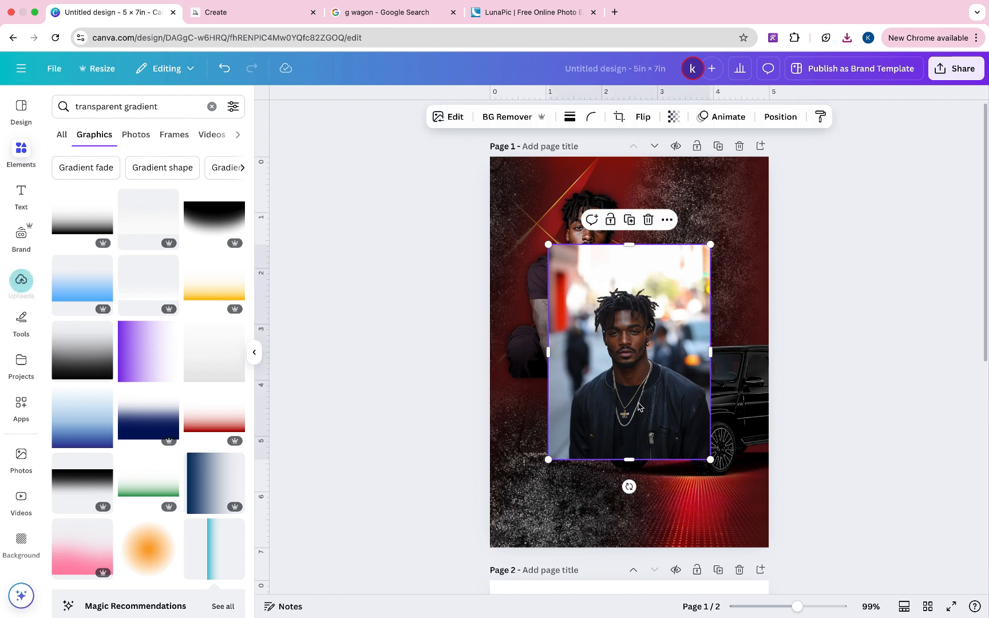
{"action": "left_click", "coordinate": [503, 116]}
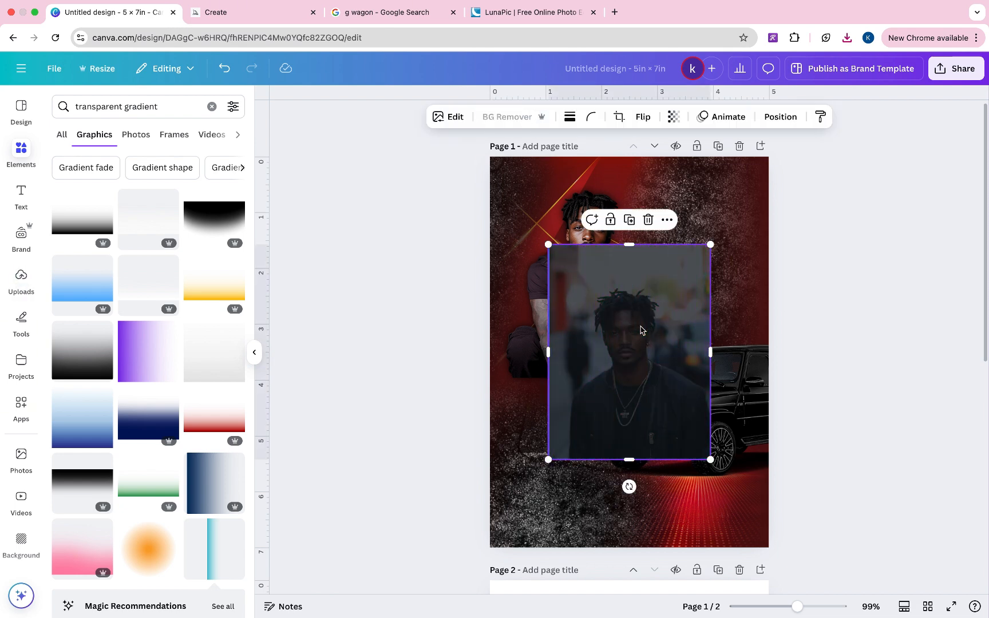
{"action": "left_click_drag", "start_coordinate": [641, 329], "coordinate": [552, 323]}
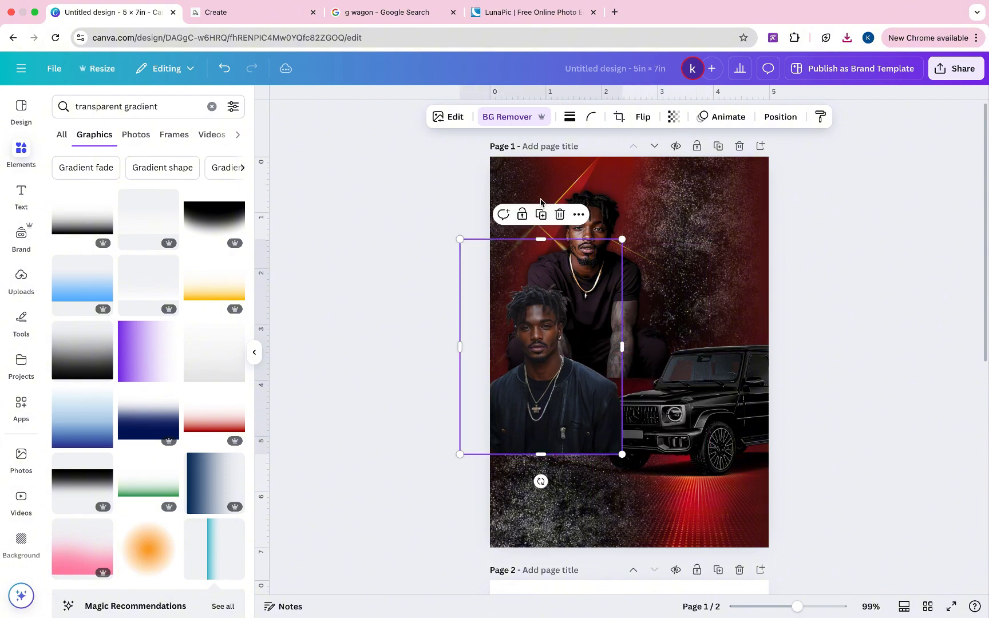
{"action": "left_click", "coordinate": [641, 117]}
{"action": "left_click", "coordinate": [645, 147]}
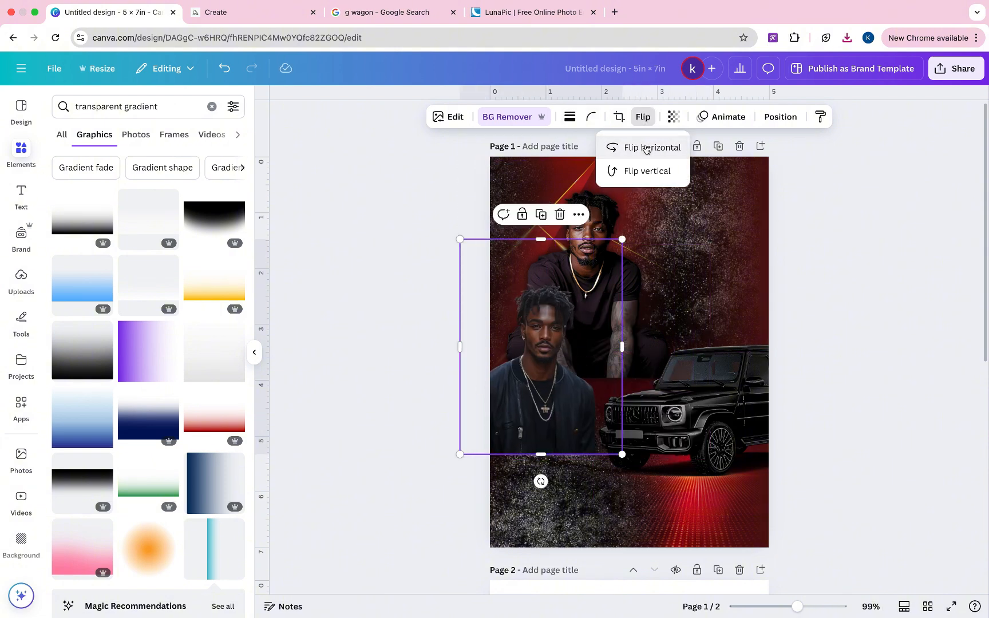
{"action": "left_click_drag", "start_coordinate": [590, 342], "coordinate": [577, 321]}
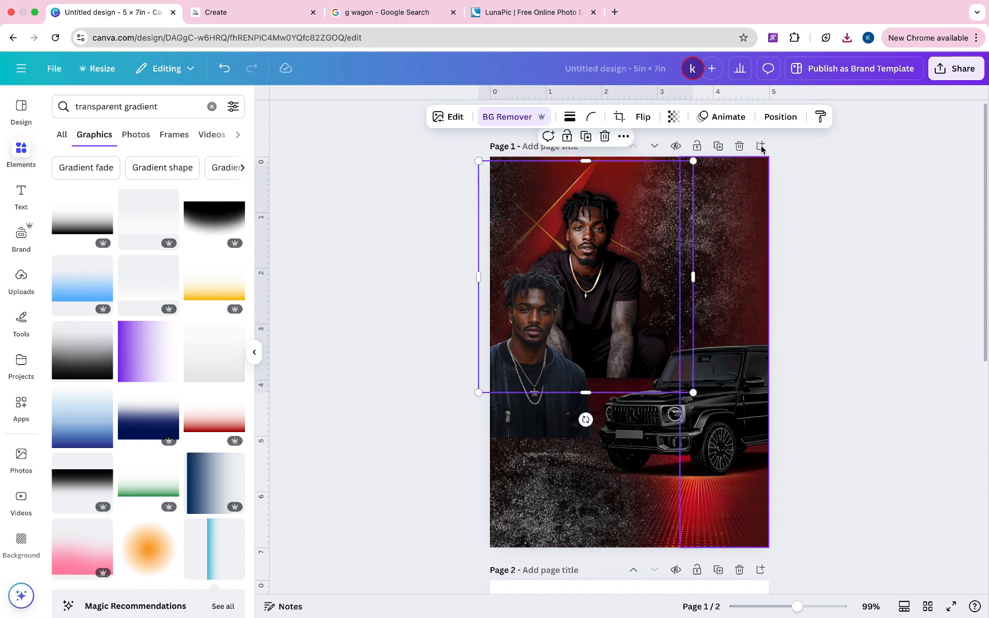
- Paste the main portrait's style onto the front portrait and nudge it into alignment
{"action": "left_click", "coordinate": [822, 118]}
{"action": "left_click", "coordinate": [543, 298]}
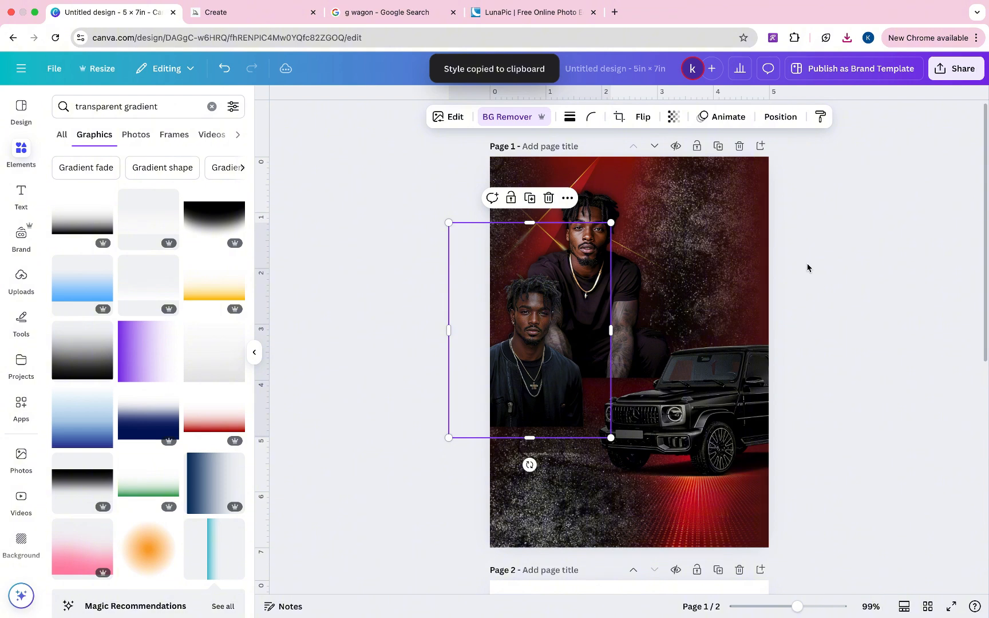
{"action": "left_click_drag", "start_coordinate": [561, 293], "coordinate": [561, 281]}
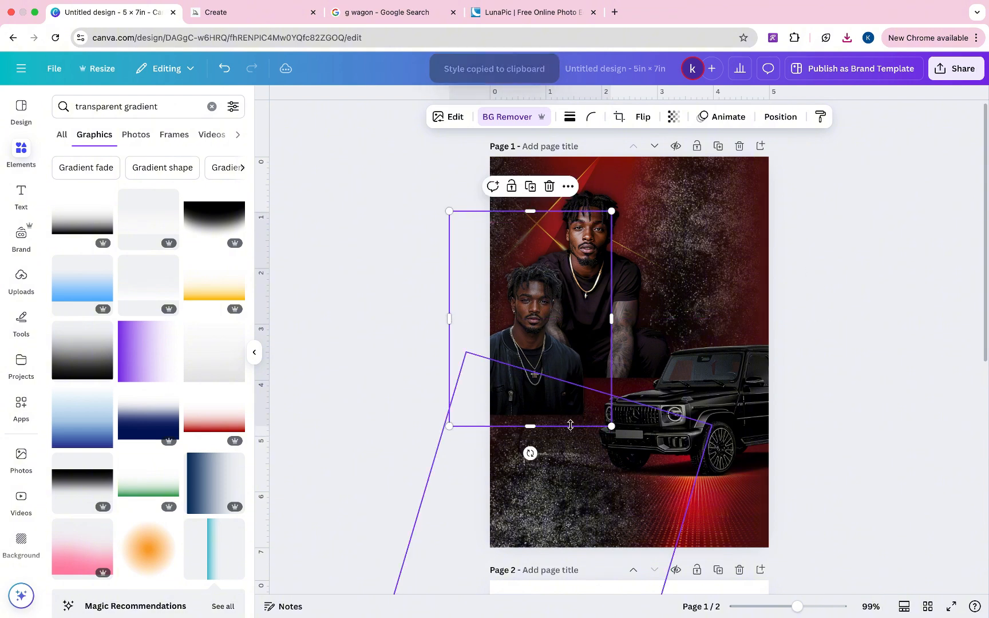
{"action": "left_click_drag", "start_coordinate": [570, 384], "coordinate": [563, 384]}
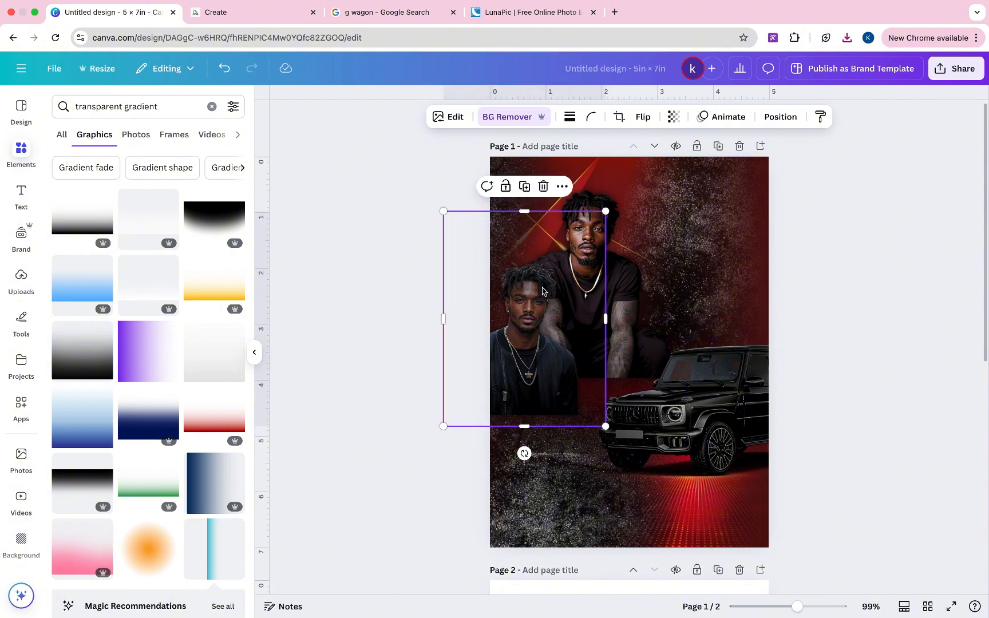
{"action": "left_click_drag", "start_coordinate": [543, 291], "coordinate": [548, 290]}
{"action": "left_click", "coordinate": [803, 259]}
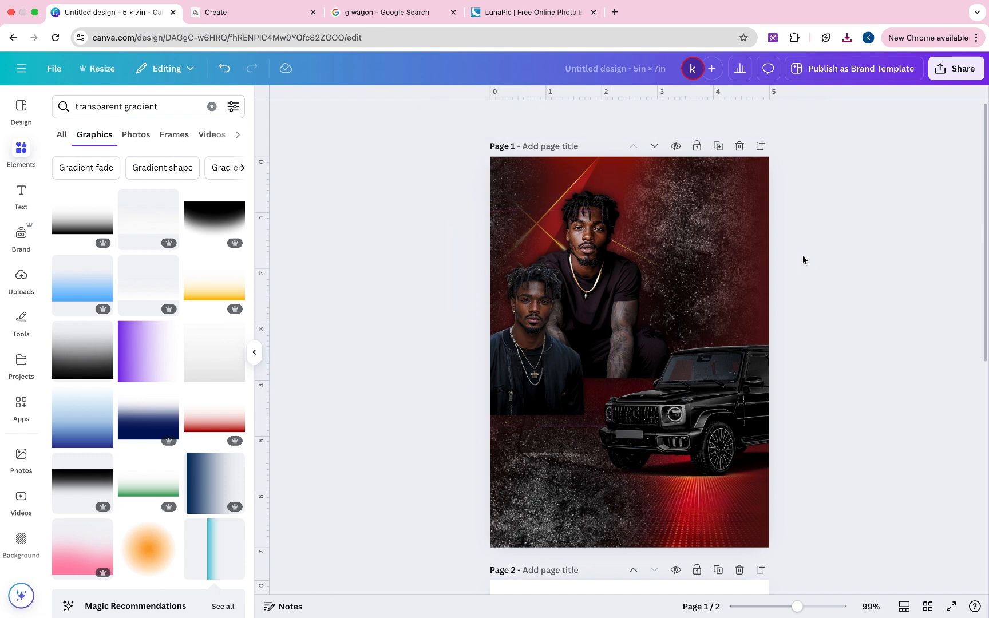
{"action": "left_click", "coordinate": [714, 404]}
- Nudge the front portrait up and drag the pointing man's portrait from Page 2 onto page 1
{"action": "left_click", "coordinate": [499, 472]}
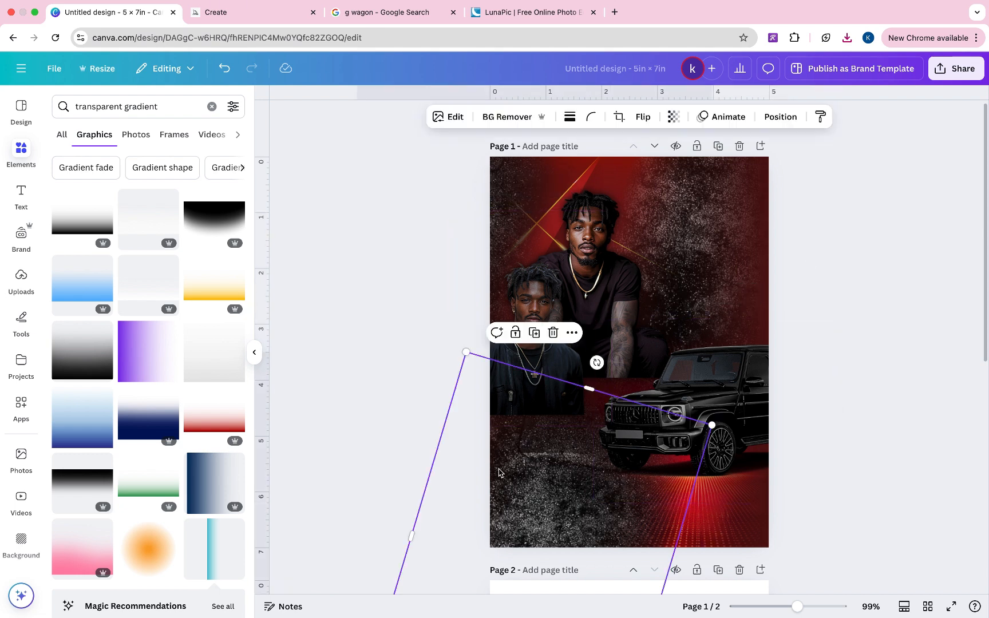
{"action": "left_click", "coordinate": [546, 264]}
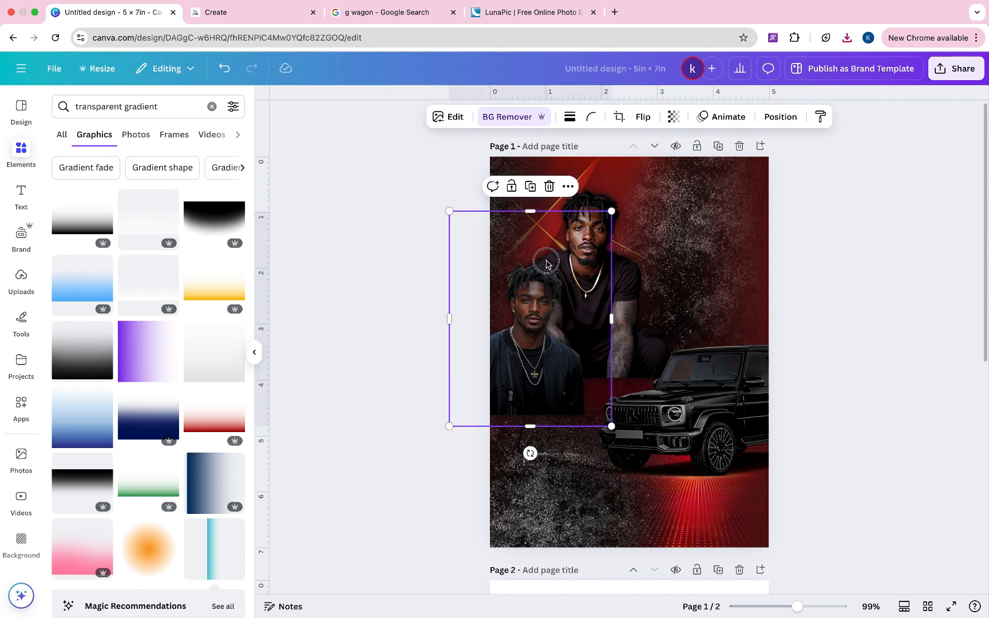
{"action": "left_click_drag", "start_coordinate": [546, 264], "coordinate": [545, 257]}
{"action": "scroll", "coordinate": [803, 311], "scroll_direction": "down", "scroll_amount": 6}
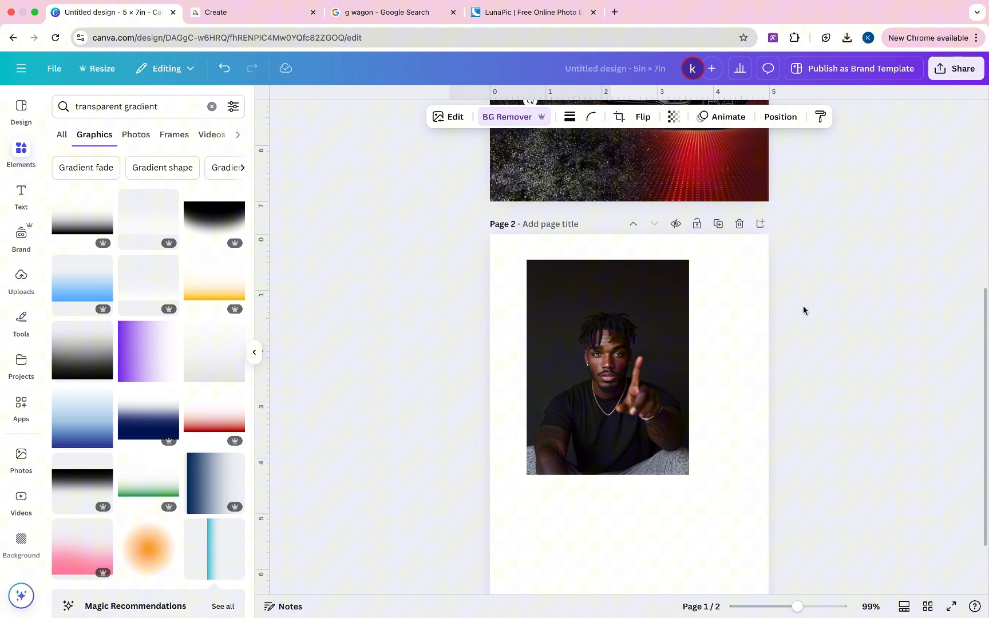
{"action": "left_click", "coordinate": [592, 386]}
{"action": "scroll", "coordinate": [626, 506], "scroll_direction": "up", "scroll_amount": 3}
{"action": "left_click_drag", "start_coordinate": [626, 506], "coordinate": [640, 236]}
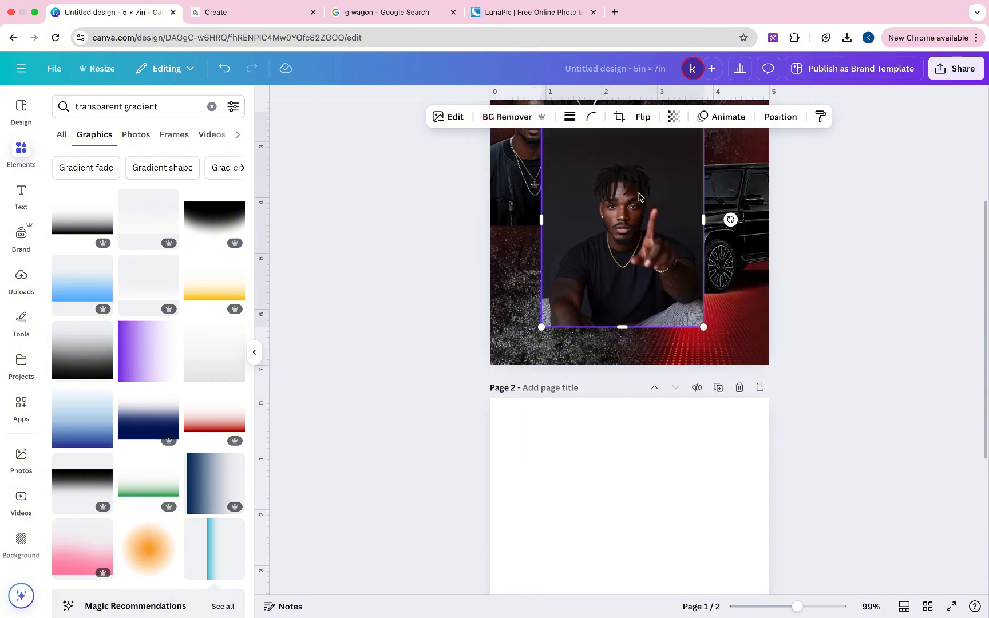
{"action": "scroll", "coordinate": [572, 257], "scroll_direction": "up", "scroll_amount": 3}
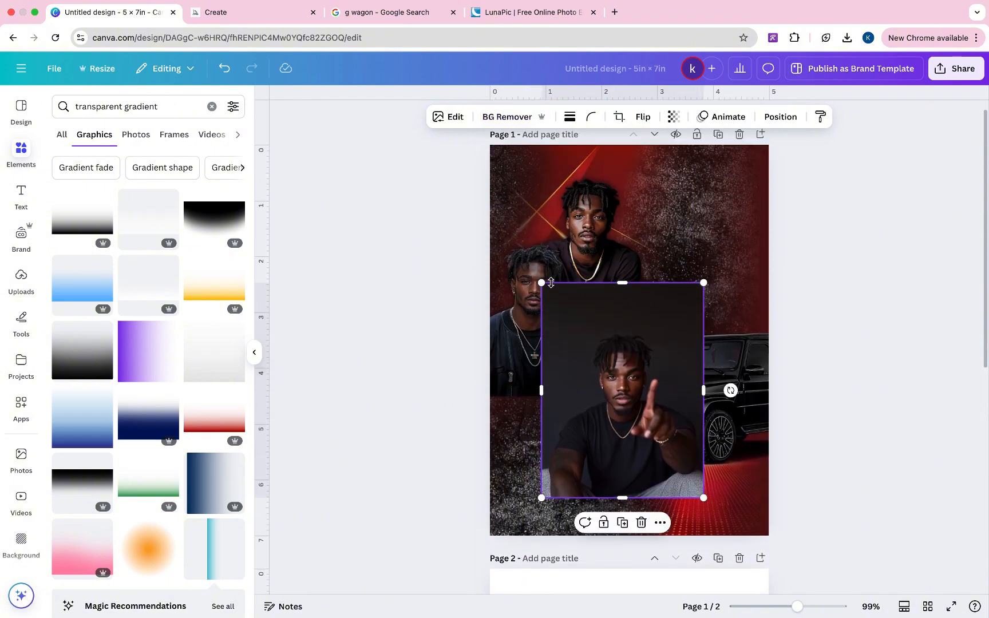
- Copy the front portrait's style onto the pointing man and move him up beside the others
{"action": "left_click", "coordinate": [820, 116]}
{"action": "left_click", "coordinate": [681, 387]}
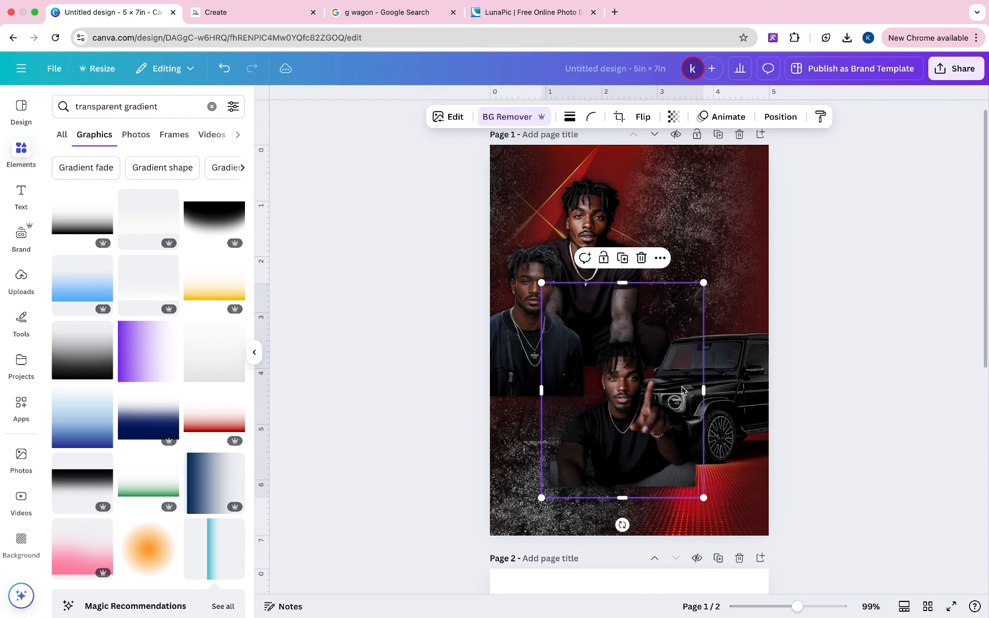
{"action": "left_click_drag", "start_coordinate": [620, 406], "coordinate": [626, 333]}
- In the layers list, move the pointing man below the car and shift him slightly up-right
{"action": "right_click", "coordinate": [672, 365]}
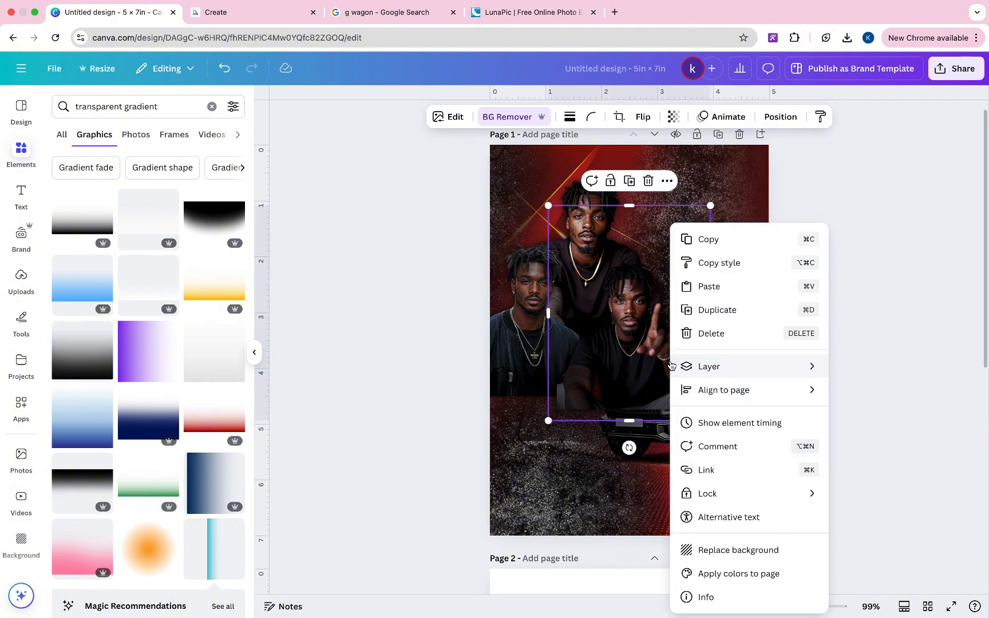
{"action": "mouse_move", "coordinate": [708, 366]}
{"action": "left_click", "coordinate": [857, 471]}
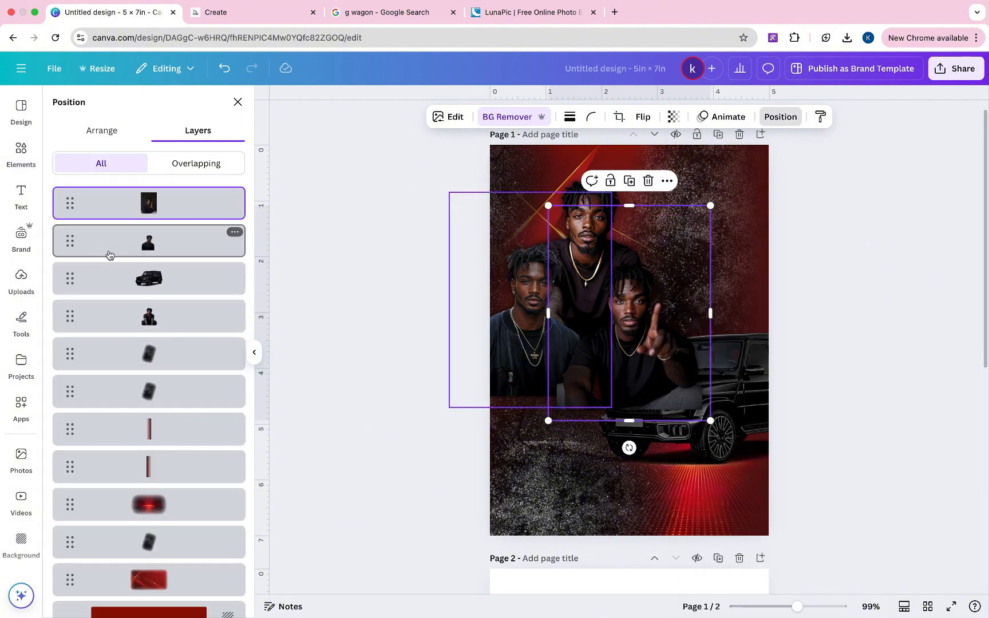
{"action": "left_click_drag", "start_coordinate": [148, 205], "coordinate": [150, 279]}
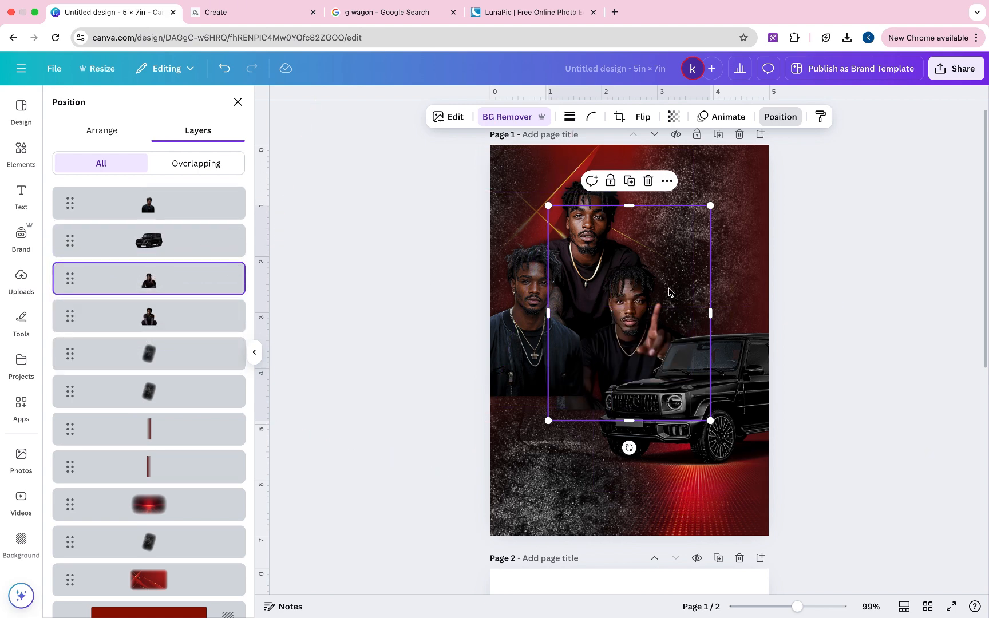
{"action": "left_click_drag", "start_coordinate": [671, 291], "coordinate": [685, 290]}
- Raise the dark dust overlay to third in the stack and move it over the portraits' bottoms
{"action": "left_click", "coordinate": [559, 496]}
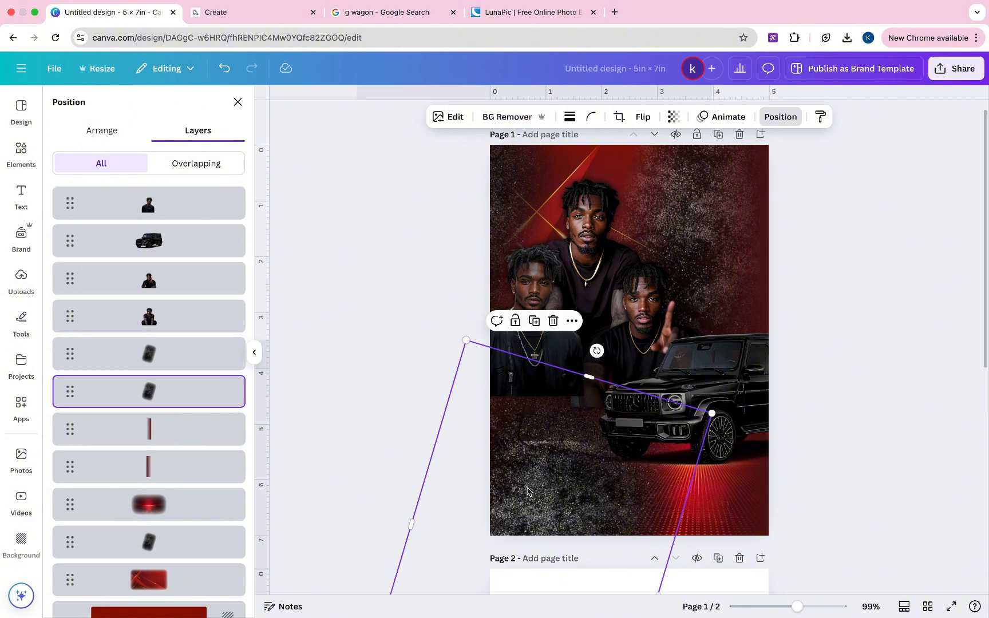
{"action": "left_click_drag", "start_coordinate": [166, 394], "coordinate": [165, 279]}
{"action": "left_click_drag", "start_coordinate": [573, 513], "coordinate": [578, 458]}
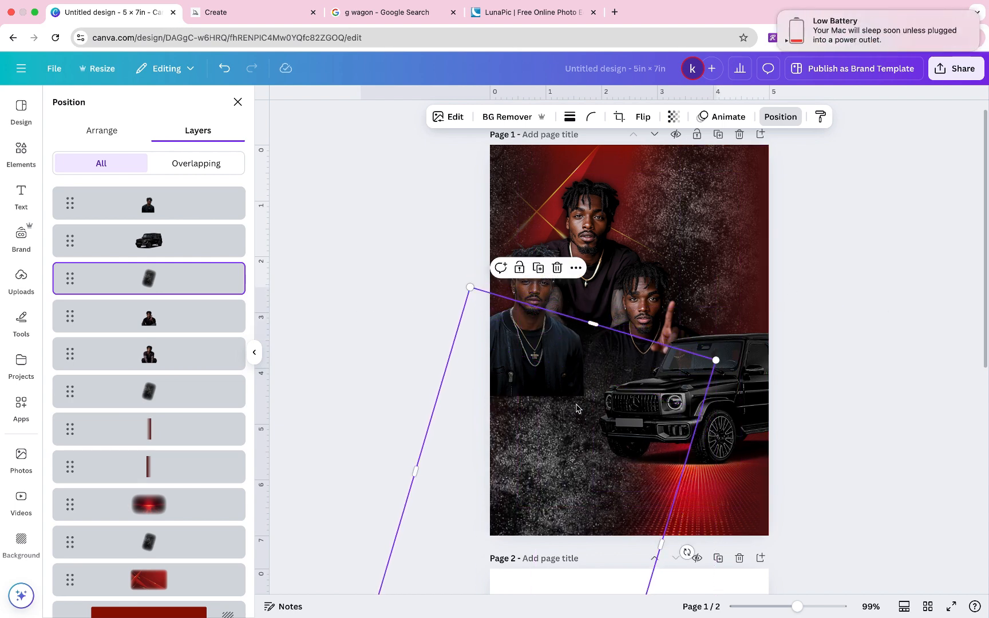
{"action": "left_click", "coordinate": [162, 214]}
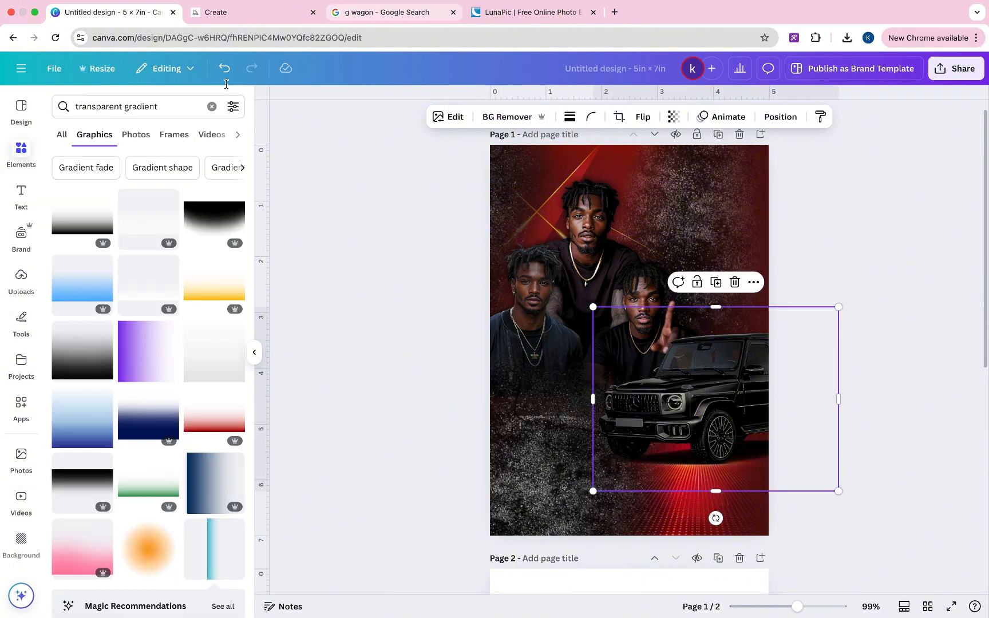
- In the image search tab, replace the query with 'ferrari' and browse the results
{"action": "key", "text": "ctrl+Tab"}
{"action": "key", "text": "ctrl+Tab"}
{"action": "double_click", "coordinate": [173, 70]}
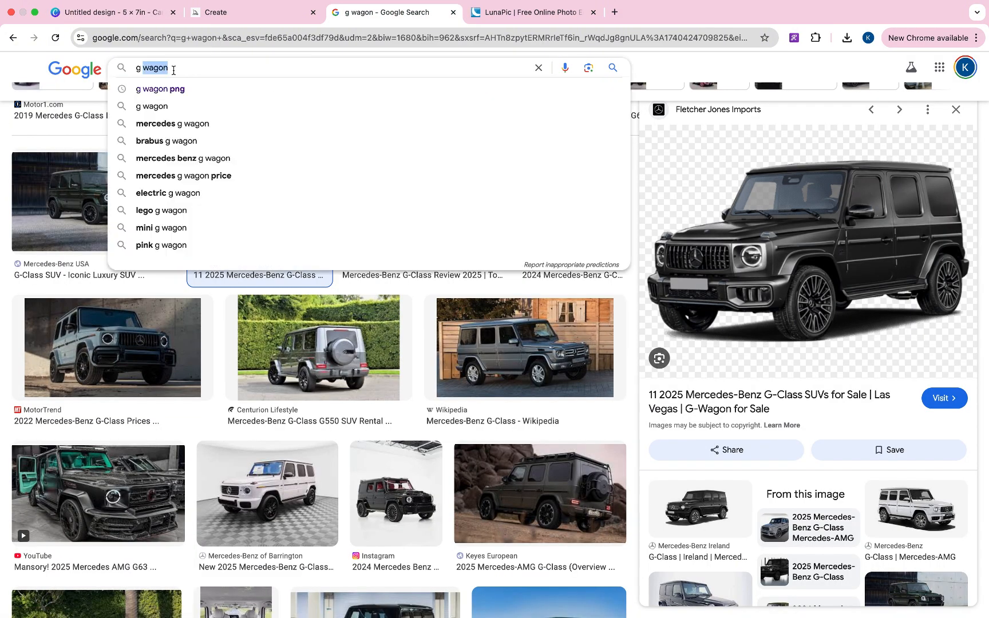
{"action": "type", "text": "ferr"}
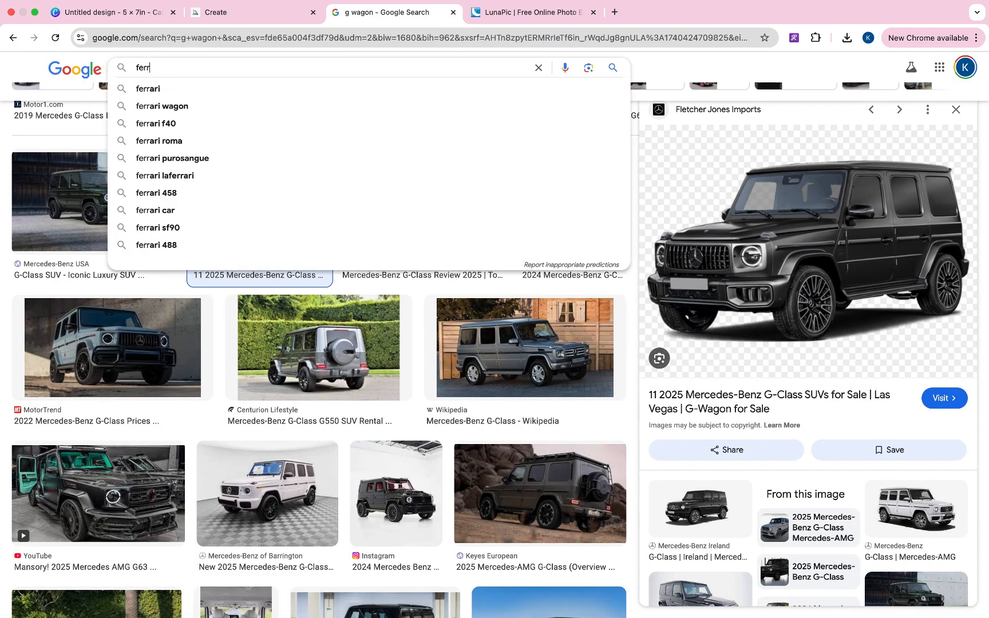
{"action": "left_click", "coordinate": [167, 91]}
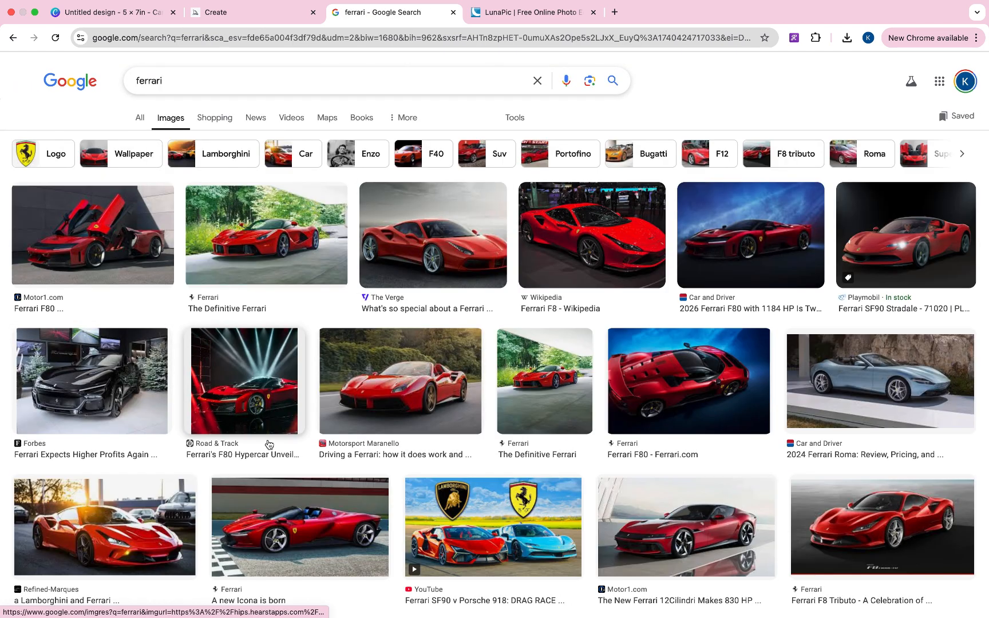
{"action": "scroll", "coordinate": [269, 444], "scroll_direction": "down", "scroll_amount": 5}
{"action": "scroll", "coordinate": [269, 444], "scroll_direction": "up", "scroll_amount": 1}
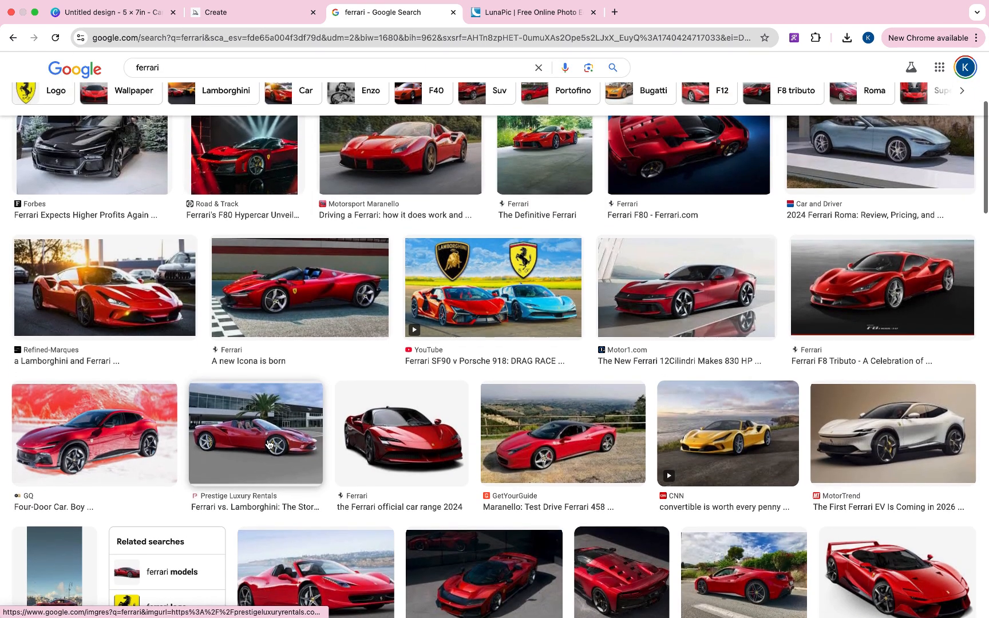
- Save the red Ferrari SF90 Stradale image to the Desktop and return to Canva
{"action": "left_click", "coordinate": [388, 456]}
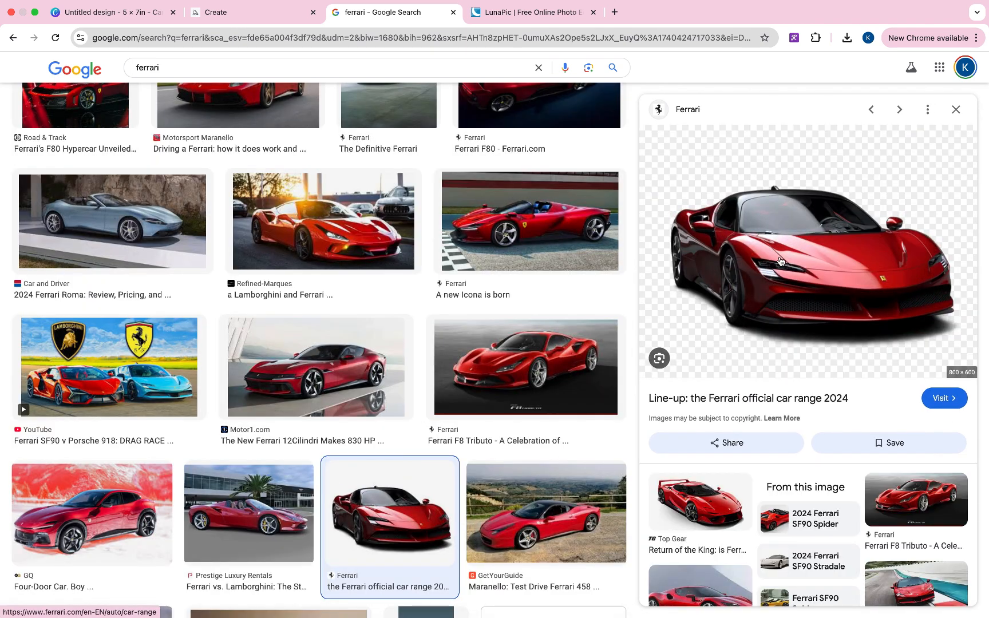
{"action": "right_click", "coordinate": [780, 260]}
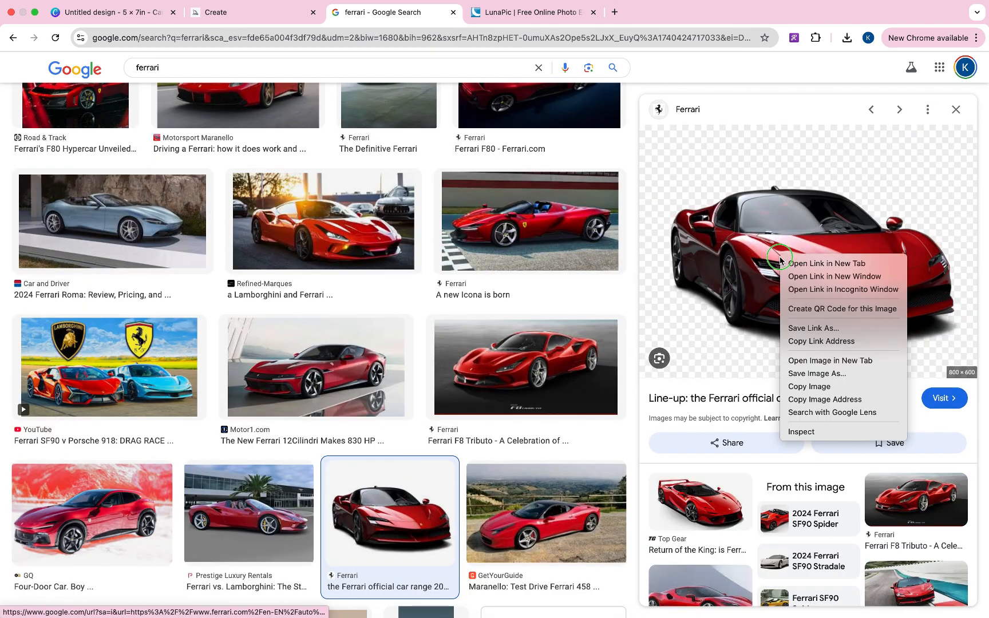
{"action": "left_click", "coordinate": [823, 374]}
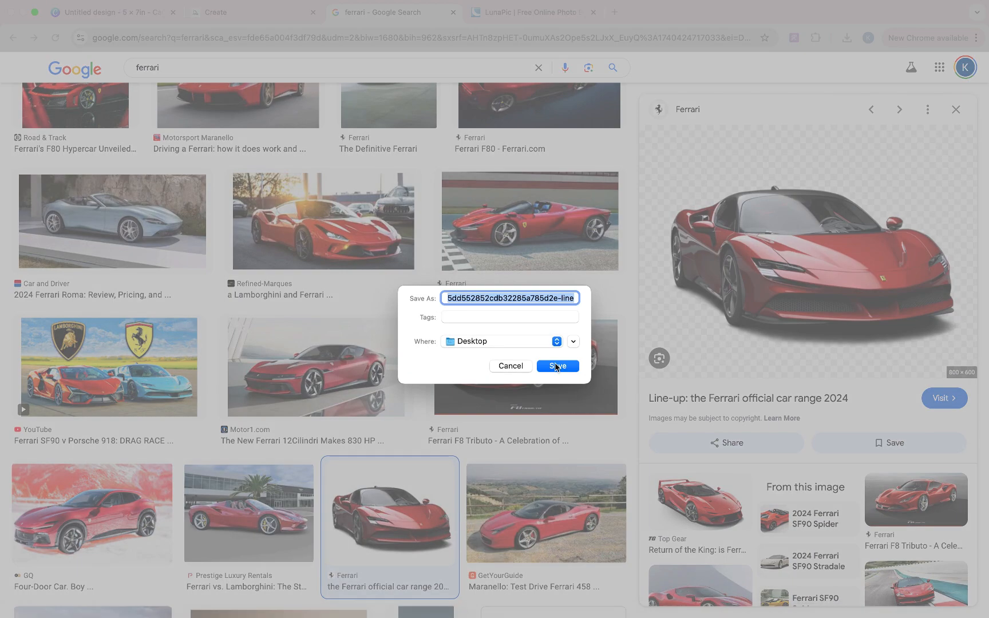
{"action": "left_click", "coordinate": [557, 366]}
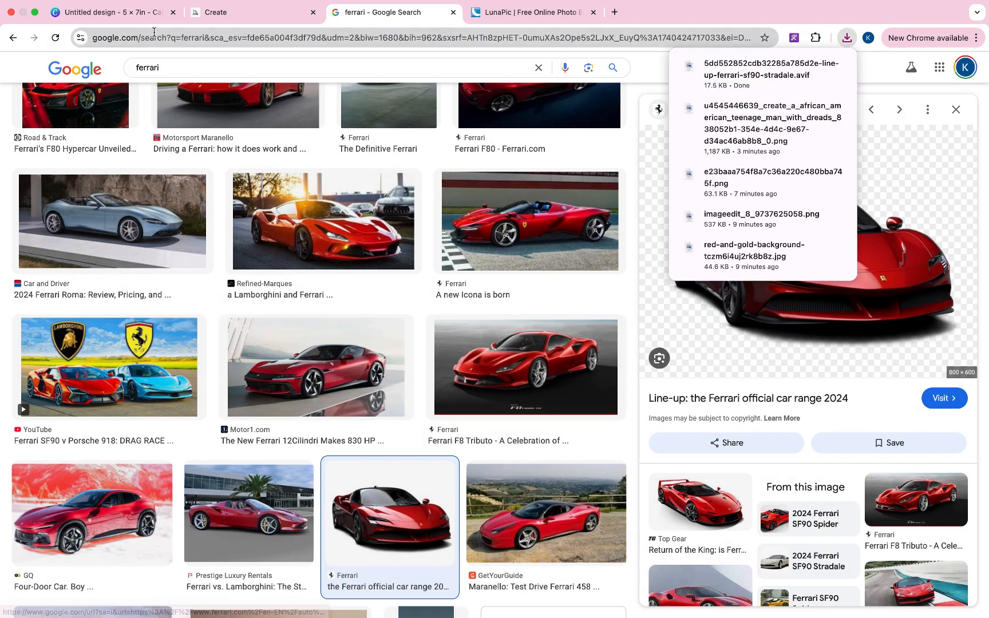
{"action": "left_click", "coordinate": [148, 23]}
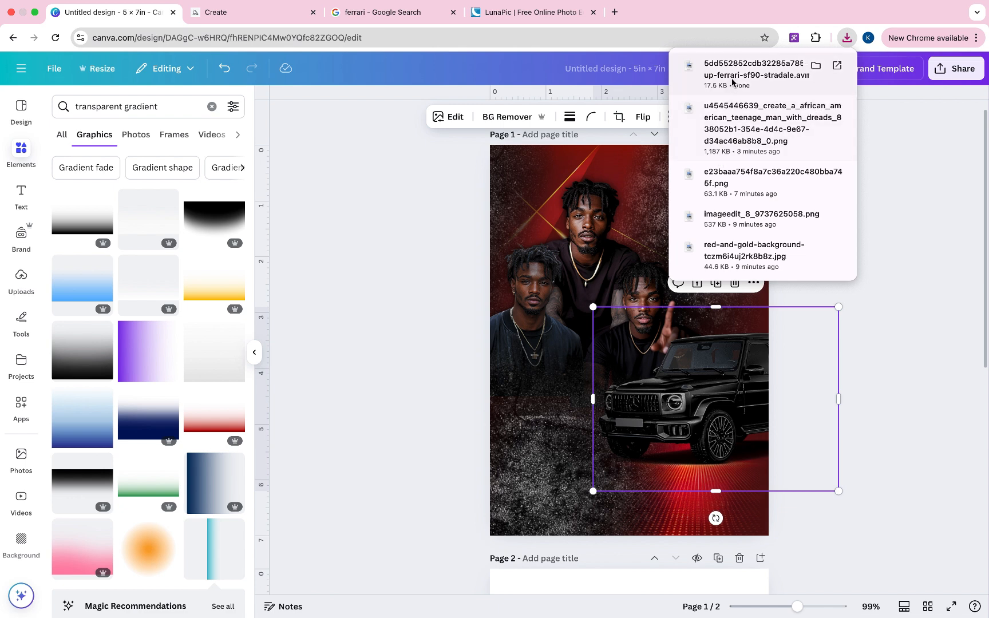
- Add the saved Ferrari, apply the G-Wagon's image style to it, and enlarge it toward the lower right
{"action": "left_click_drag", "start_coordinate": [727, 71], "coordinate": [576, 374]}
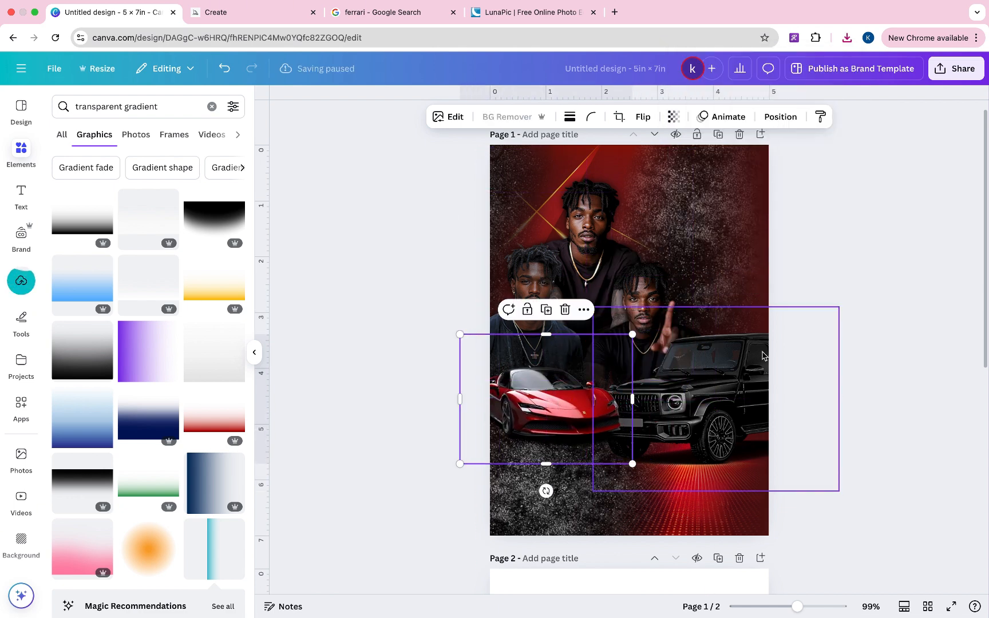
{"action": "left_click", "coordinate": [747, 364]}
{"action": "left_click", "coordinate": [817, 123]}
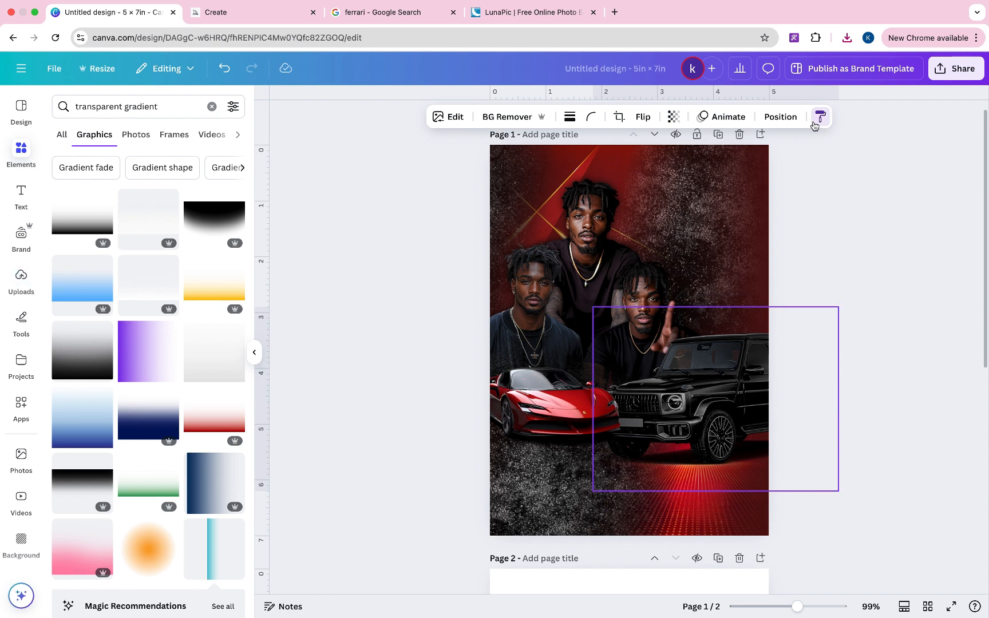
{"action": "left_click", "coordinate": [572, 382]}
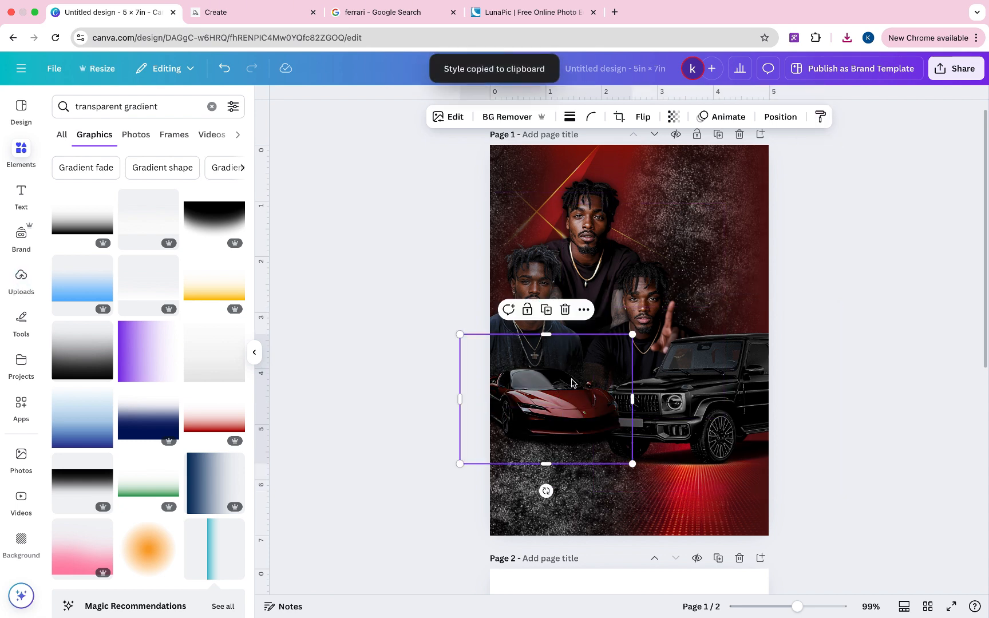
{"action": "left_click", "coordinate": [726, 376]}
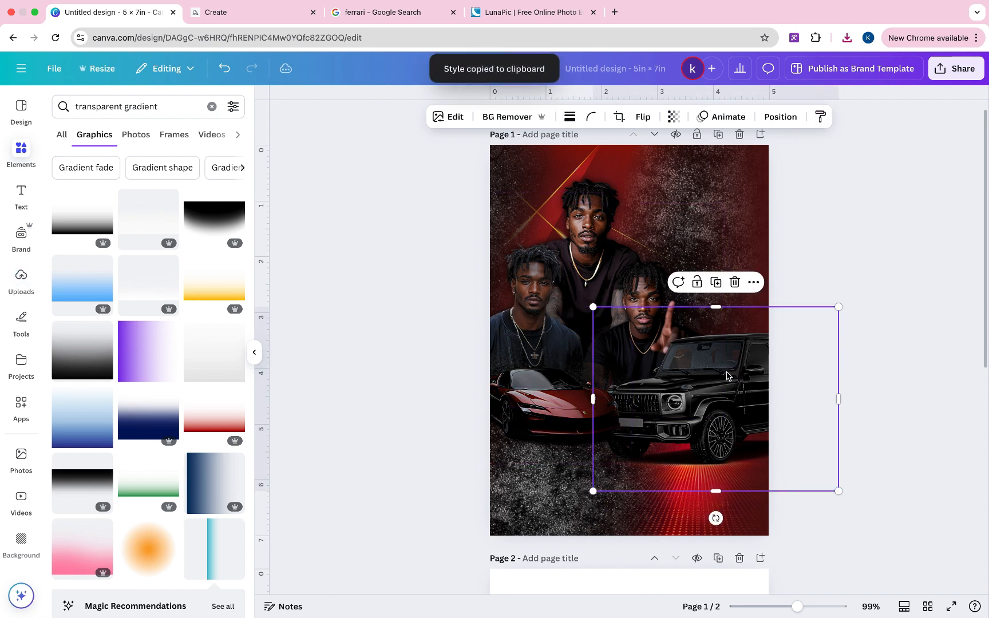
{"action": "left_click", "coordinate": [518, 404]}
{"action": "left_click_drag", "start_coordinate": [633, 332], "coordinate": [726, 266]}
{"action": "left_click_drag", "start_coordinate": [624, 357], "coordinate": [726, 391]}
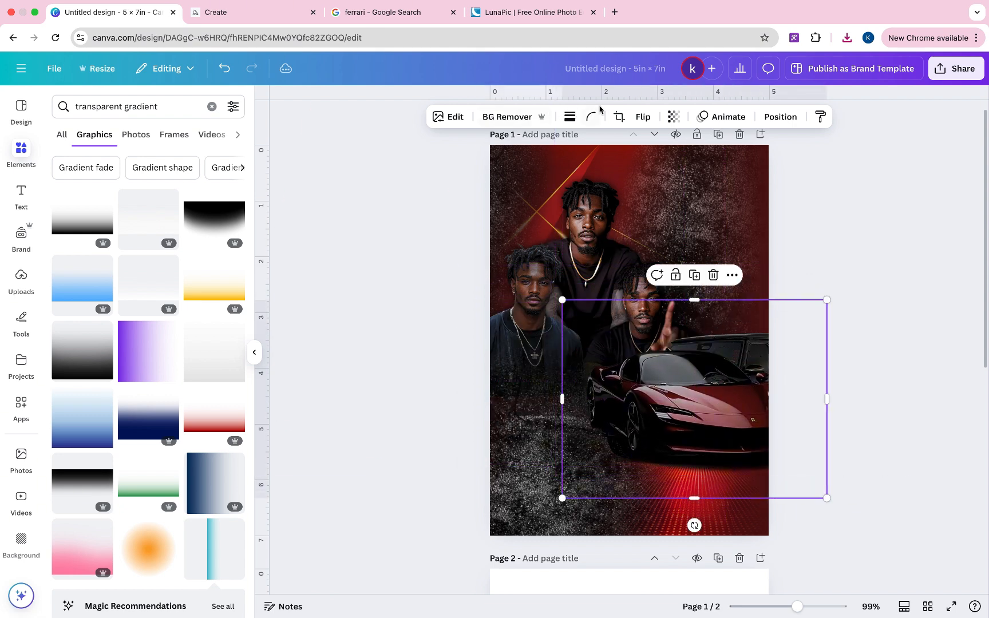
- Mirror the Ferrari horizontally and move it down and left
{"action": "left_click", "coordinate": [639, 114]}
{"action": "left_click", "coordinate": [645, 147]}
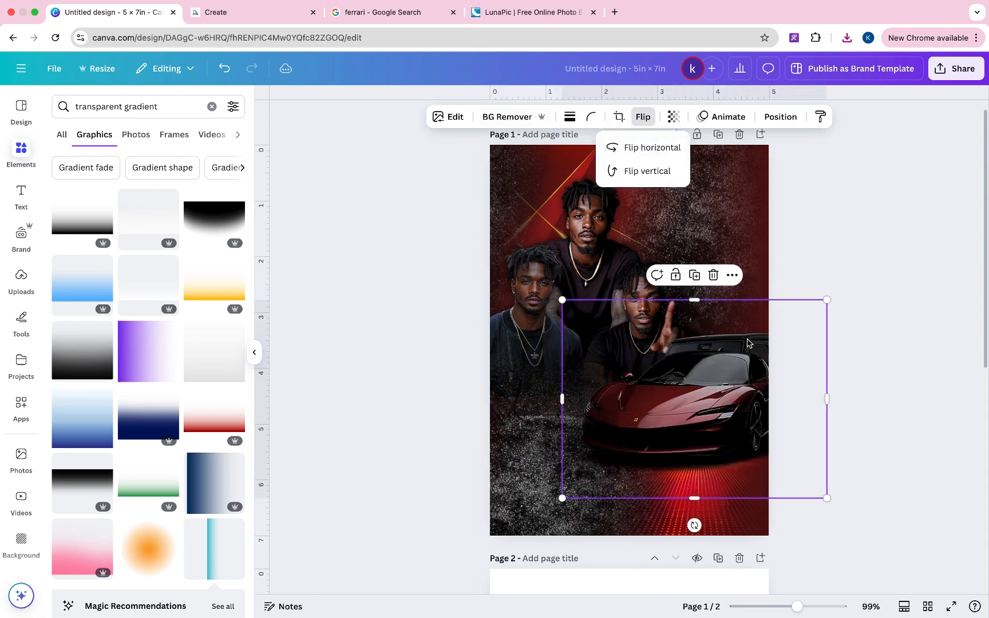
{"action": "left_click_drag", "start_coordinate": [747, 343], "coordinate": [675, 410]}
- Delete the black G-Wagon and set a smaller Ferrari at the poster's lower right
{"action": "left_click", "coordinate": [758, 334]}
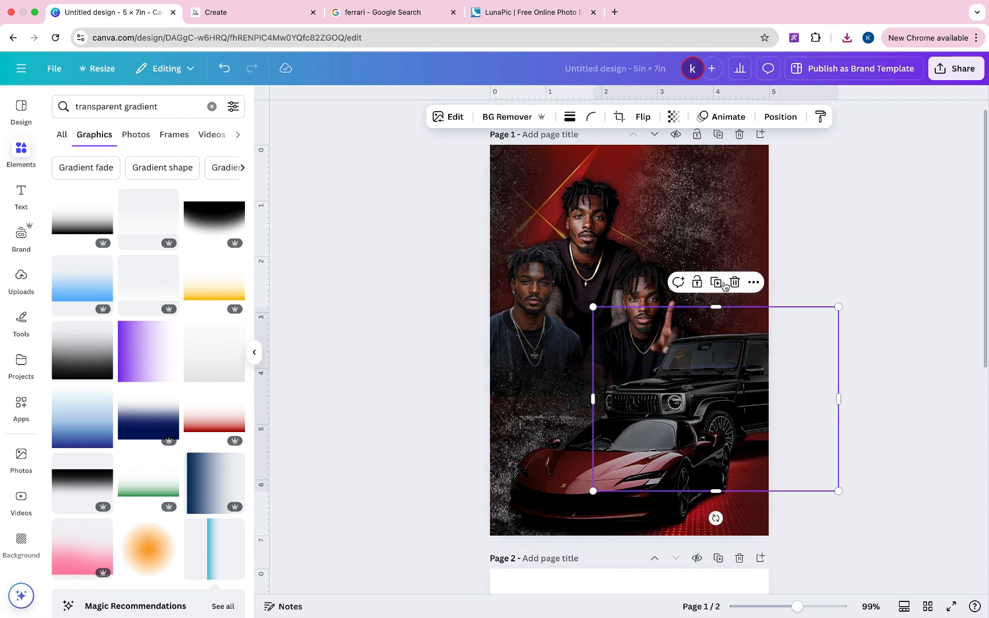
{"action": "left_click", "coordinate": [734, 281]}
{"action": "left_click", "coordinate": [677, 443]}
{"action": "left_click_drag", "start_coordinate": [677, 443], "coordinate": [744, 393]}
{"action": "left_click_drag", "start_coordinate": [832, 513], "coordinate": [770, 481]}
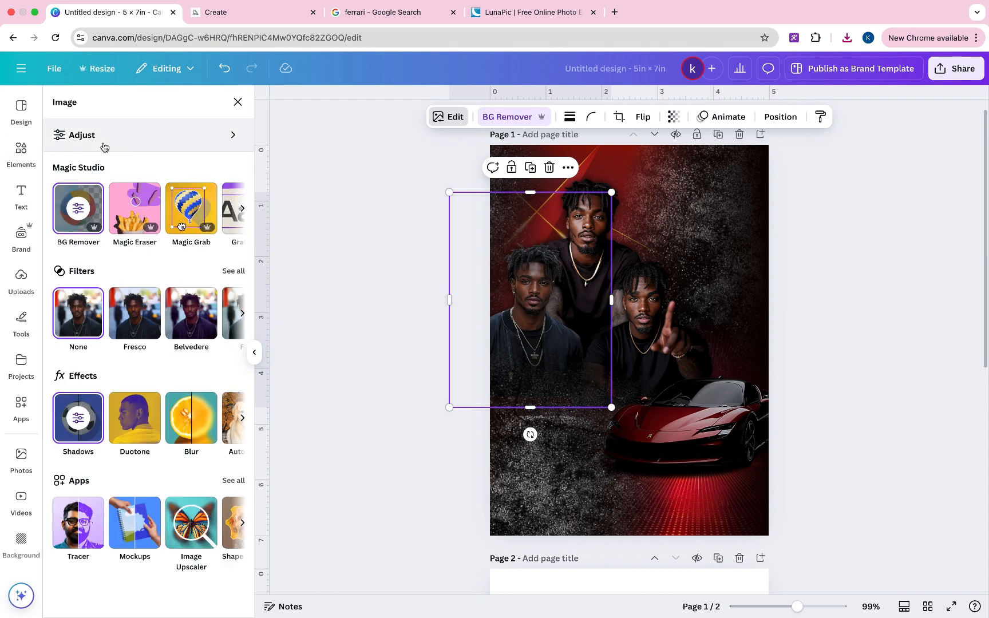
- Adjust the left man's photo to saturation -100 and contrast 31
{"action": "left_click", "coordinate": [101, 144]}
{"action": "scroll", "coordinate": [145, 456], "scroll_direction": "down", "scroll_amount": 3}
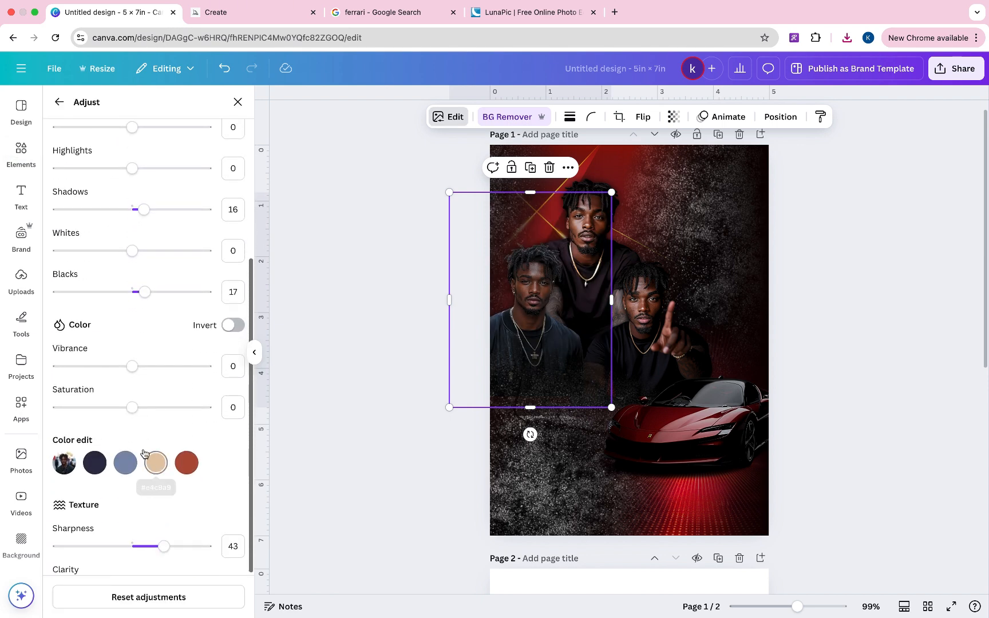
{"action": "left_click_drag", "start_coordinate": [131, 408], "coordinate": [52, 412]}
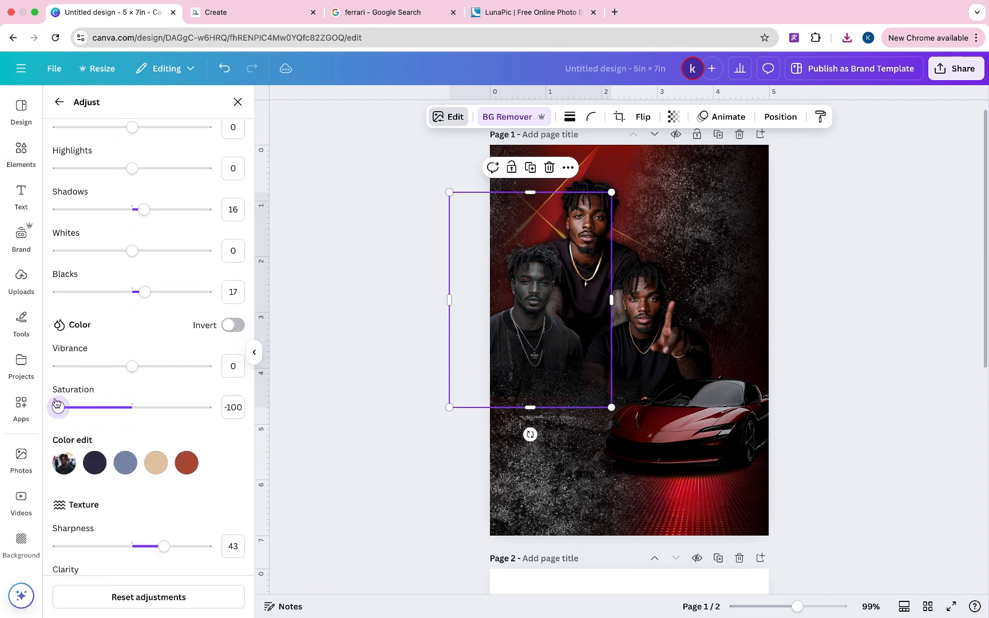
{"action": "scroll", "coordinate": [116, 308], "scroll_direction": "up", "scroll_amount": 3}
{"action": "left_click_drag", "start_coordinate": [132, 263], "coordinate": [155, 270]}
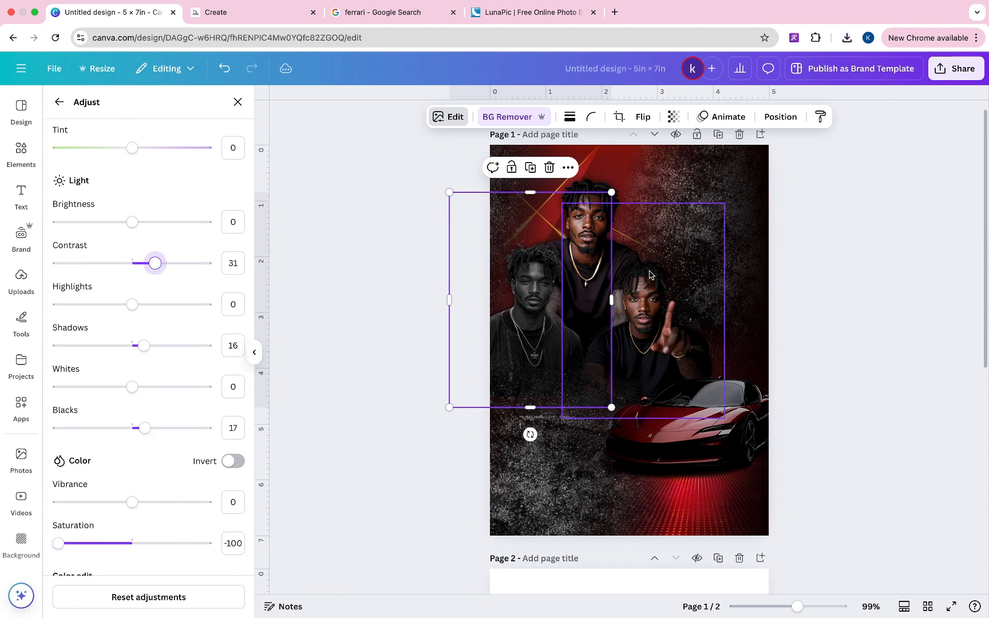
- Paste that black-and-white look onto the other photo and move the rotated gradient down
{"action": "left_click", "coordinate": [819, 117]}
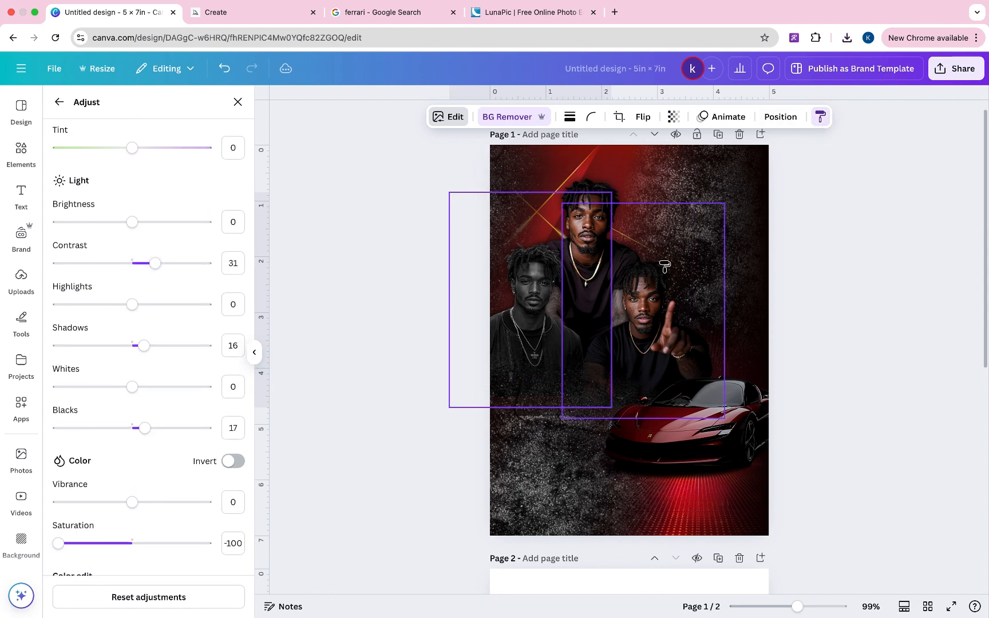
{"action": "left_click", "coordinate": [644, 298]}
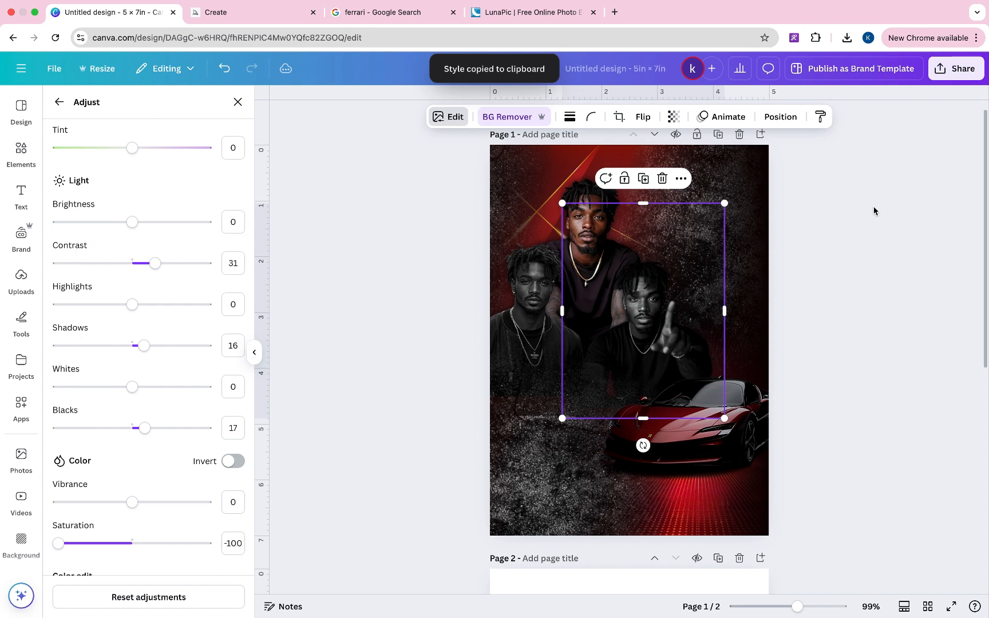
{"action": "left_click", "coordinate": [873, 211]}
{"action": "left_click_drag", "start_coordinate": [562, 419], "coordinate": [603, 485]}
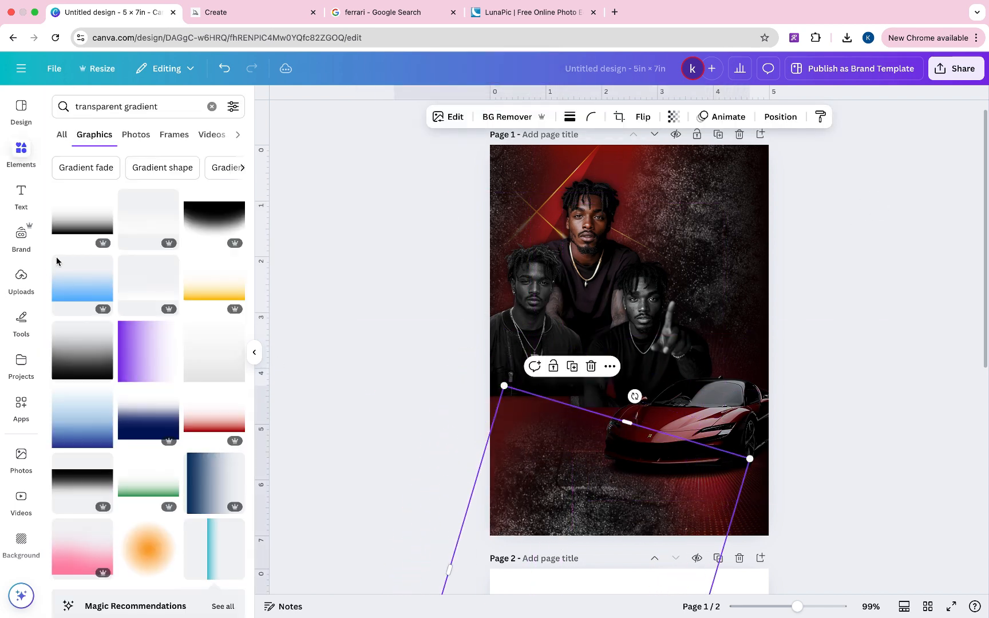
- Add the orange radial gradient, recolour it dark maroon, and enlarge it at the lower left
{"action": "left_click", "coordinate": [150, 552]}
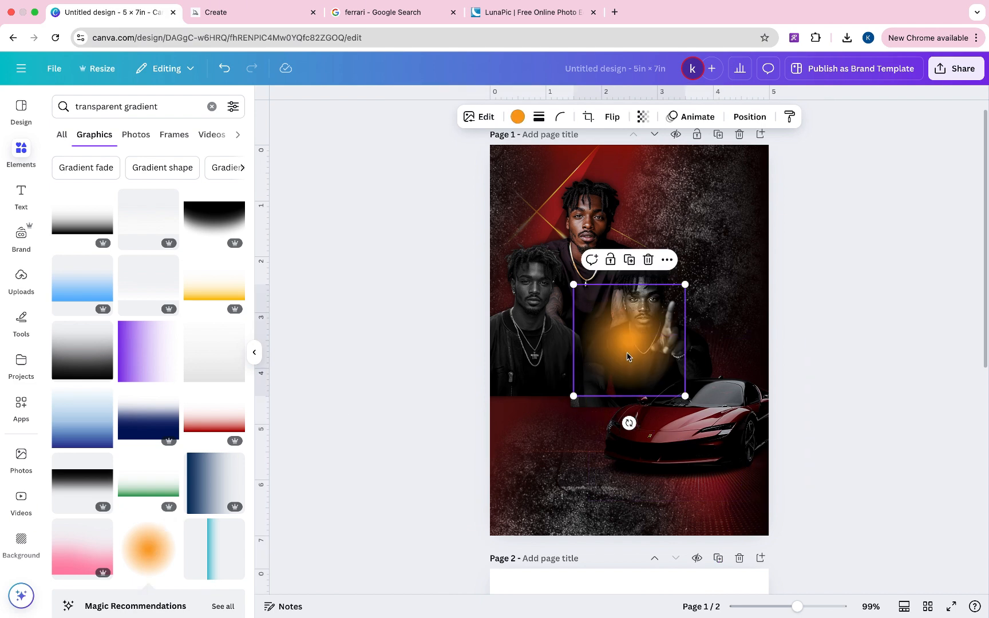
{"action": "left_click_drag", "start_coordinate": [598, 356], "coordinate": [490, 411]}
{"action": "left_click", "coordinate": [518, 117]}
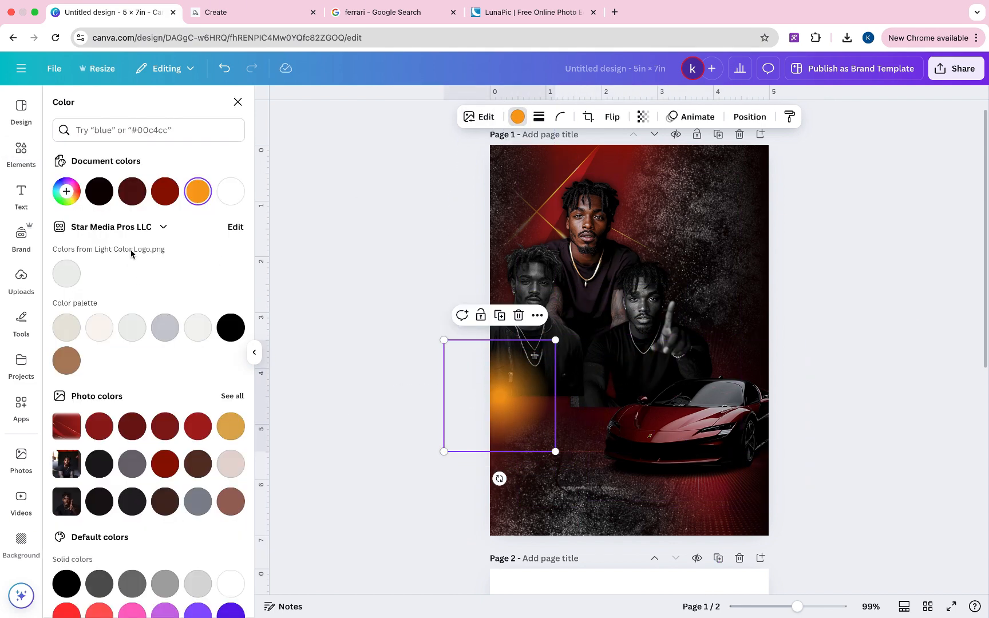
{"action": "left_click", "coordinate": [133, 192]}
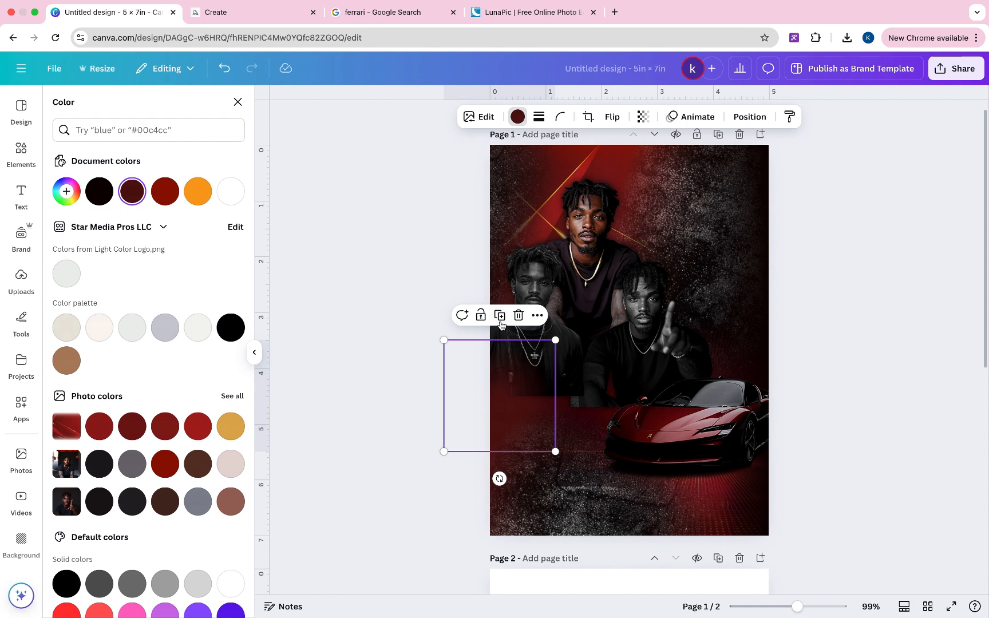
{"action": "left_click_drag", "start_coordinate": [555, 340], "coordinate": [596, 300]}
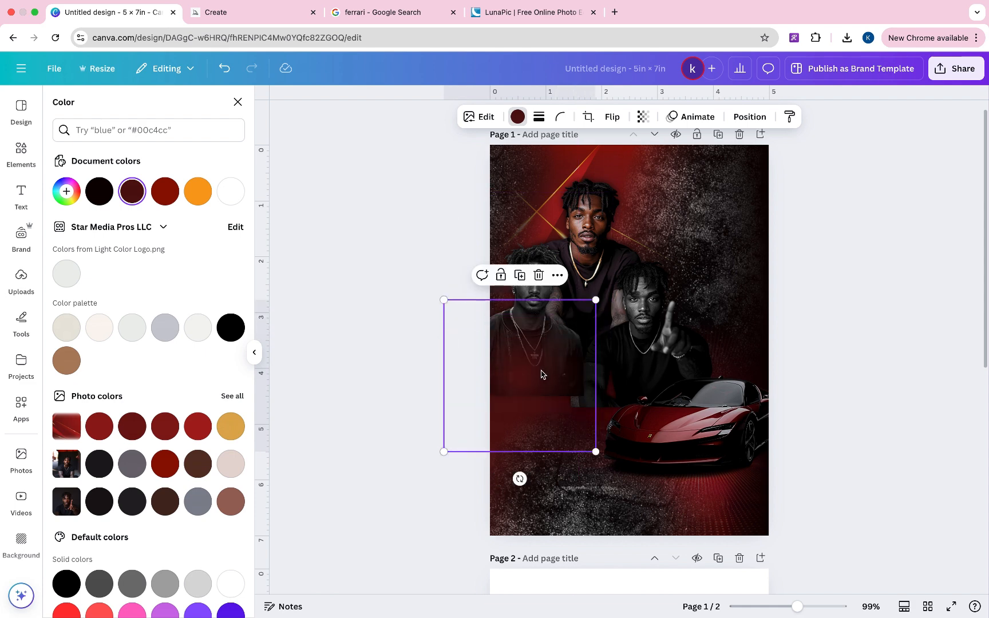
{"action": "left_click_drag", "start_coordinate": [541, 375], "coordinate": [569, 416]}
- Make four duplicates of the maroon gradient and nudge the last copy down-right
{"action": "left_click", "coordinate": [491, 305]}
{"action": "left_click", "coordinate": [521, 301]}
{"action": "left_click", "coordinate": [556, 297]}
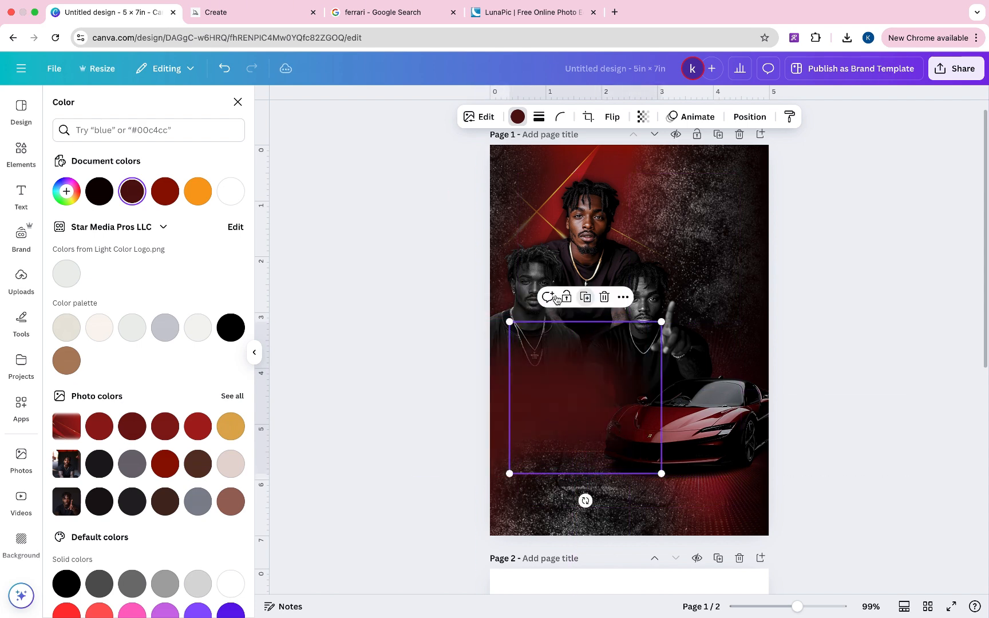
{"action": "left_click", "coordinate": [585, 302]}
{"action": "left_click_drag", "start_coordinate": [613, 388], "coordinate": [621, 405]}
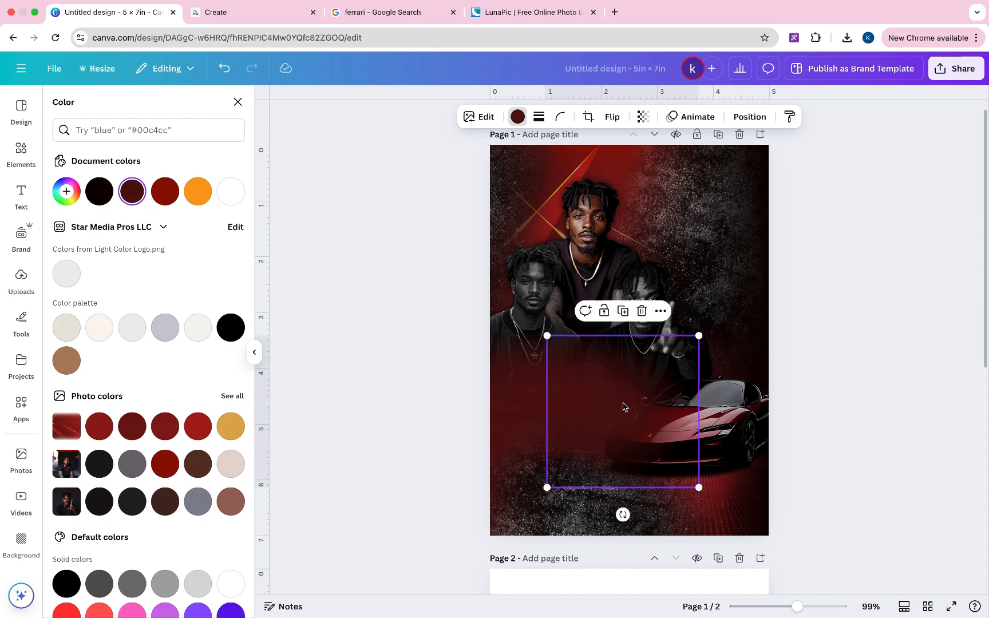
- Bring the gradient element to the front and move the large rotated gradient upward
{"action": "right_click", "coordinate": [737, 441]}
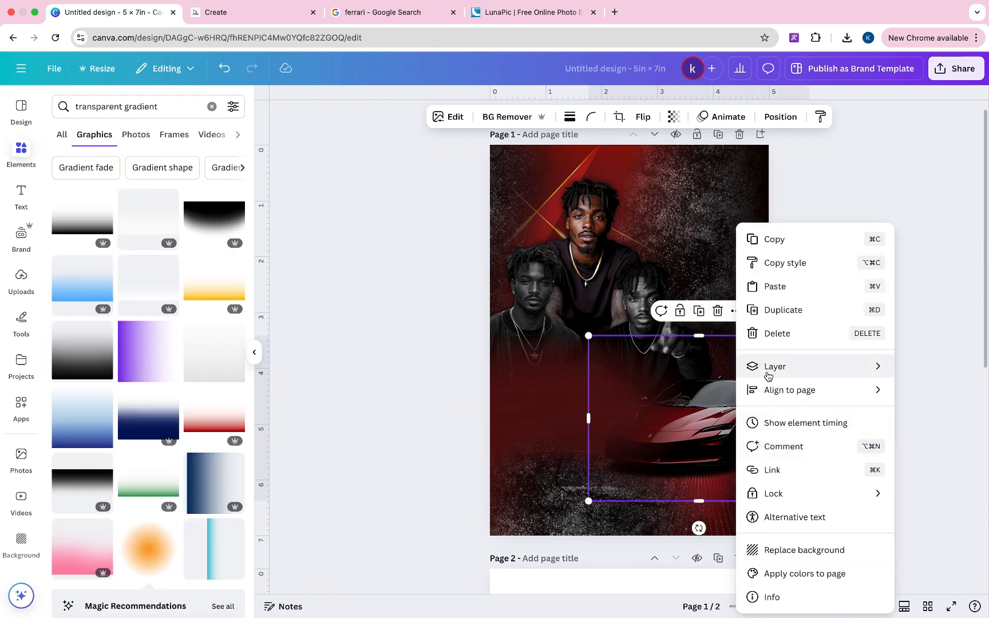
{"action": "mouse_move", "coordinate": [768, 376]}
{"action": "left_click", "coordinate": [667, 394]}
{"action": "left_click", "coordinate": [558, 512]}
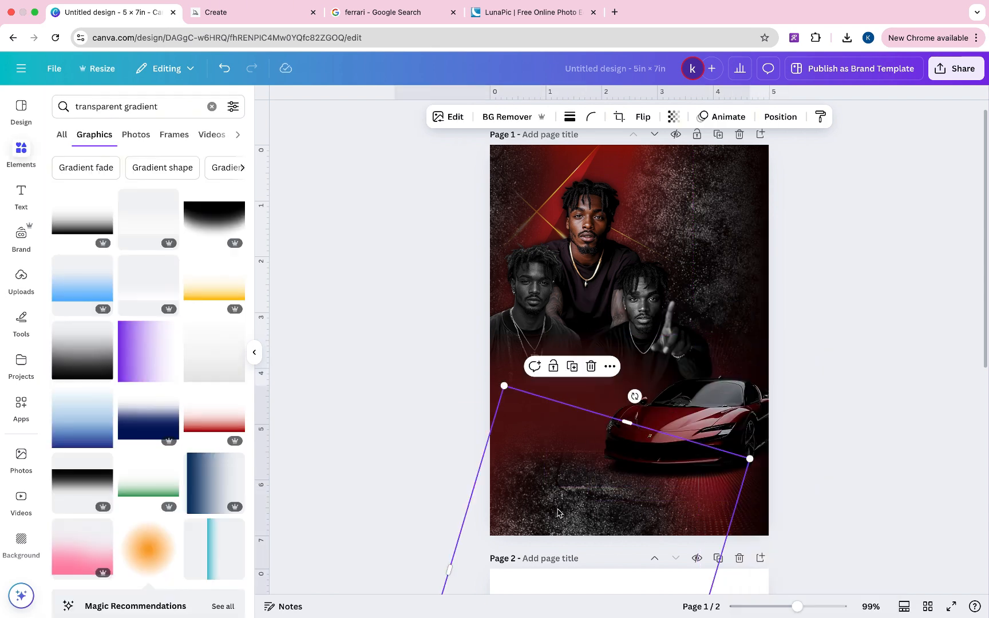
{"action": "left_click_drag", "start_coordinate": [558, 512], "coordinate": [560, 468]}
- Move the rotated gradient's layer near the top of the Layers list and reposition it slightly left
{"action": "right_click", "coordinate": [551, 510]}
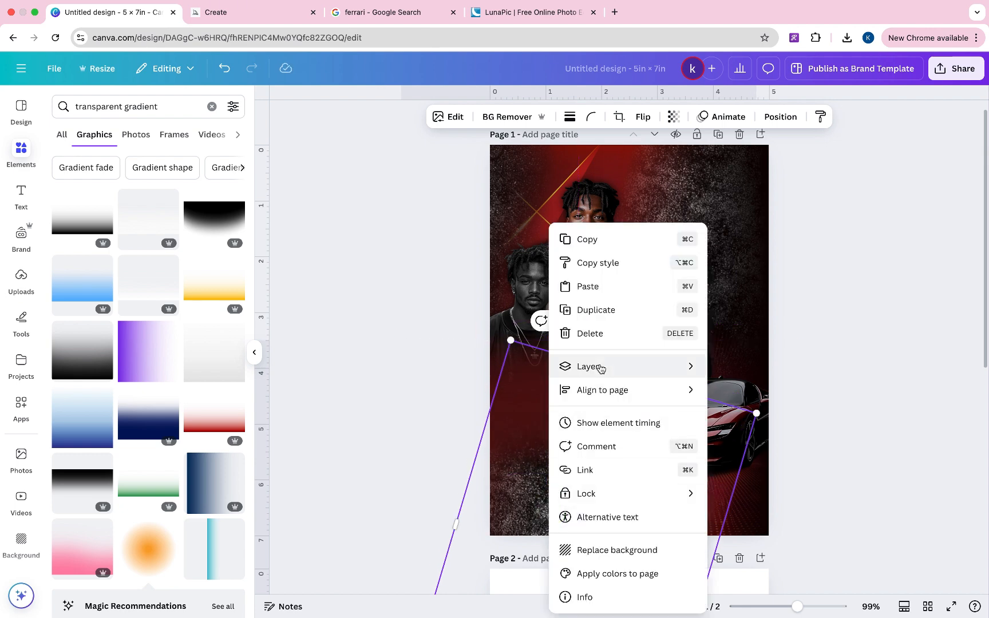
{"action": "mouse_move", "coordinate": [600, 367]}
{"action": "left_click", "coordinate": [755, 468]}
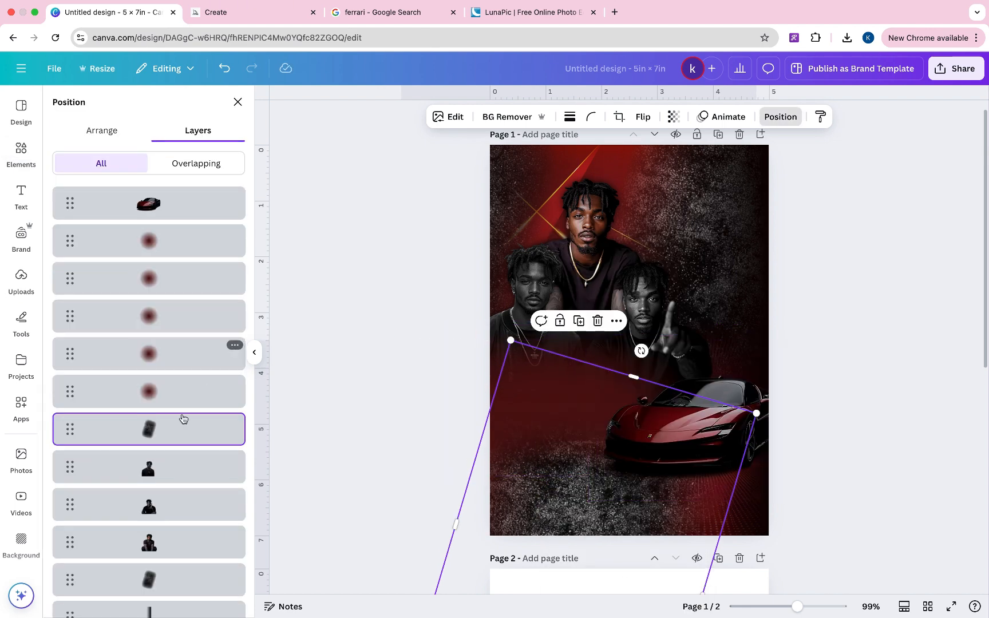
{"action": "left_click_drag", "start_coordinate": [164, 430], "coordinate": [167, 238]}
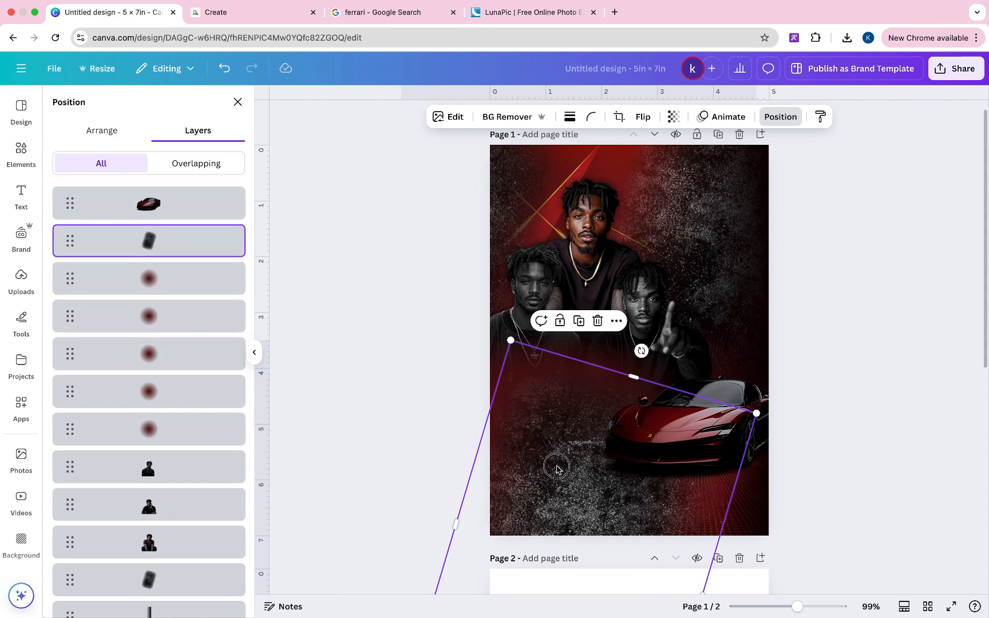
{"action": "left_click_drag", "start_coordinate": [556, 469], "coordinate": [542, 482]}
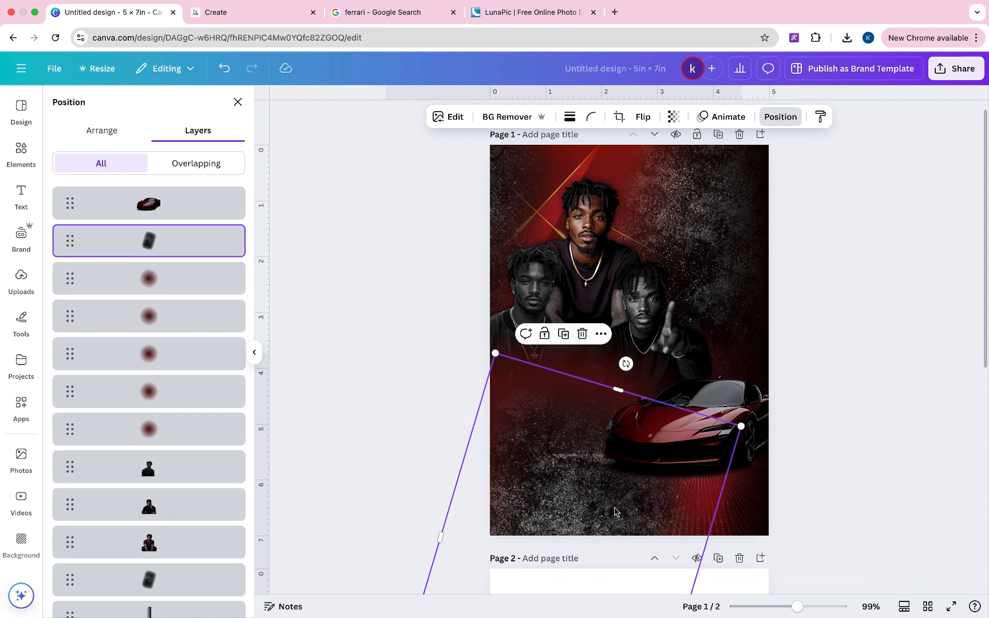
{"action": "left_click_drag", "start_coordinate": [615, 511], "coordinate": [592, 487]}
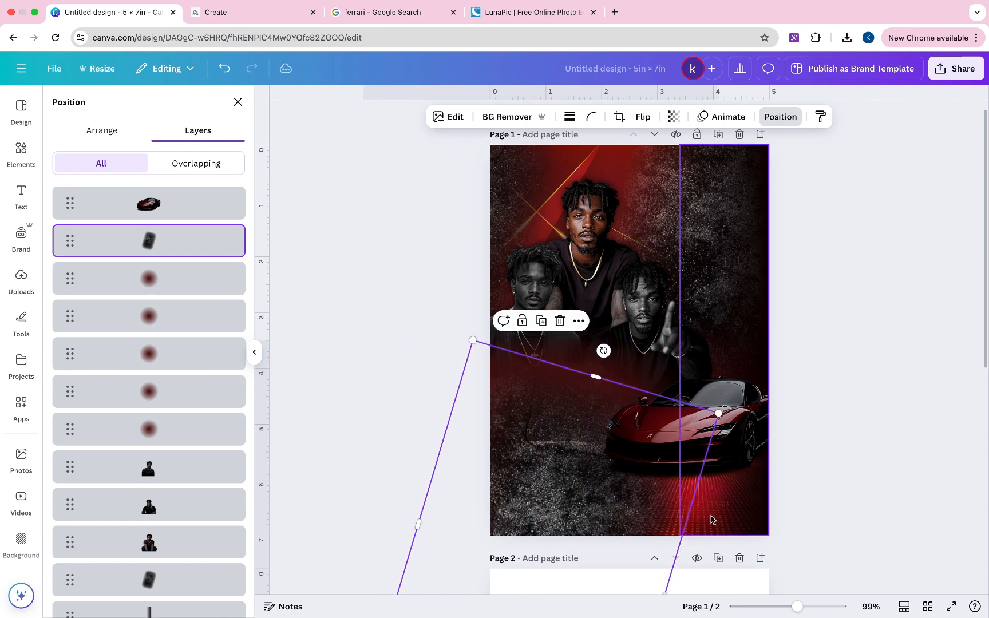
- Raise the red glow slightly and shift the glow behind the car to the right
{"action": "scroll", "coordinate": [238, 487], "scroll_direction": "down", "scroll_amount": 5}
{"action": "left_click", "coordinate": [239, 487]}
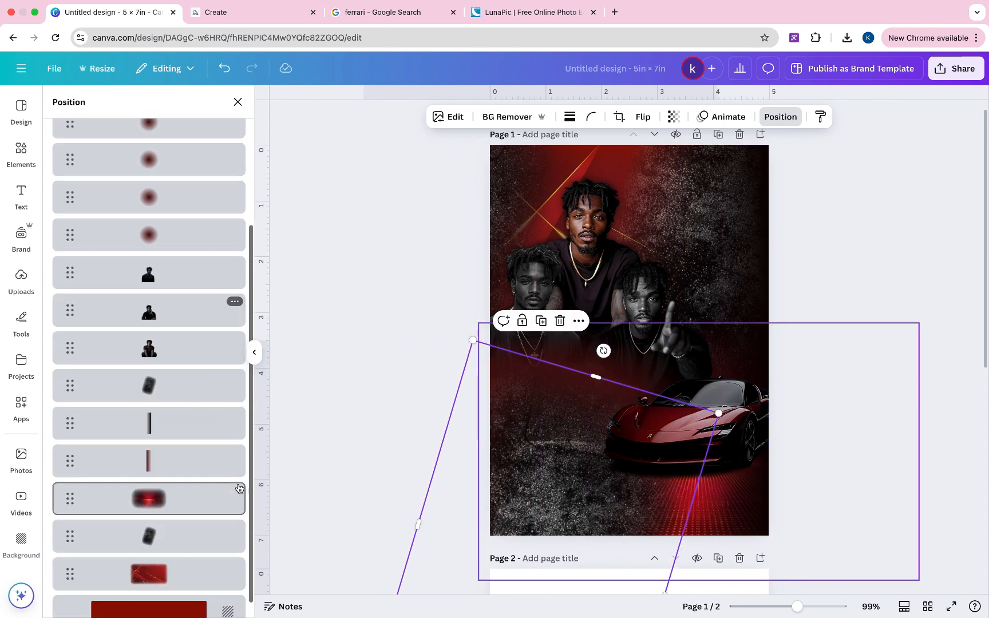
{"action": "scroll", "coordinate": [239, 487], "scroll_direction": "down", "scroll_amount": 1}
{"action": "mouse_move", "coordinate": [855, 411]}
{"action": "left_mouse_down"}
{"action": "mouse_move", "coordinate": [854, 479]}
{"action": "mouse_move", "coordinate": [847, 388]}
{"action": "mouse_move", "coordinate": [855, 392]}
{"action": "left_mouse_up"}
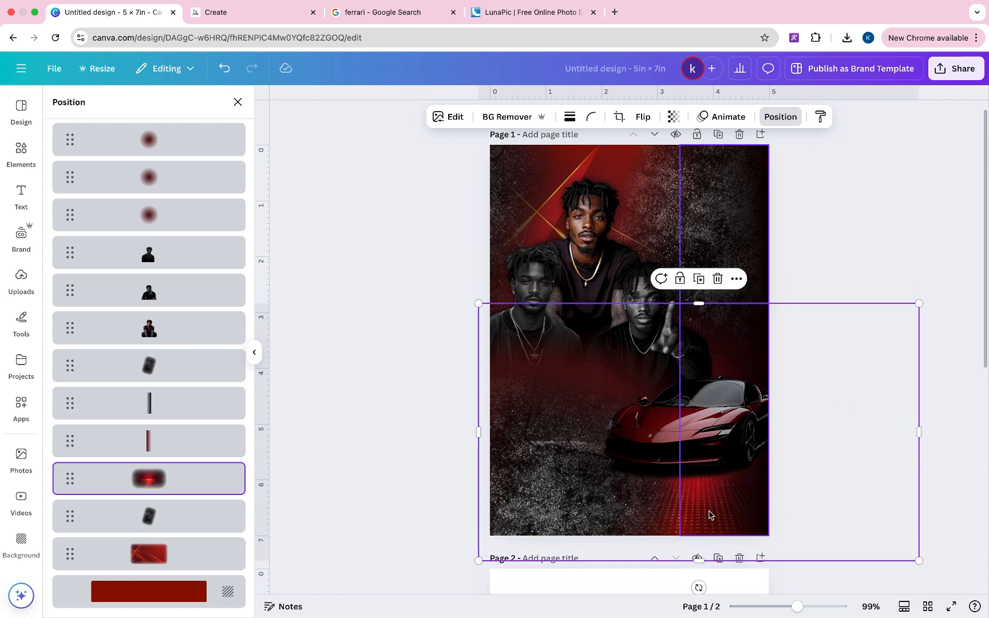
{"action": "left_click", "coordinate": [852, 241]}
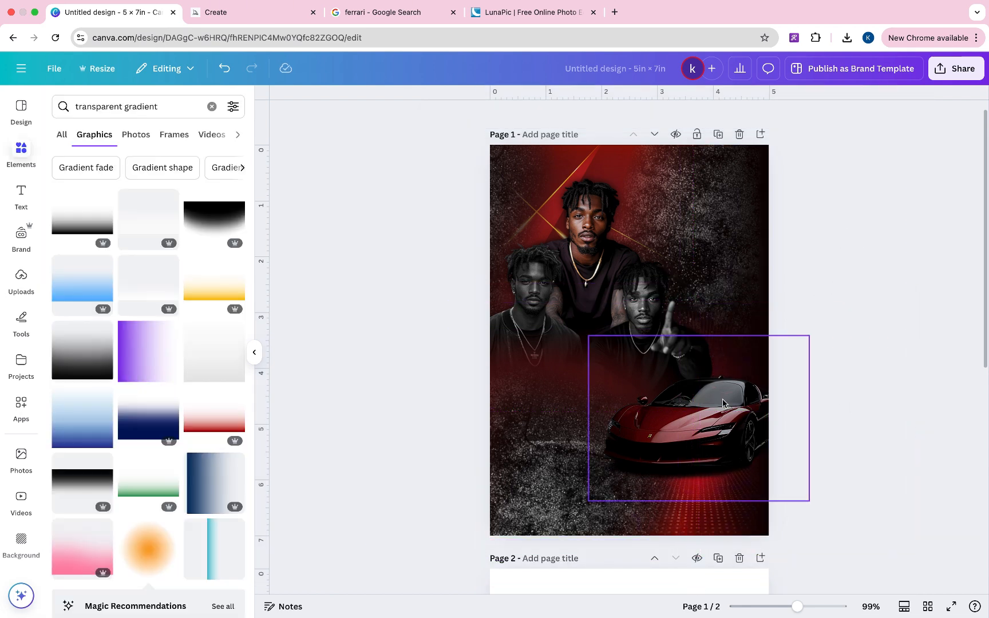
{"action": "left_click", "coordinate": [722, 401]}
{"action": "left_click_drag", "start_coordinate": [722, 401], "coordinate": [741, 400]}
{"action": "left_click", "coordinate": [852, 243]}
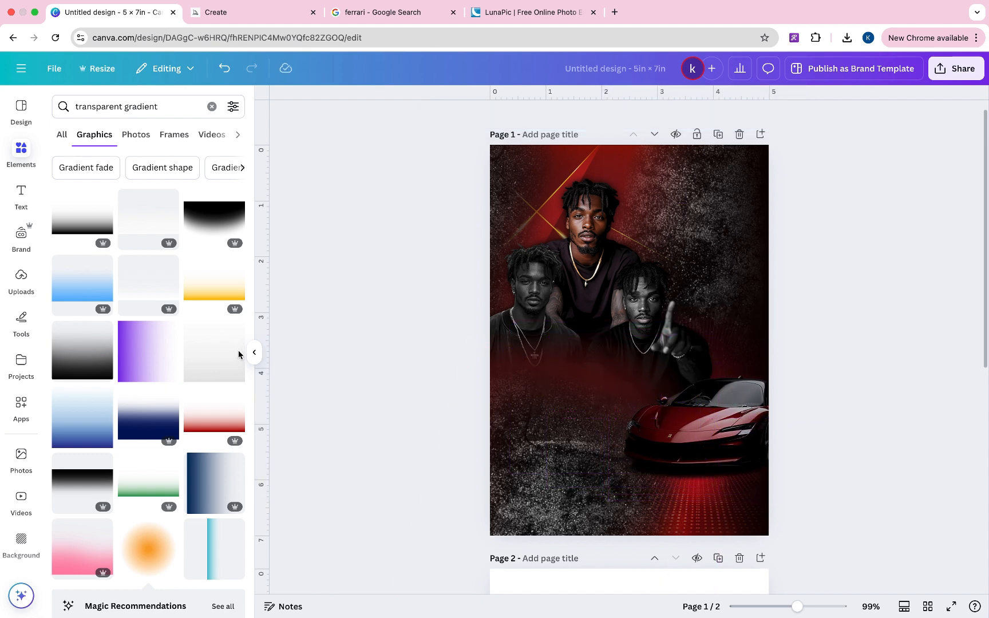
- Browse the Text panel options, then select the blank second page
{"action": "left_click", "coordinate": [21, 195]}
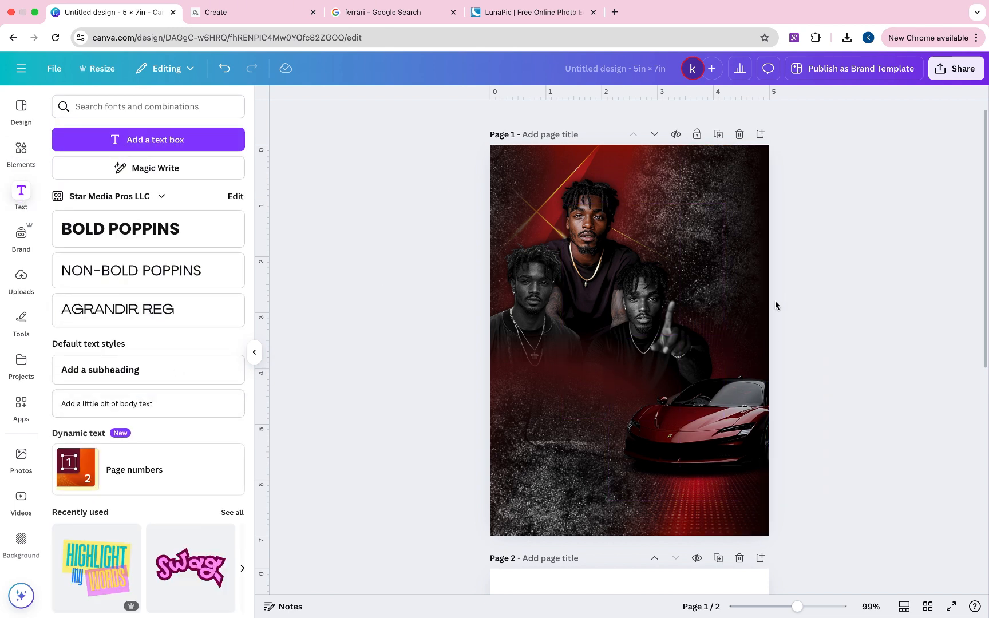
{"action": "scroll", "coordinate": [775, 305], "scroll_direction": "down", "scroll_amount": 2}
{"action": "scroll", "coordinate": [774, 305], "scroll_direction": "up", "scroll_amount": 2}
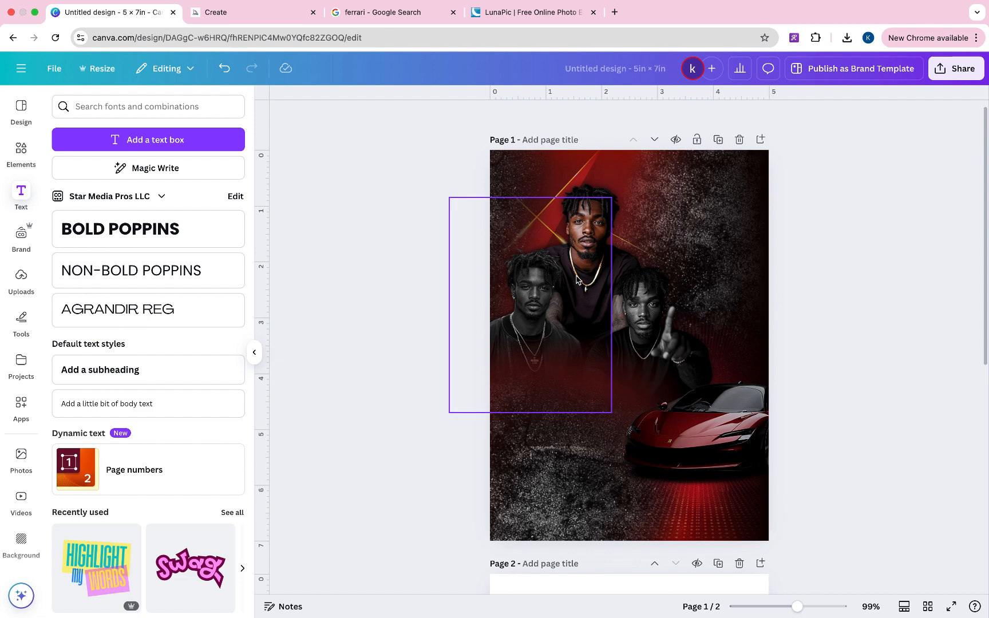
{"action": "scroll", "coordinate": [657, 280], "scroll_direction": "down", "scroll_amount": 2}
{"action": "scroll", "coordinate": [657, 280], "scroll_direction": "up", "scroll_amount": 2}
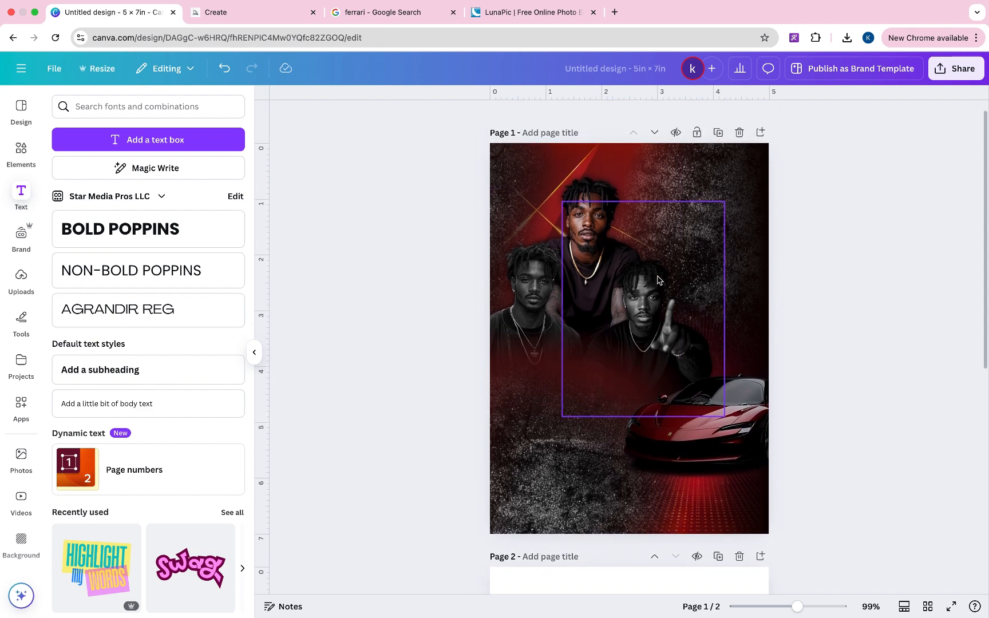
{"action": "scroll", "coordinate": [657, 279], "scroll_direction": "down", "scroll_amount": 2}
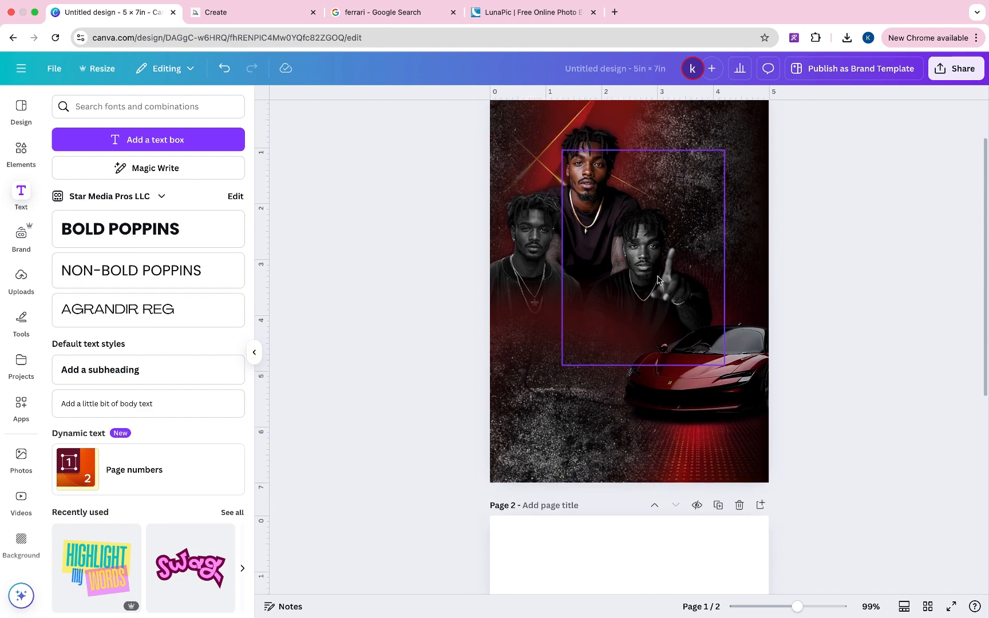
{"action": "scroll", "coordinate": [658, 280], "scroll_direction": "up", "scroll_amount": 3}
{"action": "scroll", "coordinate": [658, 279], "scroll_direction": "down", "scroll_amount": 10}
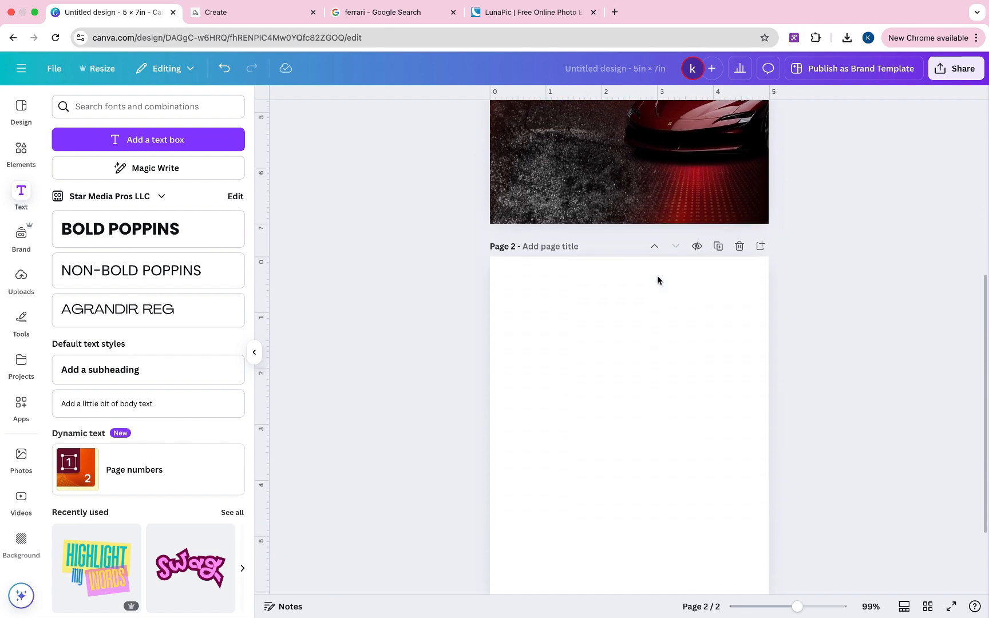
{"action": "left_click", "coordinate": [657, 280]}
- Add the recently used gold brushed-metal photo to page 2, enlarged over its lower half
{"action": "scroll", "coordinate": [656, 280], "scroll_direction": "down", "scroll_amount": 2}
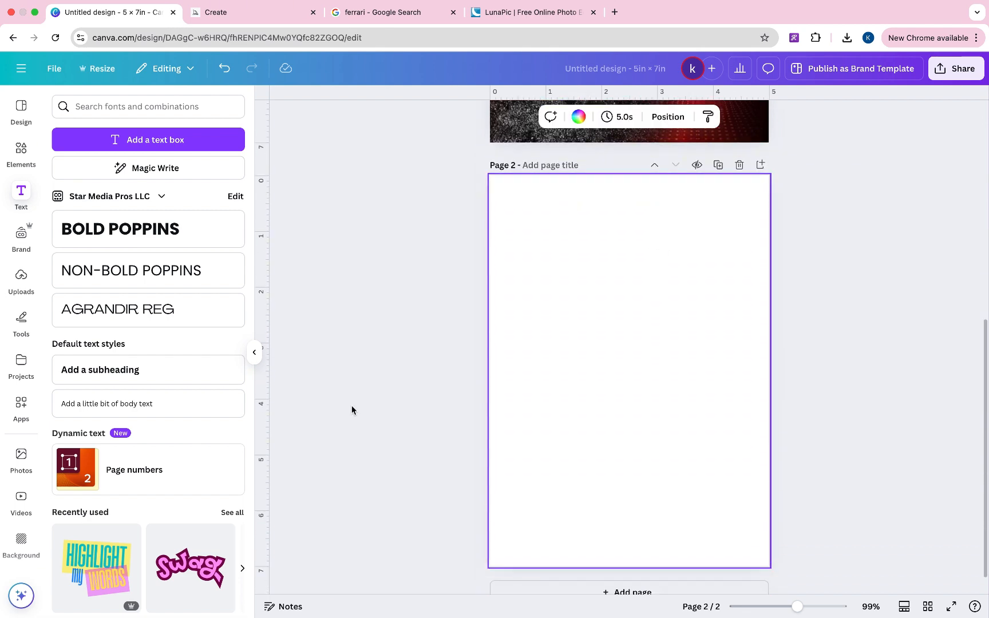
{"action": "left_click", "coordinate": [22, 458]}
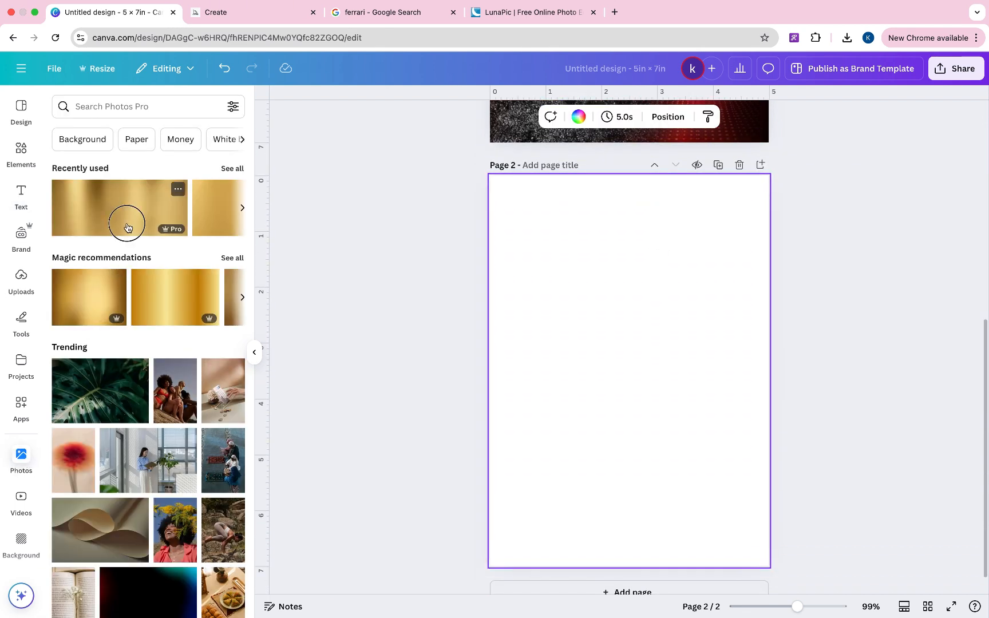
{"action": "left_click", "coordinate": [127, 228]}
{"action": "left_click_drag", "start_coordinate": [586, 377], "coordinate": [574, 426]}
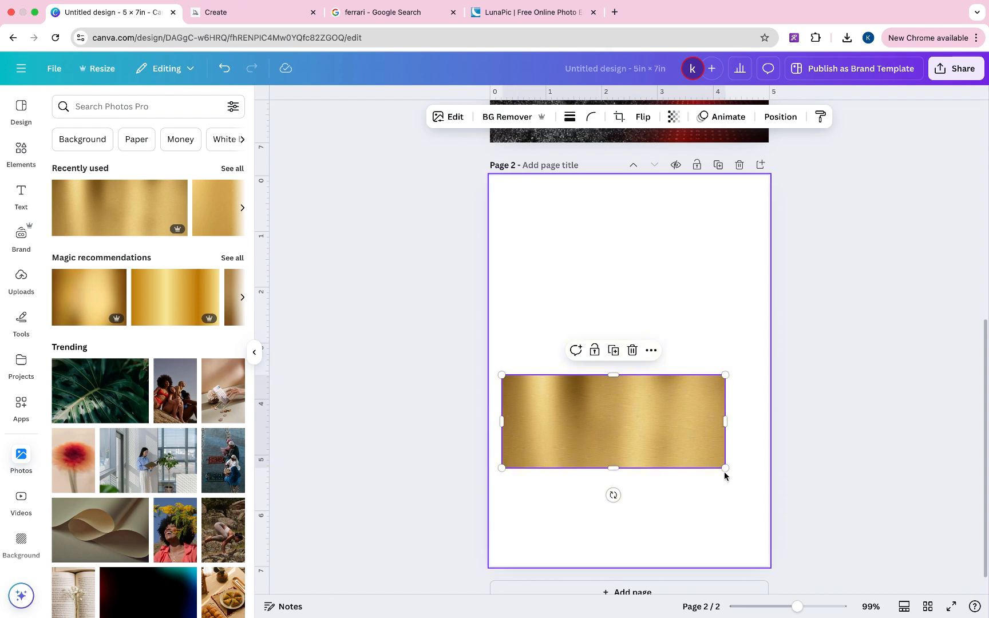
{"action": "left_click_drag", "start_coordinate": [724, 470], "coordinate": [976, 523]}
{"action": "left_click_drag", "start_coordinate": [726, 503], "coordinate": [639, 480]}
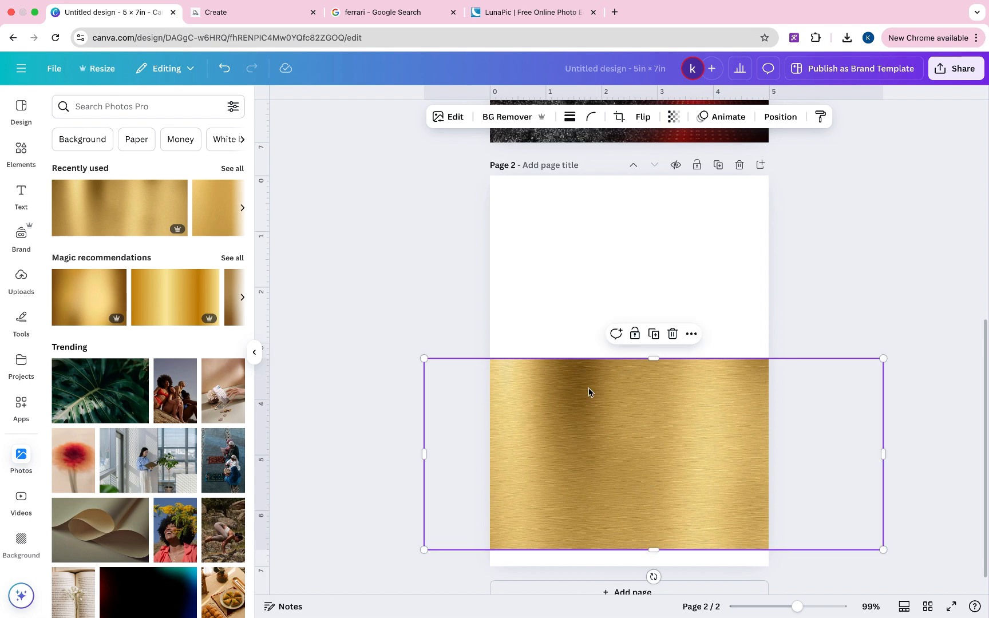
{"action": "left_click", "coordinate": [558, 261]}
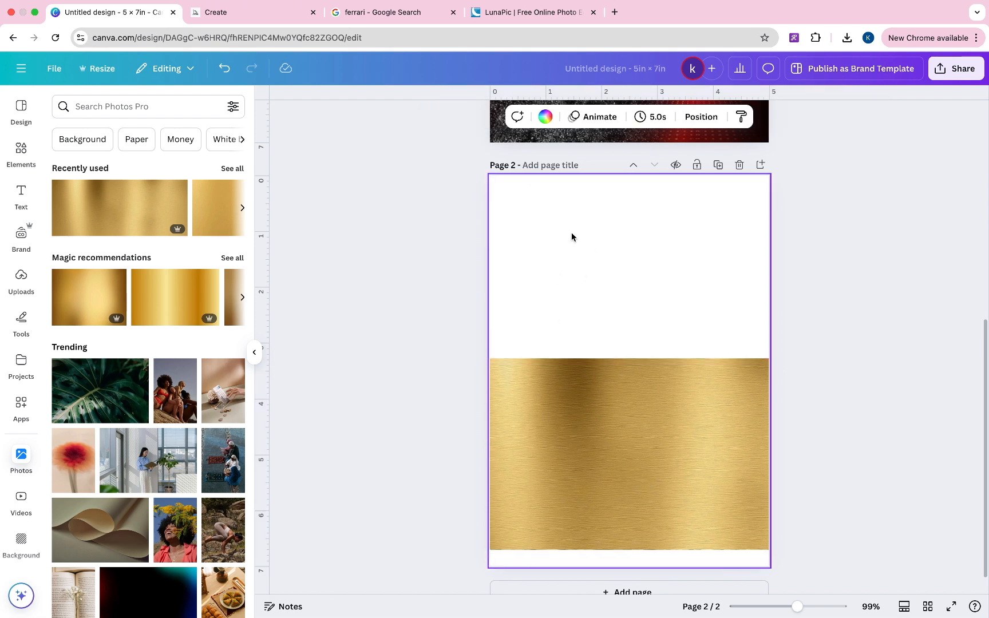
- Turn the page 2 background into a gradient whose first stop is gold #CDB274
{"action": "left_click", "coordinate": [545, 117]}
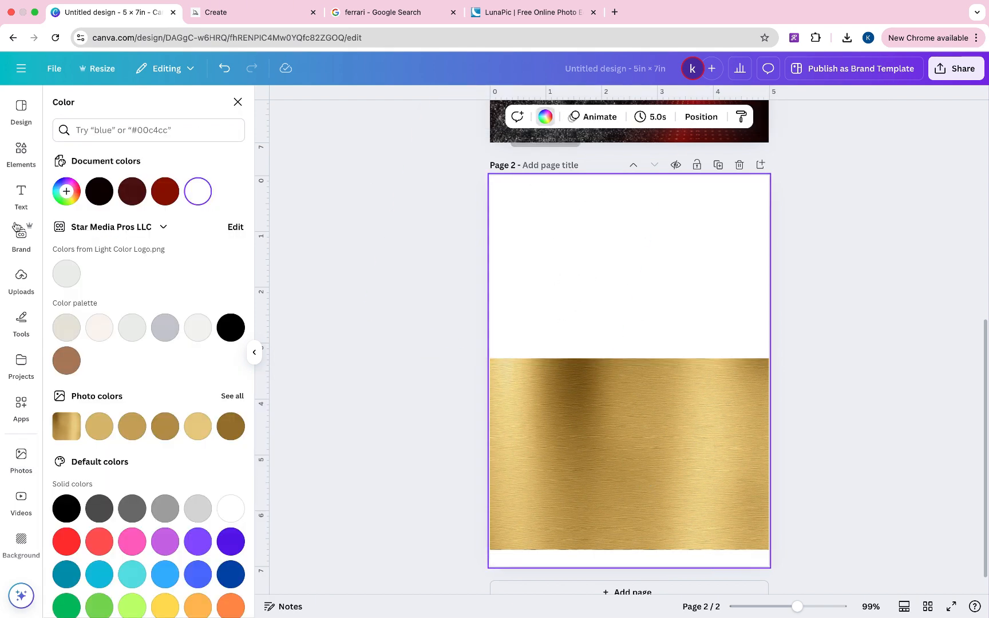
{"action": "left_click", "coordinate": [67, 191]}
{"action": "left_click", "coordinate": [183, 239]}
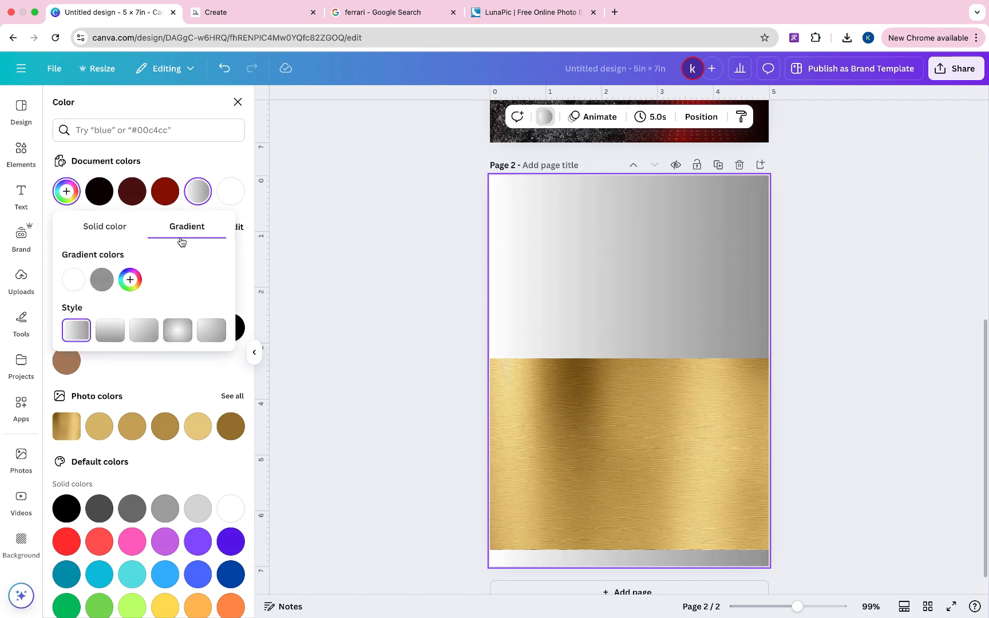
{"action": "left_click", "coordinate": [71, 283]}
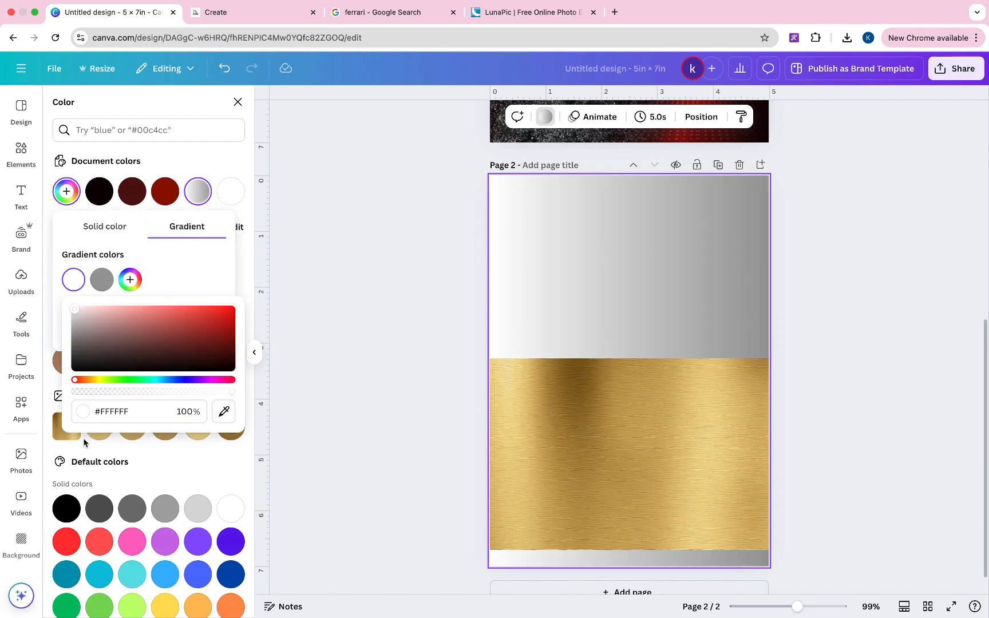
{"action": "left_click", "coordinate": [223, 412]}
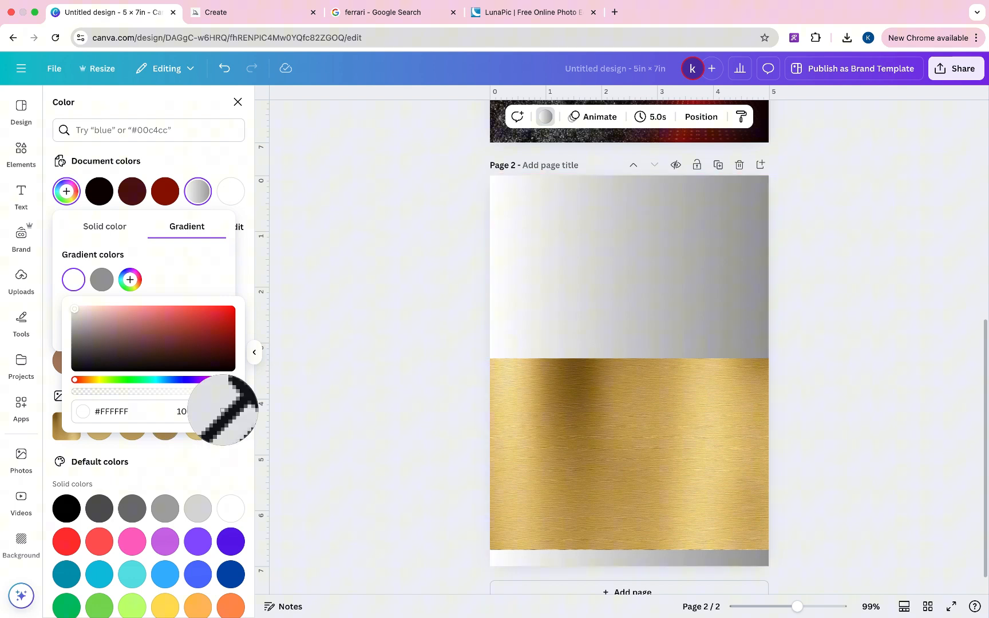
{"action": "left_click", "coordinate": [101, 441]}
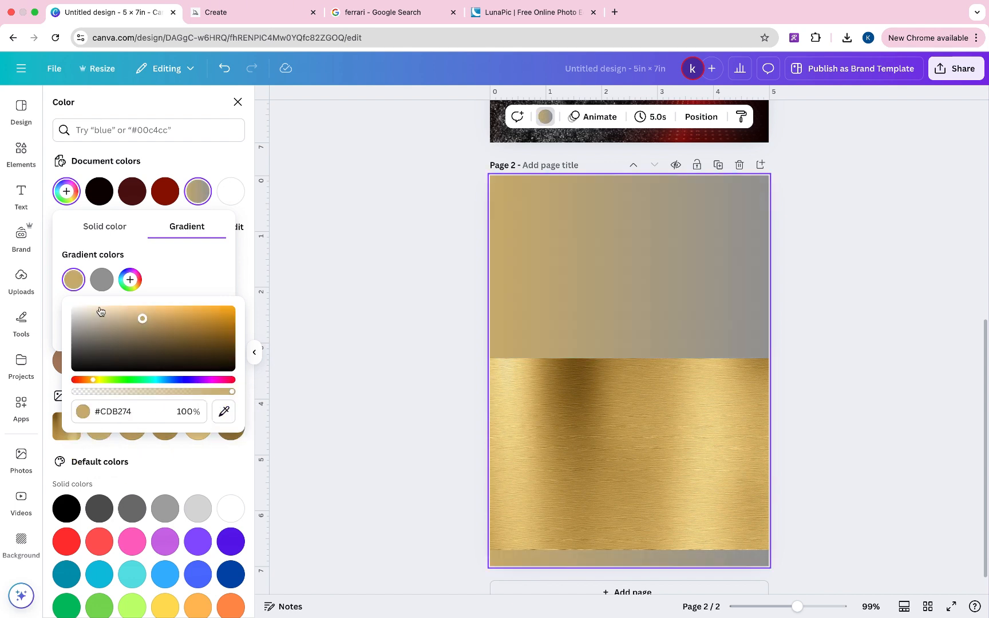
- Set the second gradient stop to gold #BDA163 and add a third stop, darker gold #B08F52
{"action": "left_click", "coordinate": [97, 279]}
{"action": "left_click", "coordinate": [252, 410]}
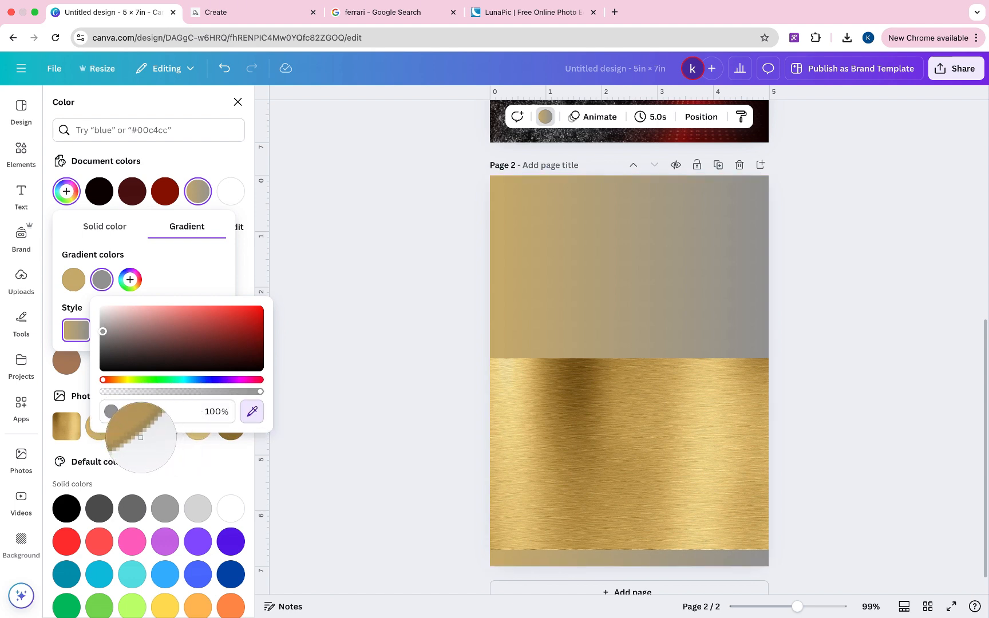
{"action": "left_click", "coordinate": [137, 436]}
{"action": "left_click", "coordinate": [130, 279]}
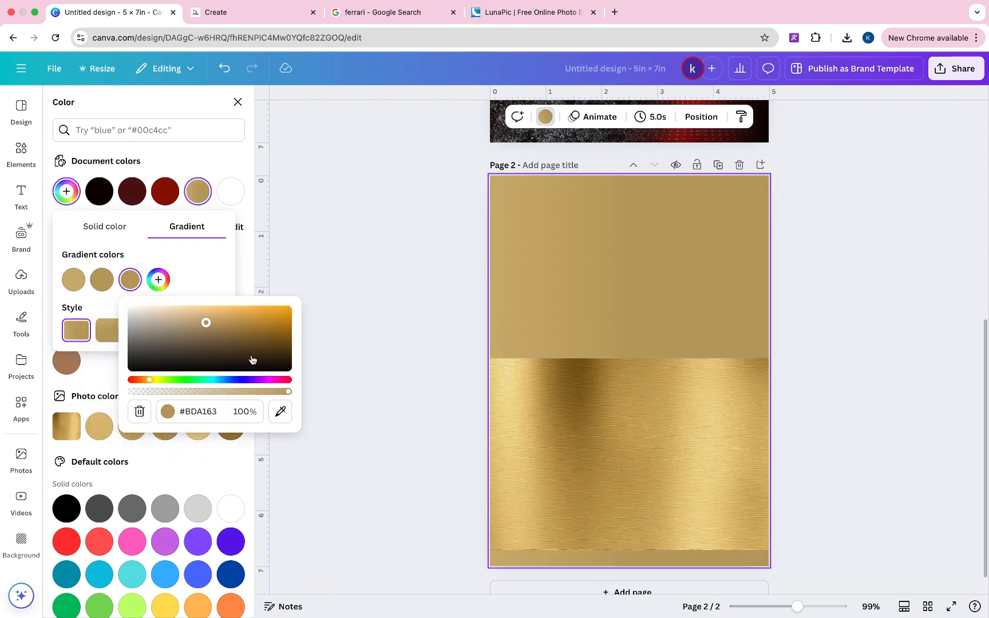
{"action": "left_click", "coordinate": [281, 409]}
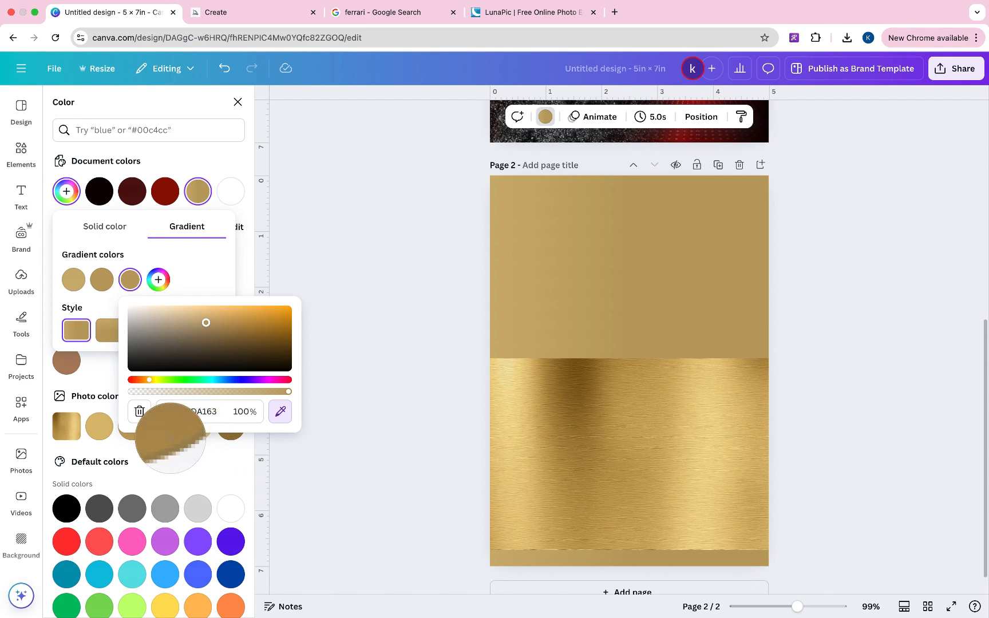
{"action": "left_click", "coordinate": [169, 438]}
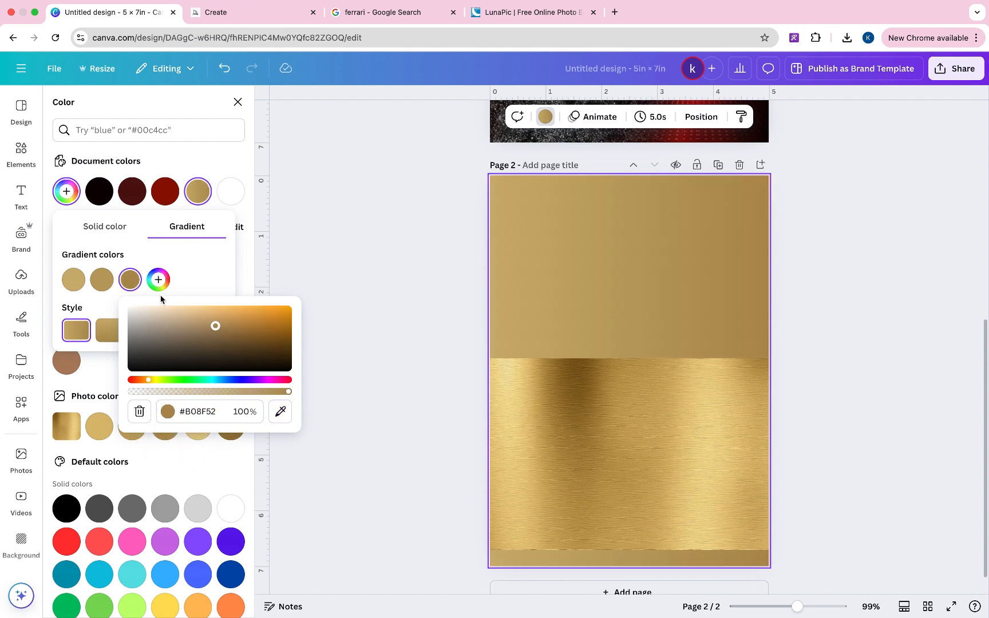
- Add three more gold stops: #DFC786, #94773B and another #DFC786
{"action": "left_click", "coordinate": [159, 279]}
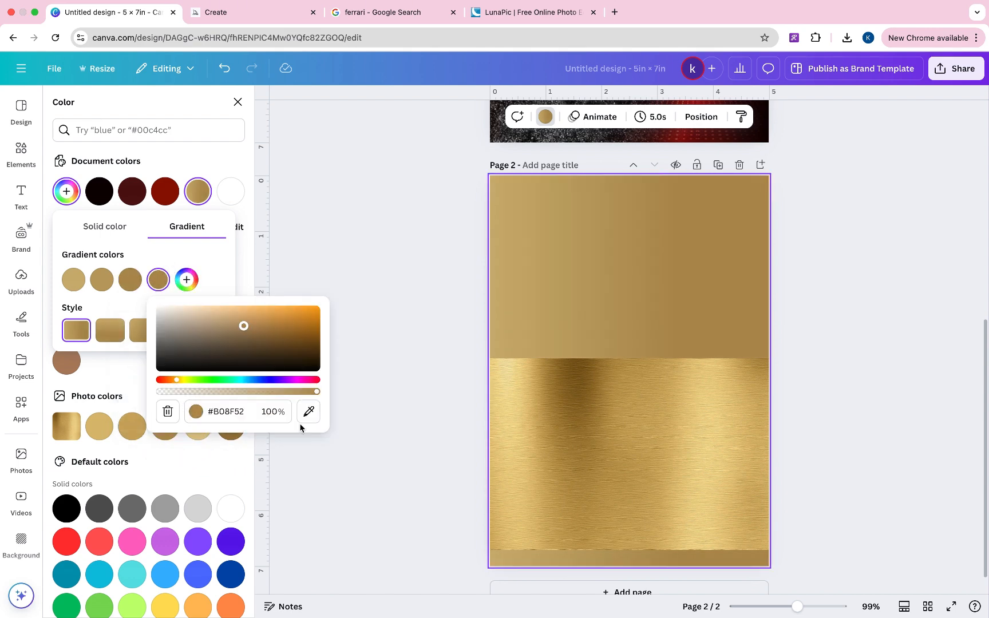
{"action": "left_click", "coordinate": [308, 411]}
{"action": "left_click", "coordinate": [198, 442]}
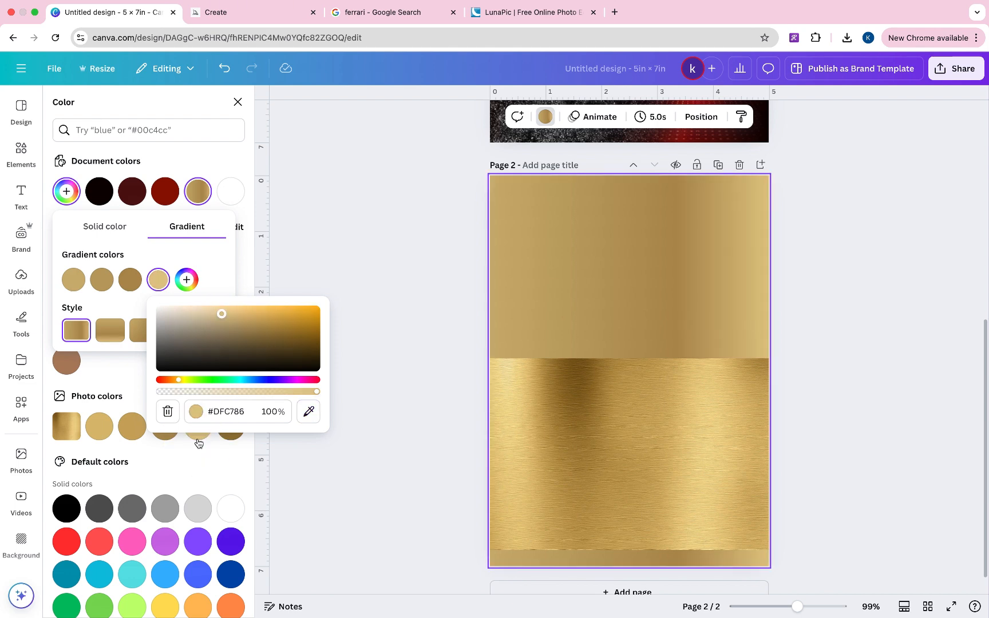
{"action": "left_click", "coordinate": [187, 280]}
{"action": "left_click", "coordinate": [336, 410]}
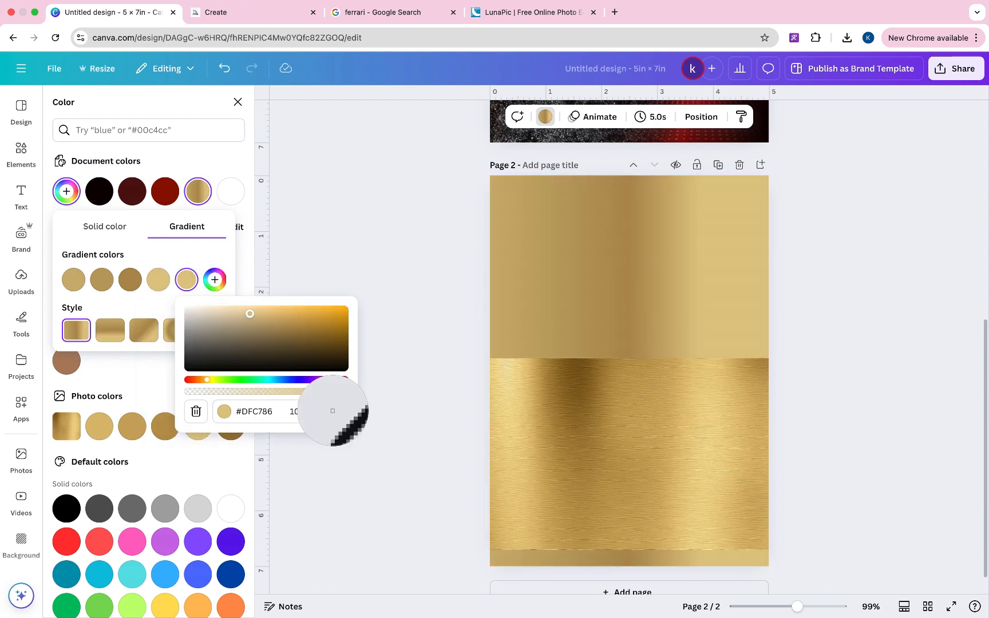
{"action": "left_click", "coordinate": [231, 430]}
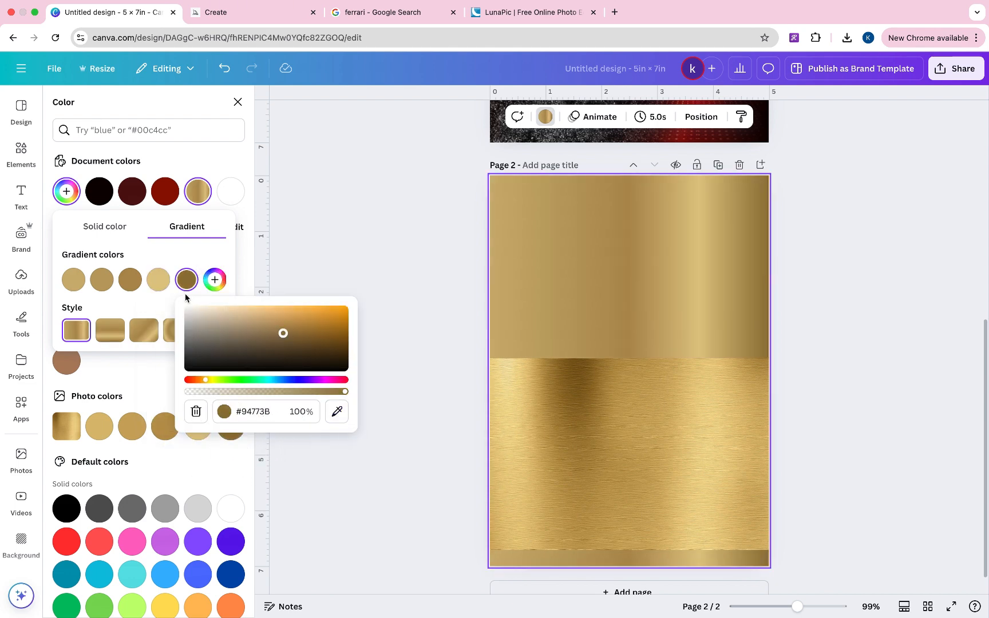
{"action": "mouse_move", "coordinate": [161, 287]}
{"action": "left_click", "coordinate": [214, 279]}
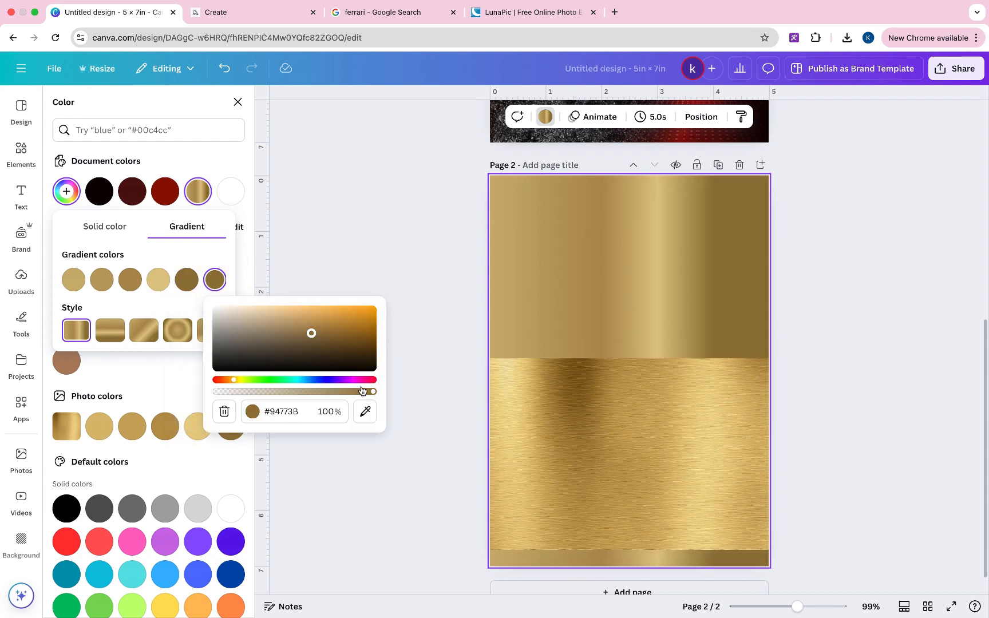
{"action": "left_click", "coordinate": [365, 411]}
{"action": "left_click", "coordinate": [159, 281]}
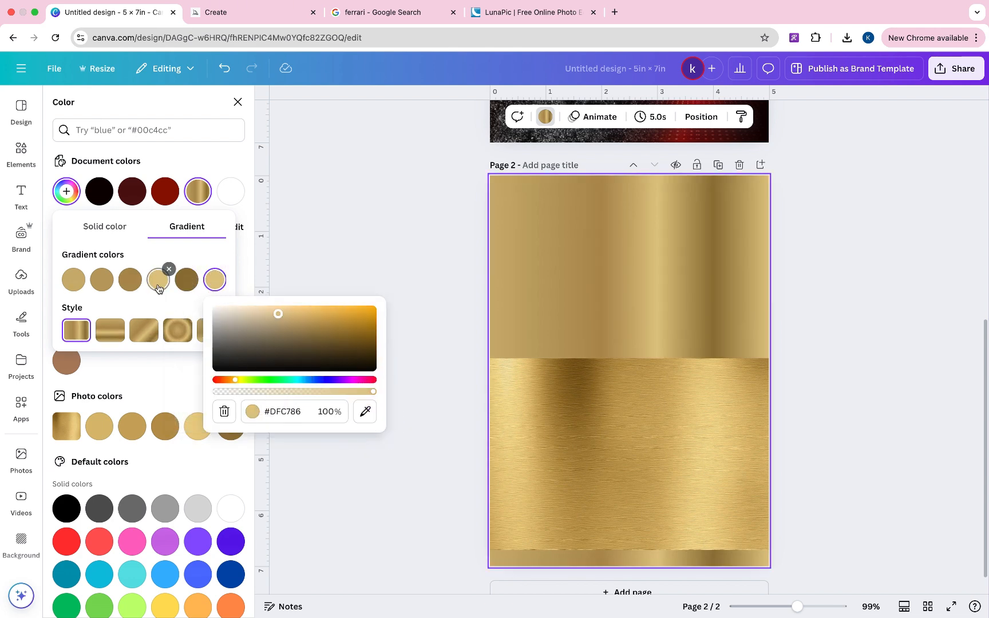
- Reorder the stops, moving light gold to third place and dark gold #94773B to second
{"action": "left_click_drag", "start_coordinate": [160, 288], "coordinate": [123, 279]}
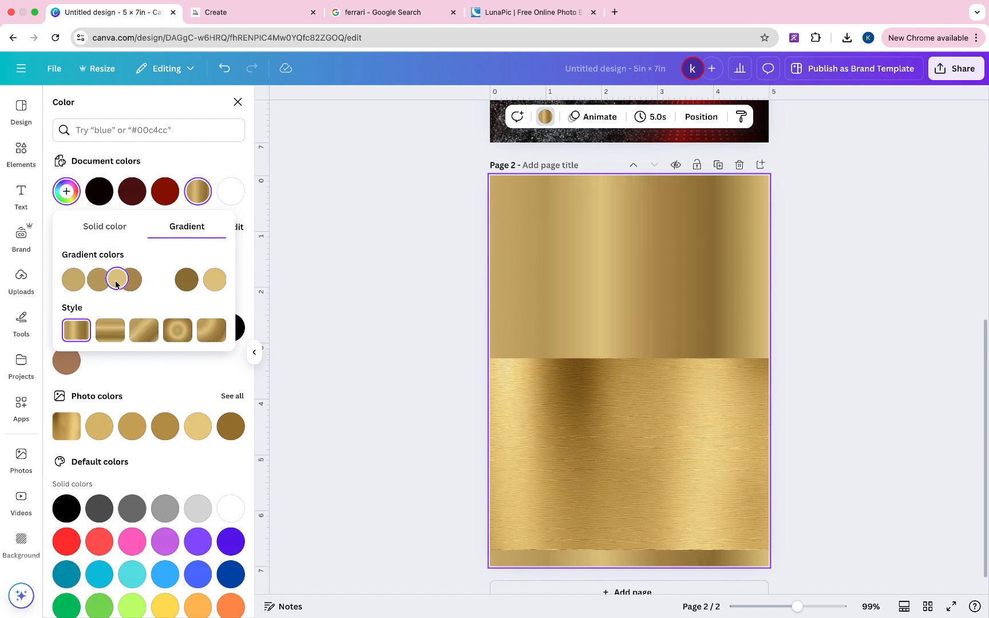
{"action": "left_click", "coordinate": [192, 281]}
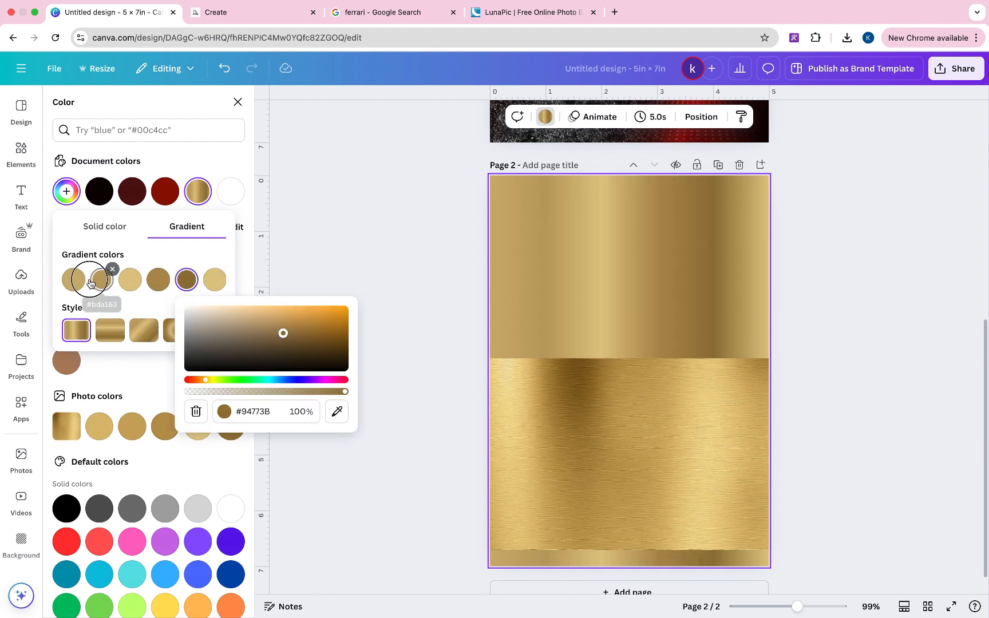
{"action": "left_click", "coordinate": [153, 309]}
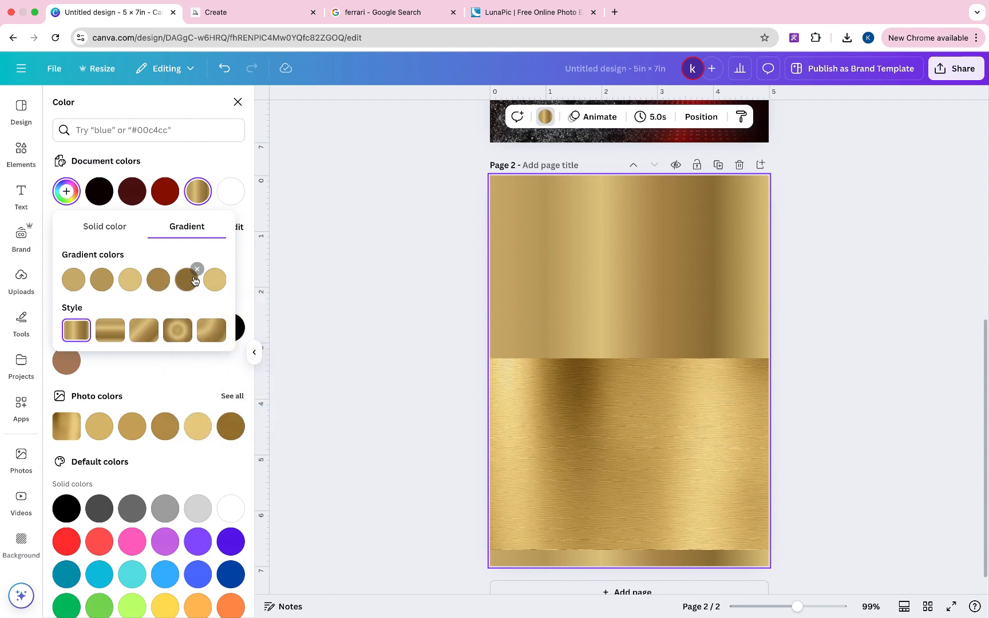
{"action": "left_click_drag", "start_coordinate": [191, 278], "coordinate": [103, 279]}
- Compare the diagonal and other gradient styles, then settle on vertical stripes
{"action": "left_click", "coordinate": [151, 331]}
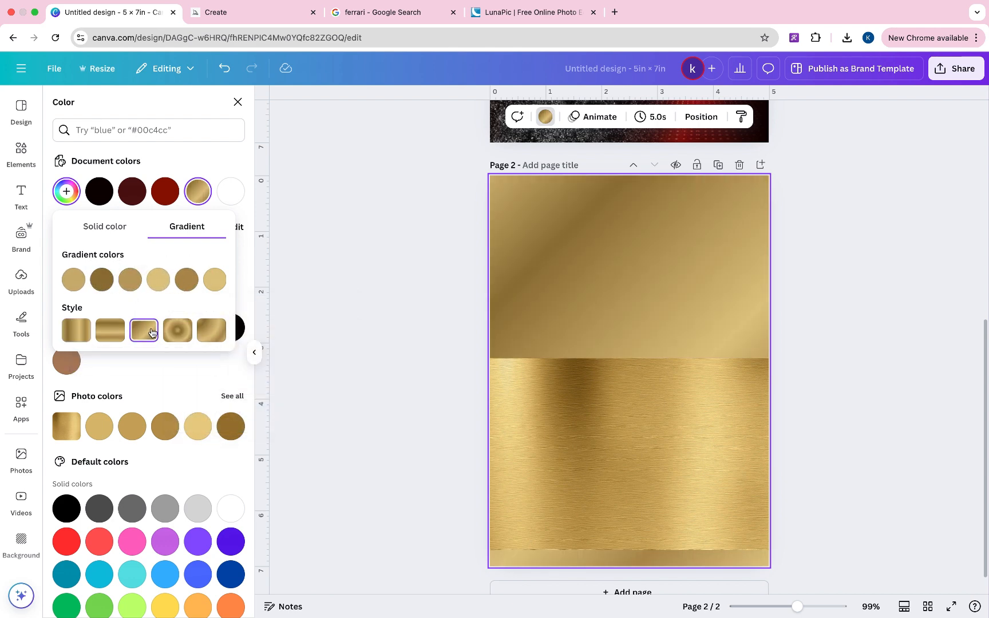
{"action": "left_click", "coordinate": [109, 330]}
{"action": "left_click", "coordinate": [77, 331]}
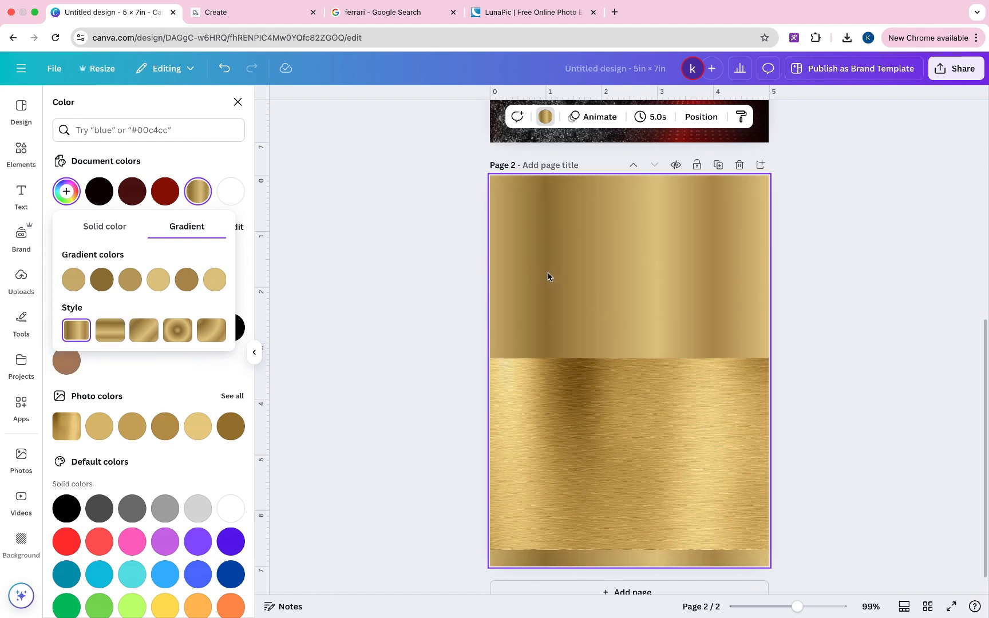
- Add another gold stop #B18F52 and move the dark gold stop to the front
{"action": "scroll", "coordinate": [172, 280], "scroll_direction": "right", "scroll_amount": 2}
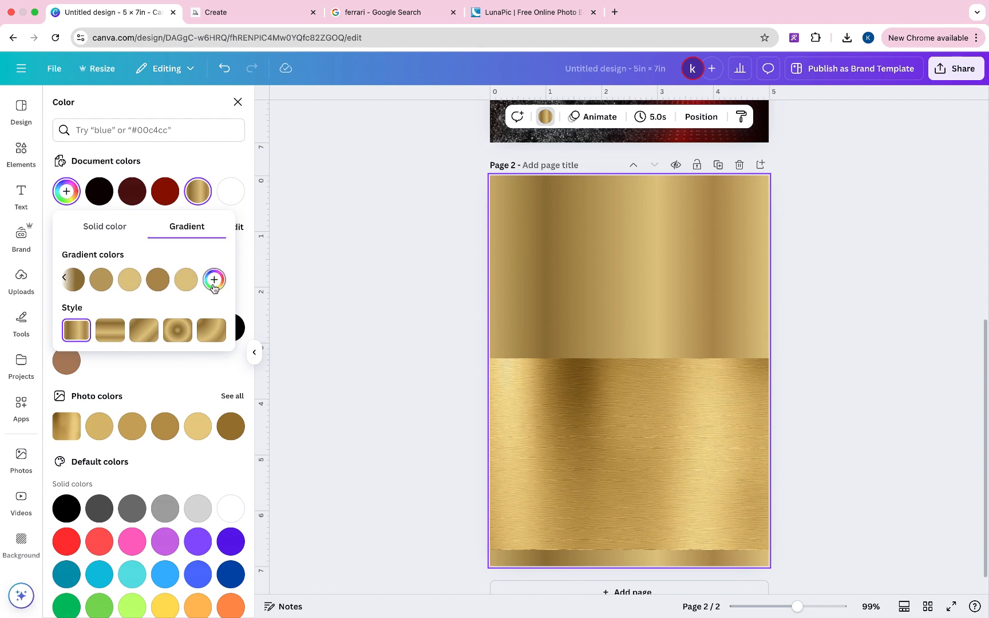
{"action": "left_click", "coordinate": [214, 281]}
{"action": "left_click", "coordinate": [365, 411]}
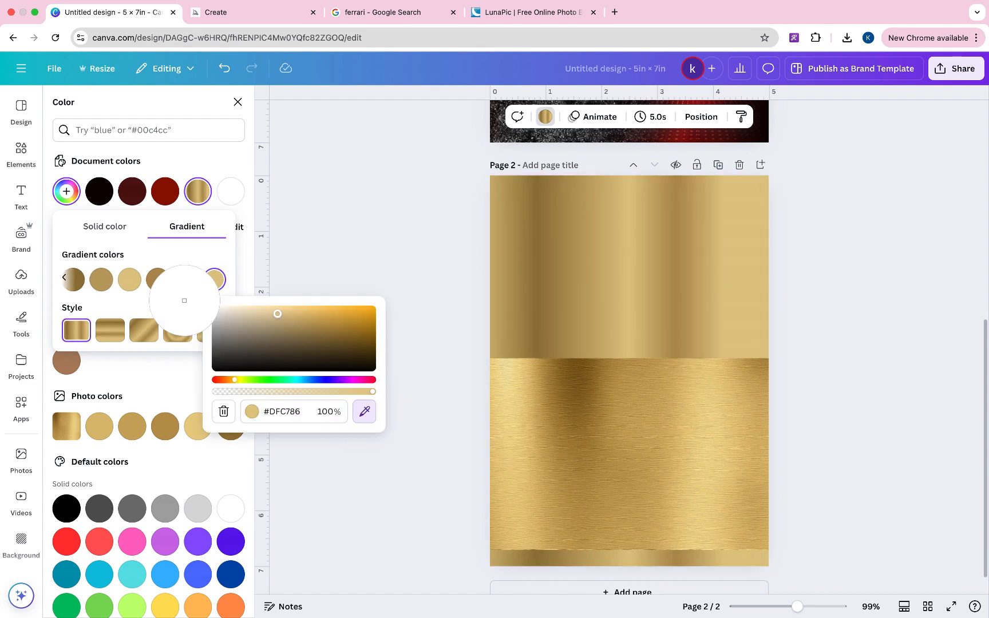
{"action": "left_click", "coordinate": [159, 283]}
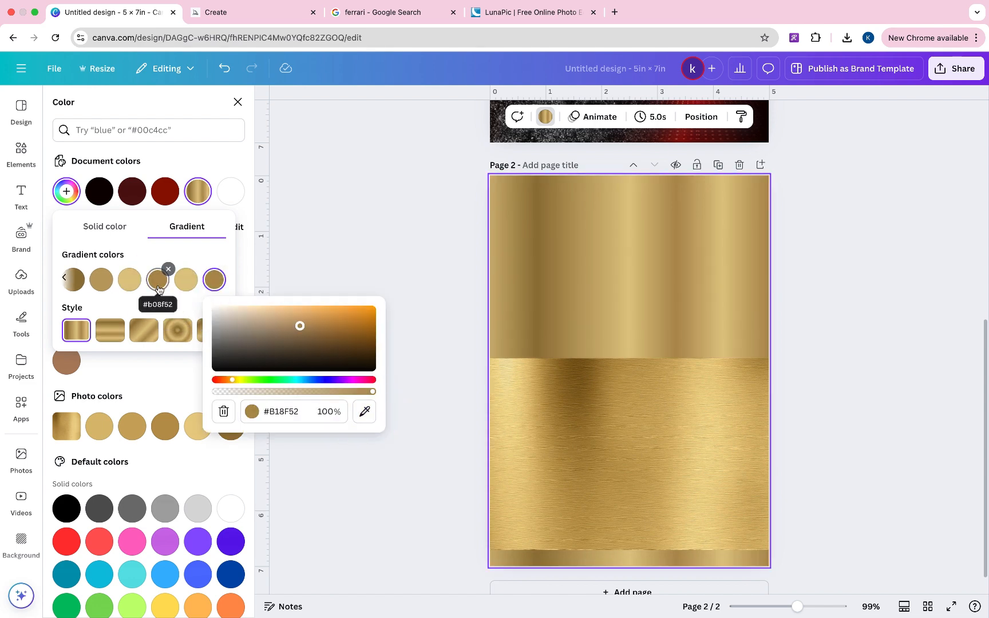
{"action": "scroll", "coordinate": [119, 281], "scroll_direction": "left", "scroll_amount": 2}
{"action": "left_click_drag", "start_coordinate": [102, 284], "coordinate": [65, 286]}
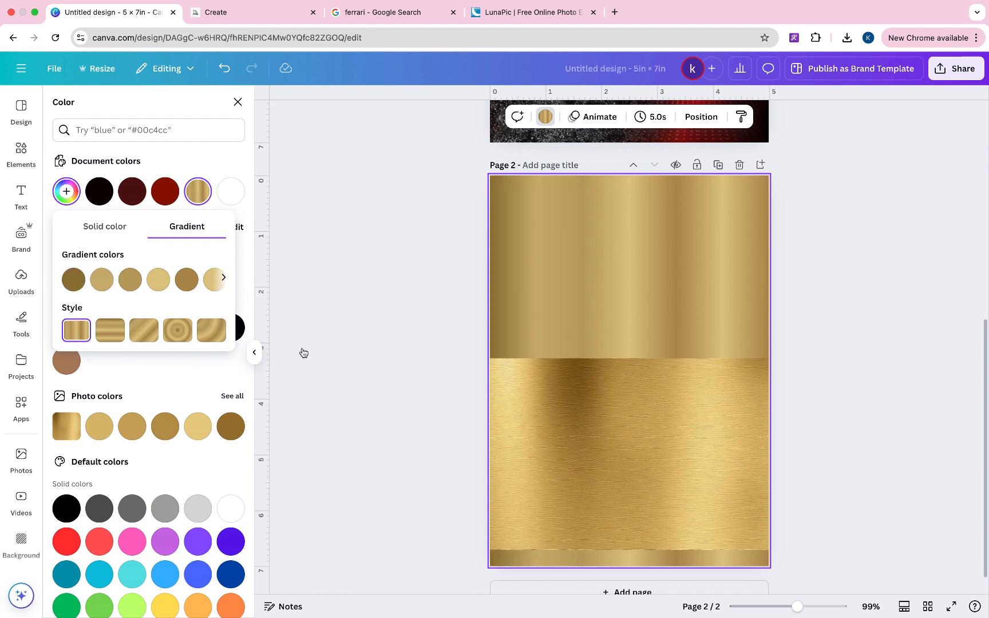
- Delete the brushed-metal gold photo from the lower half of page 2
{"action": "left_click", "coordinate": [708, 386]}
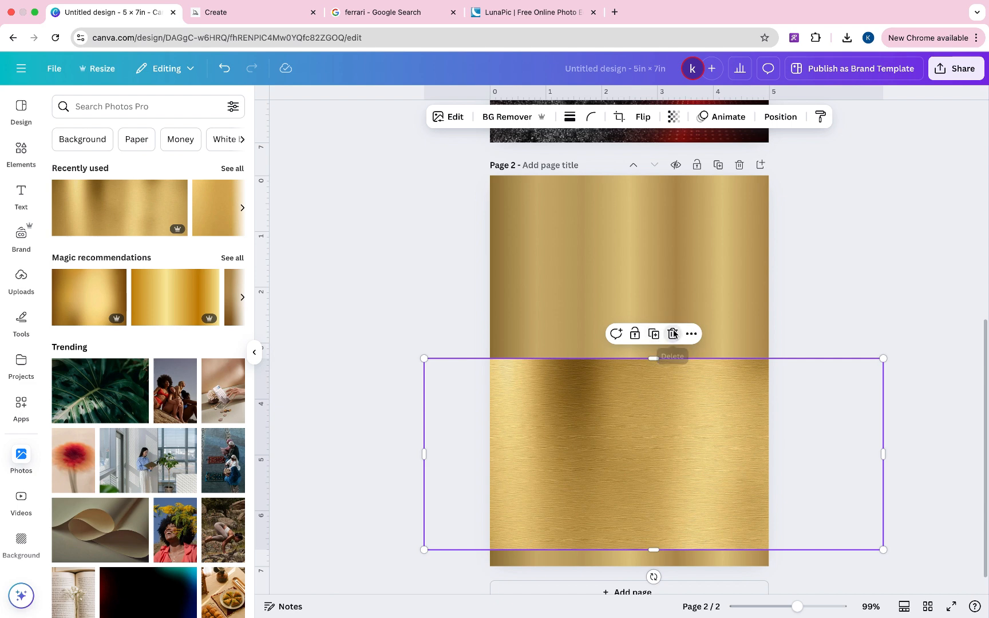
{"action": "left_click", "coordinate": [672, 333]}
{"action": "scroll", "coordinate": [673, 333], "scroll_direction": "up", "scroll_amount": 3}
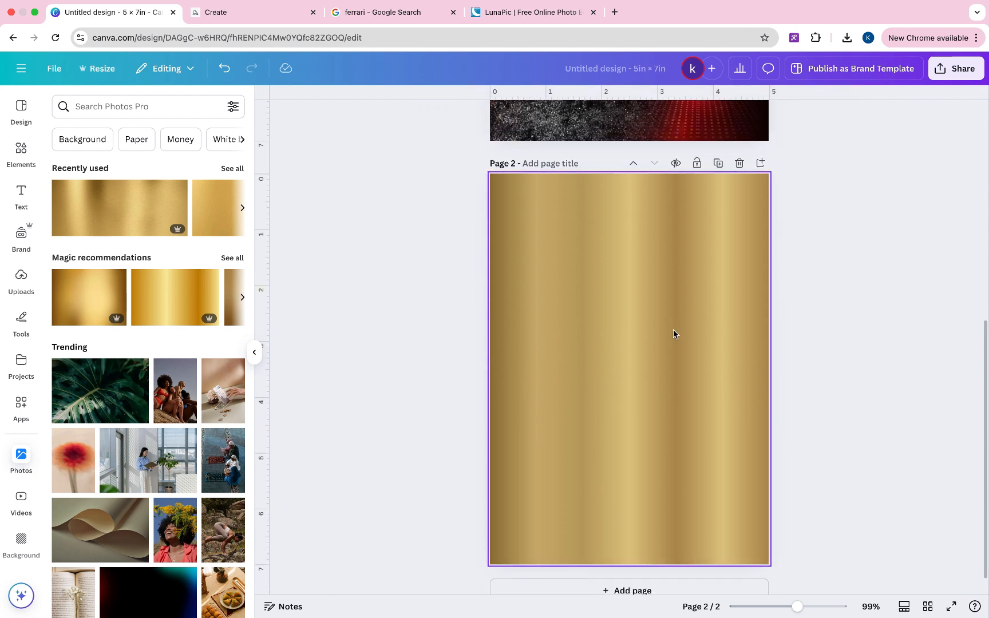
{"action": "left_click", "coordinate": [22, 194]}
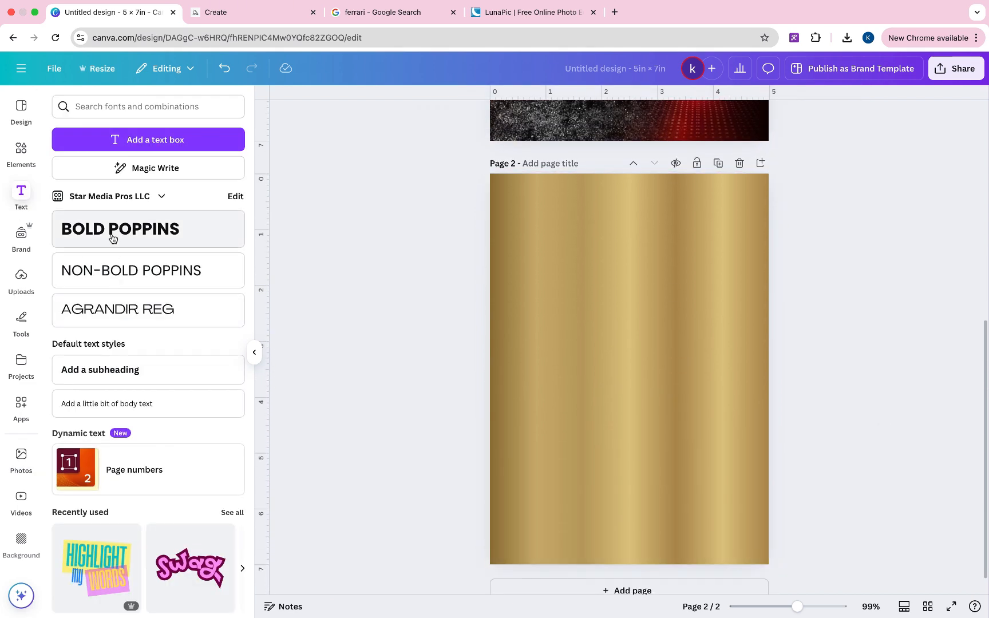
- Add a body text box to page 2 and, after trying Buccane Regular, set it to Old Standard
{"action": "left_click", "coordinate": [134, 404]}
{"action": "left_click", "coordinate": [390, 119]}
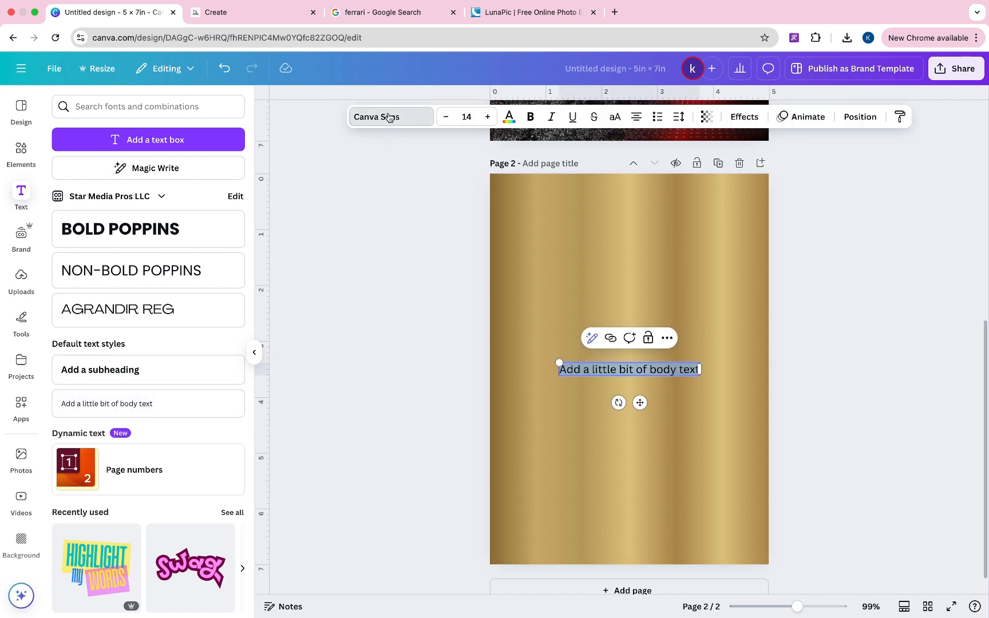
{"action": "scroll", "coordinate": [95, 345], "scroll_direction": "down", "scroll_amount": 2}
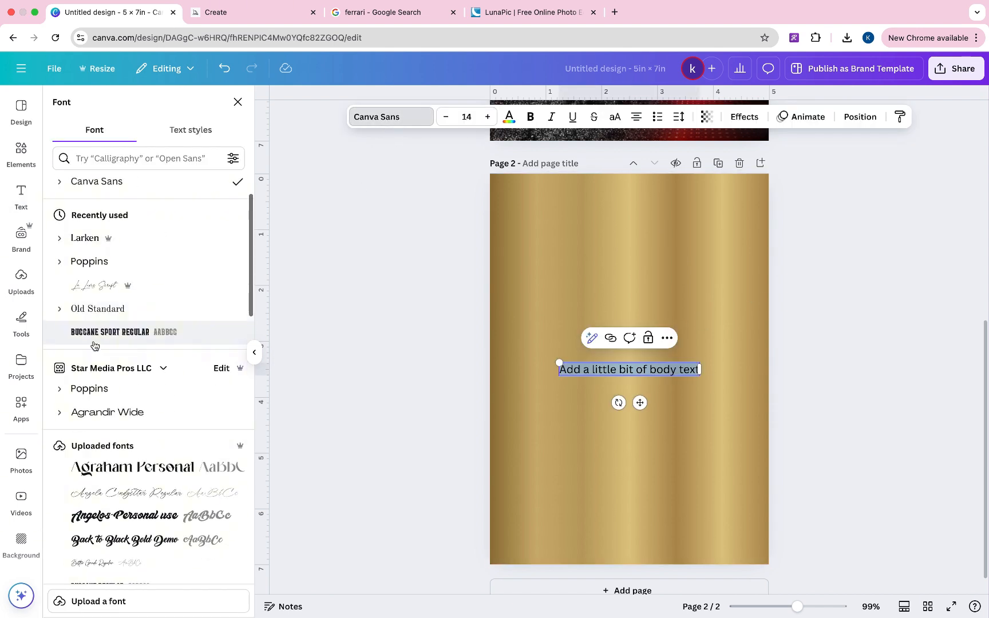
{"action": "scroll", "coordinate": [95, 345], "scroll_direction": "down", "scroll_amount": 8}
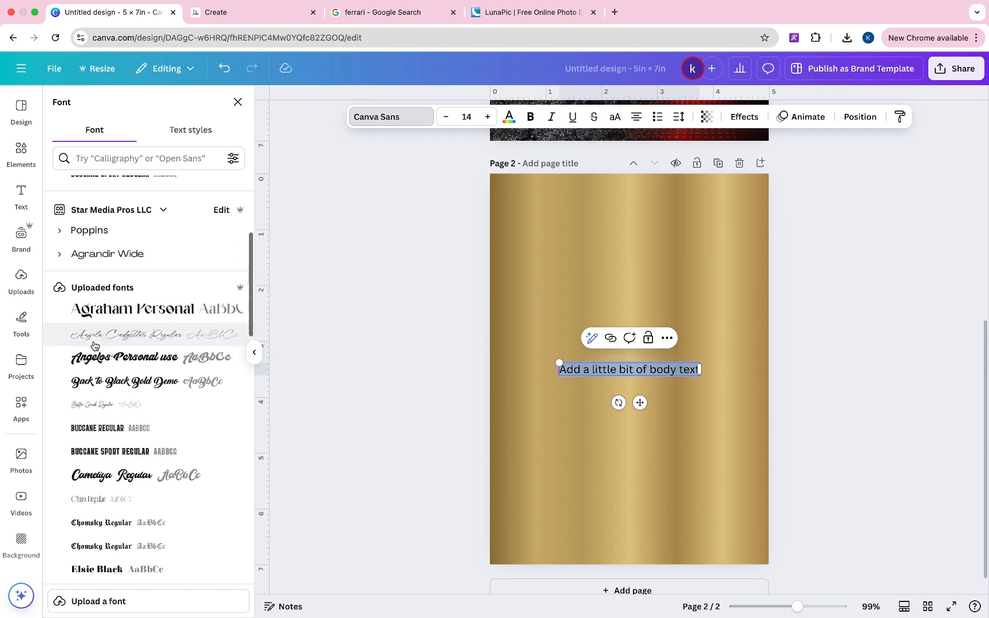
{"action": "left_click", "coordinate": [96, 358]}
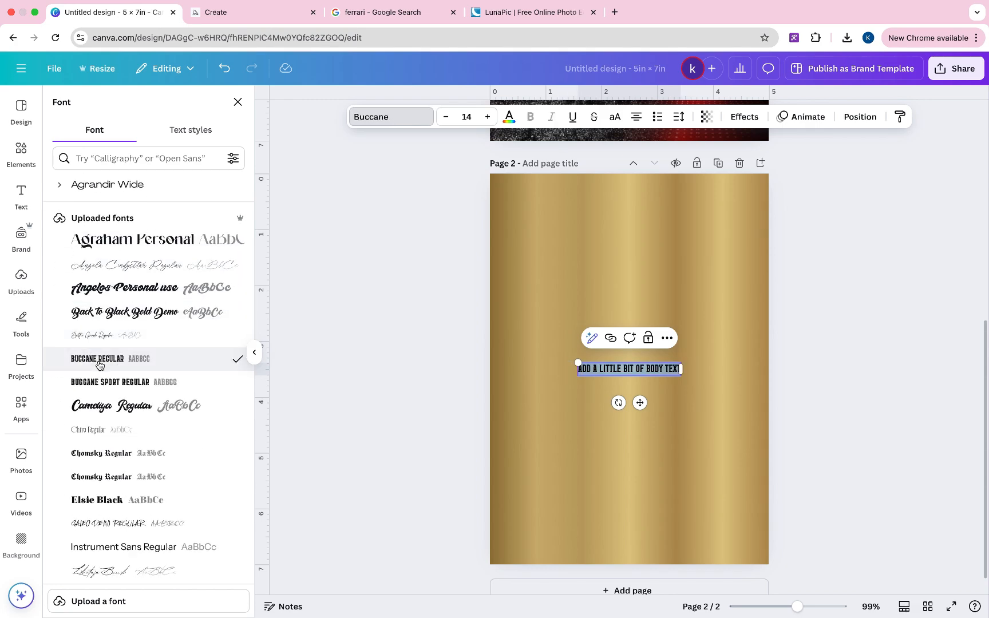
{"action": "scroll", "coordinate": [108, 360], "scroll_direction": "down", "scroll_amount": 1}
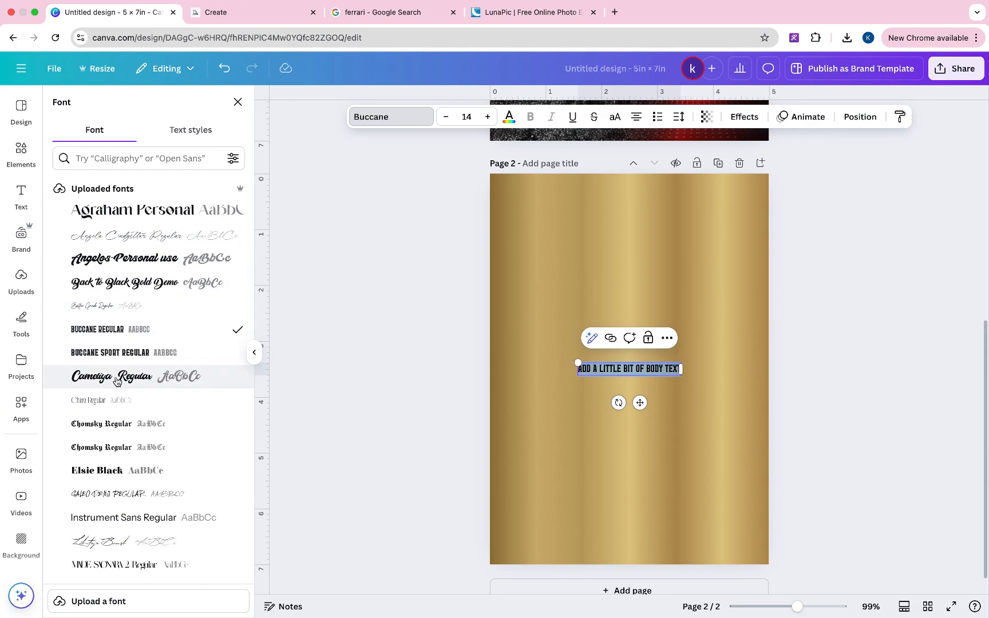
{"action": "scroll", "coordinate": [117, 382], "scroll_direction": "down", "scroll_amount": 4}
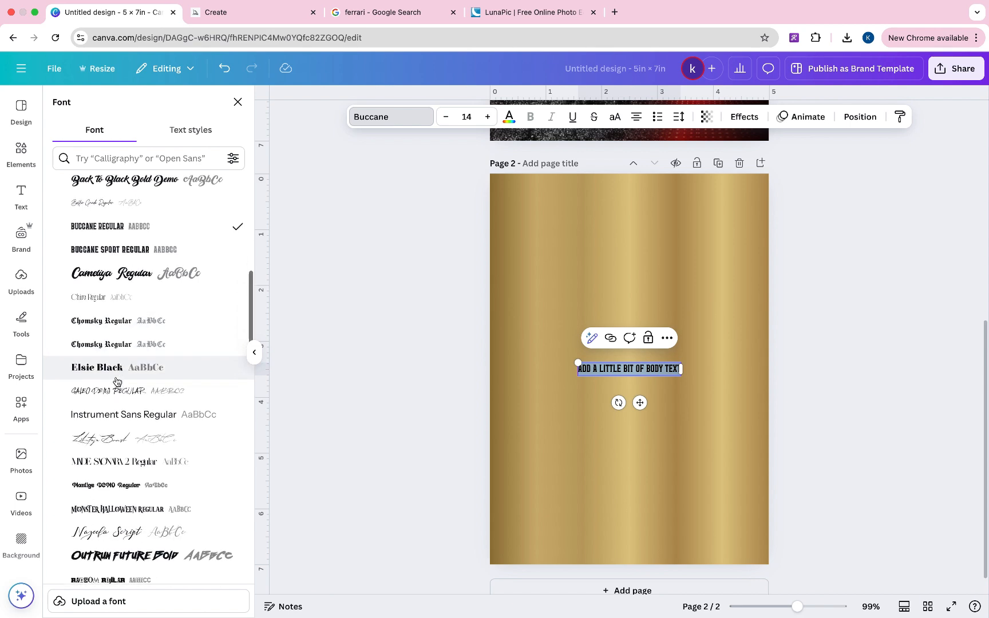
{"action": "scroll", "coordinate": [116, 382], "scroll_direction": "down", "scroll_amount": 5}
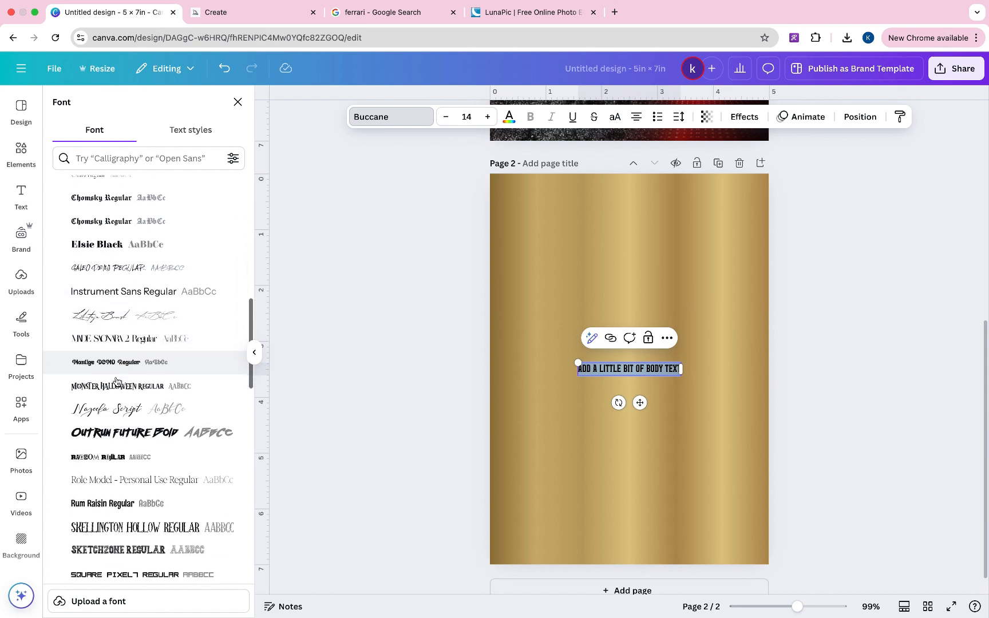
{"action": "scroll", "coordinate": [117, 381], "scroll_direction": "down", "scroll_amount": 6}
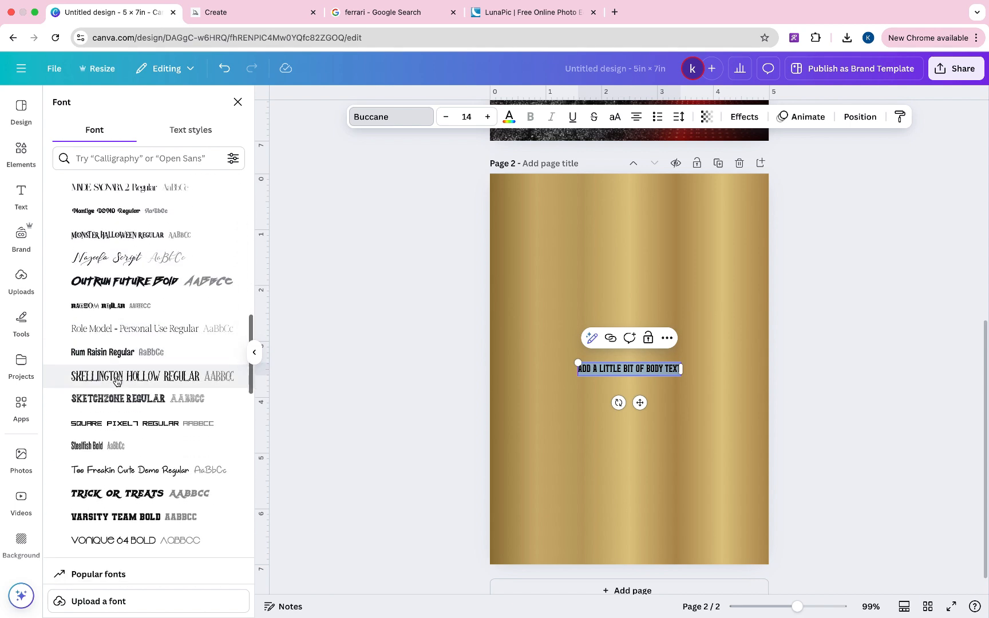
{"action": "scroll", "coordinate": [121, 442], "scroll_direction": "up", "scroll_amount": 8}
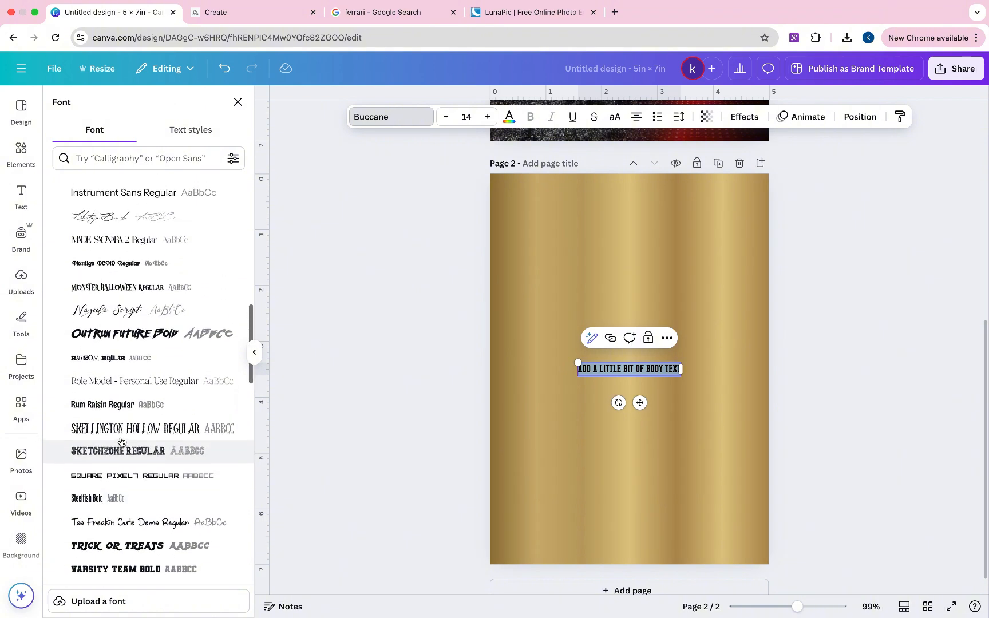
{"action": "scroll", "coordinate": [121, 441], "scroll_direction": "up", "scroll_amount": 5}
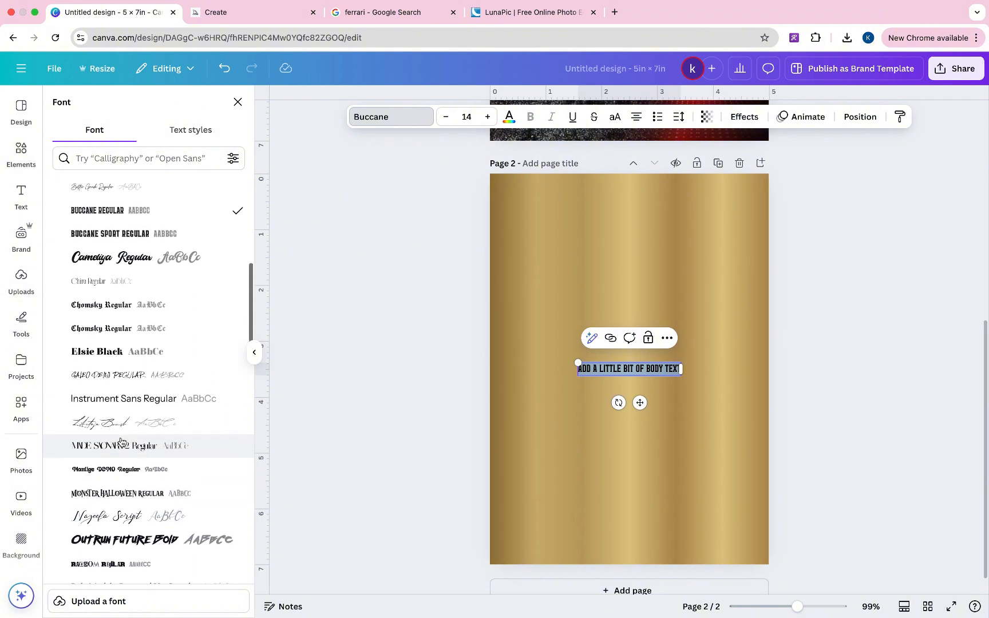
{"action": "scroll", "coordinate": [120, 429], "scroll_direction": "up", "scroll_amount": 11}
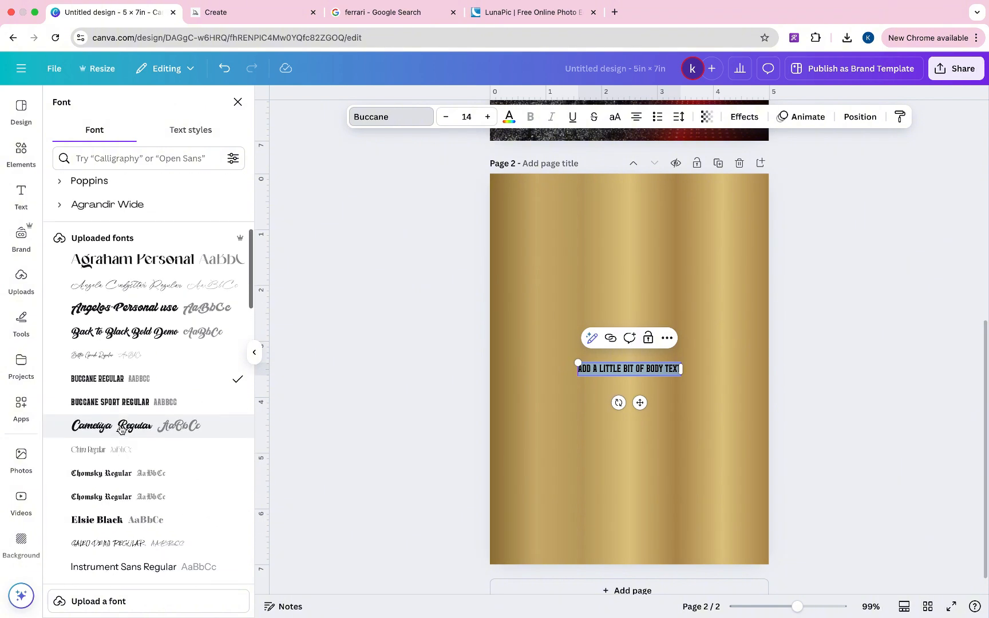
{"action": "scroll", "coordinate": [120, 428], "scroll_direction": "down", "scroll_amount": 1}
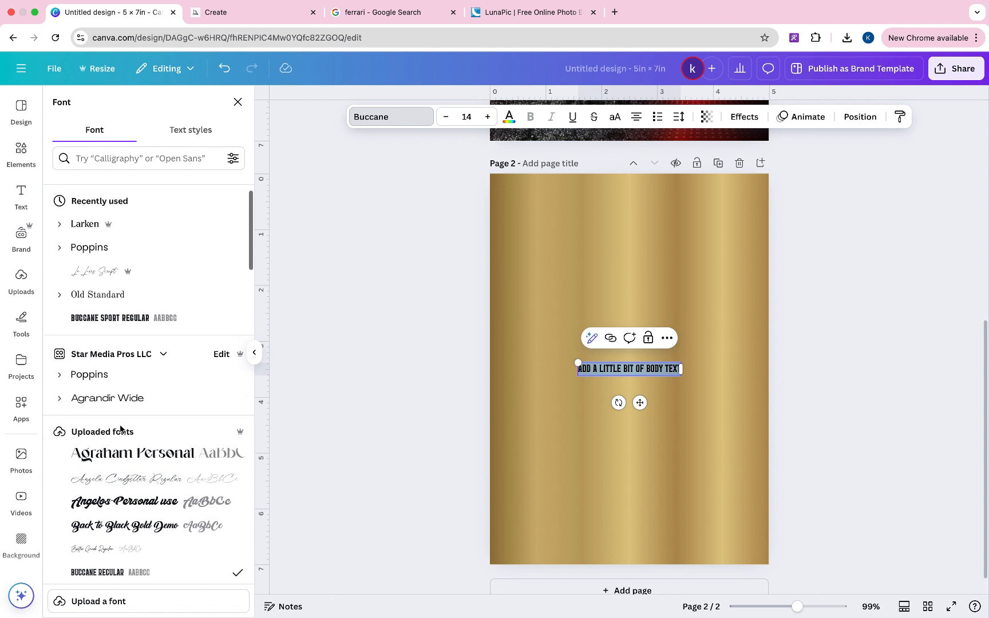
{"action": "left_click", "coordinate": [118, 297]}
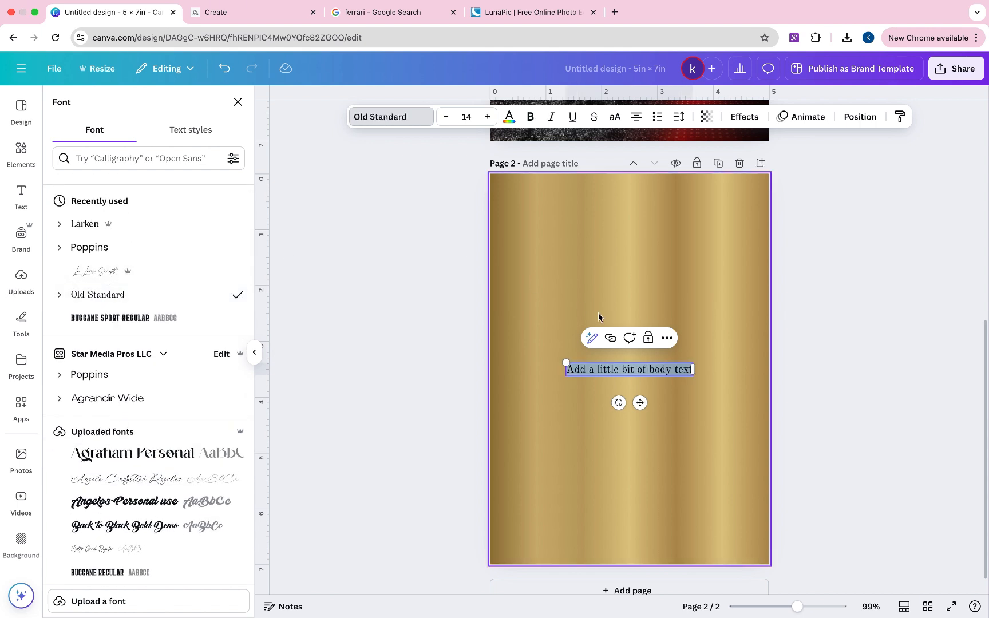
{"action": "left_click", "coordinate": [615, 117]}
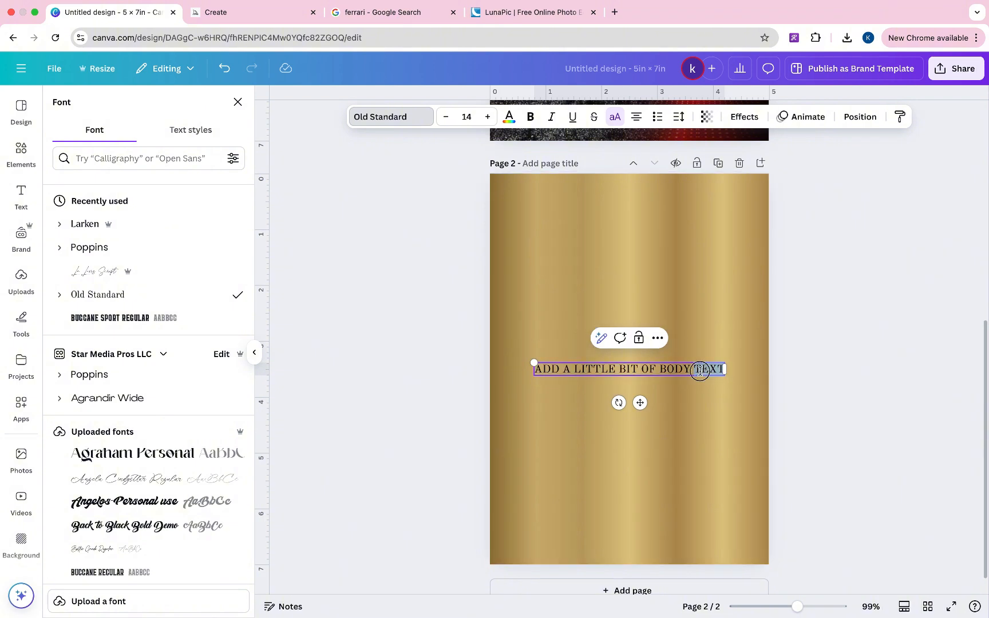
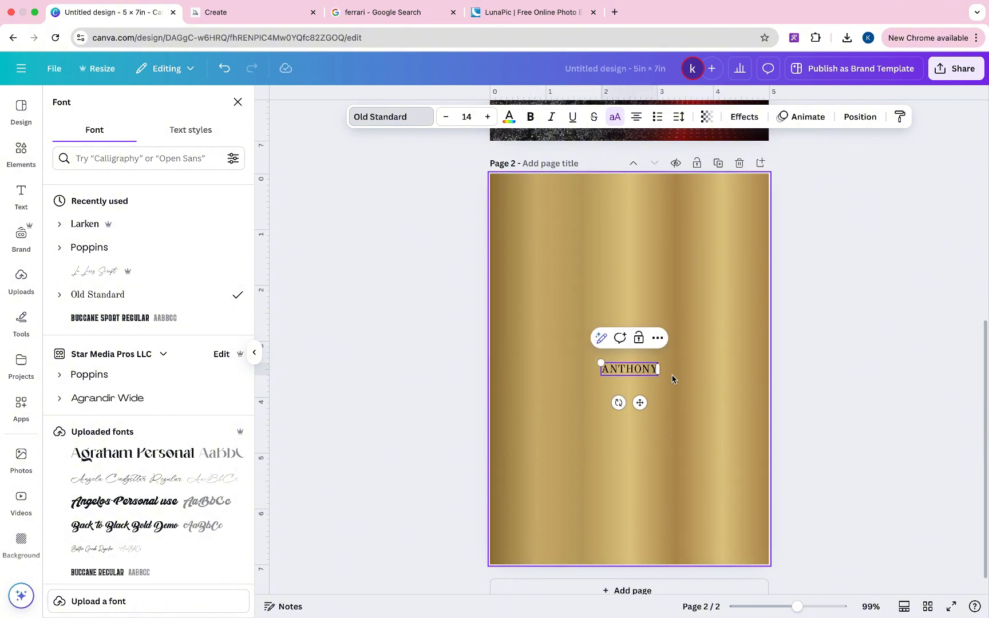
{"action": "left_click_drag", "start_coordinate": [658, 376], "coordinate": [834, 494]}
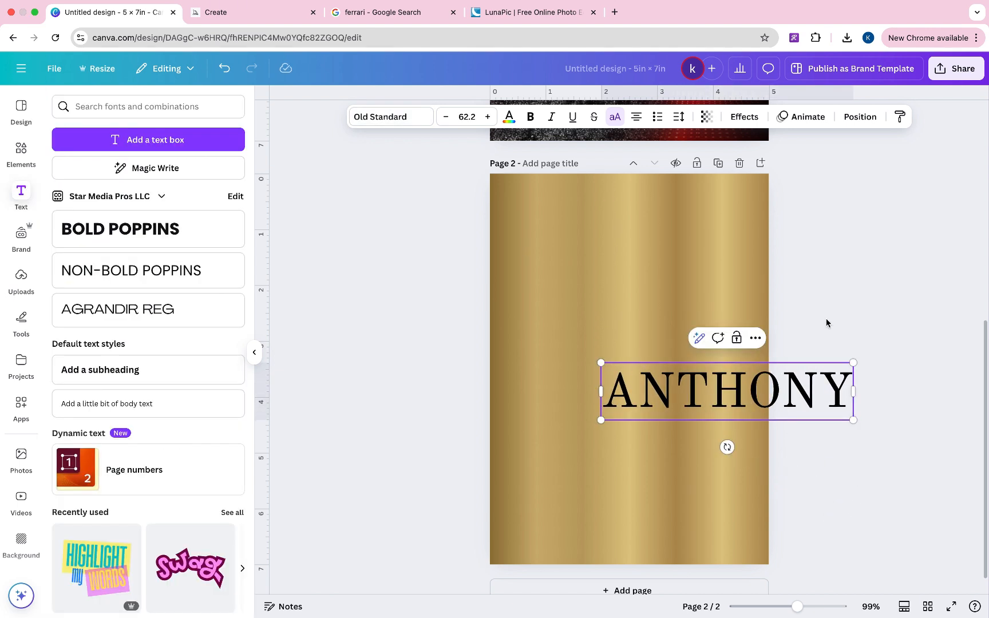
{"action": "left_click_drag", "start_coordinate": [754, 381], "coordinate": [664, 323]}
- Make ANTHONY bold with letter spacing -53 and size 73.5 spanning the page width
{"action": "left_click", "coordinate": [530, 117]}
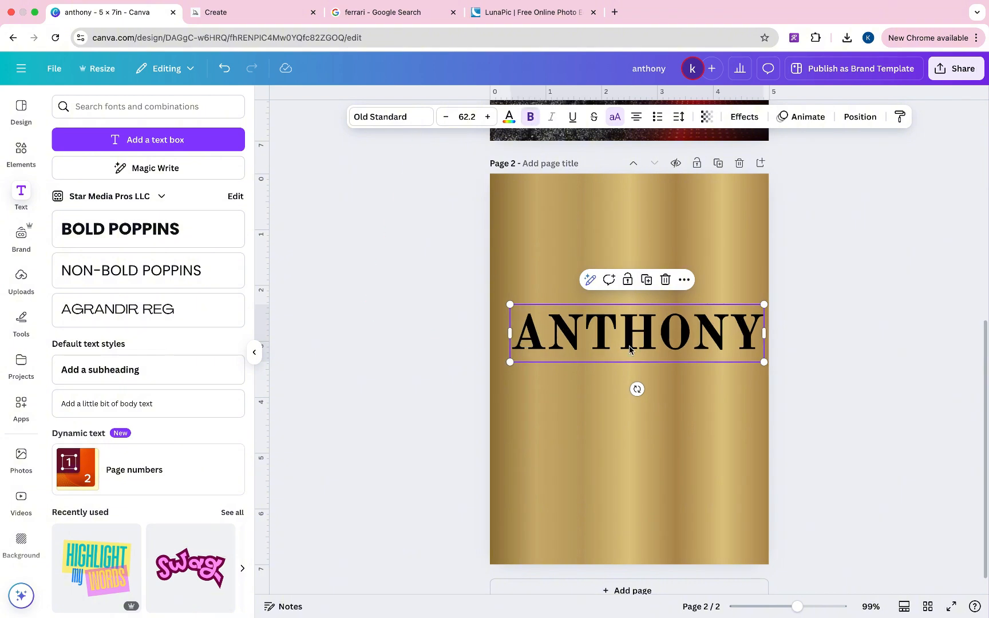
{"action": "left_click", "coordinate": [679, 117]}
{"action": "left_click", "coordinate": [634, 165]}
{"action": "left_click_drag", "start_coordinate": [632, 169], "coordinate": [632, 170]}
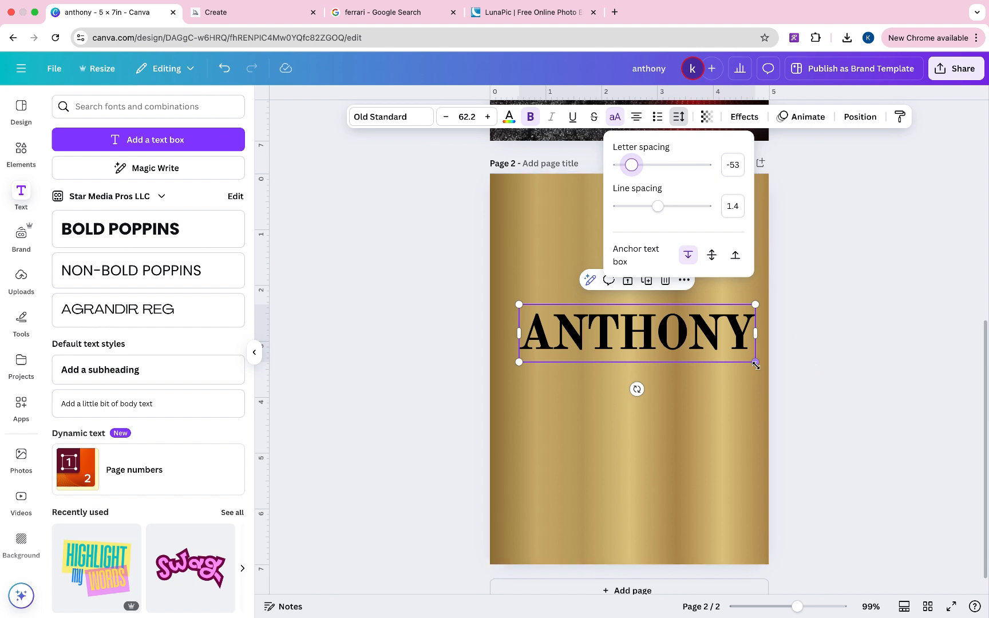
{"action": "left_click_drag", "start_coordinate": [755, 362], "coordinate": [768, 365]}
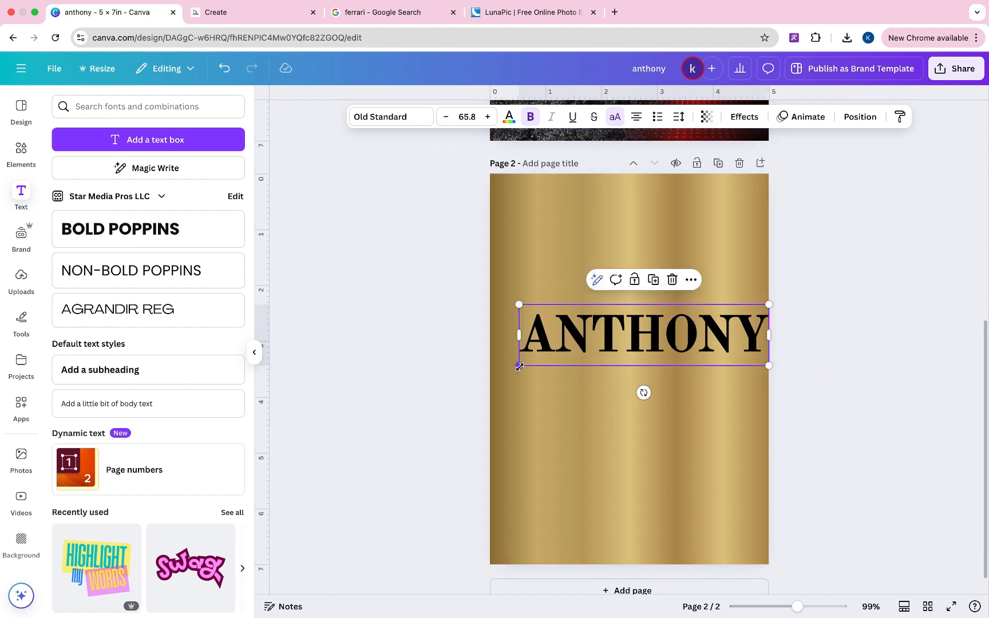
{"action": "left_click_drag", "start_coordinate": [517, 366], "coordinate": [492, 371]}
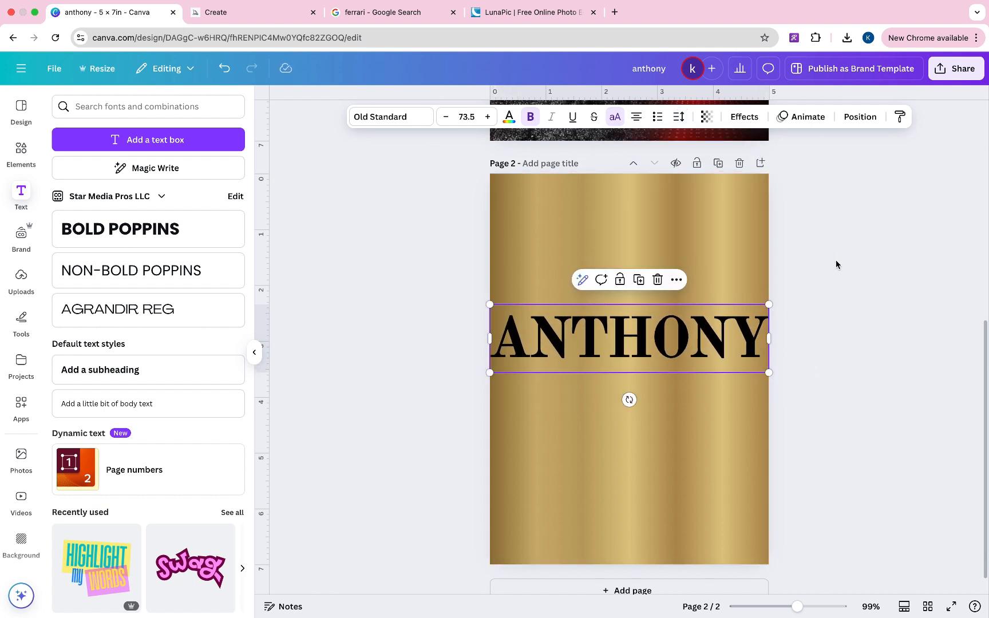
{"action": "left_click", "coordinate": [834, 266]}
{"action": "left_click", "coordinate": [687, 369]}
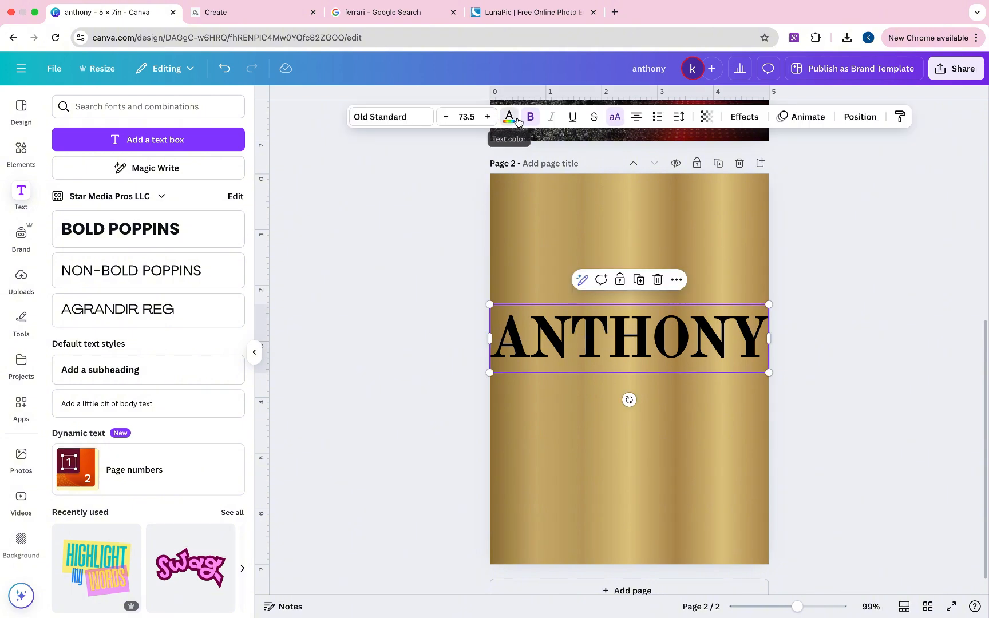
- Make ANTHONY white at transparency 44, then open the design's sharing options
{"action": "left_click", "coordinate": [509, 116]}
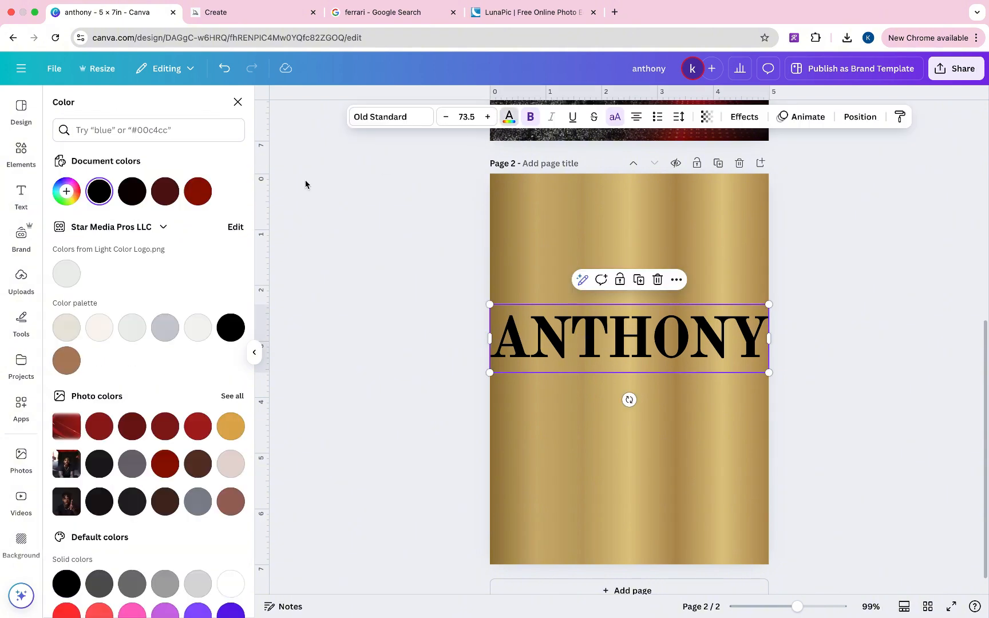
{"action": "left_click", "coordinate": [231, 582]}
{"action": "left_click", "coordinate": [706, 117]}
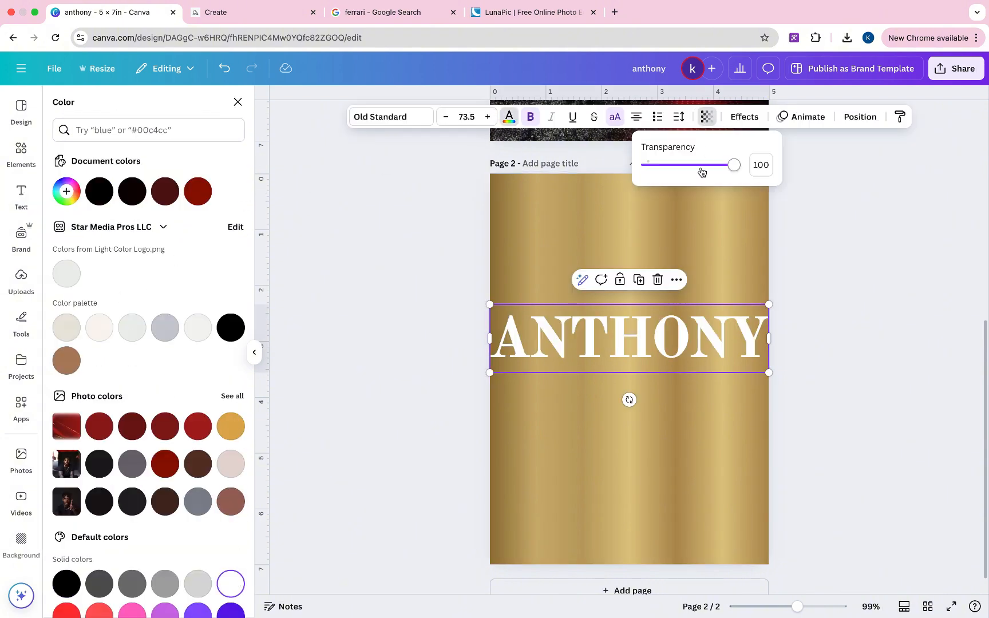
{"action": "left_click_drag", "start_coordinate": [702, 171], "coordinate": [686, 174]}
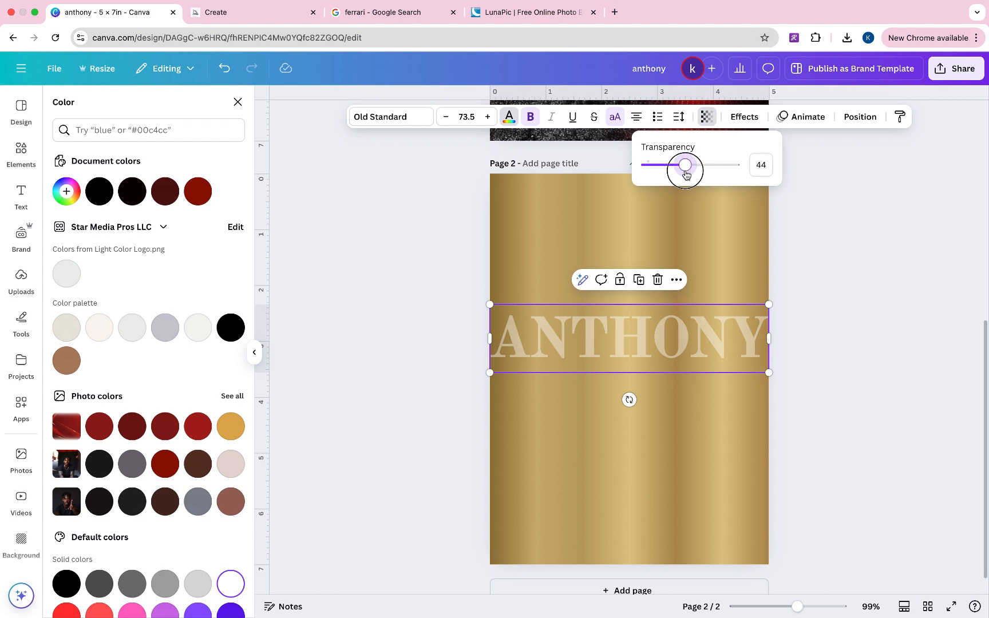
{"action": "left_click", "coordinate": [838, 307]}
{"action": "left_click", "coordinate": [838, 308]}
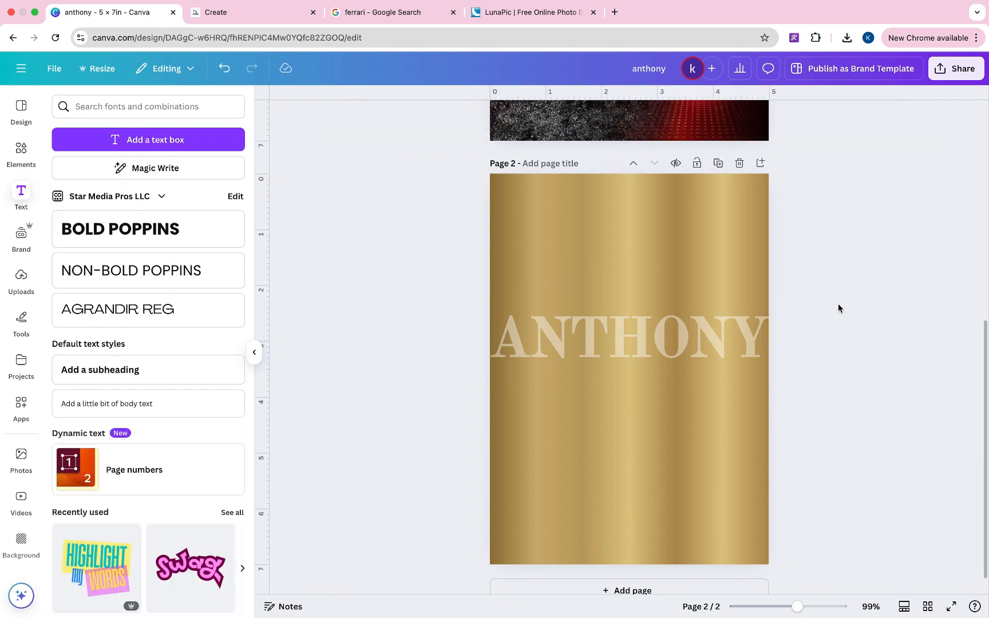
{"action": "left_click", "coordinate": [955, 68]}
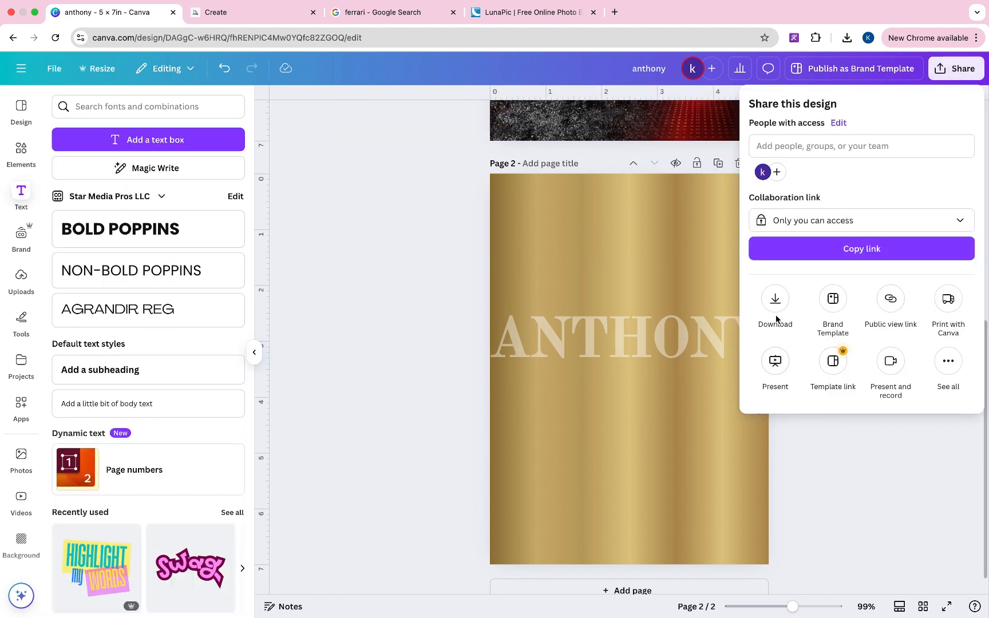
- Download only the current page, Page 2, as a PNG at 1,429 × 2,000 px
{"action": "left_click", "coordinate": [776, 318]}
{"action": "left_click", "coordinate": [964, 316]}
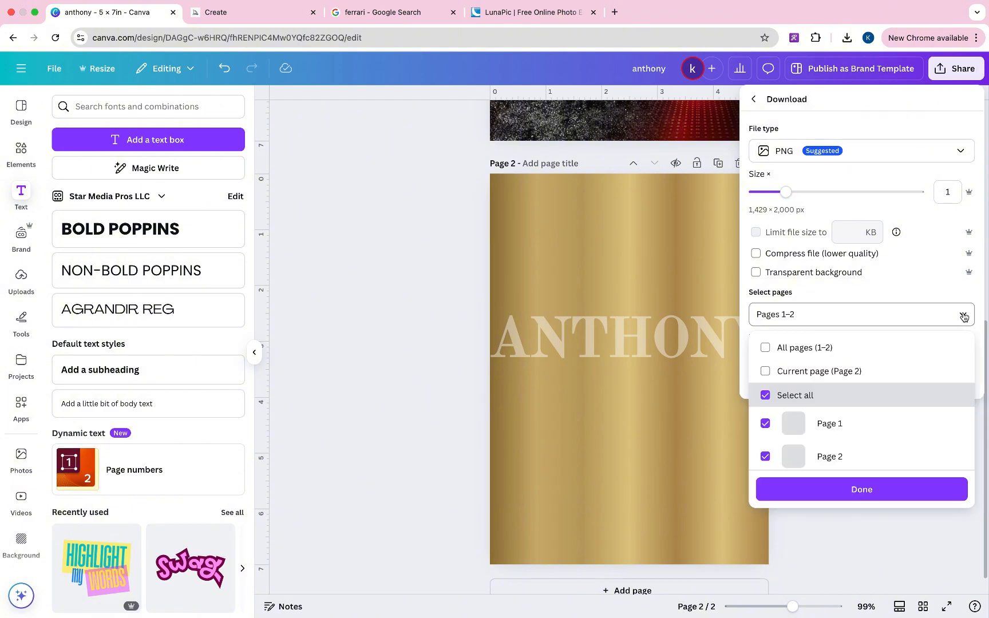
{"action": "left_click", "coordinate": [808, 372]}
{"action": "left_click", "coordinate": [835, 484]}
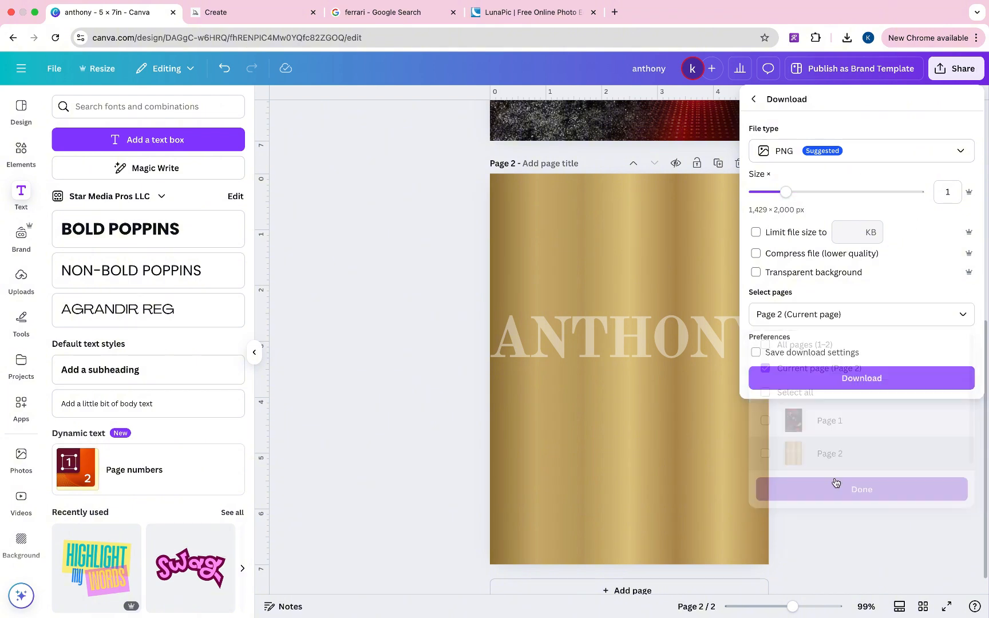
{"action": "left_click", "coordinate": [830, 377]}
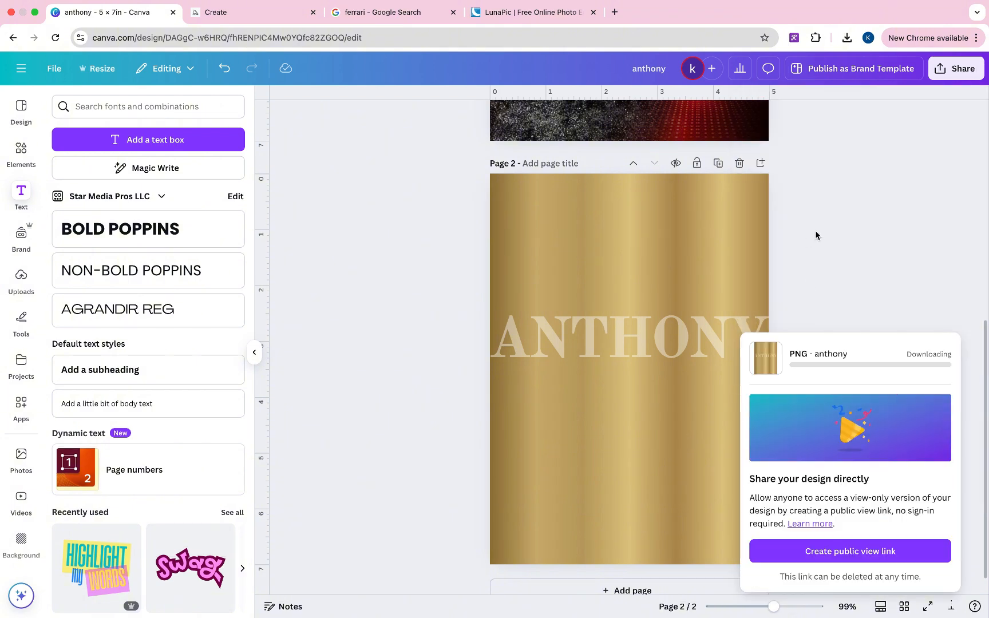
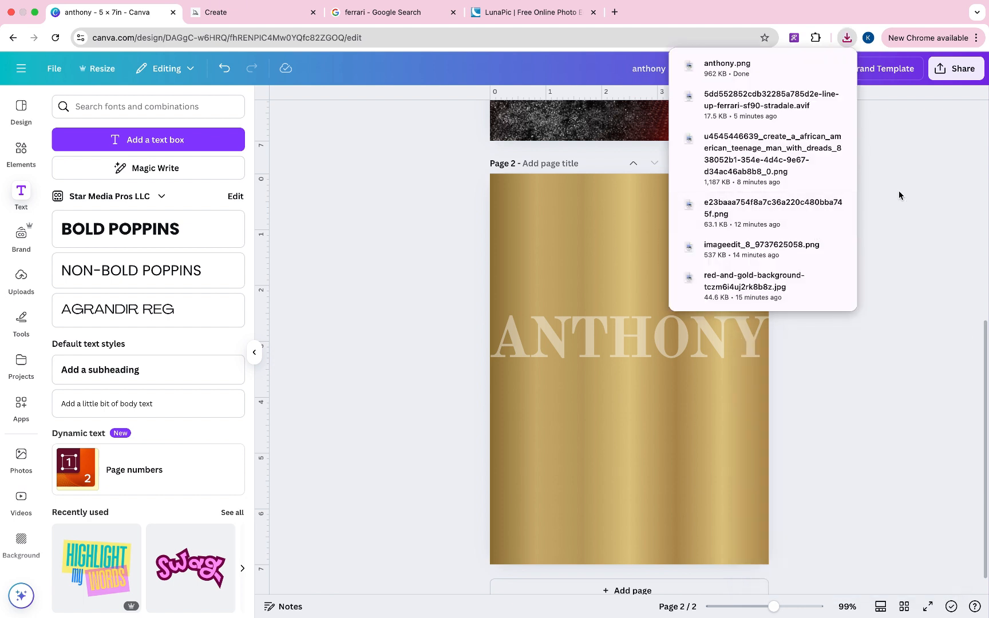
- Drop the downloaded anthony.png gold name image onto Page 1 of the poster
{"action": "scroll", "coordinate": [899, 191], "scroll_direction": "up", "scroll_amount": 10}
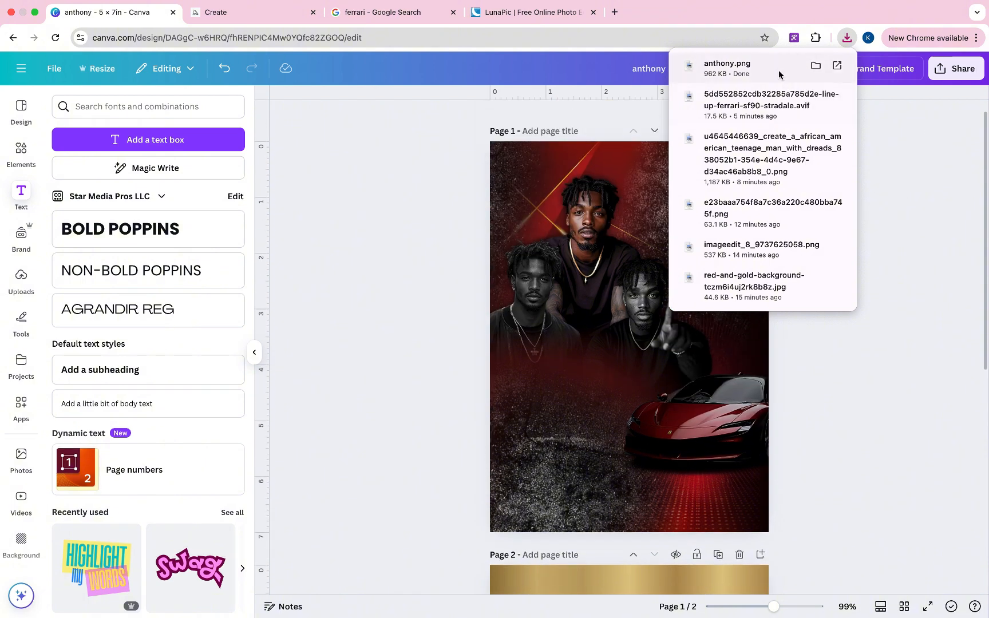
{"action": "left_click_drag", "start_coordinate": [777, 70], "coordinate": [628, 285]}
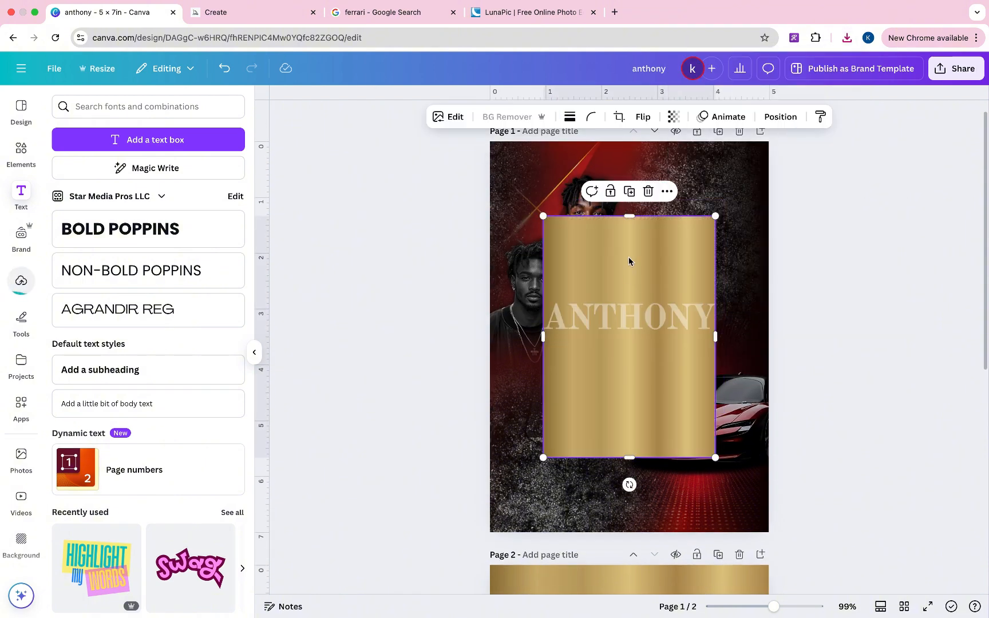
- Crop the gold image to a banner around the name and remove its background
{"action": "left_click_drag", "start_coordinate": [628, 217], "coordinate": [623, 290]}
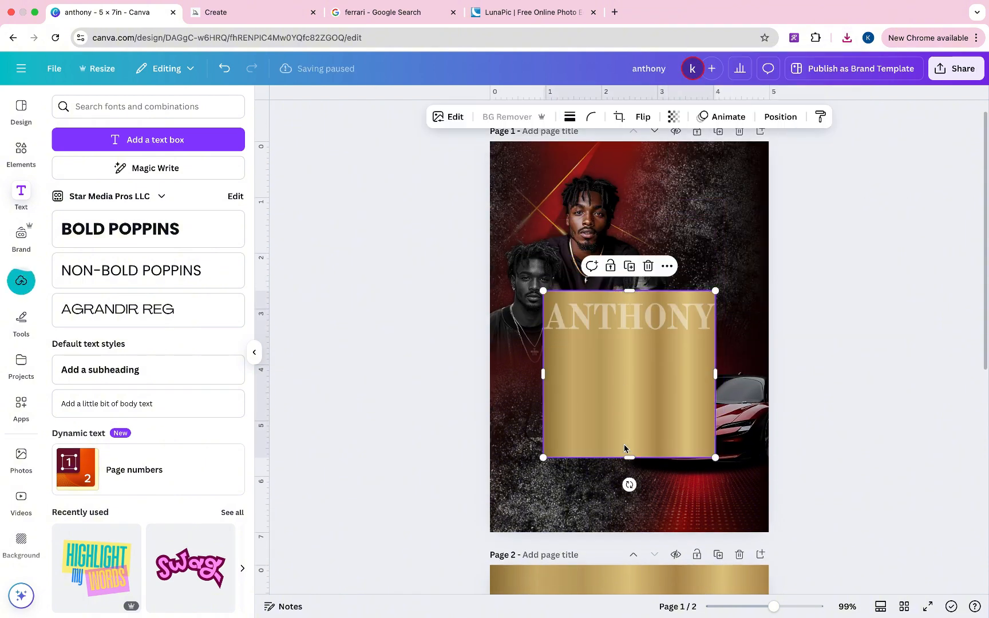
{"action": "left_click_drag", "start_coordinate": [628, 459], "coordinate": [637, 340]}
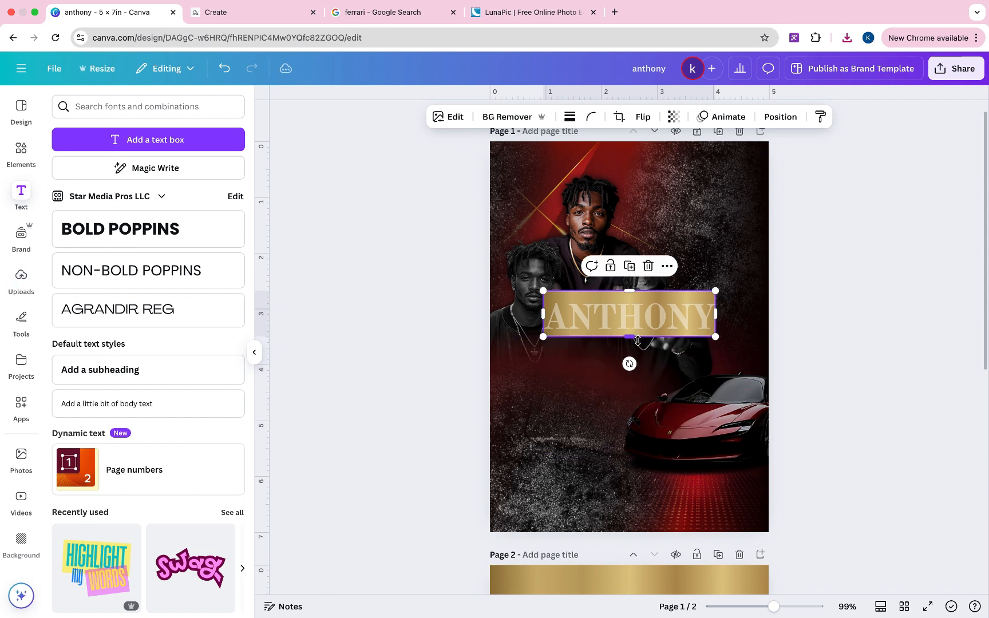
{"action": "left_click", "coordinate": [517, 118]}
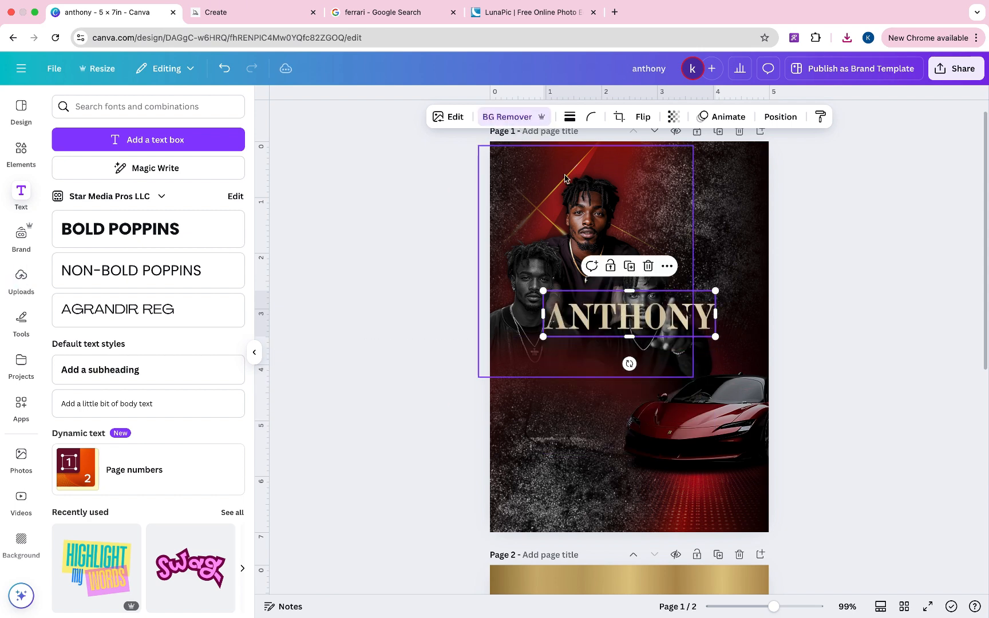
- Enlarge the ANTHONY lettering and centre it across the middle of the page
{"action": "left_click_drag", "start_coordinate": [714, 339], "coordinate": [874, 378]}
{"action": "left_click_drag", "start_coordinate": [799, 346], "coordinate": [759, 384]}
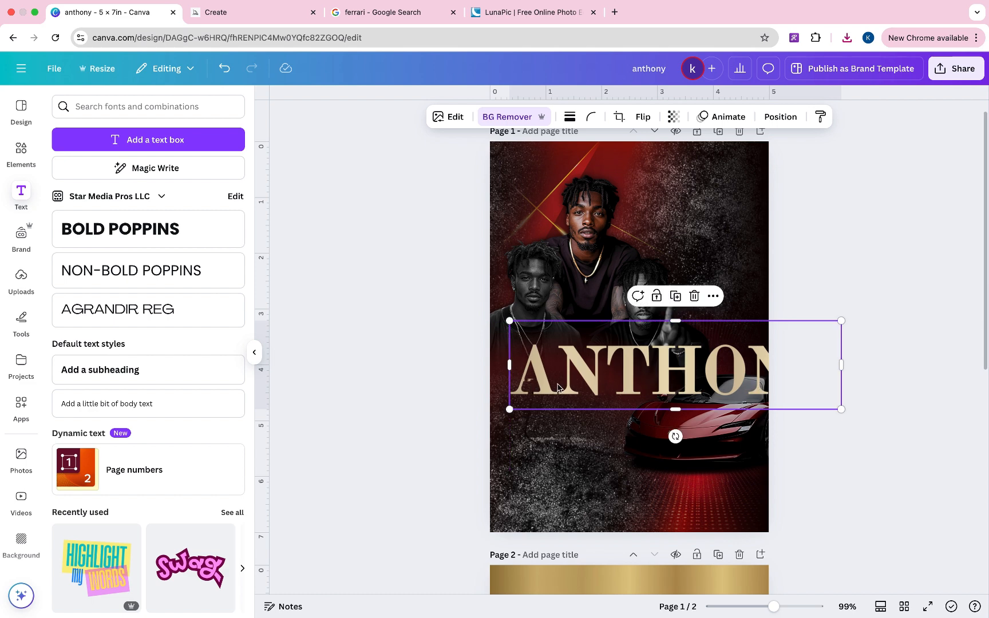
{"action": "left_click_drag", "start_coordinate": [627, 370], "coordinate": [582, 371]}
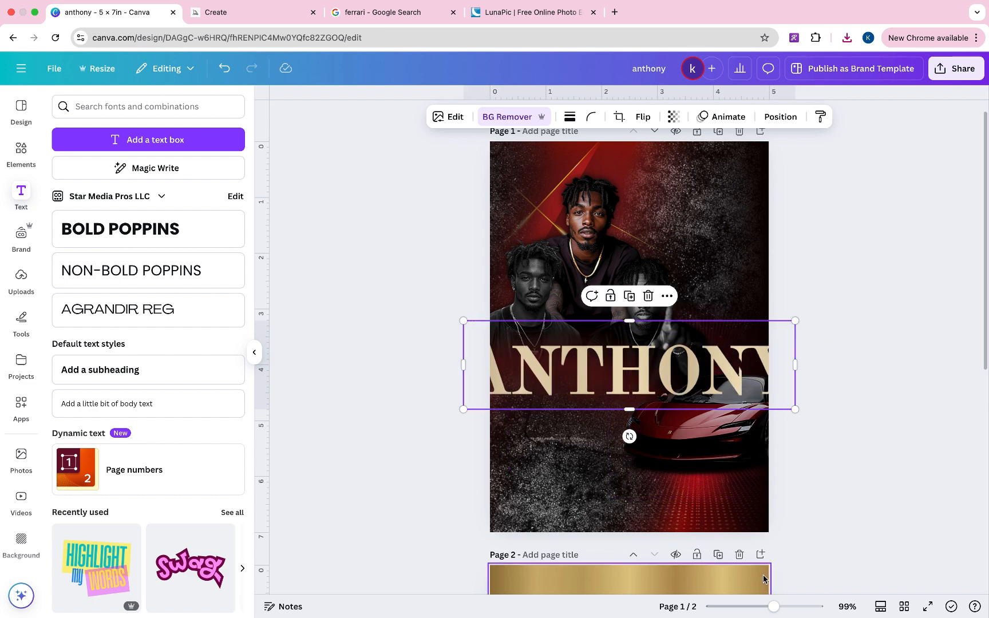
{"action": "left_click", "coordinate": [509, 117]}
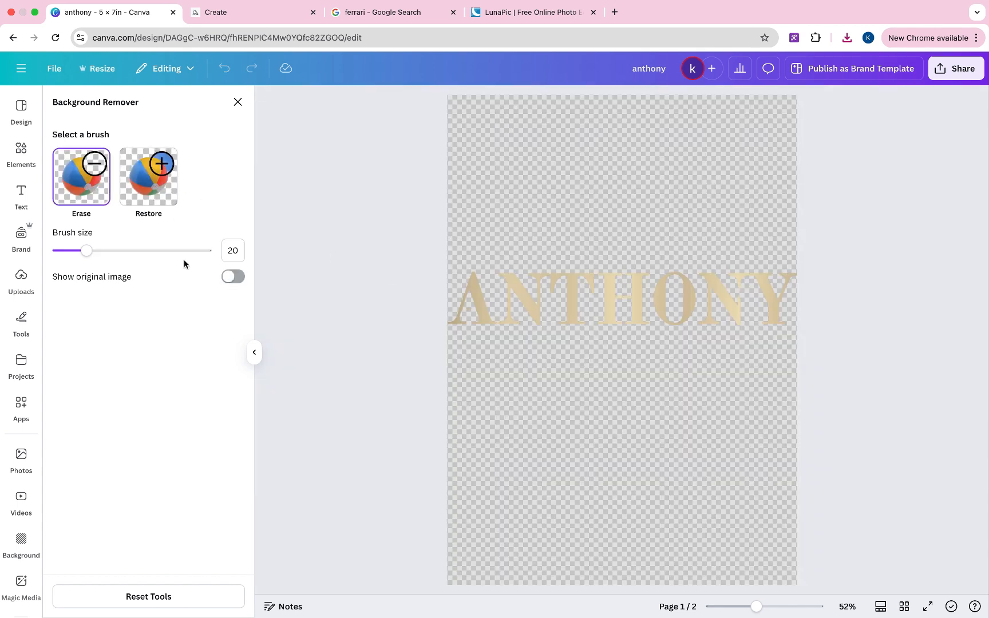
- Touch up the ANTHONY letter edges with a size-1 brush using Erase and Restore
{"action": "left_click_drag", "start_coordinate": [77, 254], "coordinate": [61, 250]}
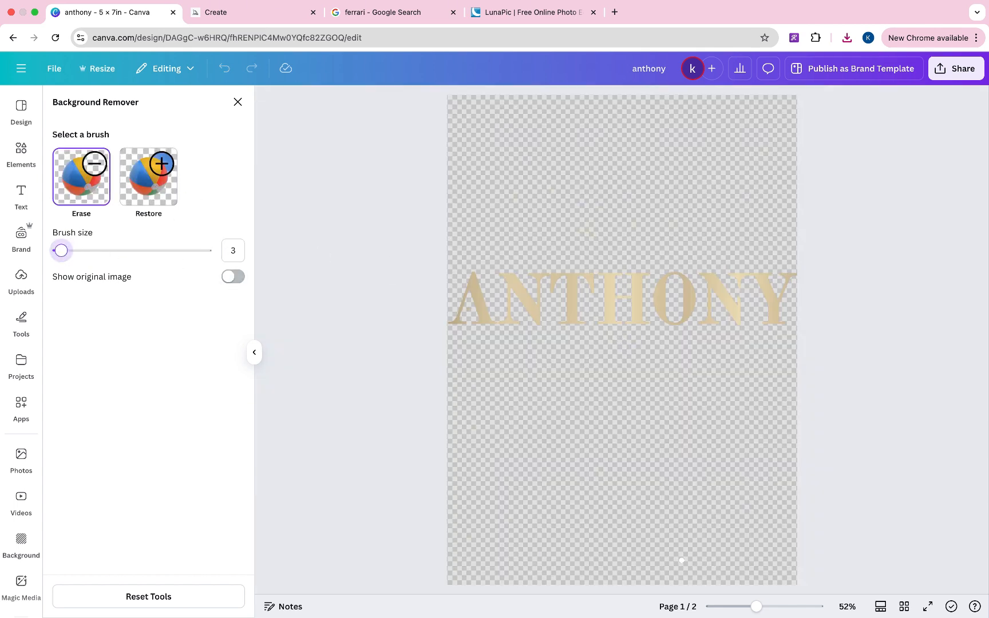
{"action": "left_click_drag", "start_coordinate": [755, 606], "coordinate": [793, 606]}
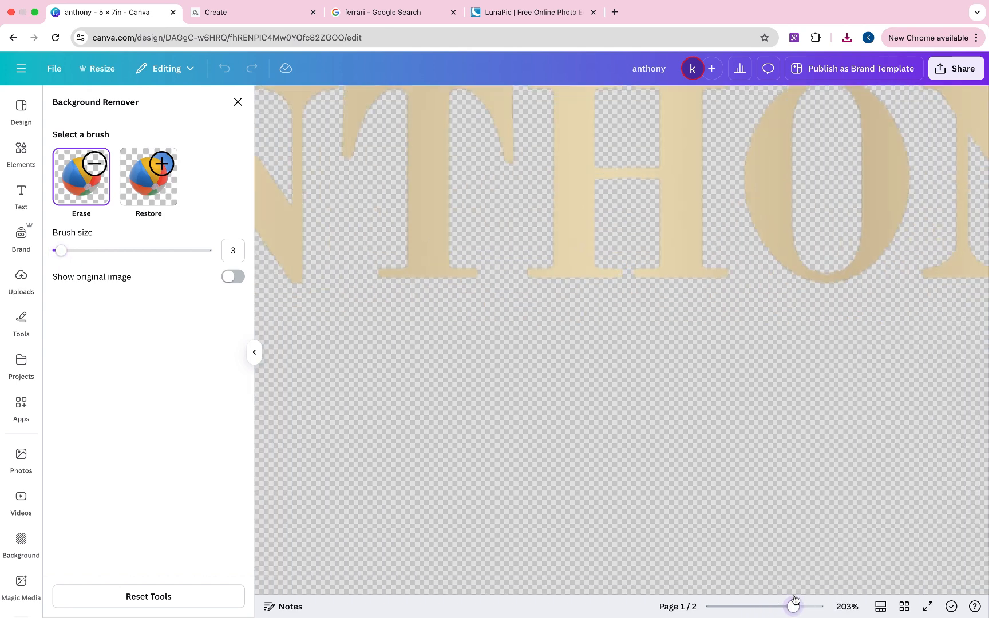
{"action": "scroll", "coordinate": [695, 405], "scroll_direction": "right", "scroll_amount": 8}
{"action": "scroll", "coordinate": [695, 405], "scroll_direction": "up", "scroll_amount": 3}
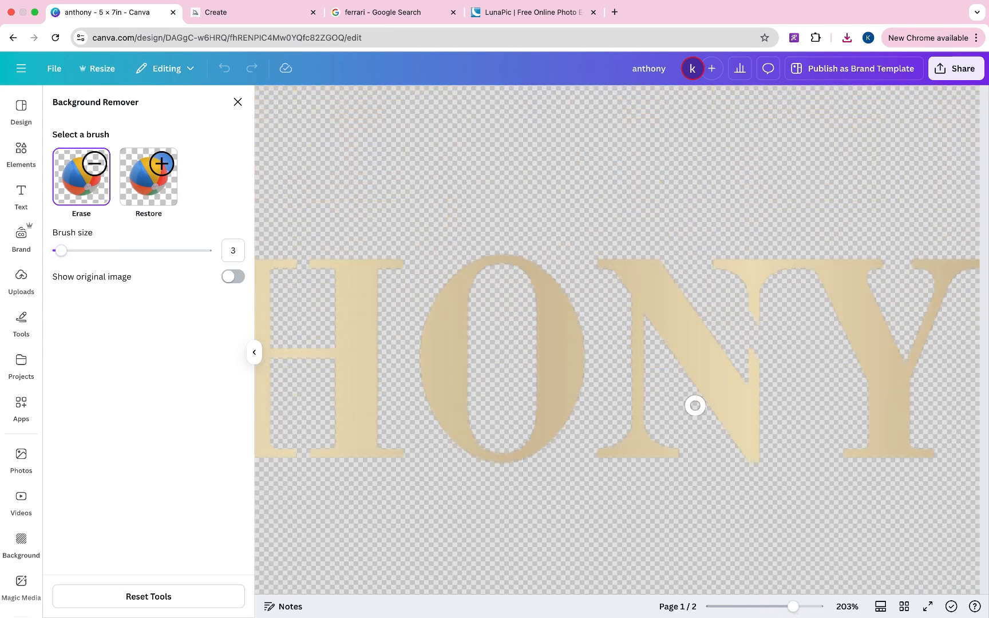
{"action": "left_click_drag", "start_coordinate": [61, 251], "coordinate": [58, 252]}
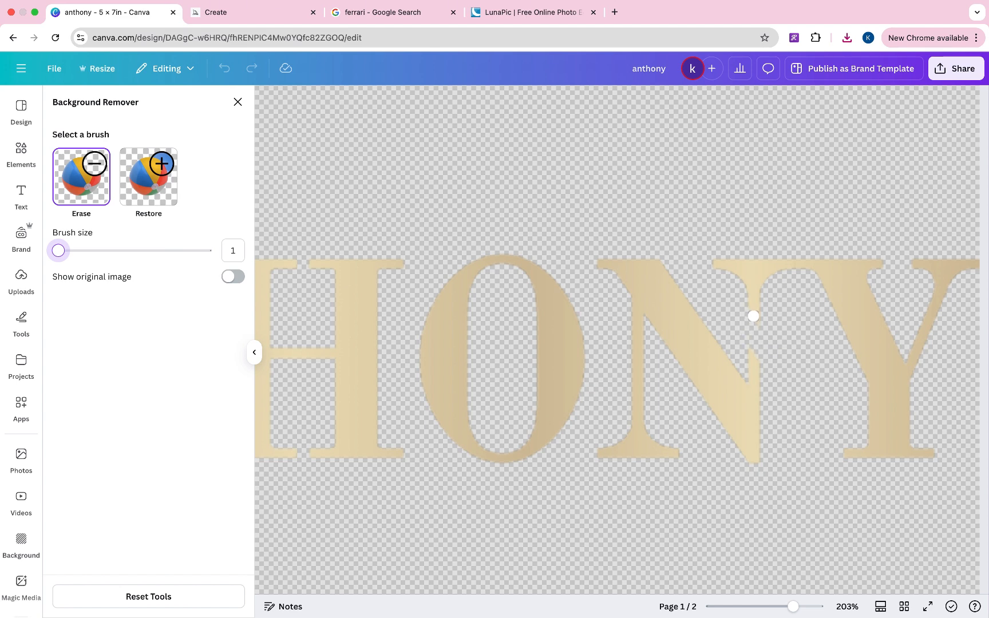
{"action": "left_click", "coordinate": [173, 178]}
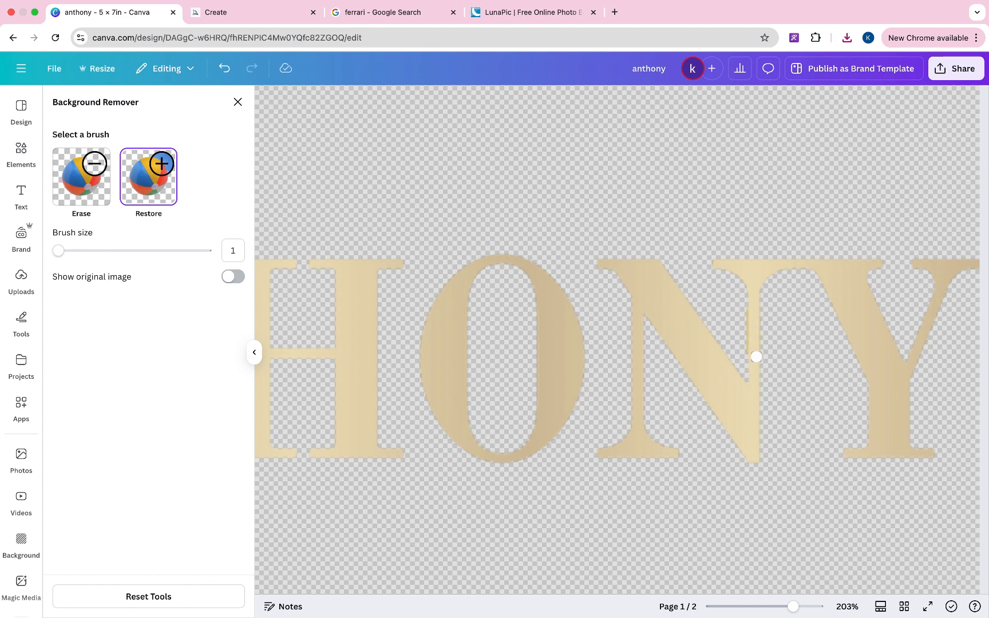
{"action": "scroll", "coordinate": [640, 446], "scroll_direction": "left", "scroll_amount": 10}
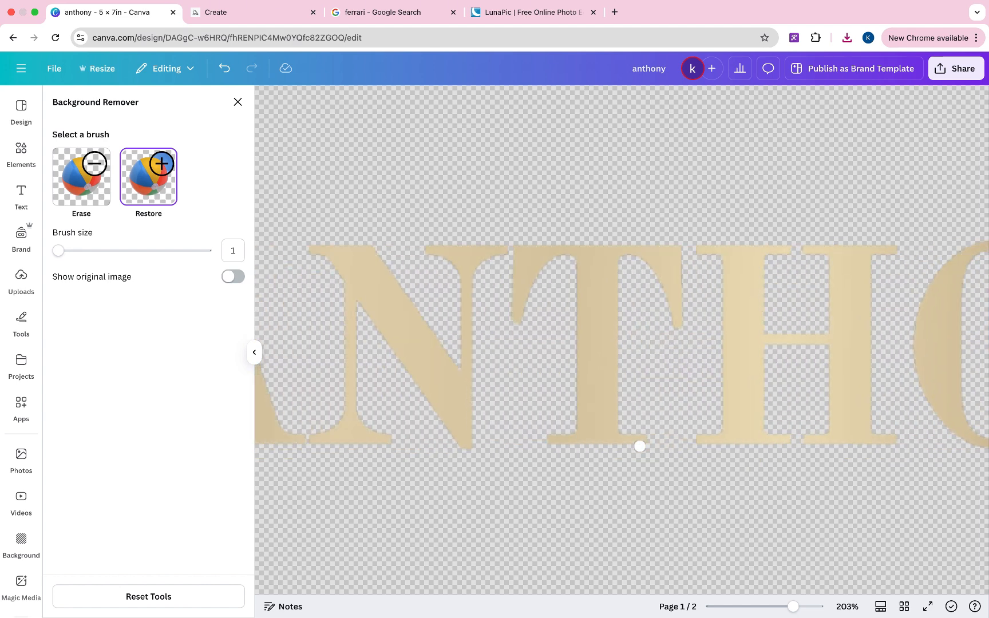
{"action": "scroll", "coordinate": [399, 381], "scroll_direction": "left", "scroll_amount": 5}
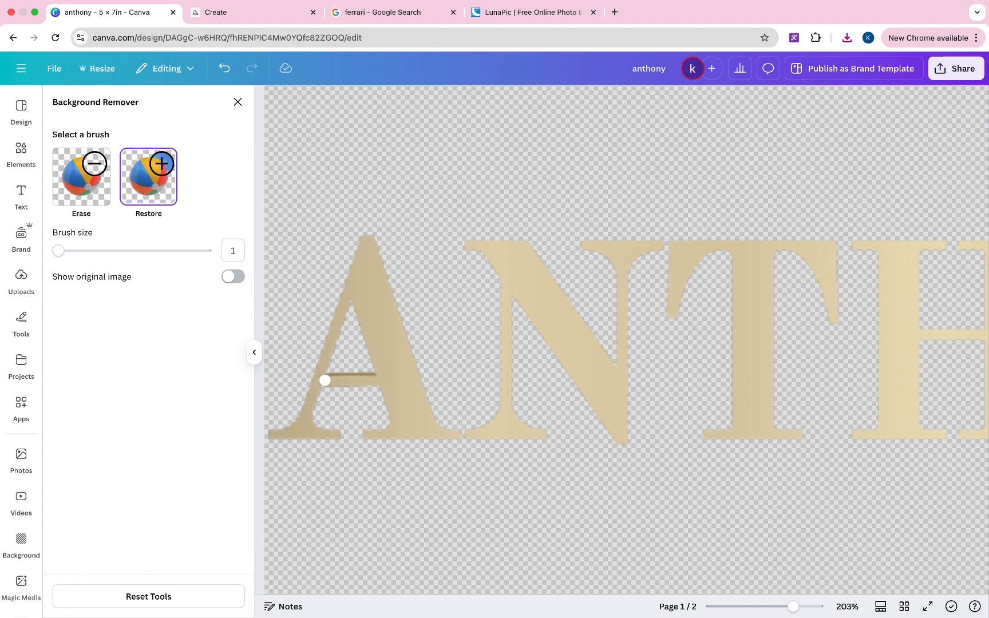
{"action": "left_click", "coordinate": [238, 102]}
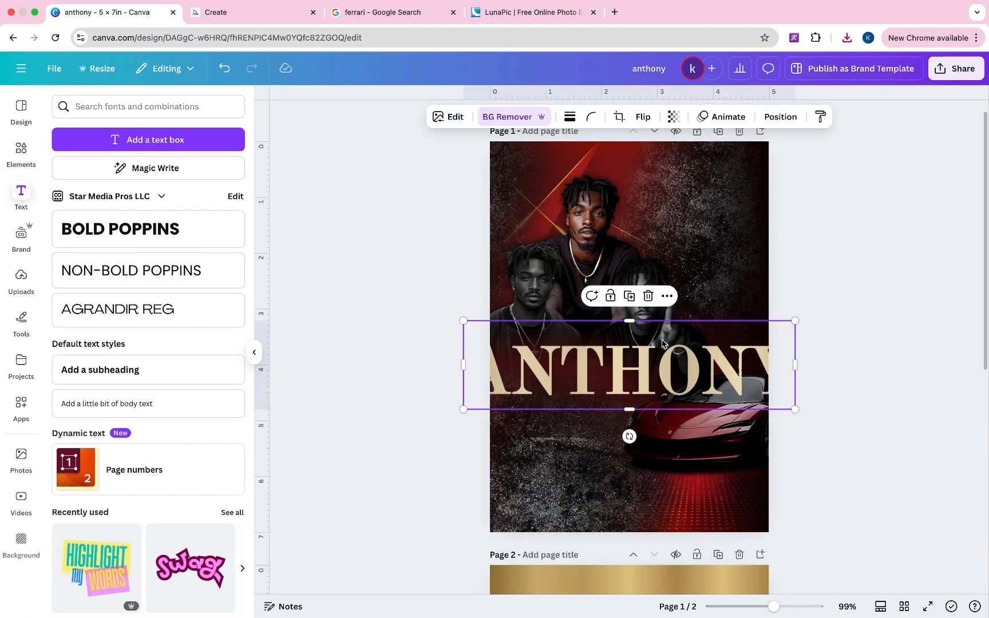
- Shrink the name and adjust it: Saturation and Vibrance 100, Blacks -100, Whites 16, Highlights -67
{"action": "left_click_drag", "start_coordinate": [795, 409], "coordinate": [677, 364]}
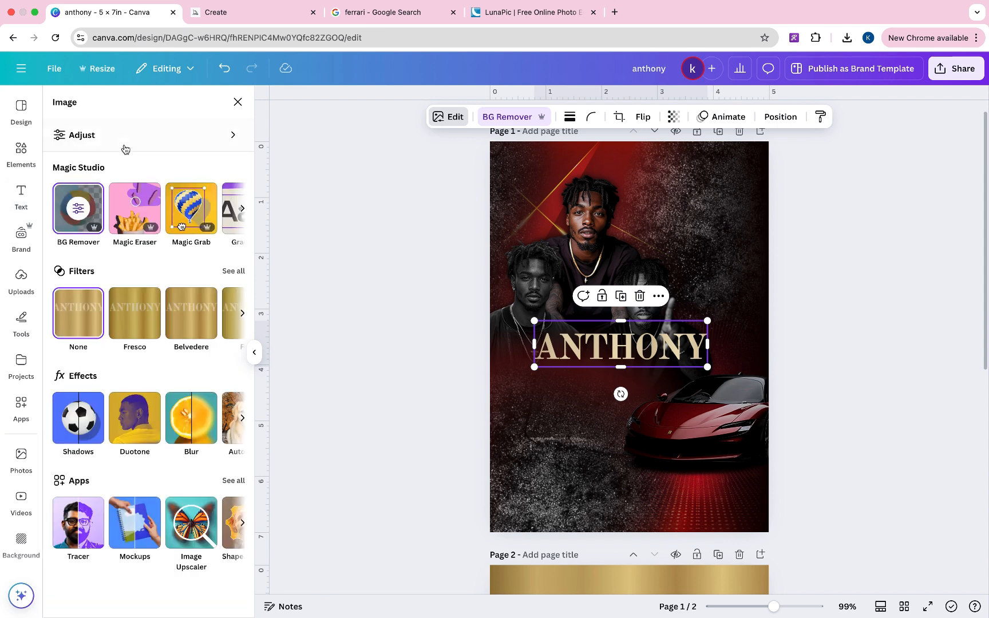
{"action": "left_click", "coordinate": [126, 143]}
{"action": "scroll", "coordinate": [114, 258], "scroll_direction": "down", "scroll_amount": 5}
{"action": "left_click_drag", "start_coordinate": [132, 332], "coordinate": [295, 345]}
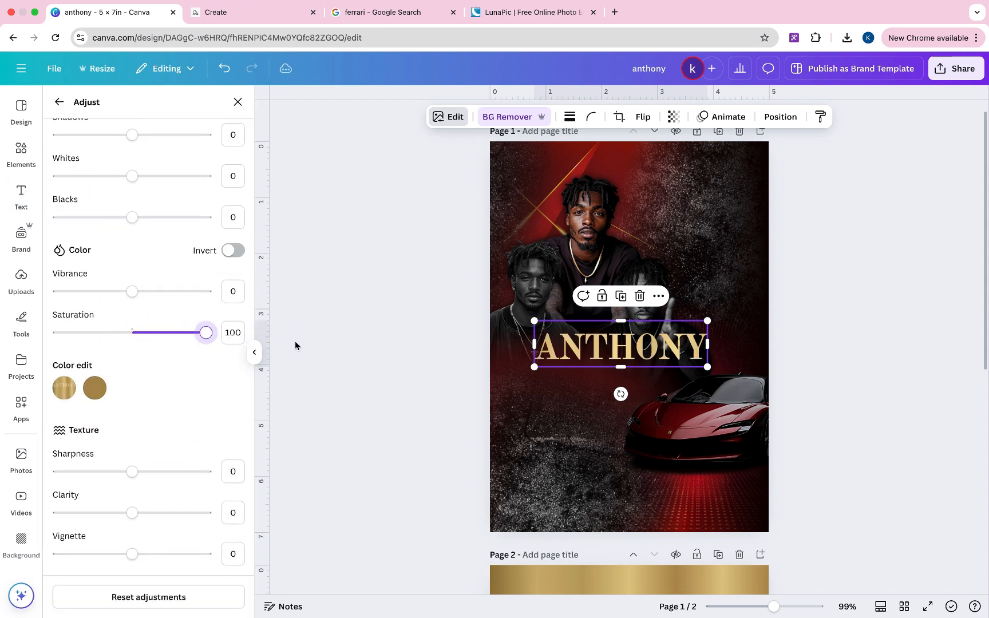
{"action": "left_click_drag", "start_coordinate": [132, 291], "coordinate": [247, 288]}
{"action": "left_click_drag", "start_coordinate": [132, 217], "coordinate": [4, 235]}
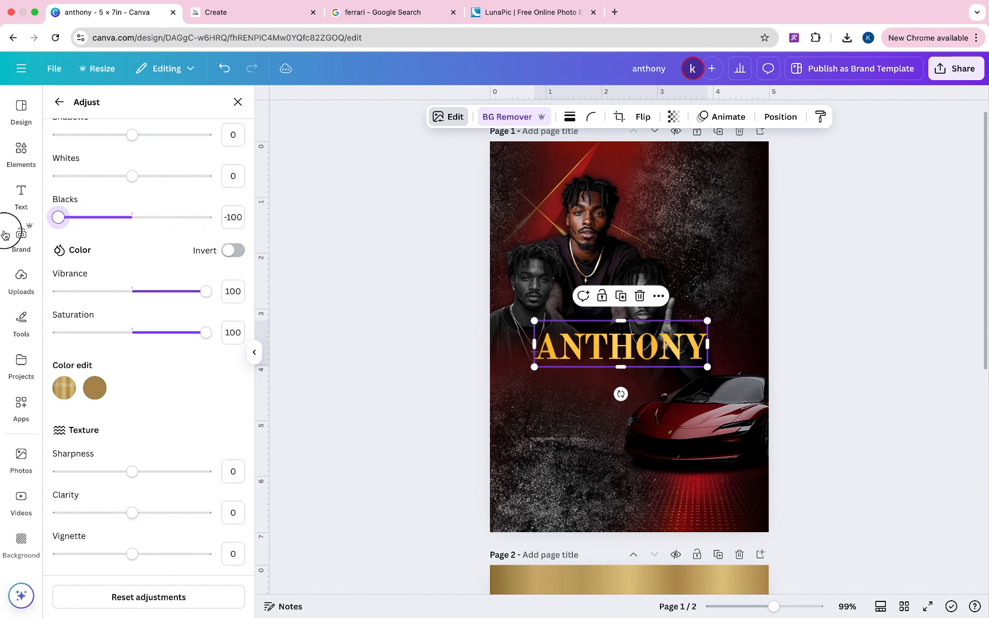
{"action": "mouse_move", "coordinate": [132, 175]}
{"action": "left_mouse_down"}
{"action": "mouse_move", "coordinate": [214, 177]}
{"action": "mouse_move", "coordinate": [40, 178]}
{"action": "mouse_move", "coordinate": [145, 185]}
{"action": "left_mouse_up"}
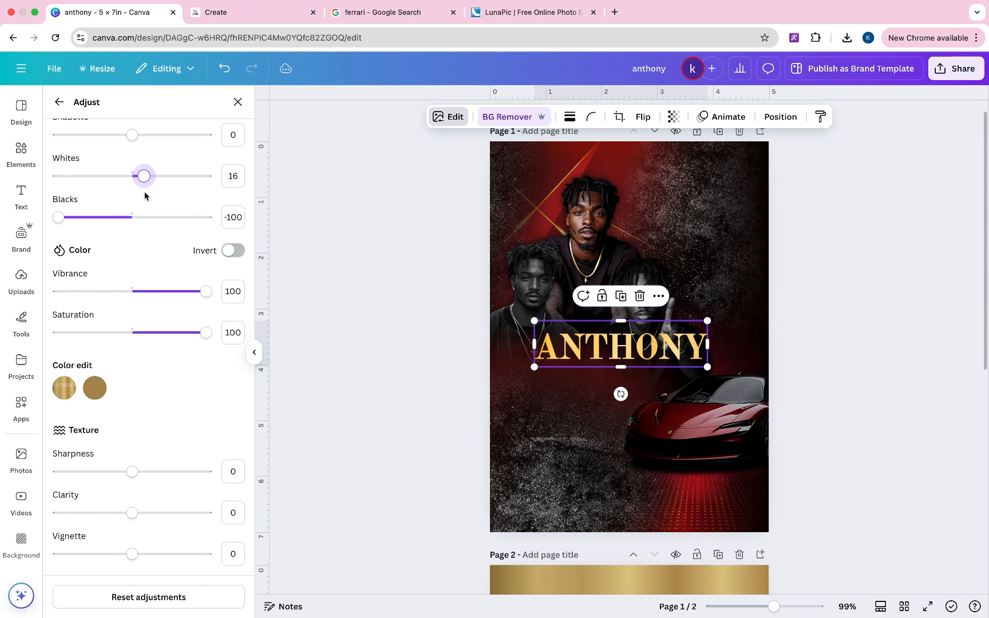
{"action": "left_click_drag", "start_coordinate": [133, 466], "coordinate": [243, 469]}
{"action": "scroll", "coordinate": [170, 372], "scroll_direction": "up", "scroll_amount": 5}
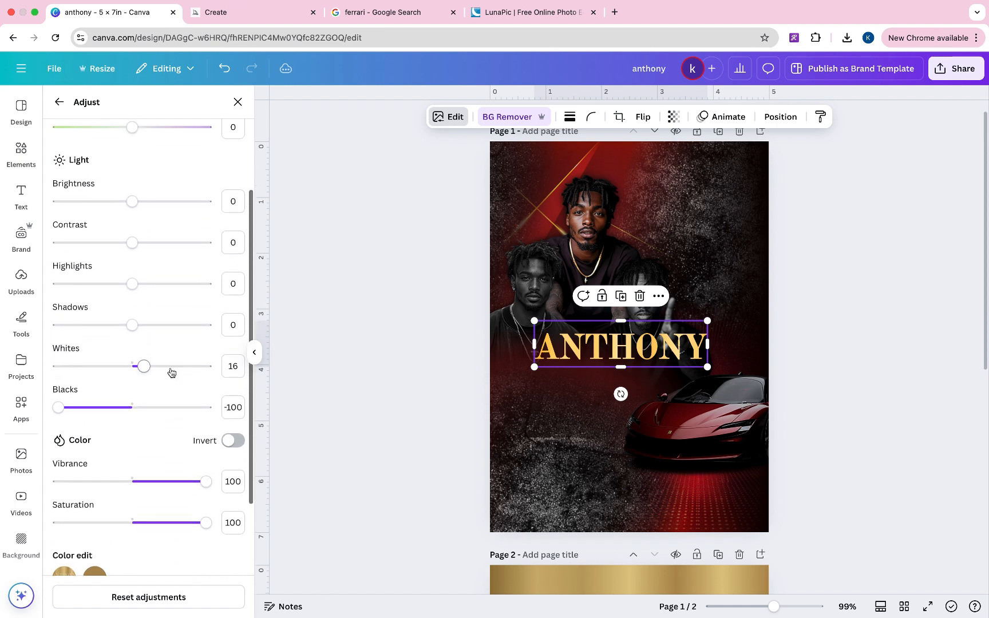
{"action": "left_click_drag", "start_coordinate": [132, 283], "coordinate": [82, 291]}
{"action": "mouse_move", "coordinate": [129, 247]}
{"action": "left_mouse_down"}
{"action": "mouse_move", "coordinate": [205, 243]}
{"action": "mouse_move", "coordinate": [18, 238]}
{"action": "mouse_move", "coordinate": [141, 242]}
{"action": "mouse_move", "coordinate": [122, 239]}
{"action": "mouse_move", "coordinate": [133, 247]}
{"action": "left_mouse_up"}
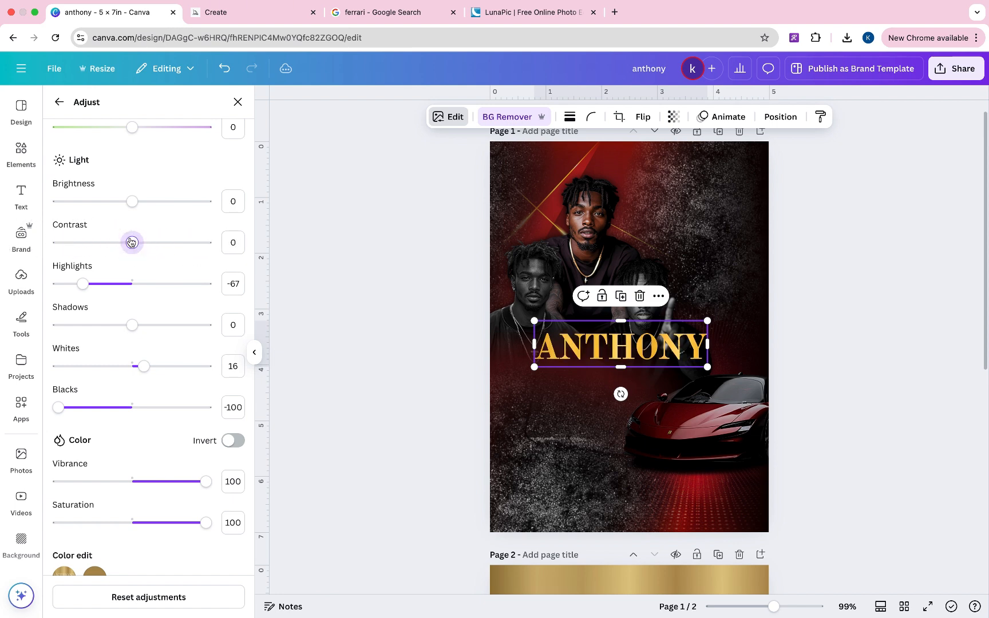
{"action": "mouse_move", "coordinate": [132, 201]}
{"action": "left_mouse_down"}
{"action": "mouse_move", "coordinate": [180, 201]}
{"action": "mouse_move", "coordinate": [66, 196]}
{"action": "mouse_move", "coordinate": [135, 204]}
{"action": "left_mouse_up"}
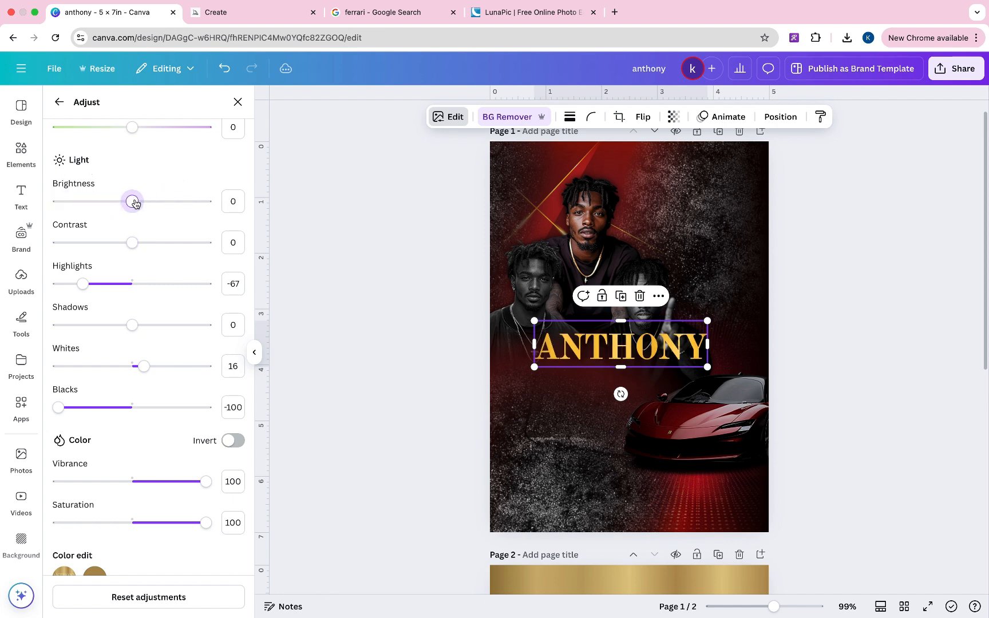
- Shrink the ANTHONY name further and move it left and down above the car
{"action": "left_click", "coordinate": [852, 306]}
{"action": "scroll", "coordinate": [853, 306], "scroll_direction": "up", "scroll_amount": 1}
{"action": "left_click", "coordinate": [618, 366]}
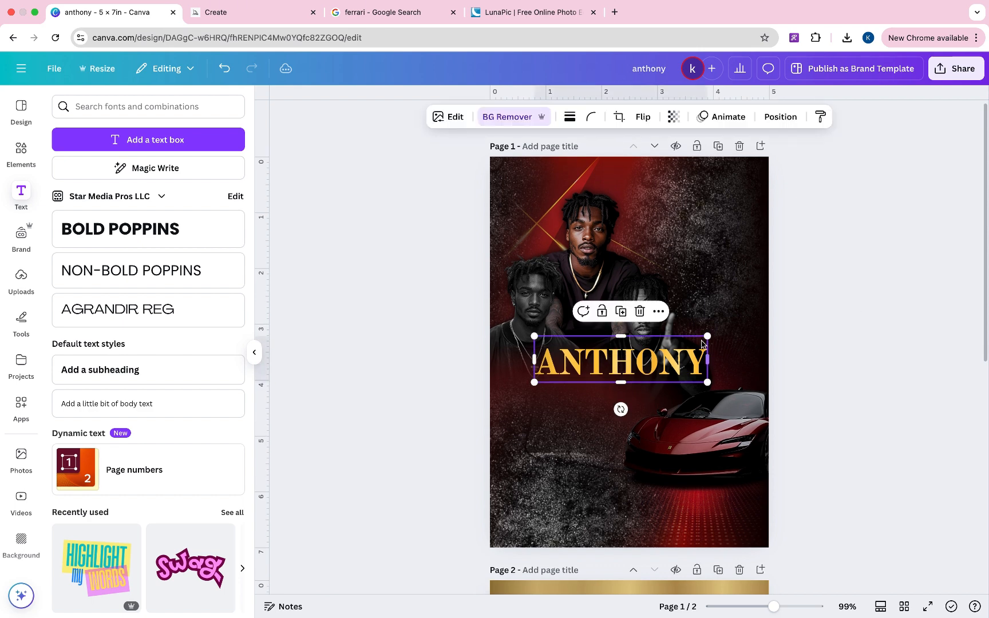
{"action": "left_click_drag", "start_coordinate": [704, 339], "coordinate": [691, 341]}
{"action": "left_click_drag", "start_coordinate": [651, 373], "coordinate": [631, 383]}
- Add a black Glow shadow to ANTHONY with size 10, blur 77, intensity 82
{"action": "left_click", "coordinate": [452, 120]}
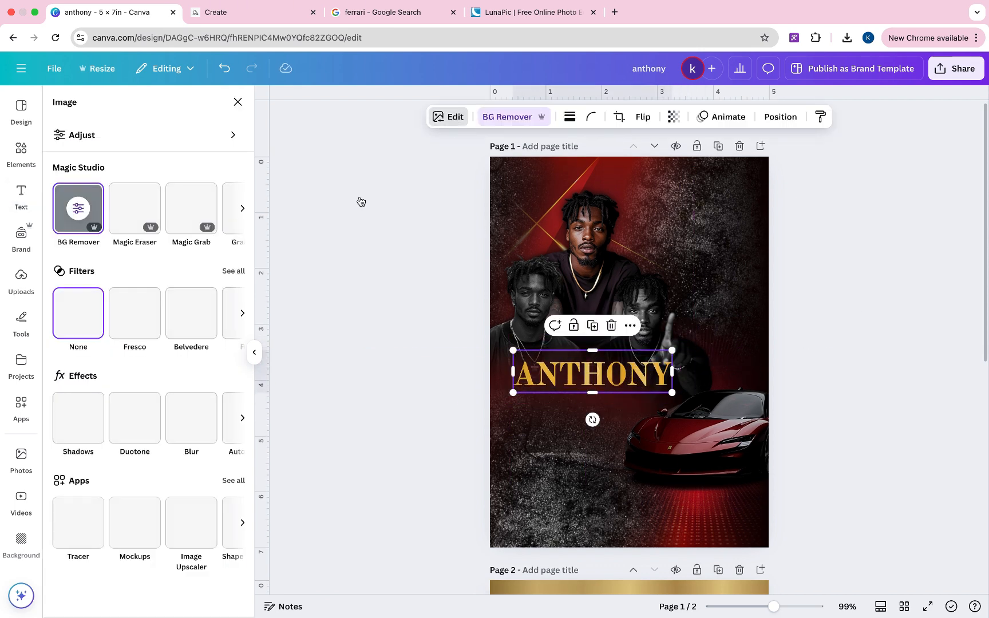
{"action": "left_click", "coordinate": [84, 394]}
{"action": "left_click", "coordinate": [80, 232]}
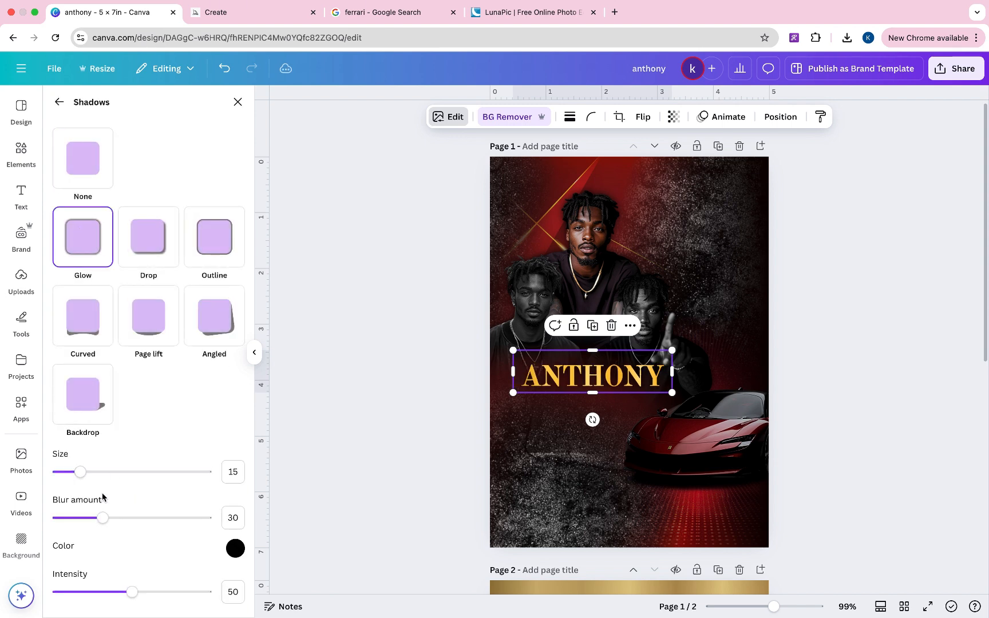
{"action": "left_click_drag", "start_coordinate": [132, 591], "coordinate": [142, 591]}
{"action": "left_click_drag", "start_coordinate": [169, 591], "coordinate": [180, 591]}
{"action": "left_click_drag", "start_coordinate": [80, 471], "coordinate": [107, 478]}
{"action": "left_click_drag", "start_coordinate": [103, 517], "coordinate": [172, 516]}
{"action": "left_click_drag", "start_coordinate": [110, 472], "coordinate": [73, 472]}
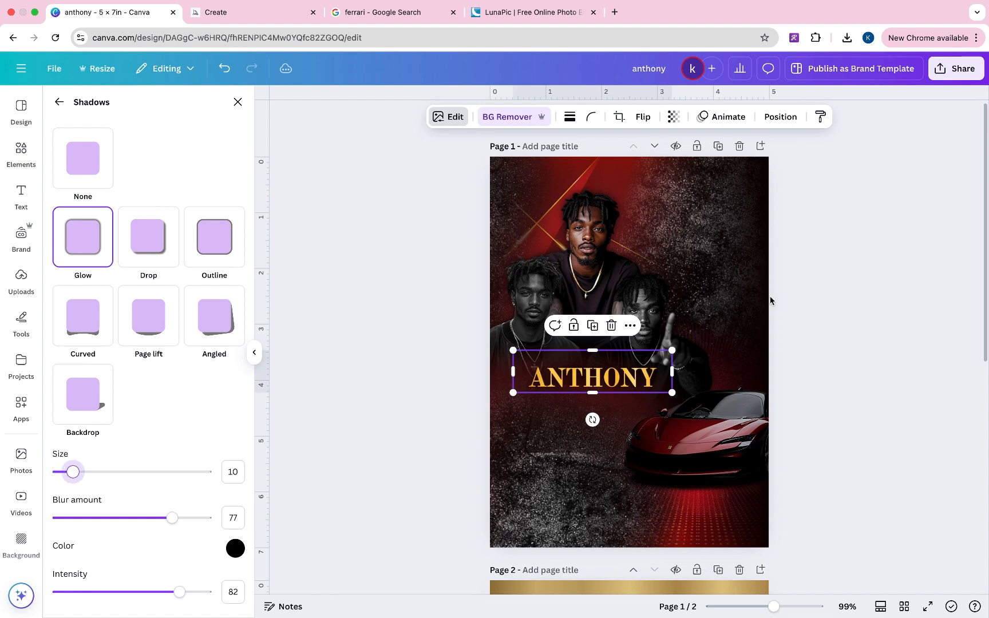
- Enlarge the ANTHONY name slightly and shift it left and down
{"action": "left_click", "coordinate": [858, 312]}
{"action": "left_click", "coordinate": [668, 391]}
{"action": "left_click_drag", "start_coordinate": [671, 391], "coordinate": [645, 376]}
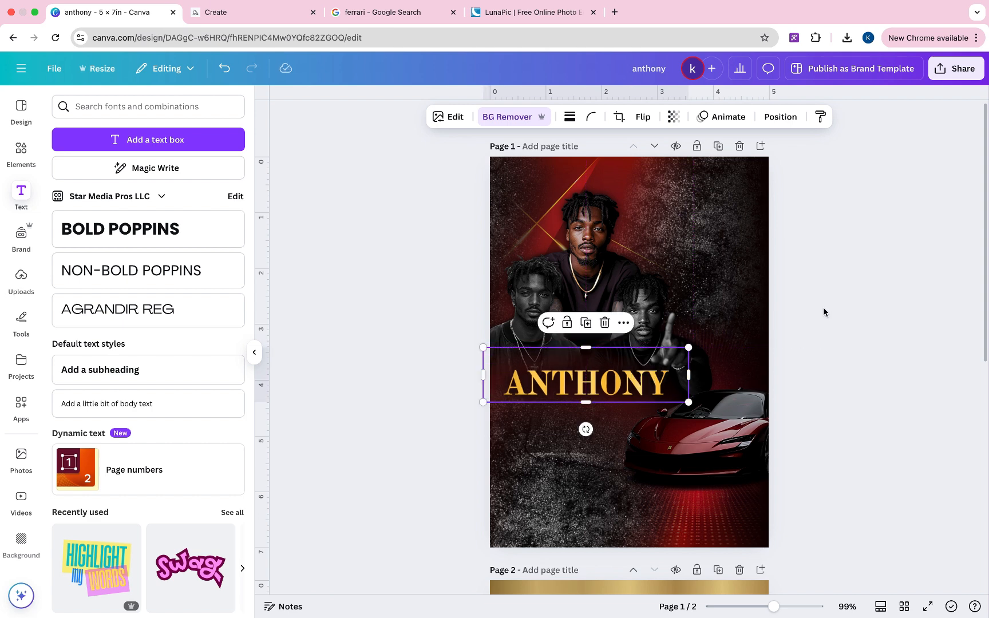
{"action": "left_click", "coordinate": [825, 313]}
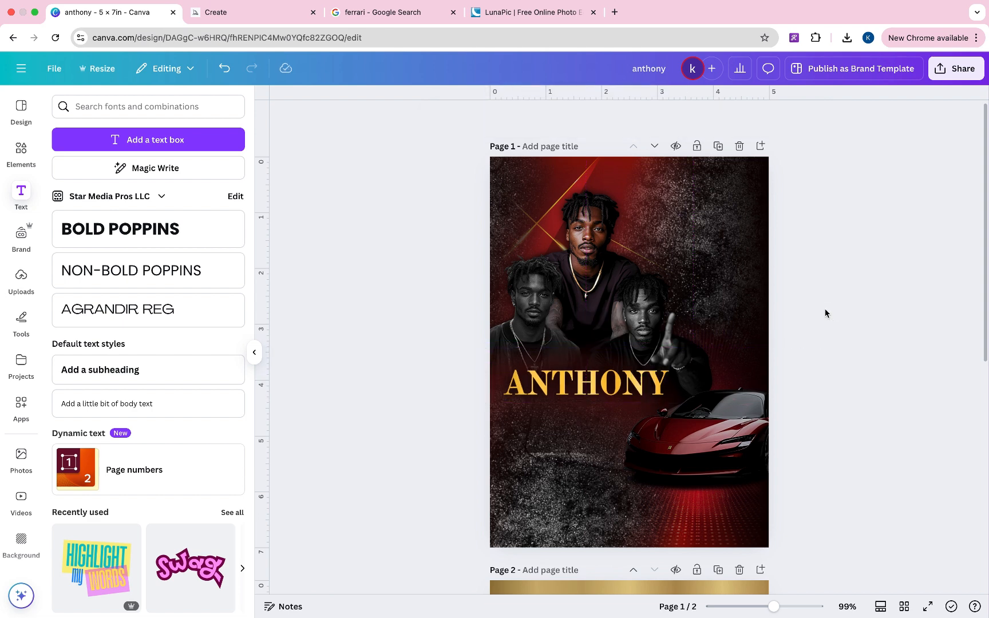
{"action": "left_click", "coordinate": [659, 387]}
{"action": "left_click", "coordinate": [131, 406]}
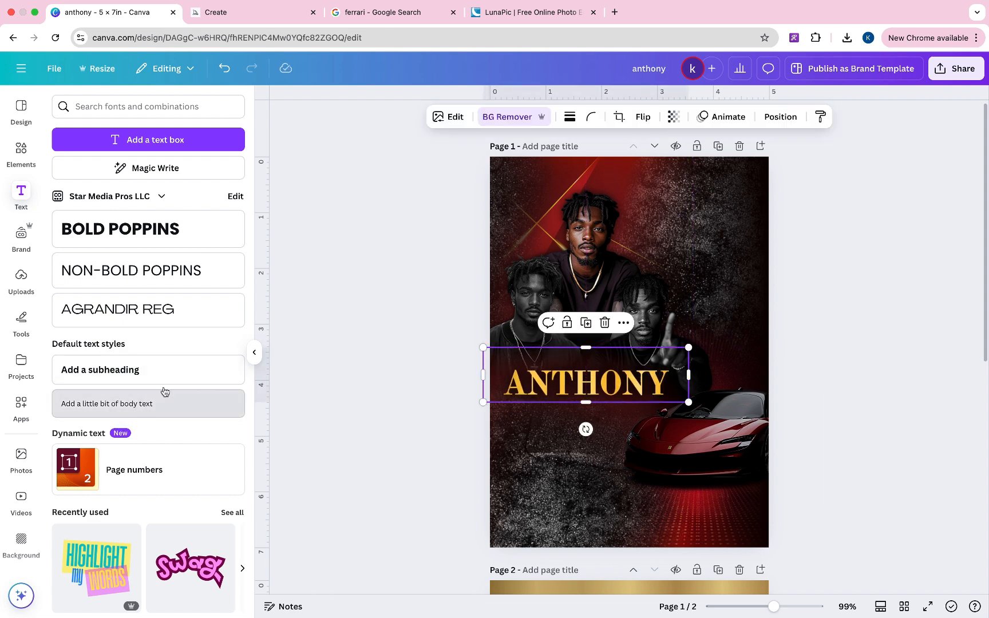
{"action": "left_click_drag", "start_coordinate": [633, 382], "coordinate": [602, 443]}
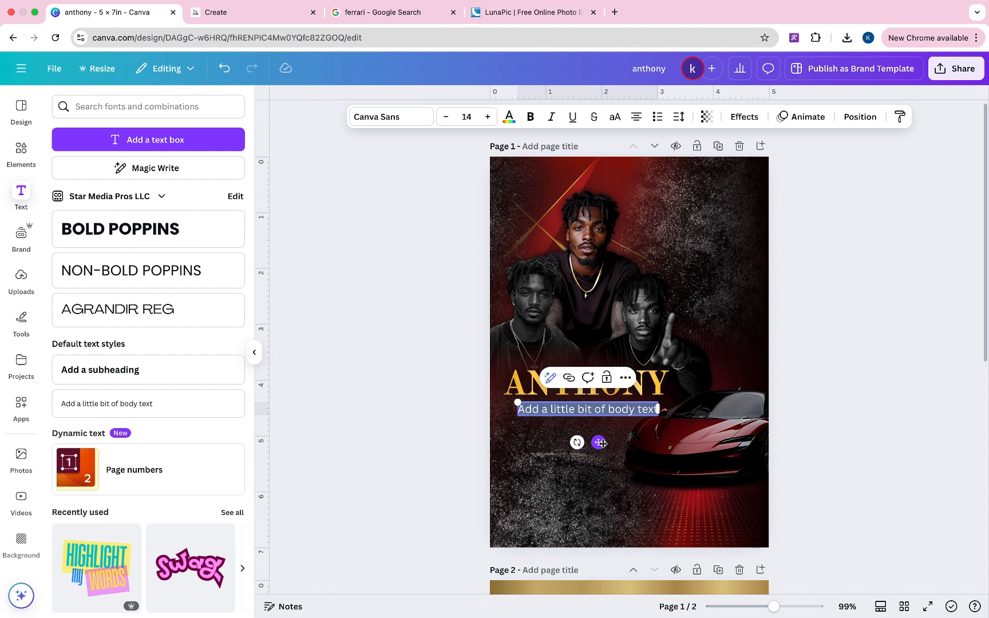
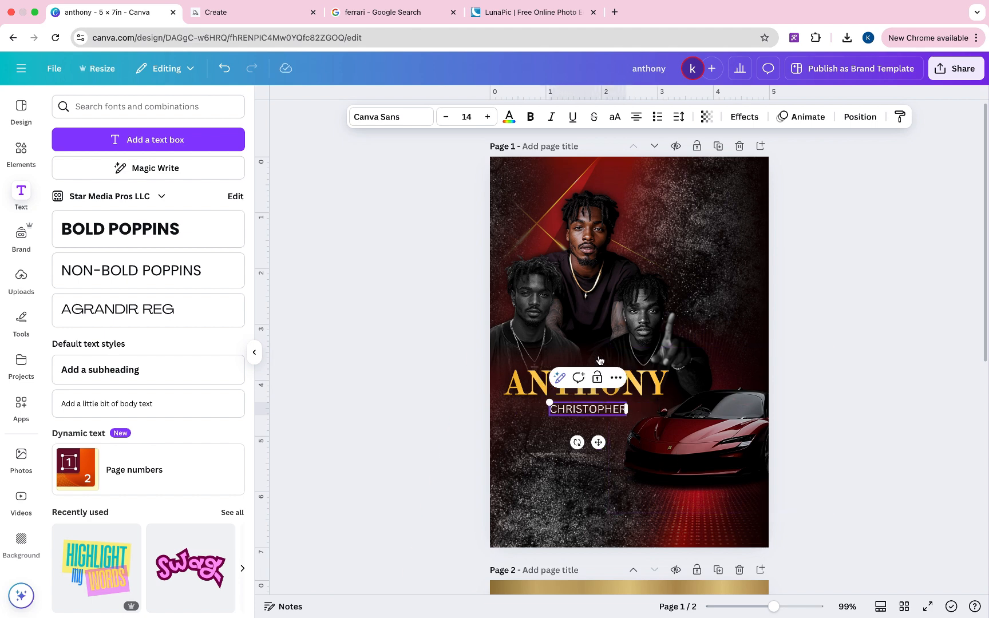
{"action": "left_click", "coordinate": [404, 122]}
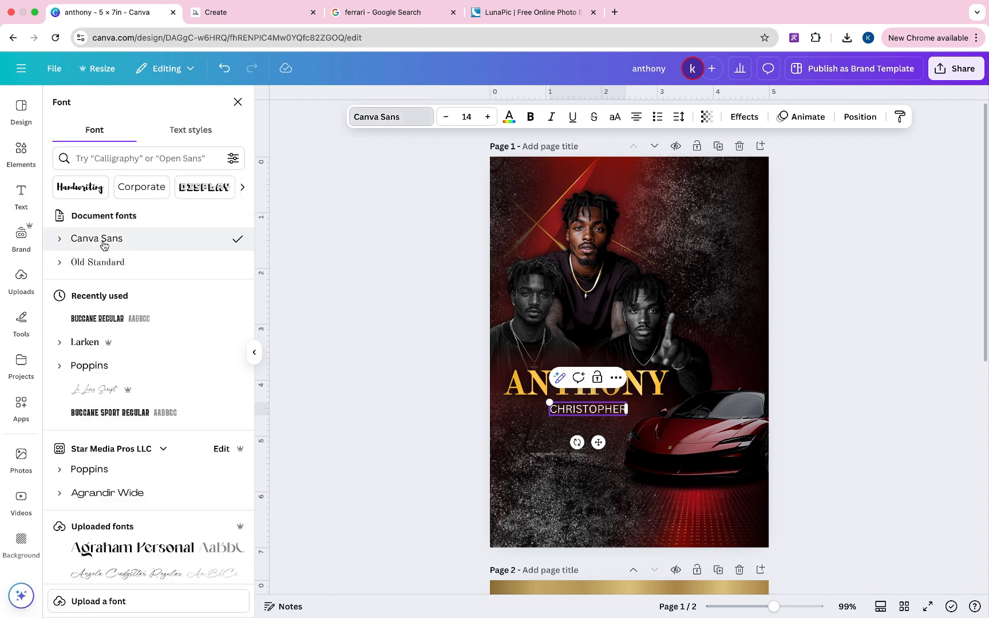
- Set CHRISTOPHER in Old Standard at about 10.5 with wider letter spacing
{"action": "left_click", "coordinate": [108, 263]}
{"action": "left_click_drag", "start_coordinate": [632, 416], "coordinate": [610, 412]}
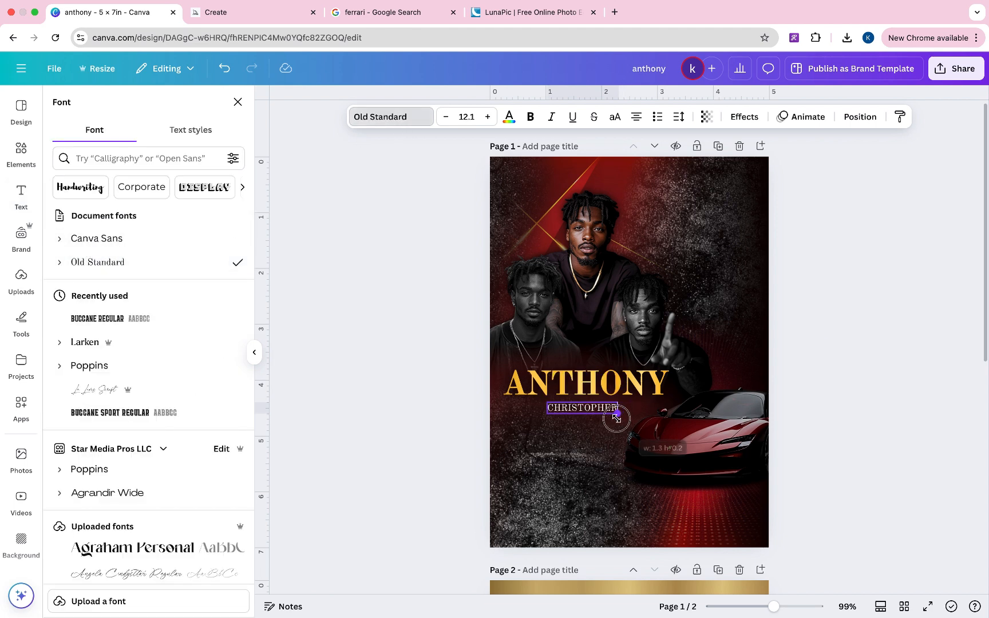
{"action": "left_click", "coordinate": [679, 118]}
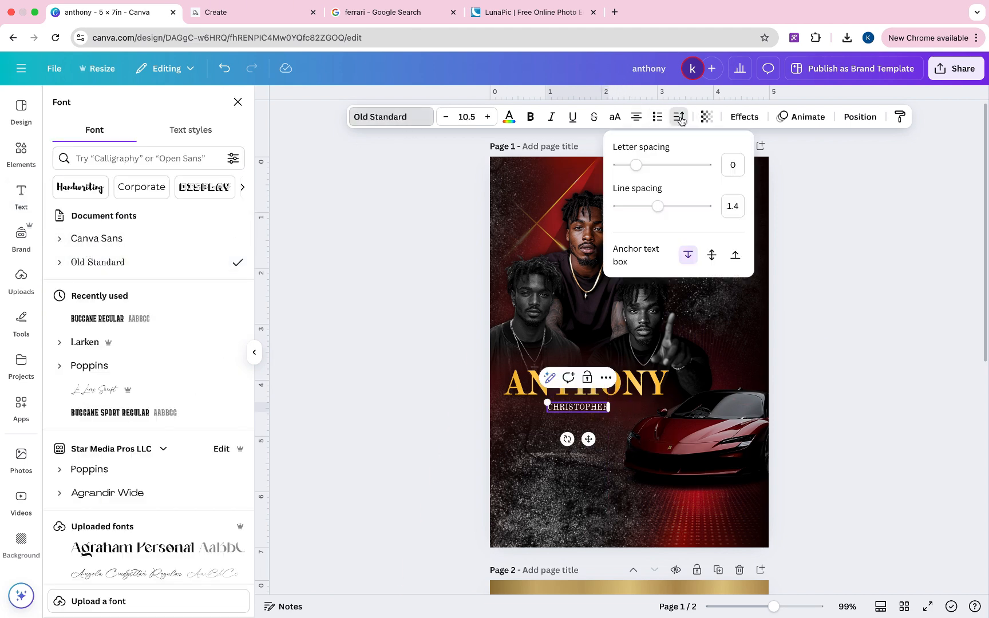
{"action": "left_click_drag", "start_coordinate": [636, 164], "coordinate": [704, 166]}
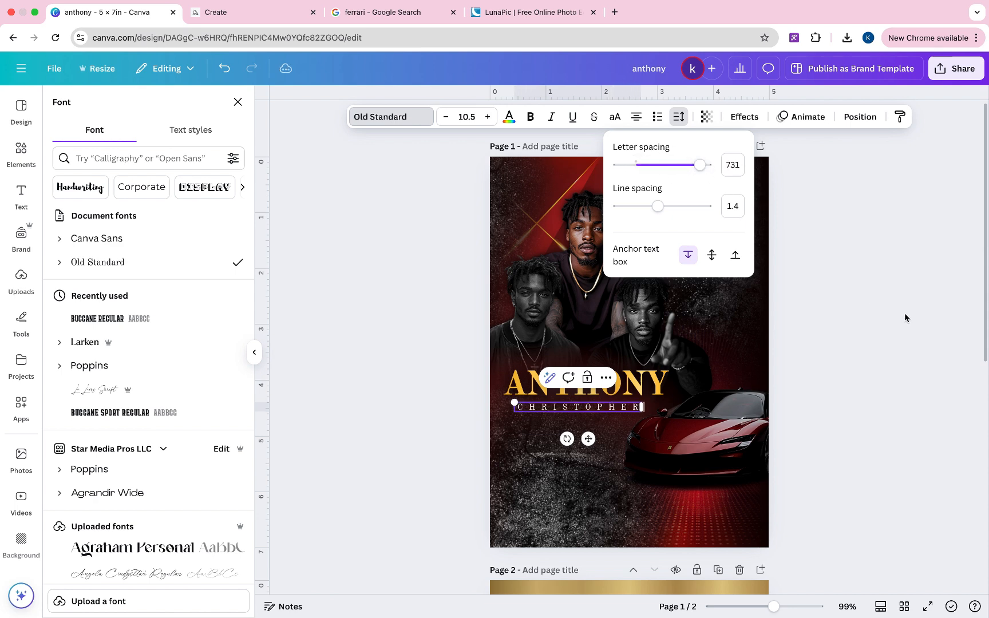
- Apply a Lift effect at 100 to CHRISTOPHER and centre it beneath ANTHONY
{"action": "left_click", "coordinate": [744, 116]}
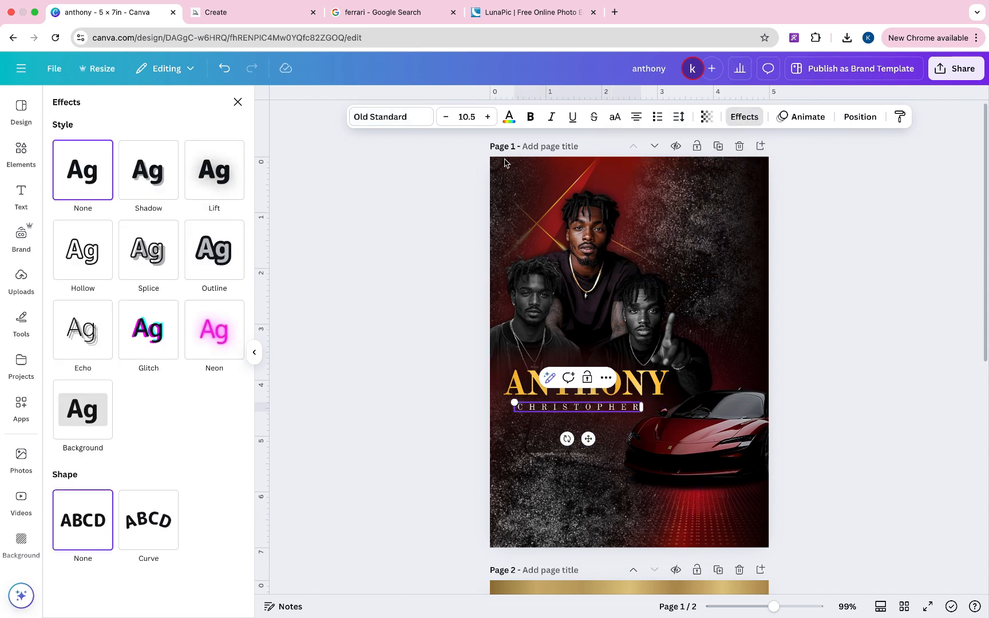
{"action": "left_click", "coordinate": [214, 170]}
{"action": "left_click_drag", "start_coordinate": [111, 249], "coordinate": [194, 255]}
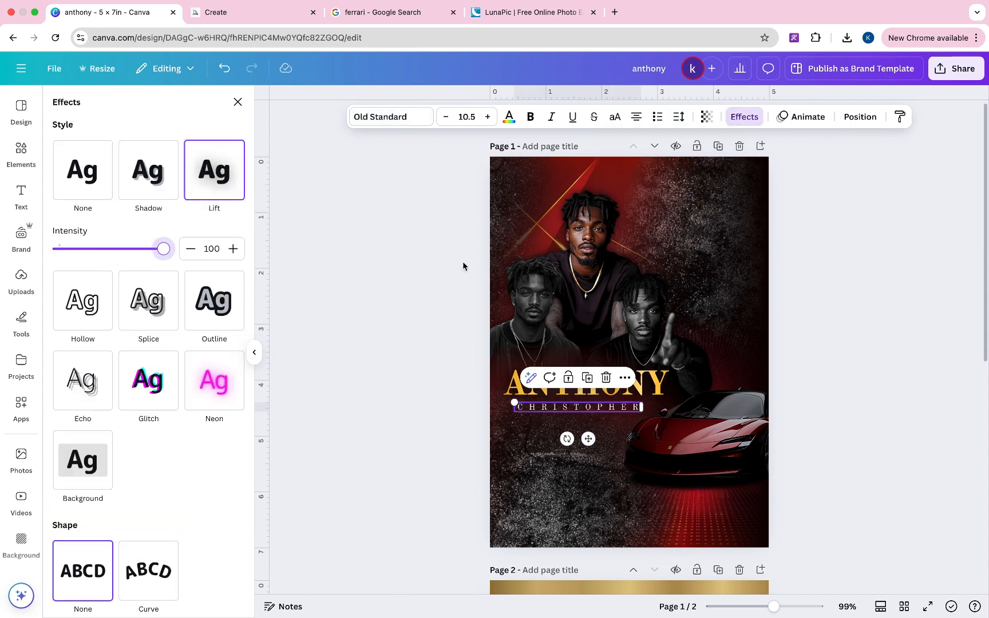
{"action": "left_click_drag", "start_coordinate": [589, 438], "coordinate": [592, 436]}
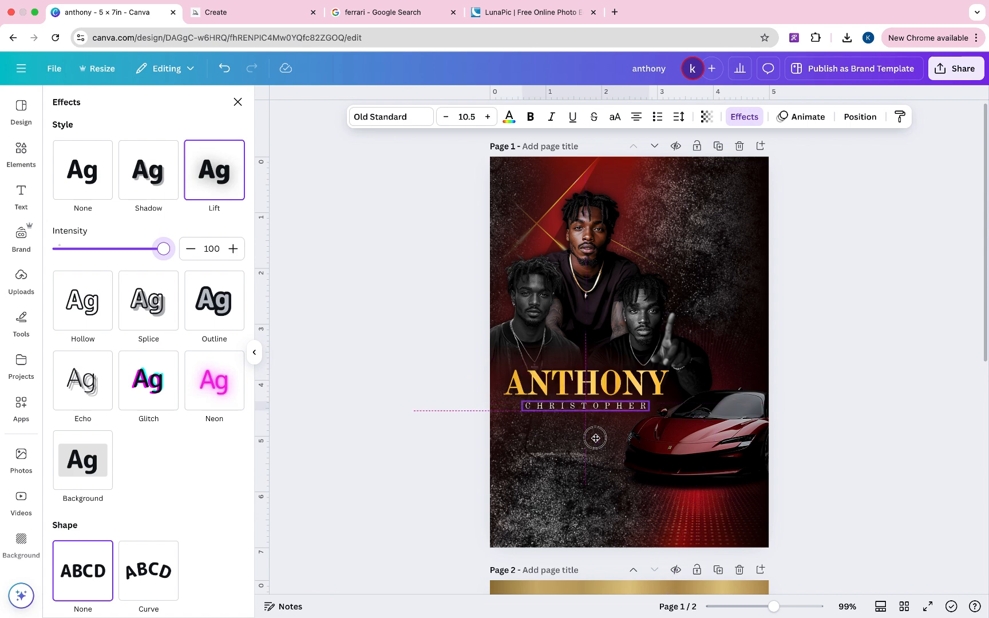
{"action": "left_click", "coordinate": [879, 341]}
{"action": "scroll", "coordinate": [880, 345], "scroll_direction": "down", "scroll_amount": 1}
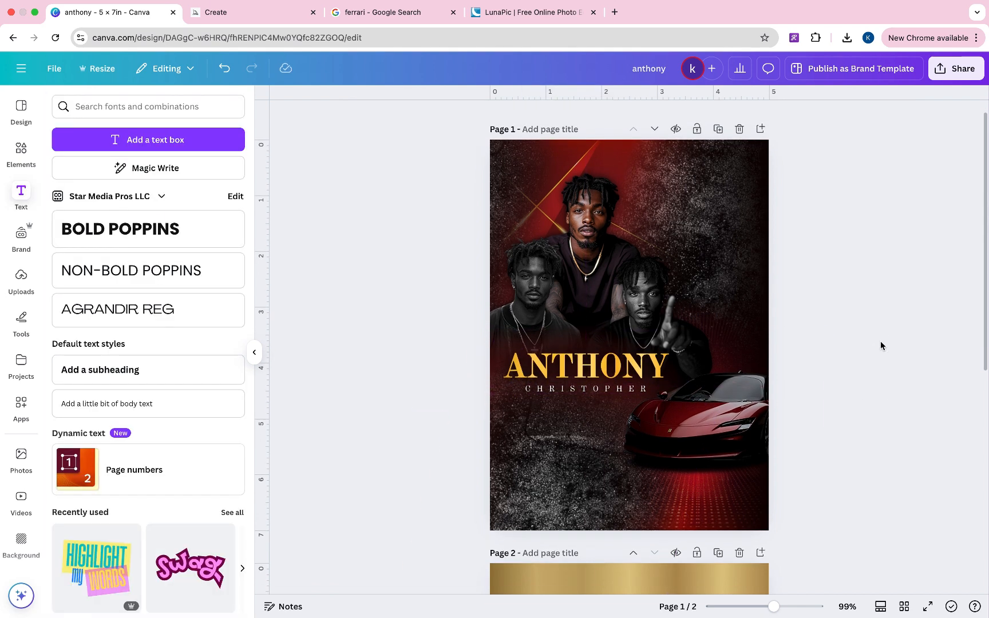
{"action": "left_click", "coordinate": [573, 391]}
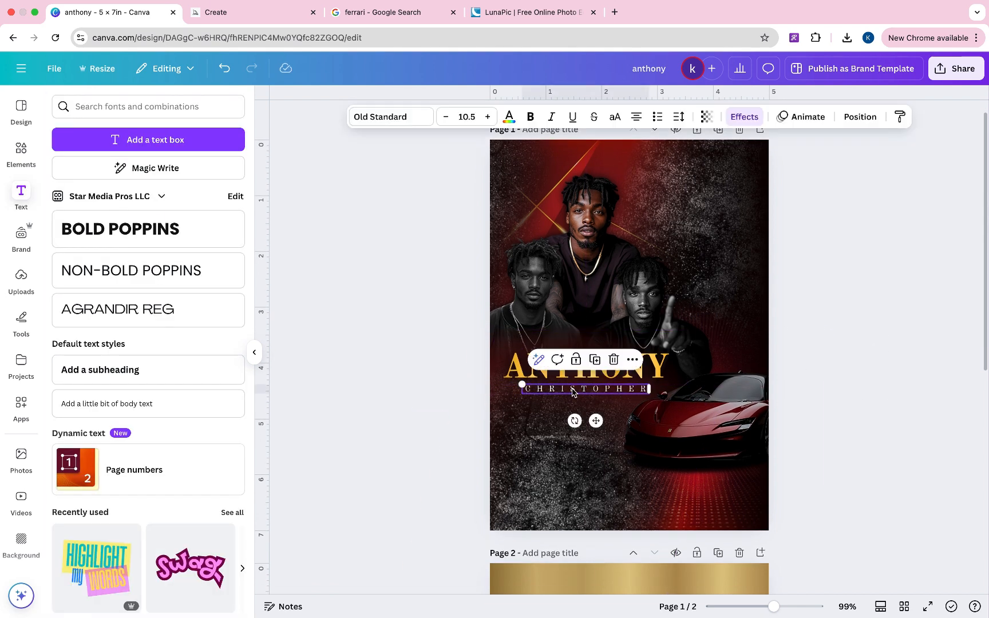
{"action": "left_click", "coordinate": [324, 399]}
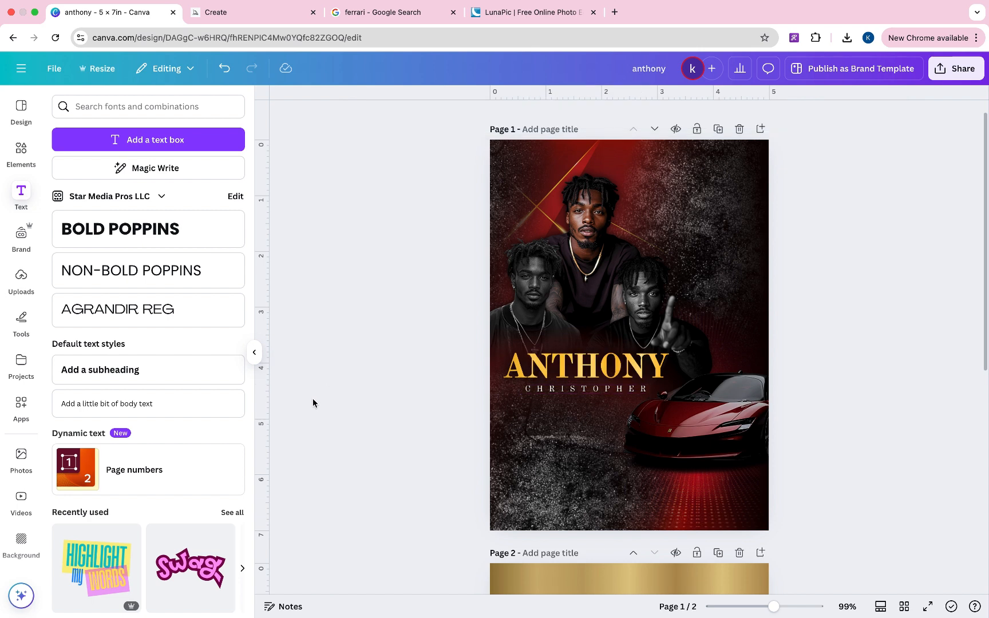
{"action": "left_click", "coordinate": [148, 404]}
{"action": "left_click_drag", "start_coordinate": [639, 368], "coordinate": [639, 439]}
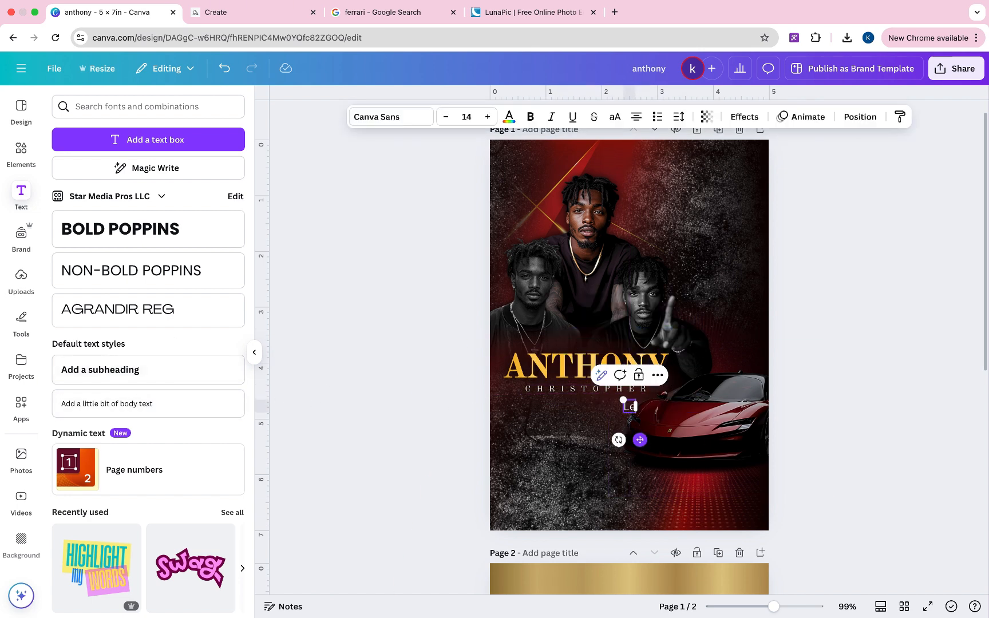
{"action": "left_click", "coordinate": [395, 116]}
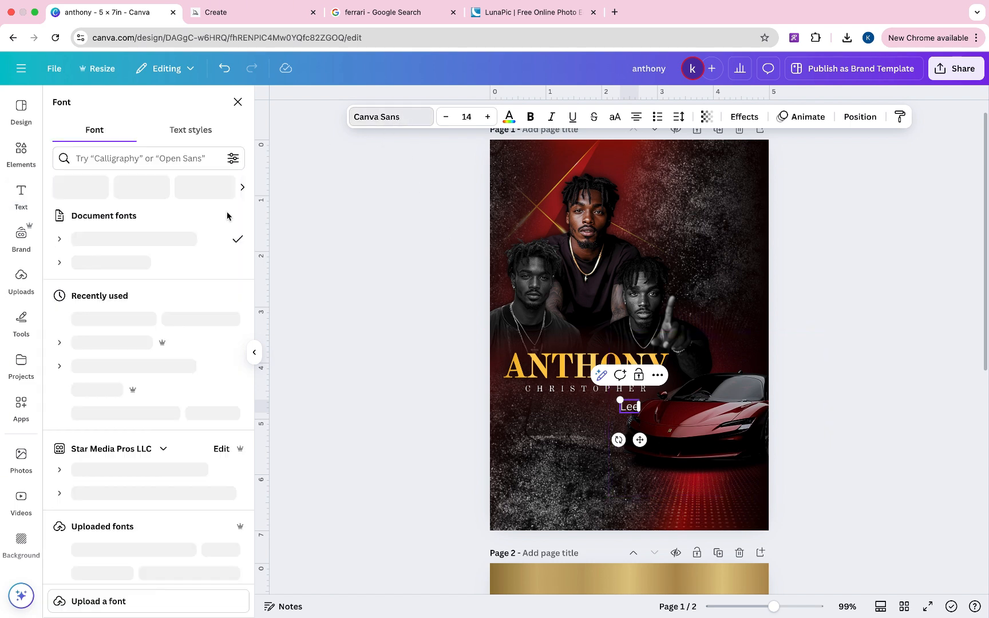
{"action": "scroll", "coordinate": [140, 366], "scroll_direction": "down", "scroll_amount": 1}
{"action": "scroll", "coordinate": [140, 366], "scroll_direction": "down", "scroll_amount": 5}
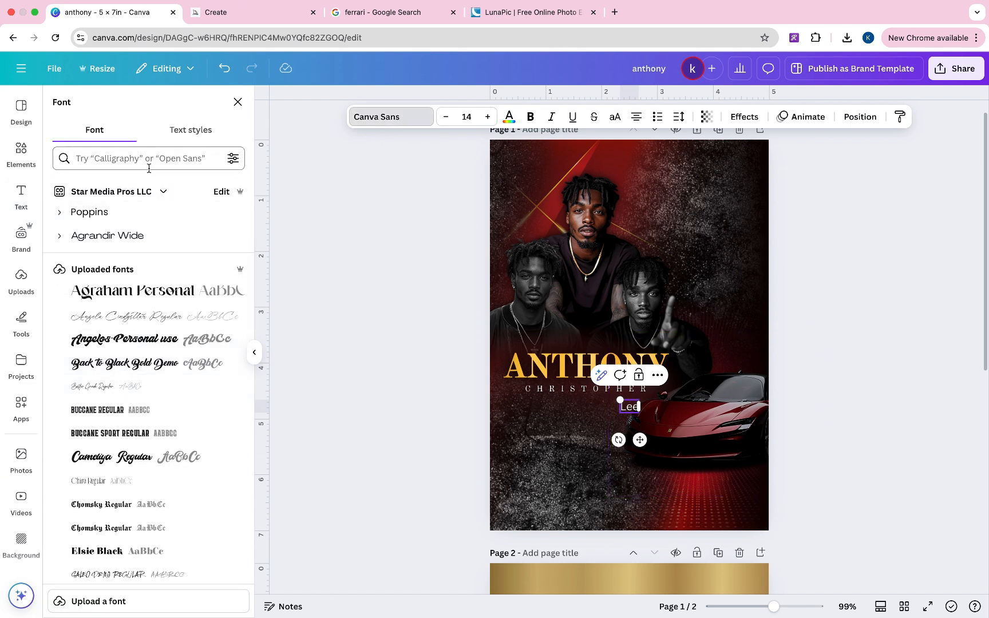
{"action": "left_click", "coordinate": [105, 387]}
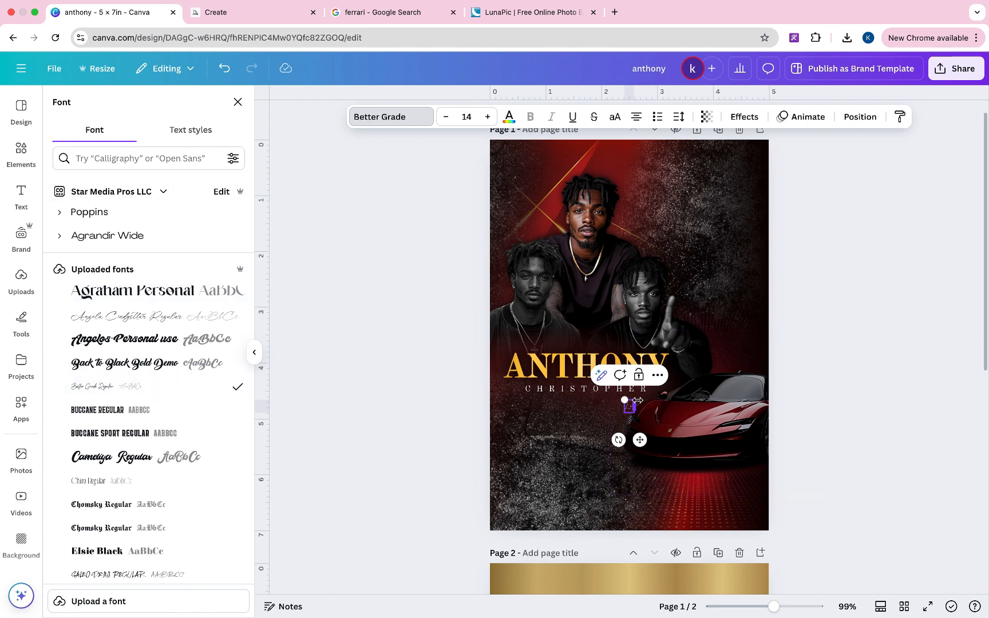
- Enlarge Lee to about size 80 and place it right of CHRISTOPHER
{"action": "left_click_drag", "start_coordinate": [627, 400], "coordinate": [579, 339]}
{"action": "left_click", "coordinate": [882, 386]}
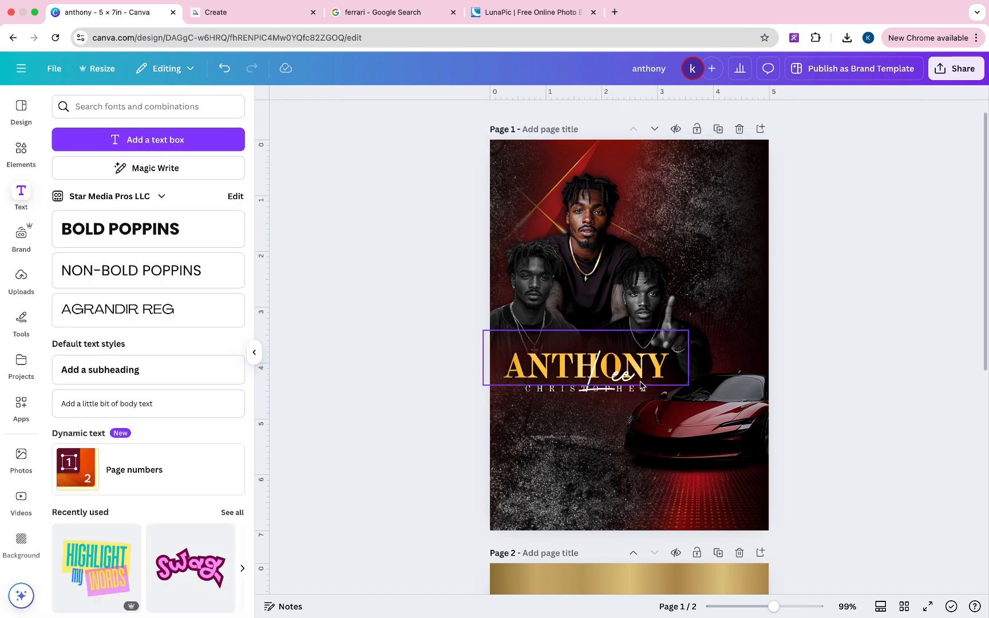
{"action": "left_click", "coordinate": [620, 397]}
{"action": "left_click_drag", "start_coordinate": [620, 397], "coordinate": [681, 407]}
{"action": "left_click", "coordinate": [575, 392]}
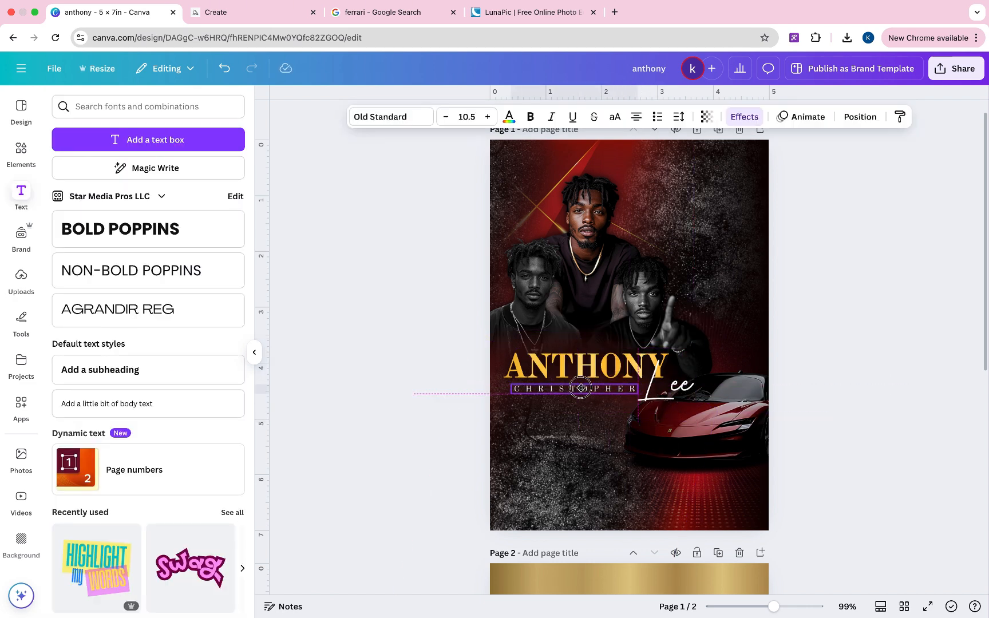
{"action": "left_click_drag", "start_coordinate": [678, 394], "coordinate": [670, 394]}
- Try a Lift effect at intensity 100 on Lee
{"action": "left_click", "coordinate": [744, 117]}
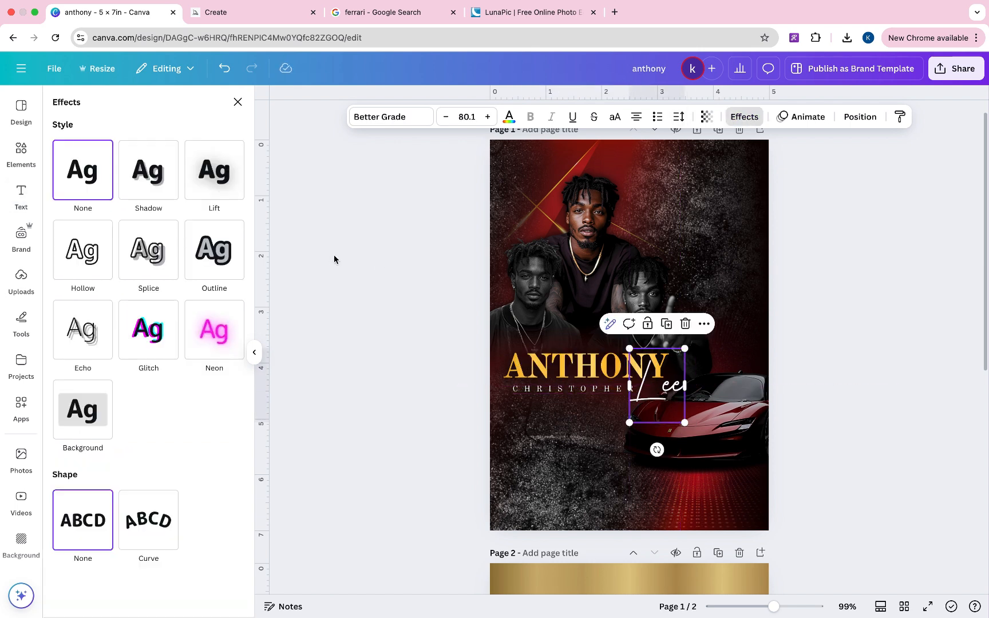
{"action": "left_click", "coordinate": [210, 167]}
{"action": "left_click_drag", "start_coordinate": [111, 249], "coordinate": [172, 249]}
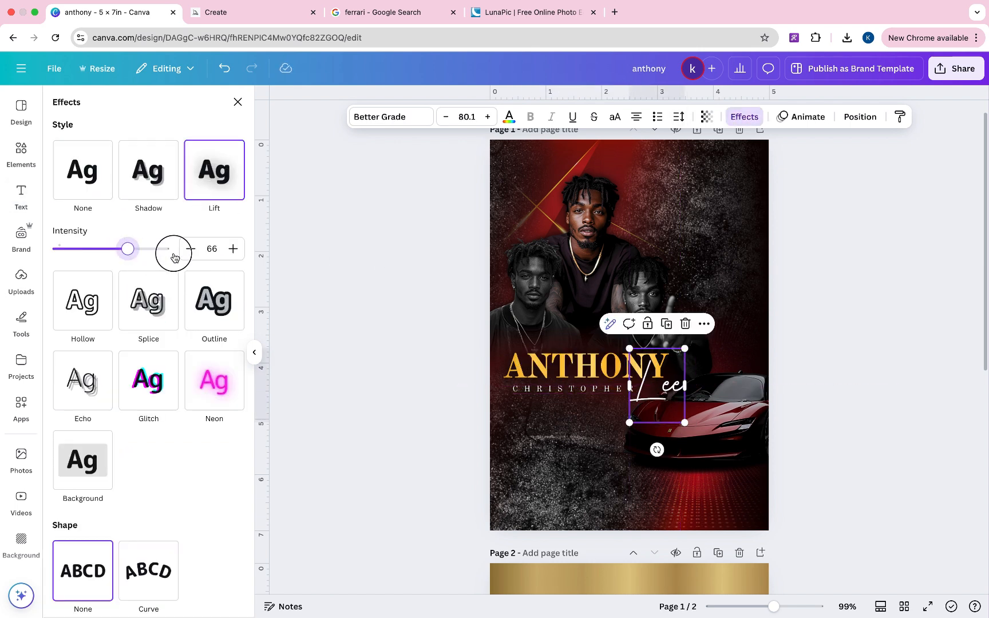
{"action": "left_click", "coordinate": [335, 267]}
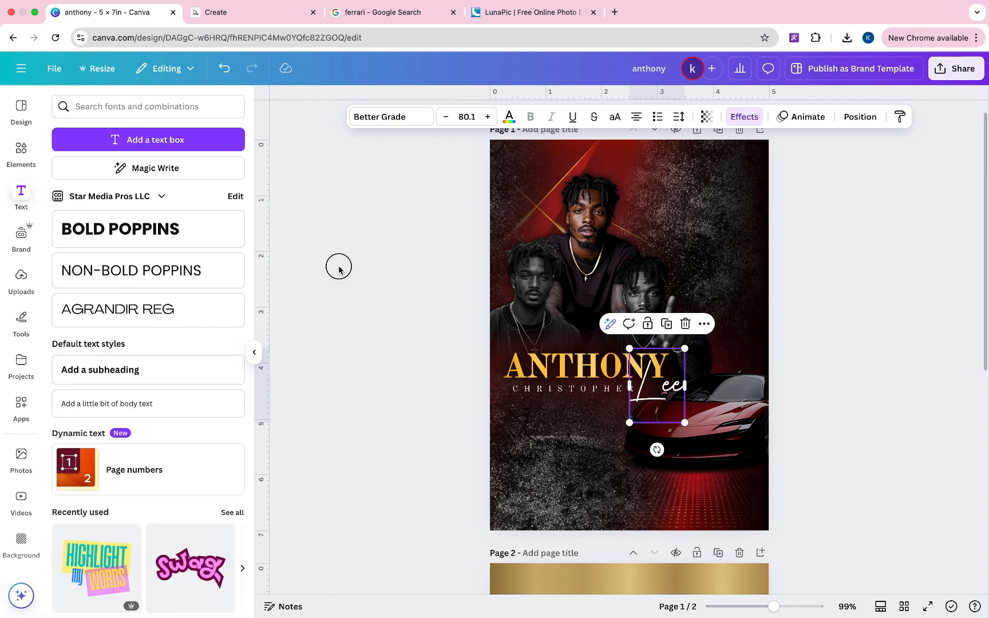
{"action": "left_click", "coordinate": [679, 387]}
- Switch Lee to a black Shadow with transparency 100, offset 36 and blur 20
{"action": "left_click", "coordinate": [743, 117]}
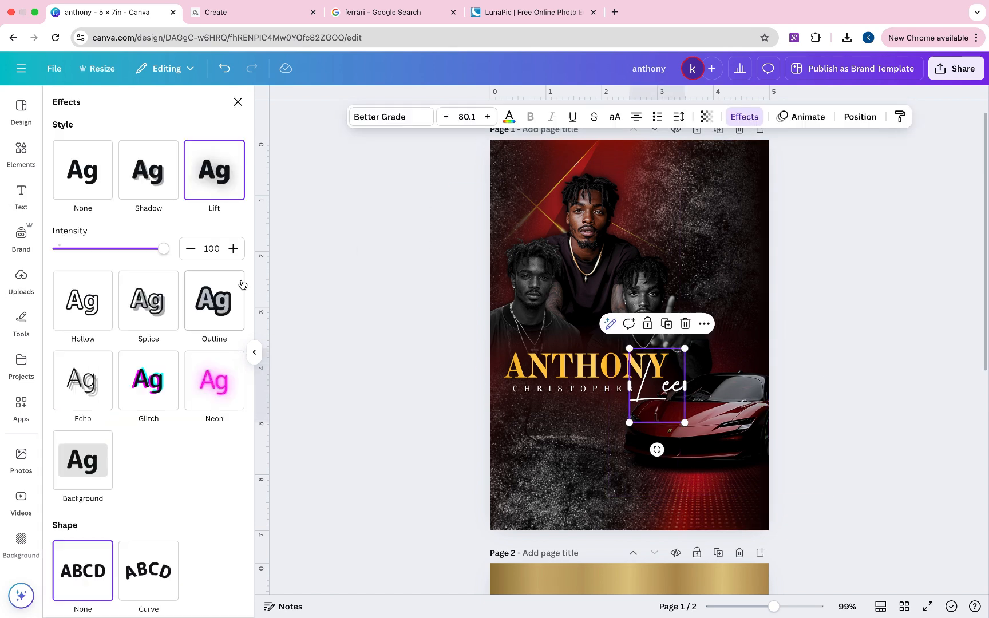
{"action": "left_click", "coordinate": [147, 186]}
{"action": "left_click", "coordinate": [235, 399]}
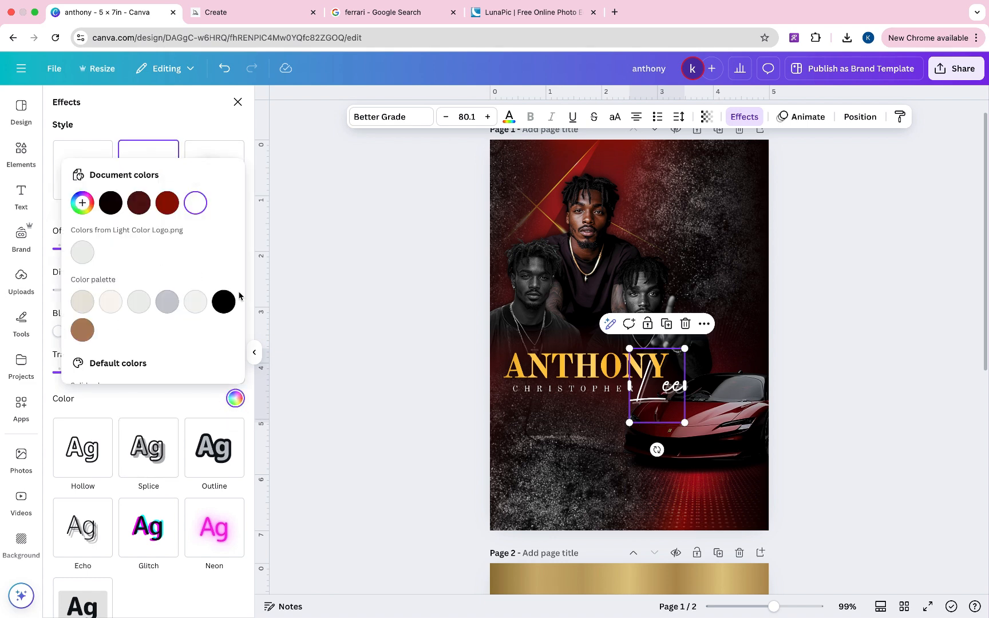
{"action": "left_click", "coordinate": [223, 302]}
{"action": "left_click", "coordinate": [159, 401]}
{"action": "left_click_drag", "start_coordinate": [106, 372], "coordinate": [254, 380]}
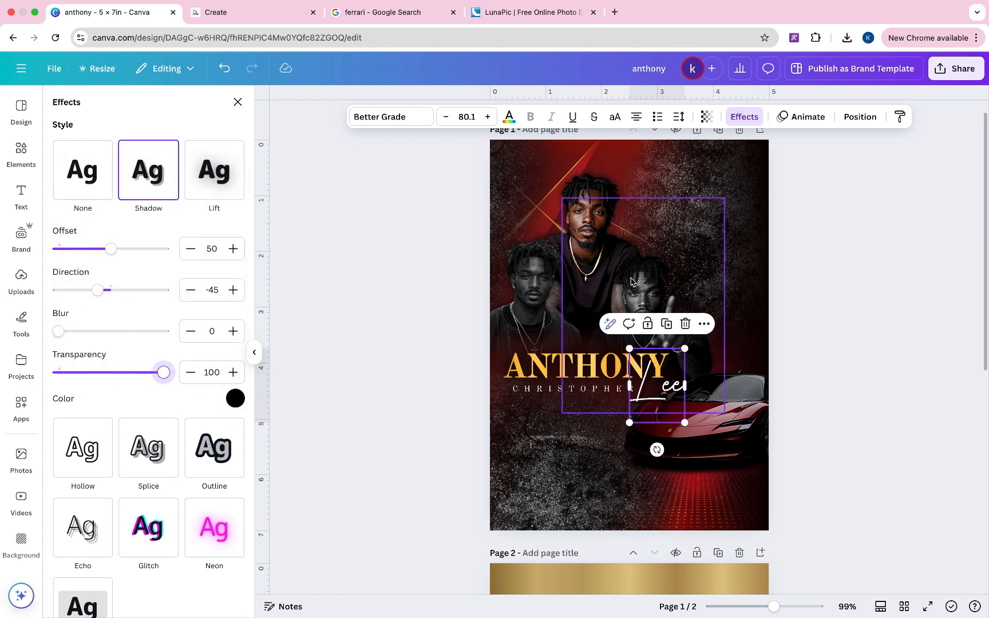
{"action": "mouse_move", "coordinate": [114, 249]}
{"action": "left_mouse_down"}
{"action": "mouse_move", "coordinate": [169, 248]}
{"action": "mouse_move", "coordinate": [69, 250]}
{"action": "mouse_move", "coordinate": [96, 257]}
{"action": "left_mouse_up"}
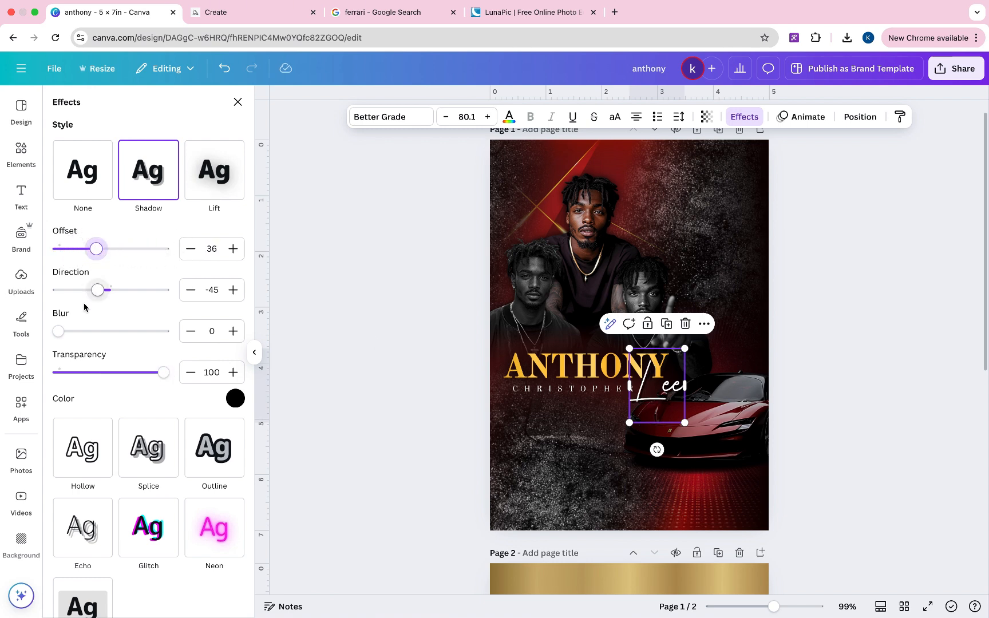
{"action": "left_click_drag", "start_coordinate": [58, 331], "coordinate": [79, 331]}
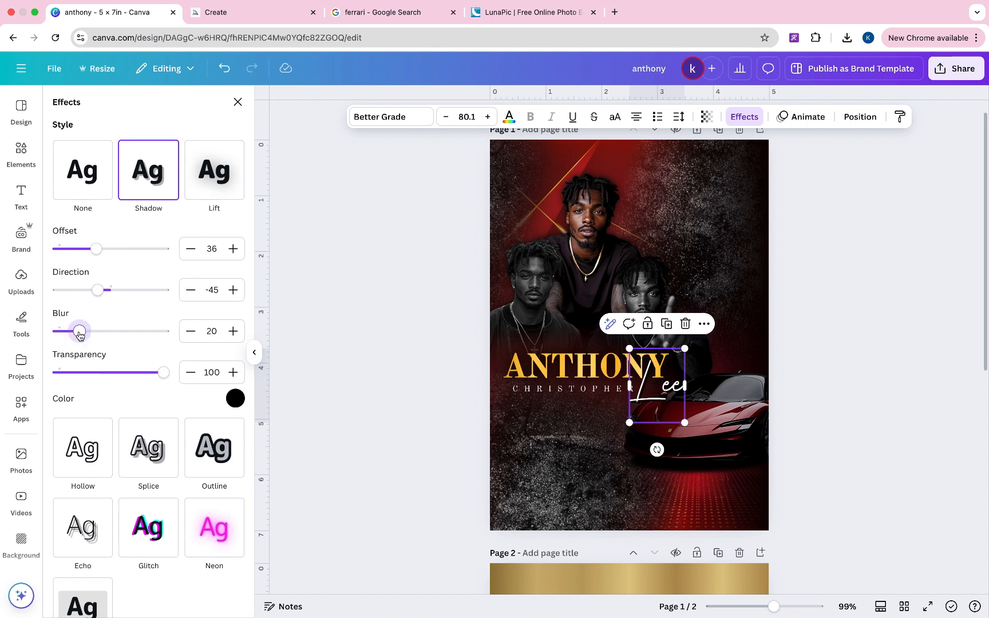
{"action": "left_click", "coordinate": [825, 335]}
{"action": "scroll", "coordinate": [826, 338], "scroll_direction": "down", "scroll_amount": 2}
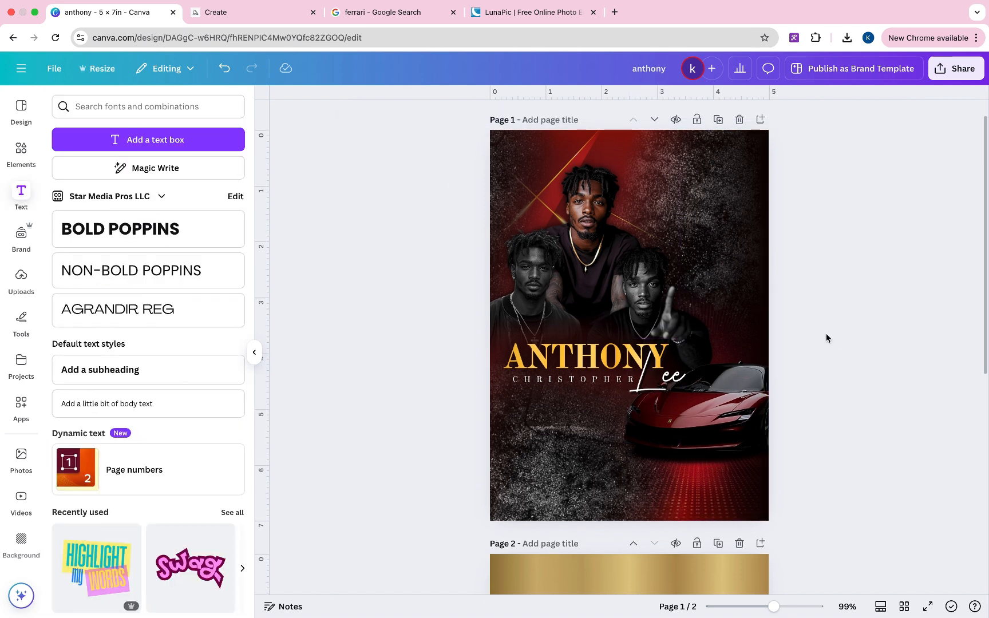
{"action": "scroll", "coordinate": [825, 338], "scroll_direction": "up", "scroll_amount": 1}
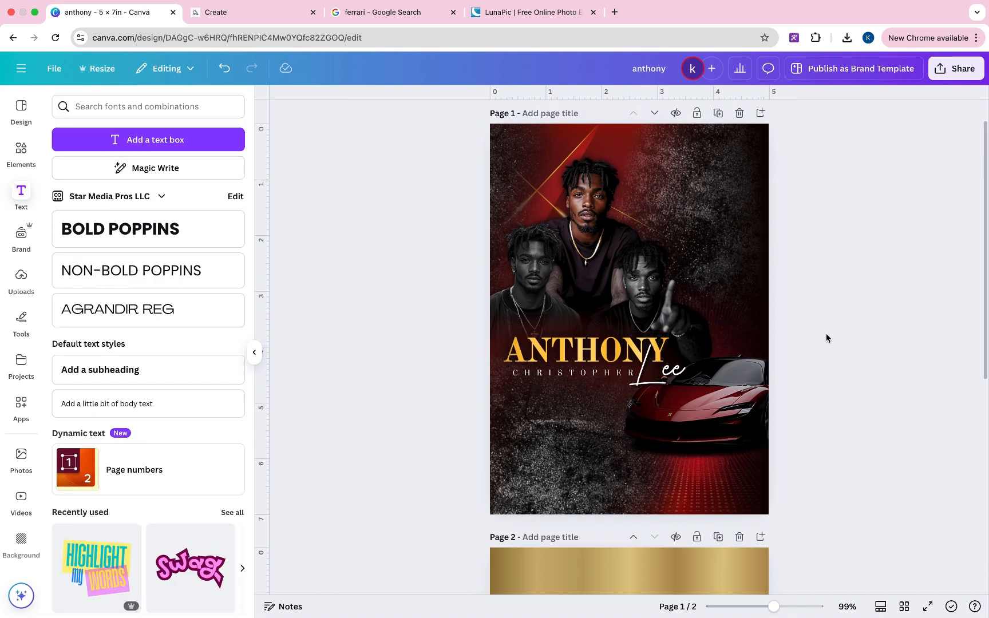
{"action": "left_click", "coordinate": [596, 394]}
{"action": "left_click", "coordinate": [837, 286]}
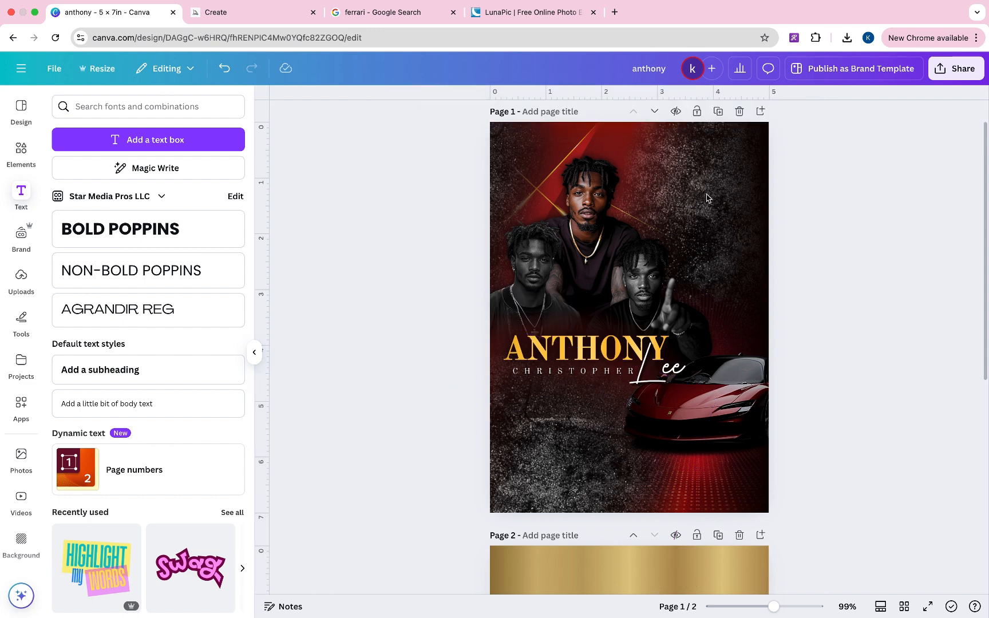
{"action": "left_click", "coordinate": [181, 412]}
{"action": "left_click_drag", "start_coordinate": [638, 346], "coordinate": [576, 448]}
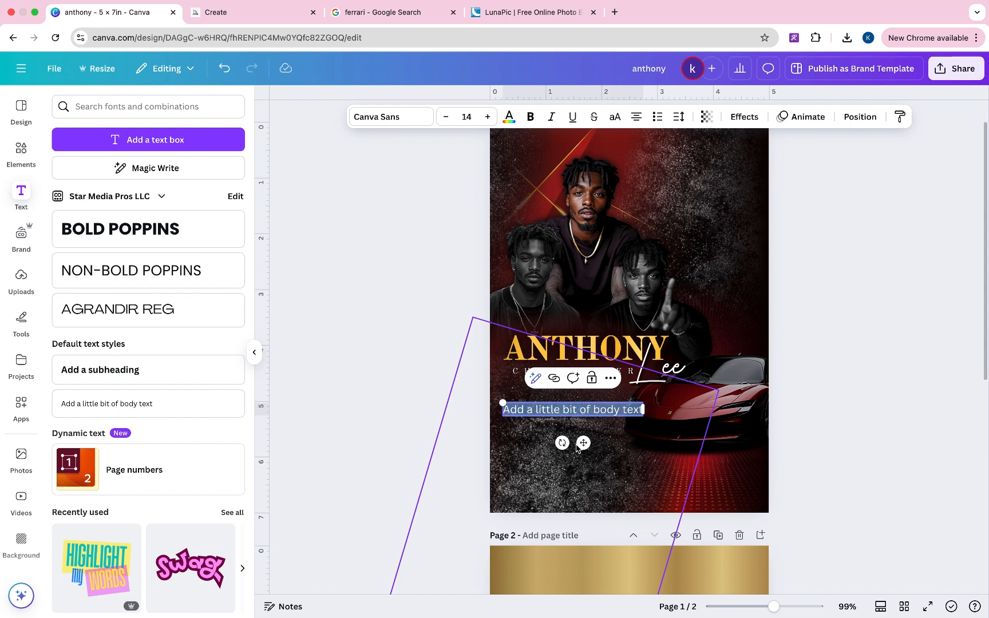
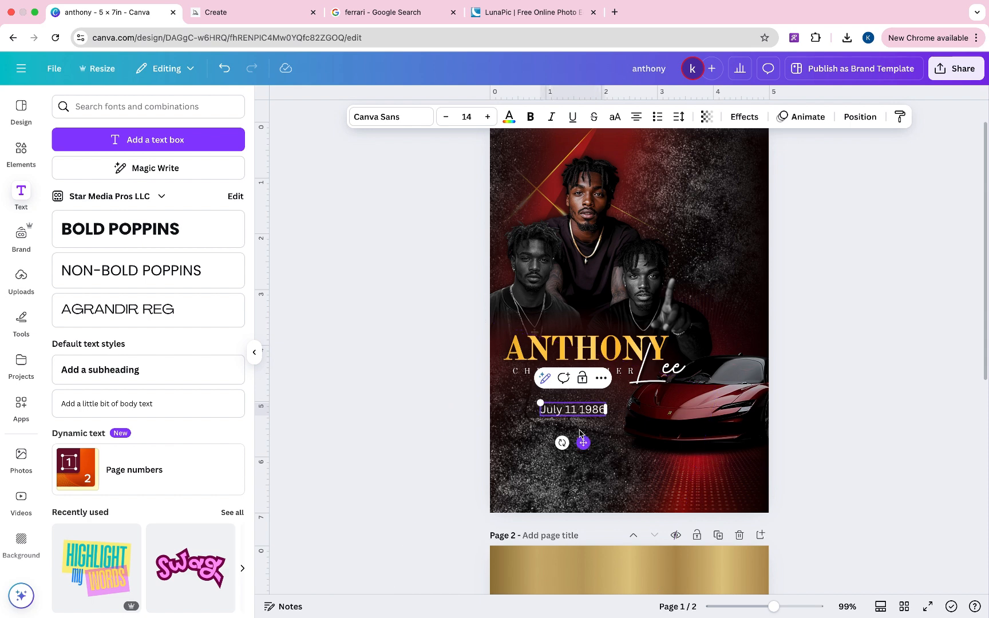
- Correct the year to 1992 and select the whole date text
{"action": "left_click_drag", "start_coordinate": [582, 410], "coordinate": [604, 409]}
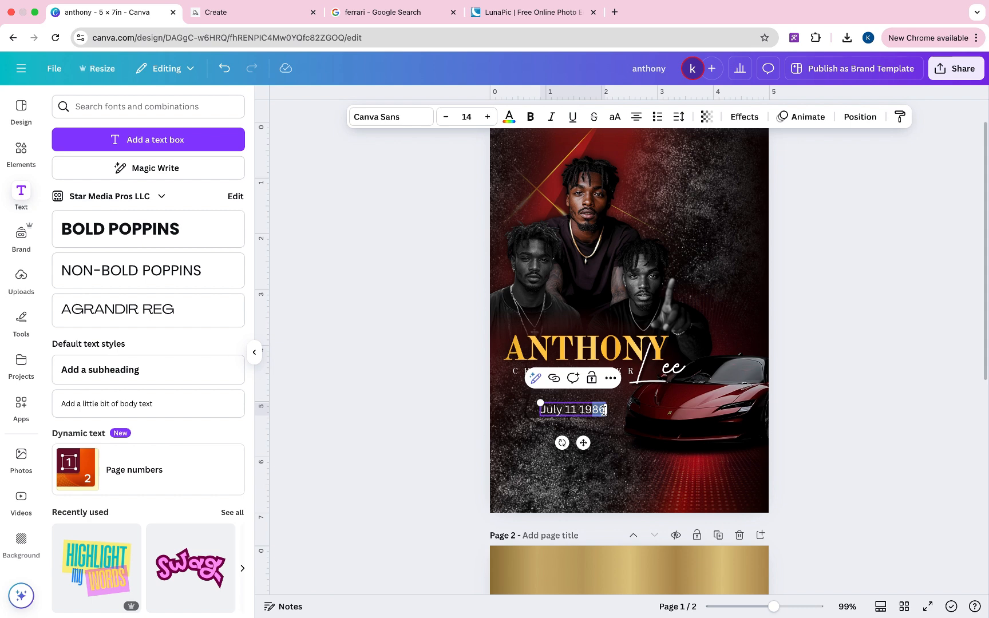
{"action": "type", "text": "992"}
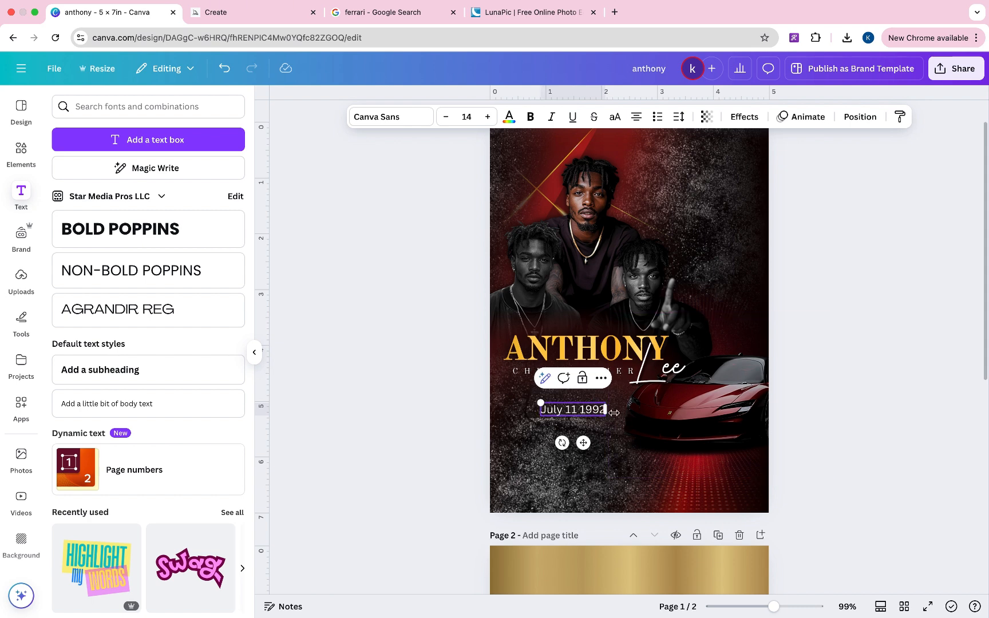
{"action": "key", "text": "super+a"}
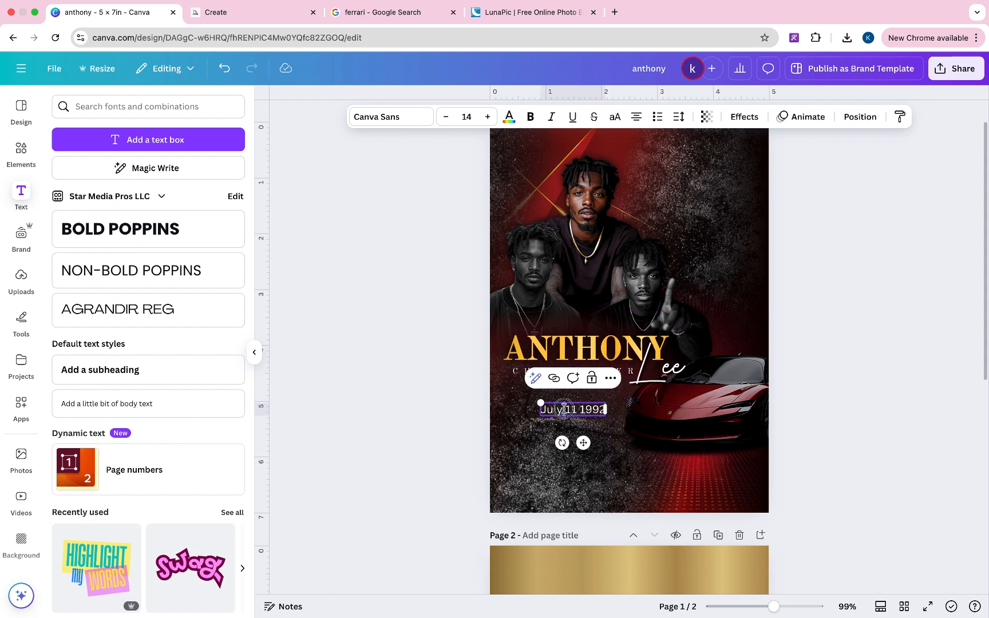
{"action": "left_click", "coordinate": [393, 117]}
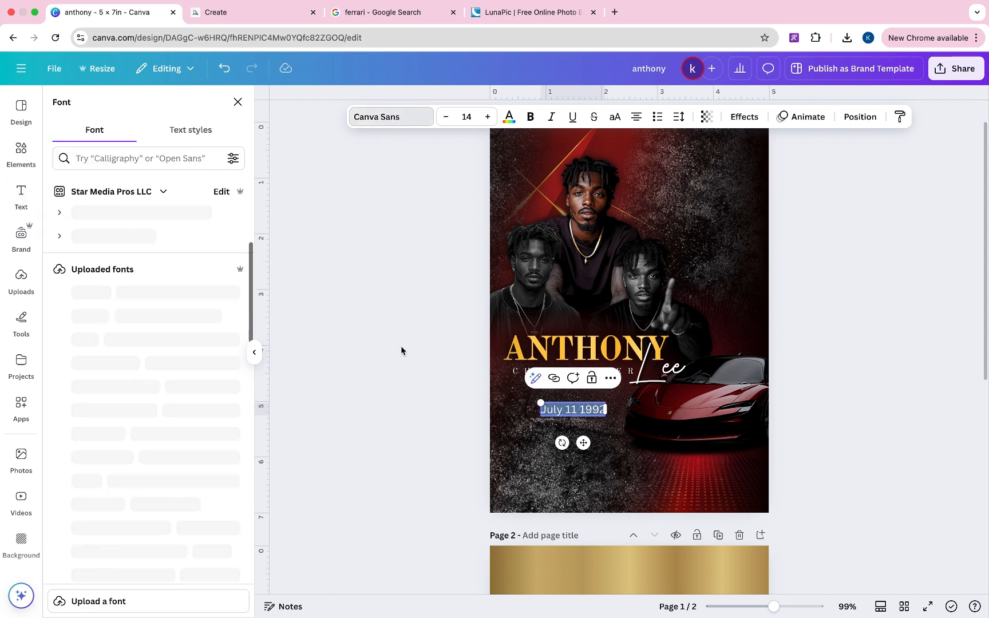
- Apply the Caladea font to the date text and shrink its box slightly
{"action": "left_click", "coordinate": [126, 158]}
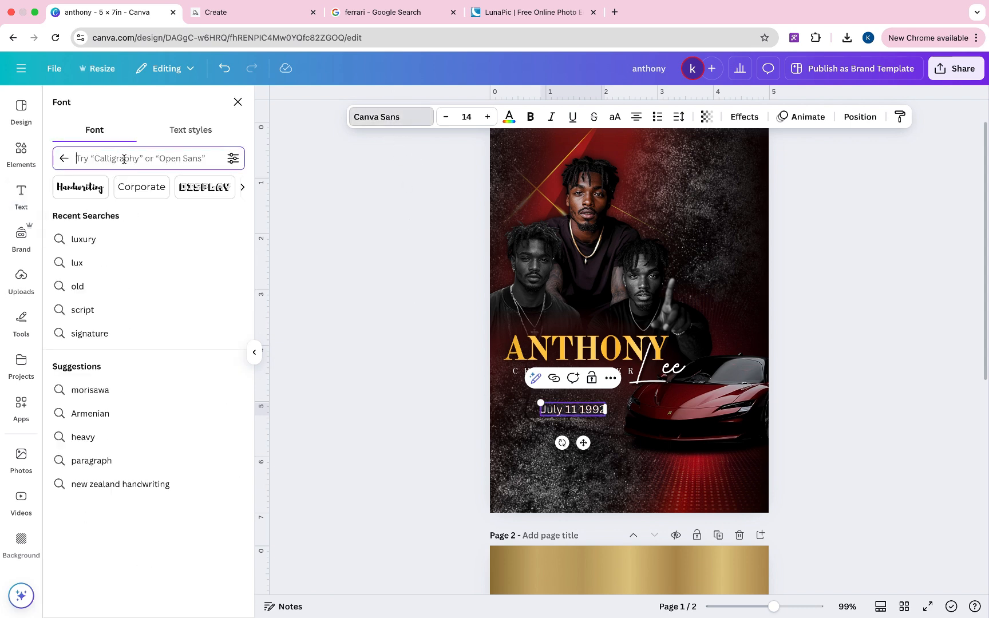
{"action": "type", "text": "cale"}
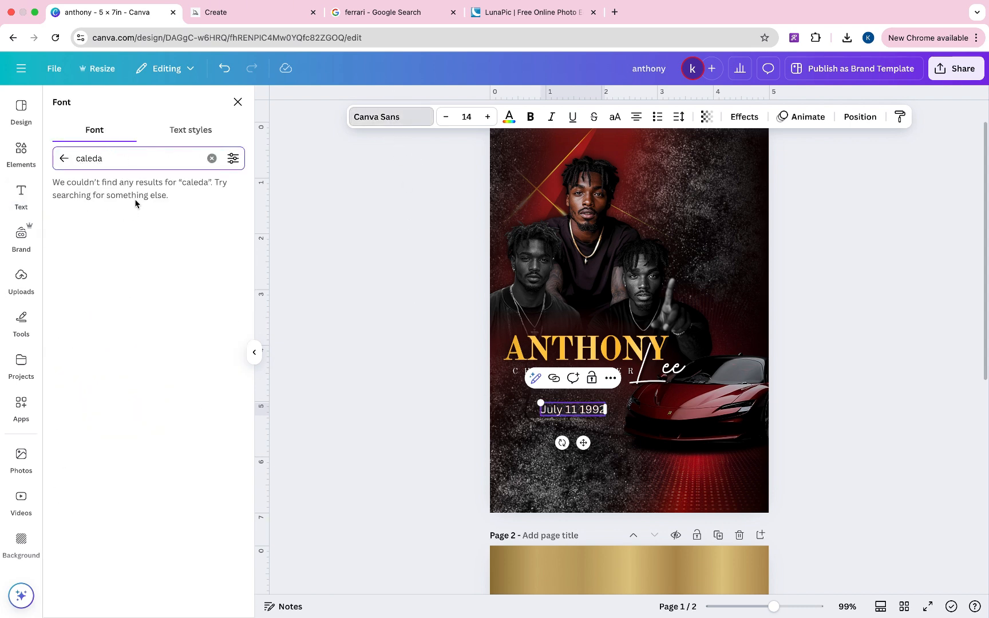
{"action": "type", "text": "da"}
{"action": "key", "text": "BackSpace"}
{"action": "key", "text": "BackSpace"}
{"action": "key", "text": "BackSpace"}
{"action": "left_click", "coordinate": [132, 272]}
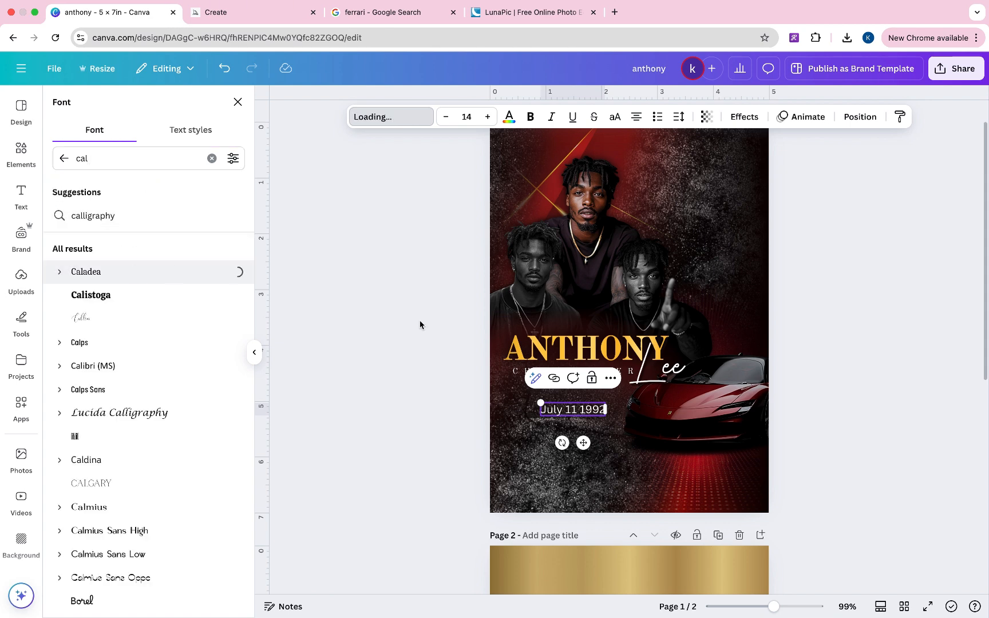
{"action": "left_click_drag", "start_coordinate": [601, 416], "coordinate": [585, 417]}
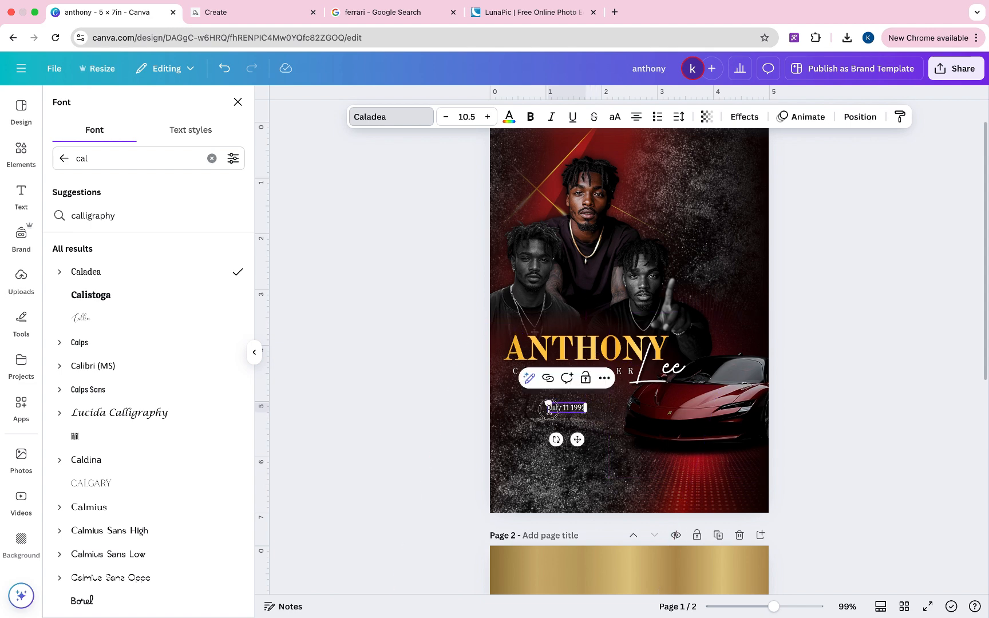
{"action": "left_click_drag", "start_coordinate": [566, 410], "coordinate": [565, 421]}
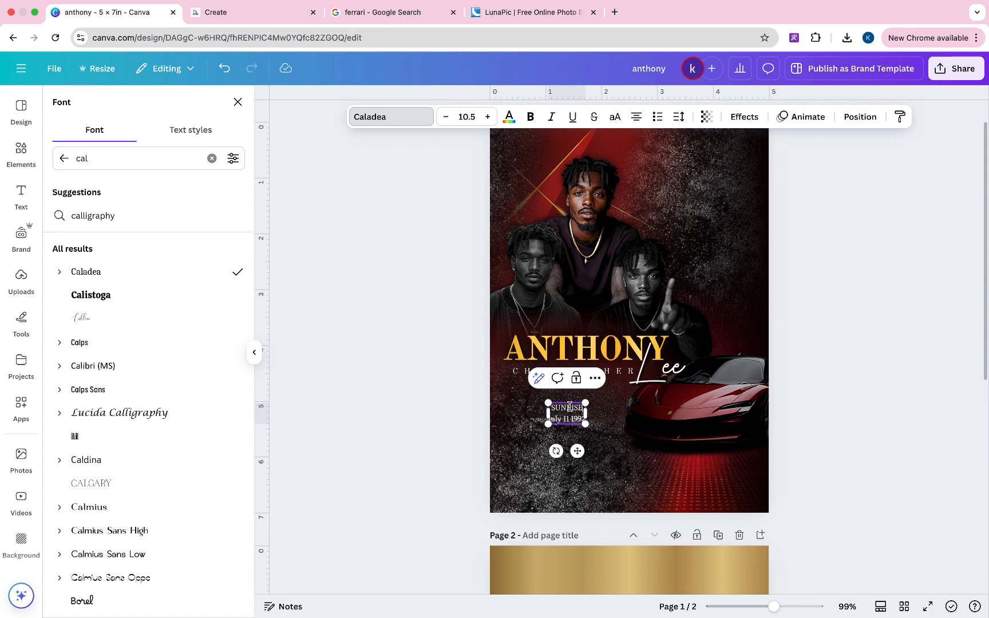
- Bold the SUNRISE heading and tighten the date block's line spacing to 1.08
{"action": "double_click", "coordinate": [566, 408]}
{"action": "key", "text": "super+b"}
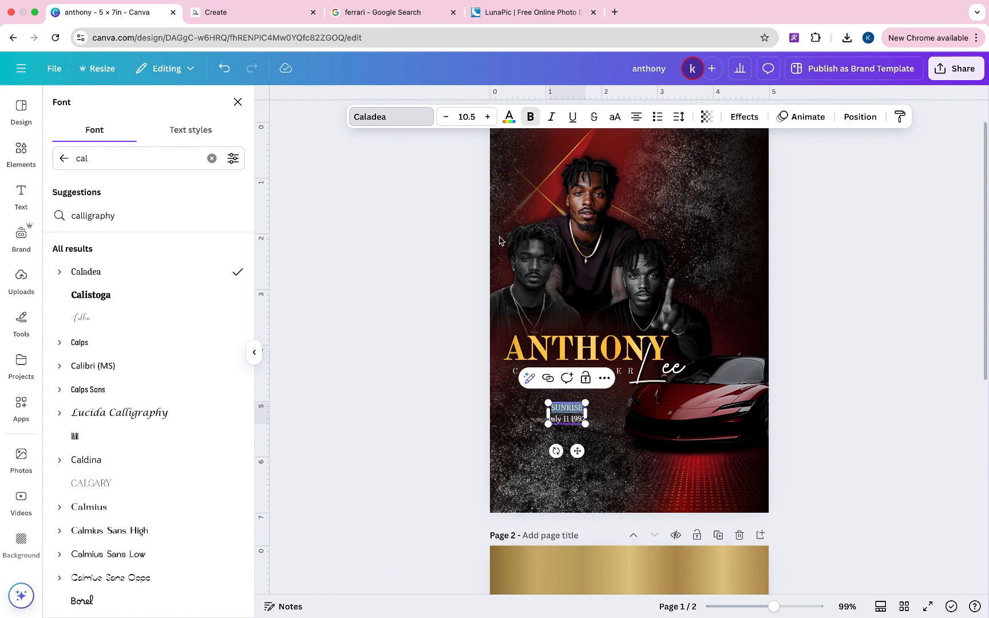
{"action": "left_click_drag", "start_coordinate": [577, 450], "coordinate": [553, 432]}
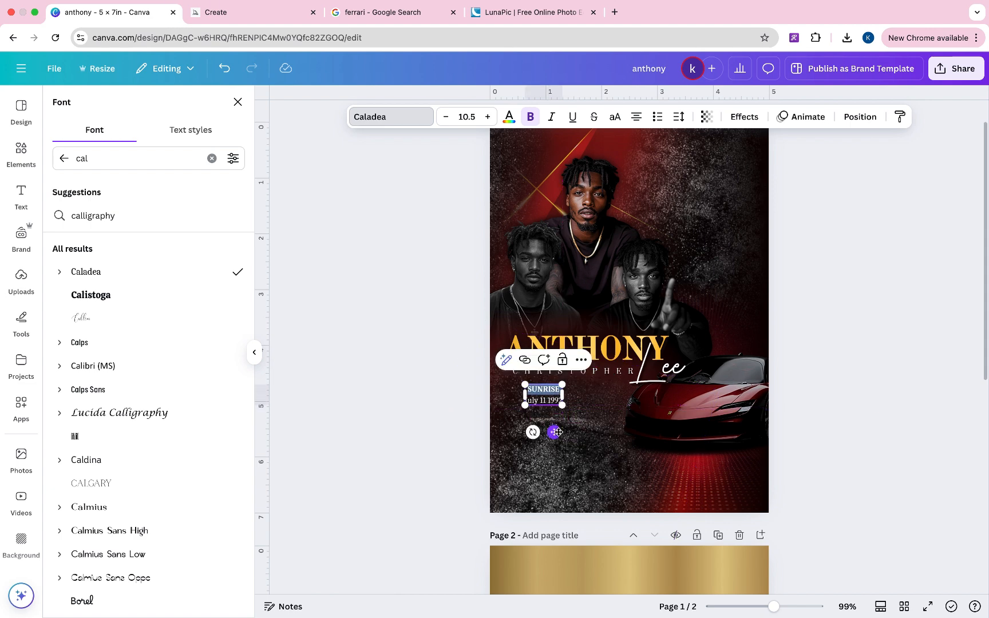
{"action": "left_click", "coordinate": [678, 116]}
{"action": "left_click_drag", "start_coordinate": [659, 206], "coordinate": [640, 213]}
{"action": "left_click", "coordinate": [811, 333]}
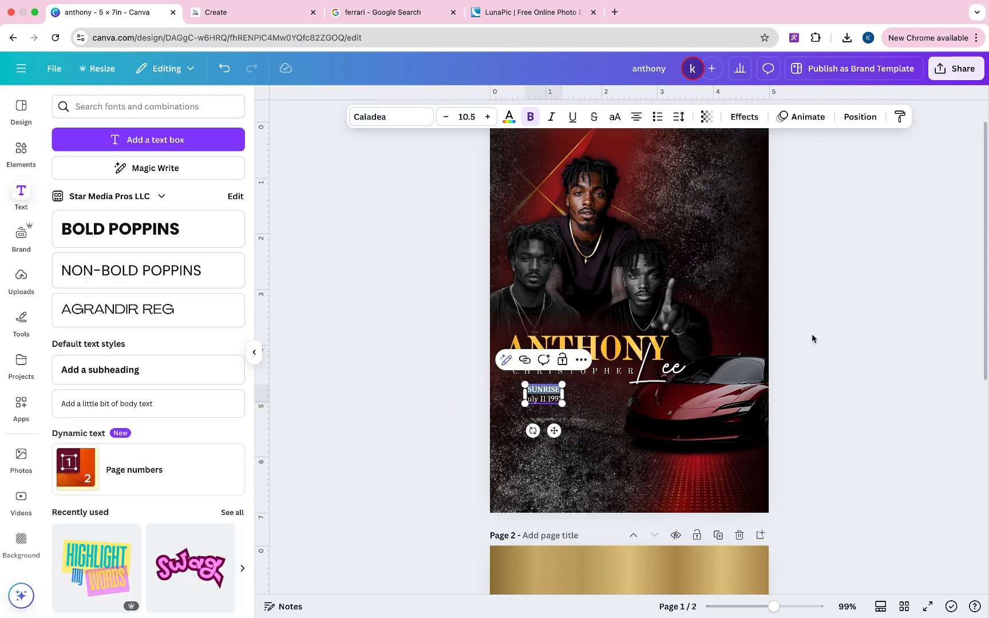
- Nudge the SUNRISE block into place under the name and duplicate it
{"action": "left_click", "coordinate": [554, 395]}
{"action": "left_click_drag", "start_coordinate": [555, 394], "coordinate": [592, 391]}
{"action": "left_click", "coordinate": [545, 360]}
- Retype the copy as SUNSET over Jan 31 2025 and shift it slightly right
{"action": "double_click", "coordinate": [597, 390]}
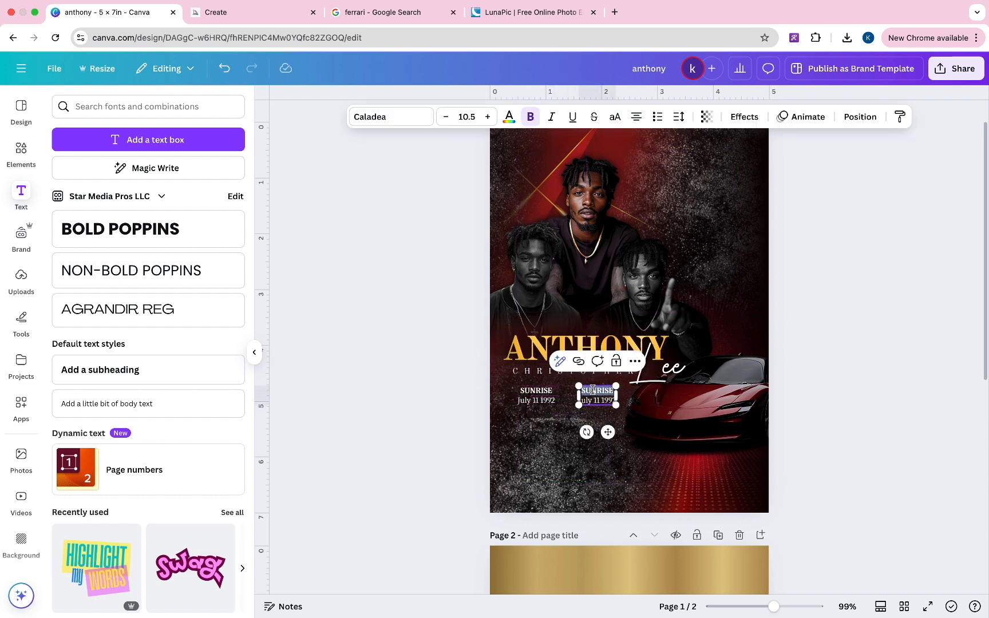
{"action": "type", "text": "S"}
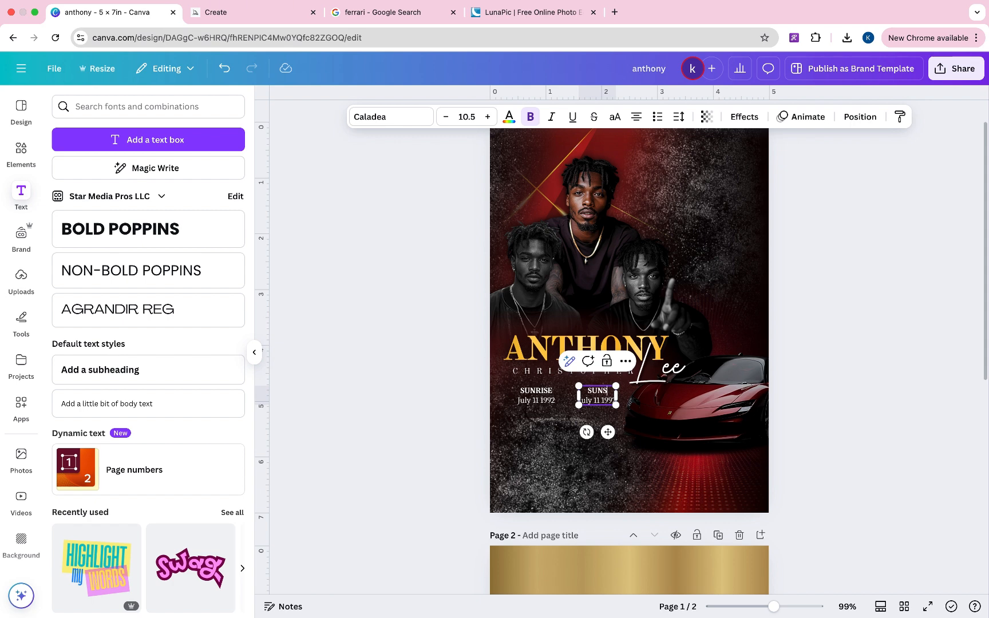
{"action": "left_click", "coordinate": [590, 399]}
{"action": "left_click_drag", "start_coordinate": [582, 400], "coordinate": [581, 400]}
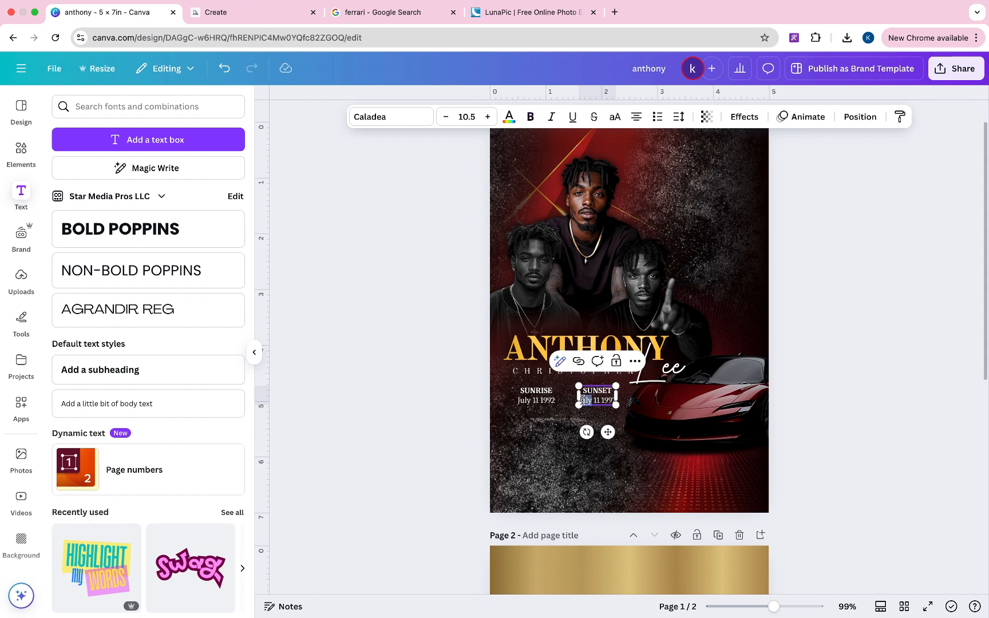
{"action": "type", "text": "an "}
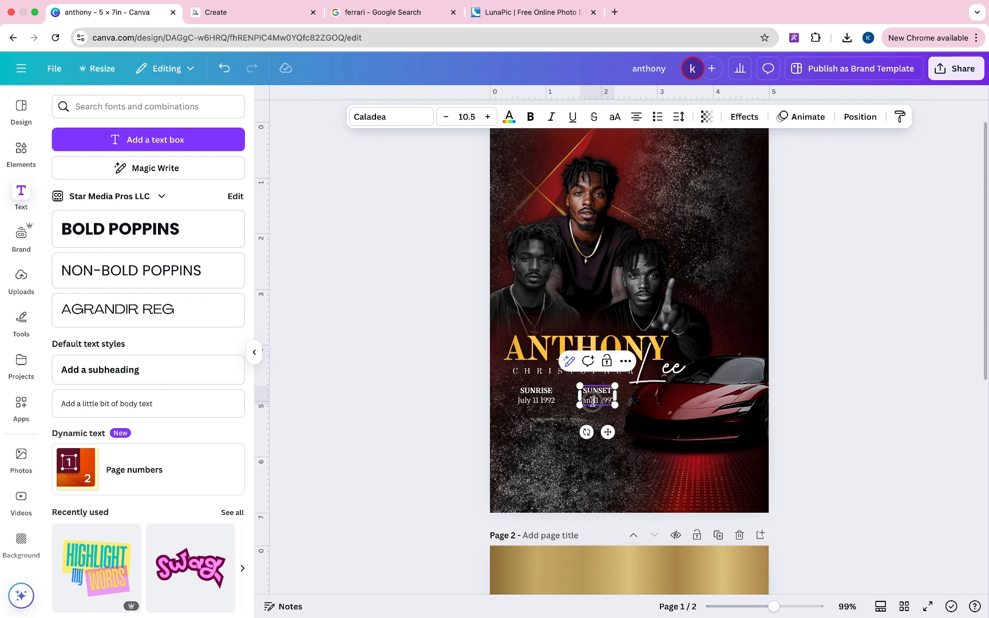
{"action": "type", "text": "31 "}
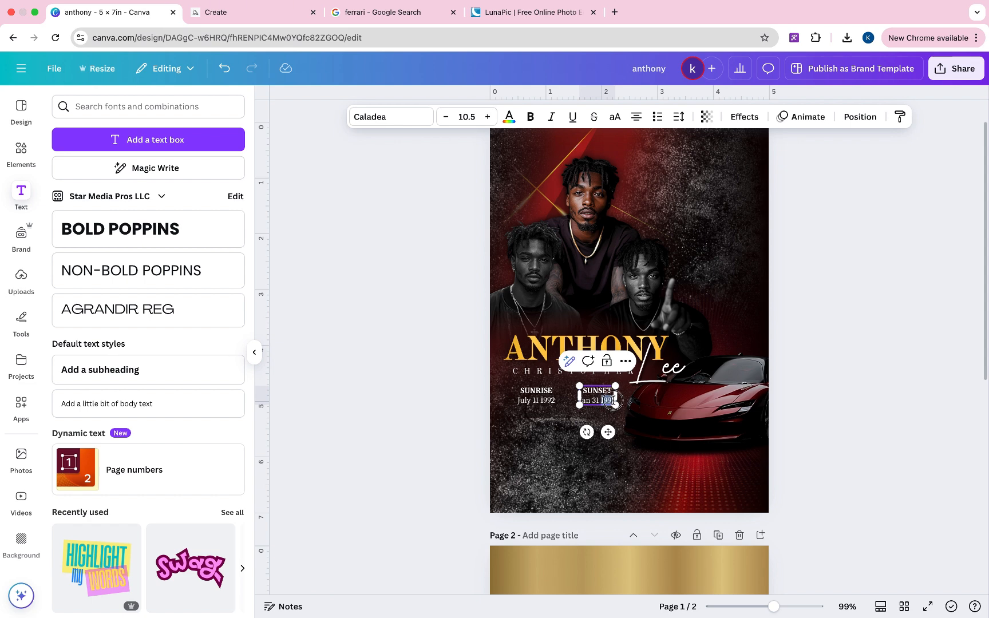
{"action": "type", "text": "2025"}
{"action": "left_click", "coordinate": [842, 341]}
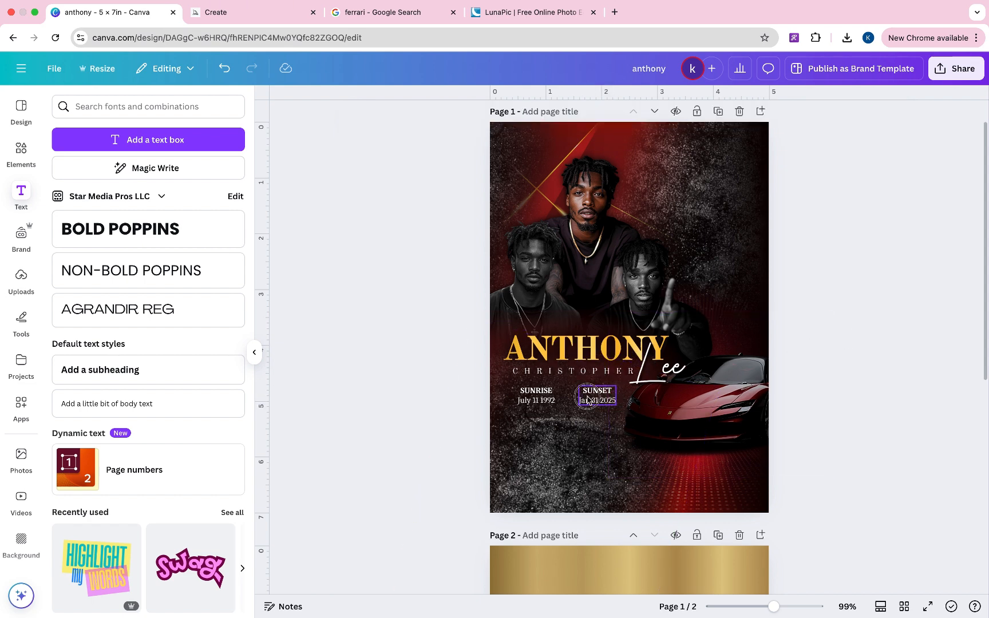
{"action": "left_click", "coordinate": [590, 396]}
{"action": "left_click_drag", "start_coordinate": [587, 396], "coordinate": [594, 397]}
- Give SUNRISE a black drop shadow (transparency 100, blur 44) and copy that style to SUNSET
{"action": "left_click", "coordinate": [535, 395]}
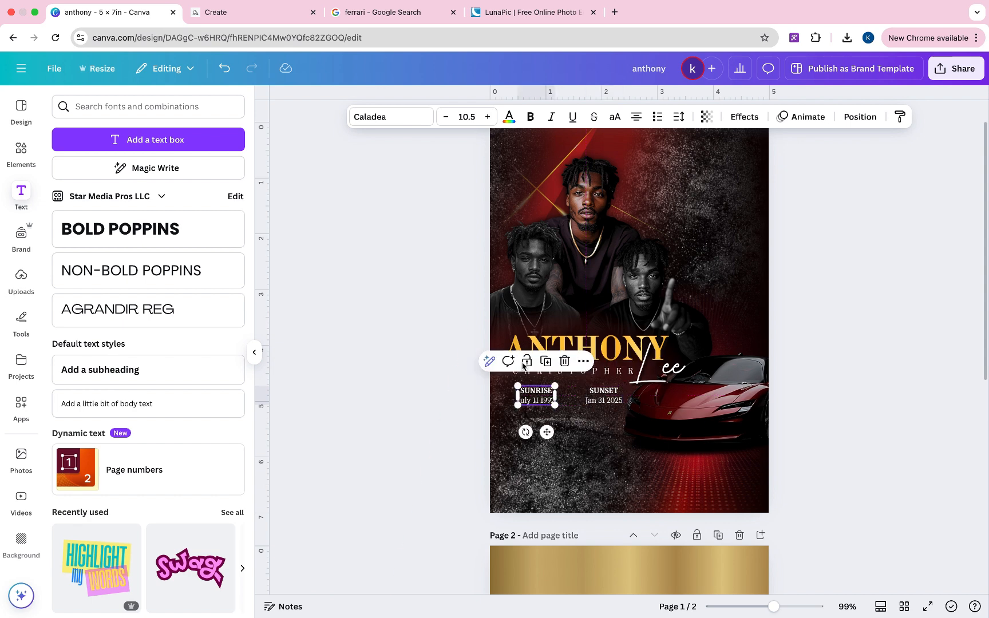
{"action": "left_click", "coordinate": [744, 117]}
{"action": "left_click", "coordinate": [217, 170]}
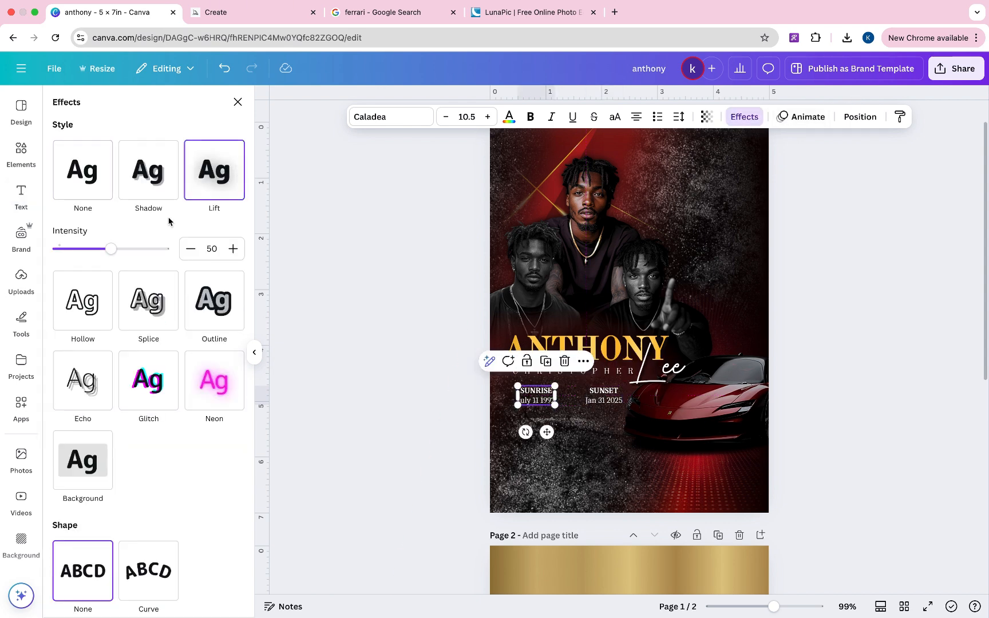
{"action": "left_click_drag", "start_coordinate": [111, 248], "coordinate": [284, 291]}
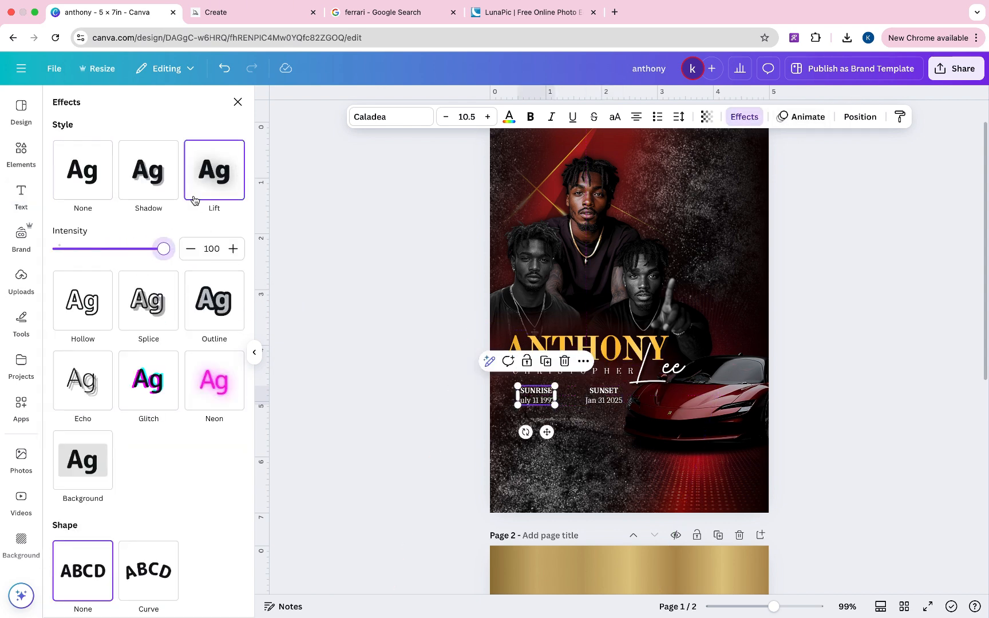
{"action": "left_click", "coordinate": [150, 182]}
{"action": "left_click", "coordinate": [235, 398]}
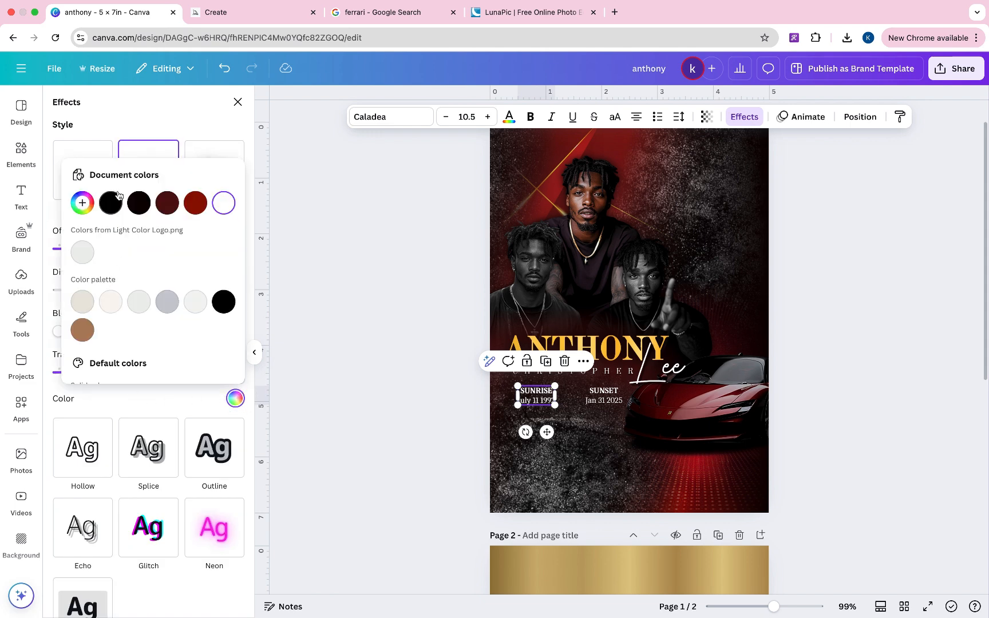
{"action": "left_click", "coordinate": [111, 202]}
{"action": "left_click", "coordinate": [110, 405]}
{"action": "left_click_drag", "start_coordinate": [101, 371], "coordinate": [210, 375]}
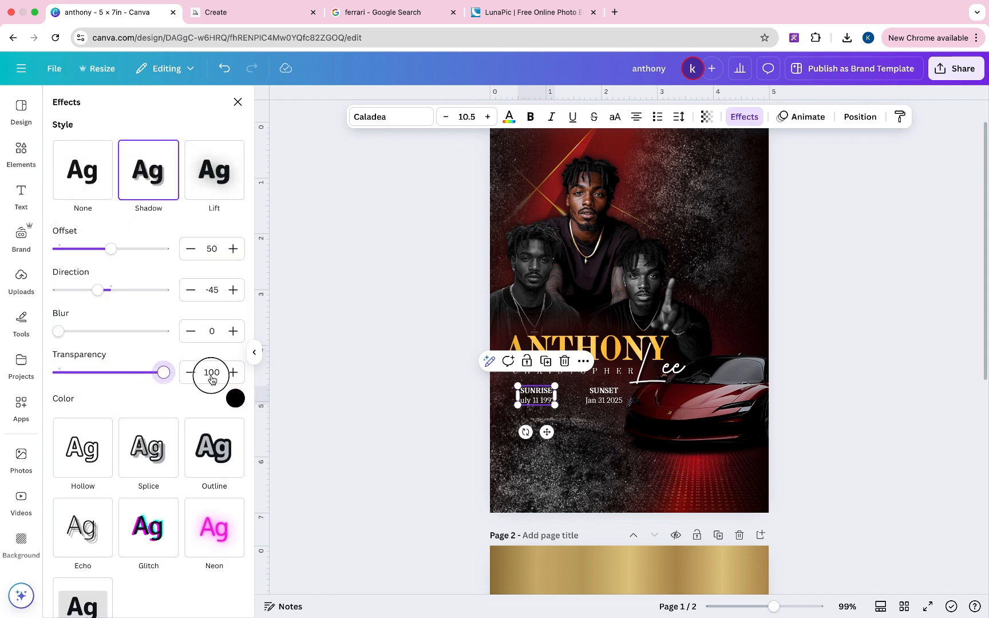
{"action": "left_click_drag", "start_coordinate": [54, 331], "coordinate": [104, 331]}
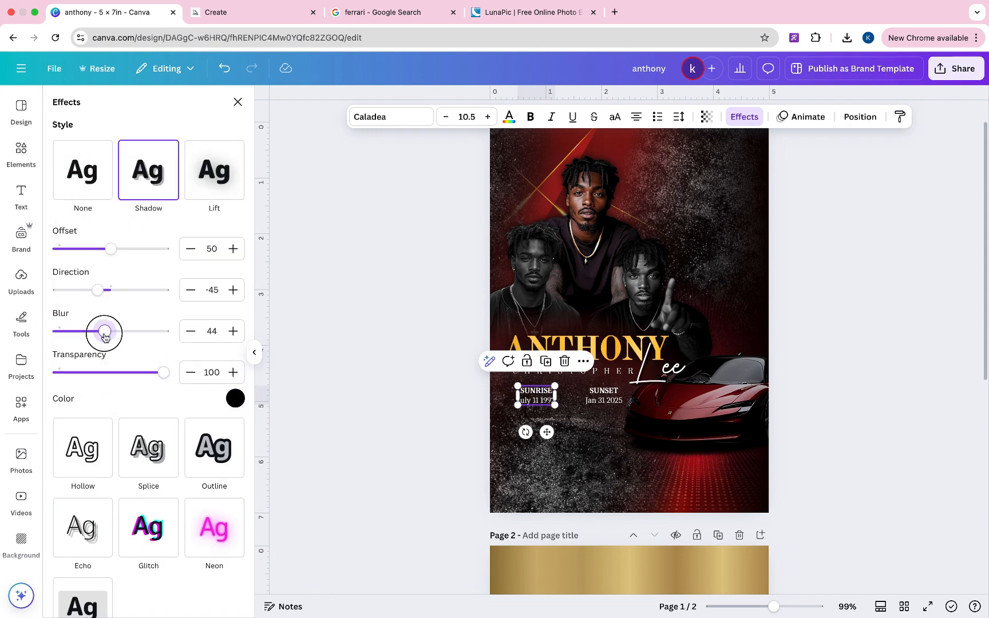
{"action": "left_click", "coordinate": [898, 119]}
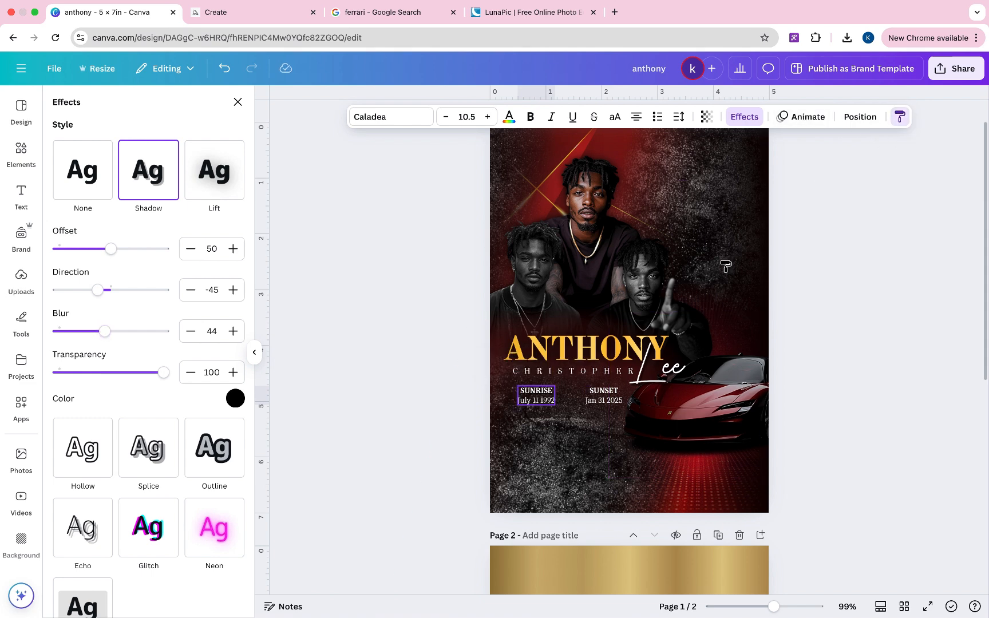
{"action": "left_click", "coordinate": [608, 396]}
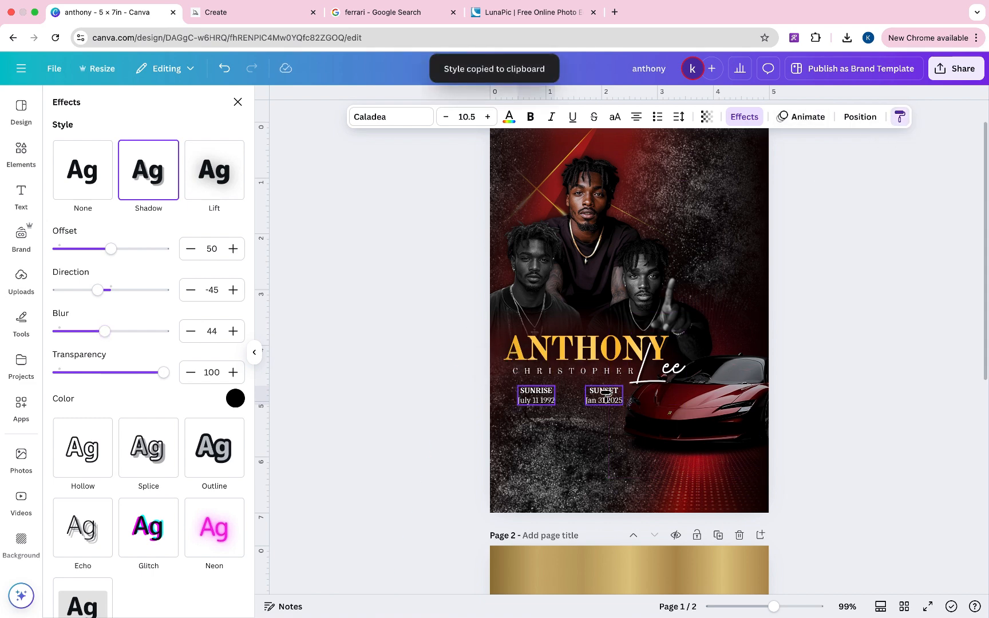
- Nudge SUNRISE right, then paste the service details and shrink them near the bottom
{"action": "left_click", "coordinate": [547, 399]}
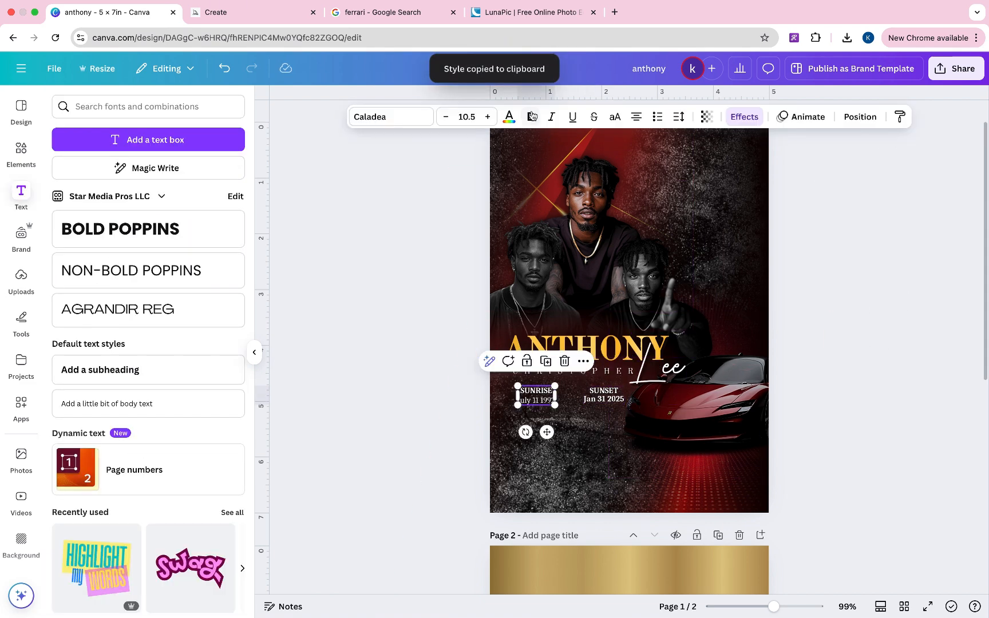
{"action": "left_click", "coordinate": [451, 399]}
{"action": "left_click_drag", "start_coordinate": [544, 397], "coordinate": [552, 396]}
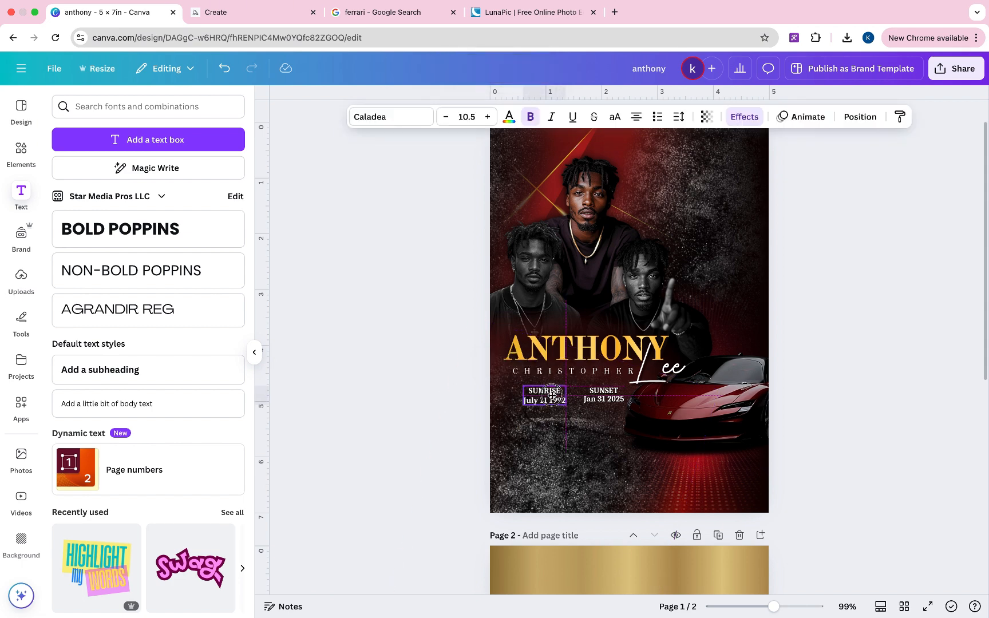
{"action": "left_click", "coordinate": [953, 295]}
{"action": "scroll", "coordinate": [953, 296], "scroll_direction": "up", "scroll_amount": 2}
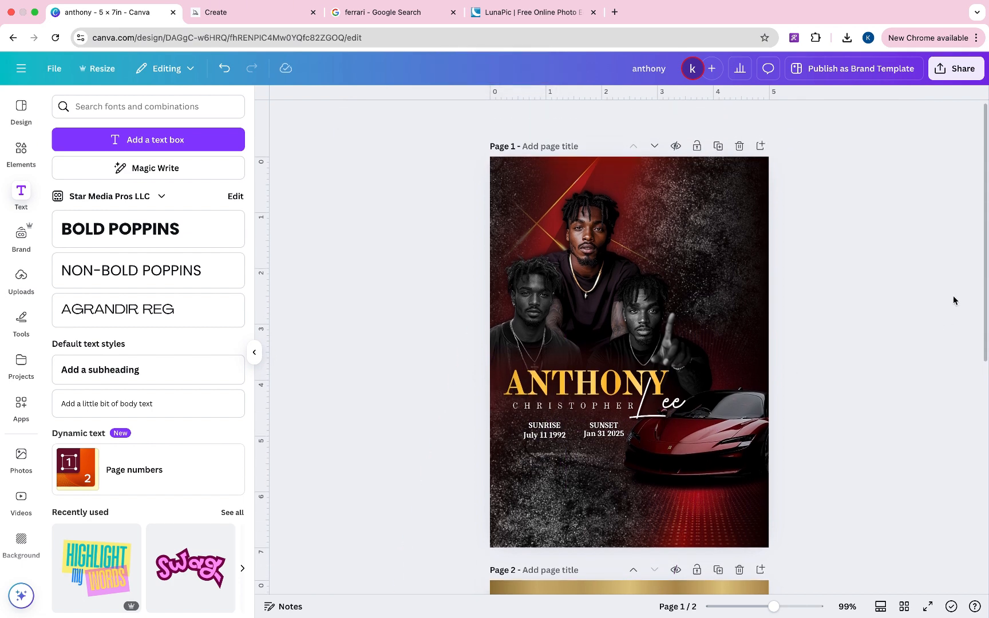
{"action": "left_click", "coordinate": [556, 421]}
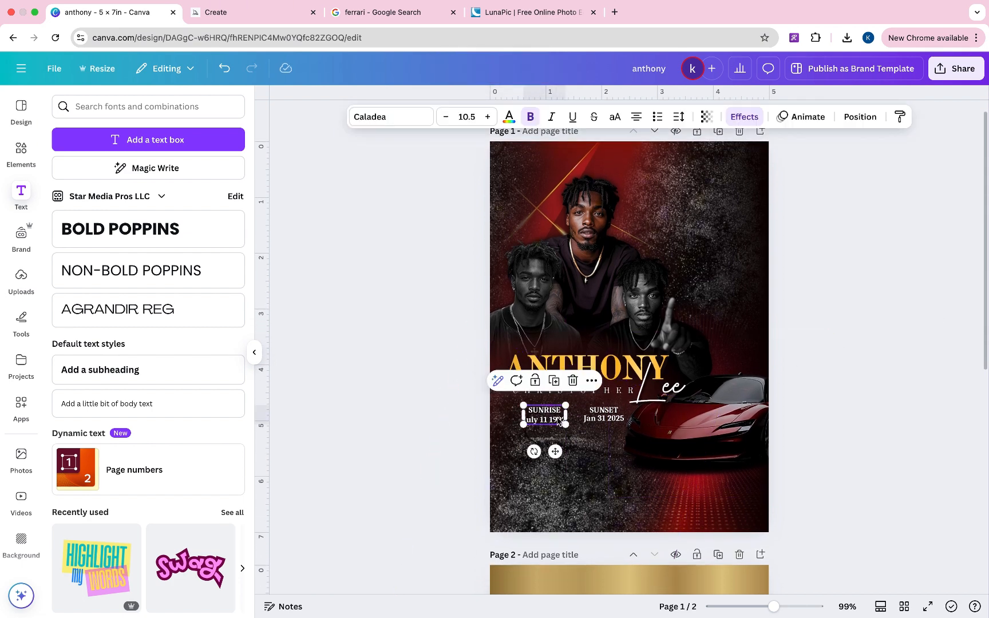
{"action": "left_click_drag", "start_coordinate": [530, 420], "coordinate": [533, 421]}
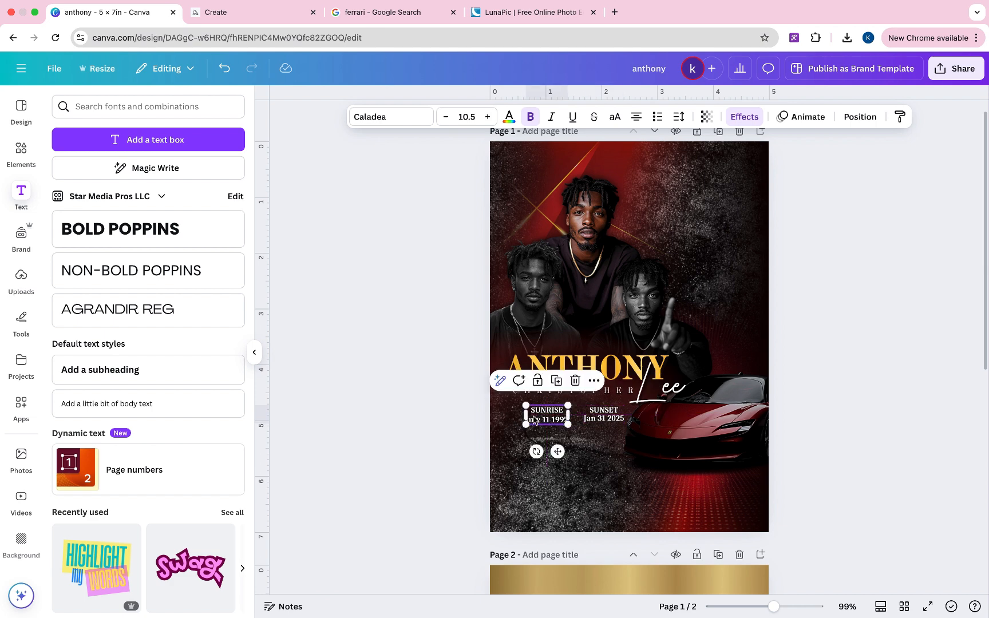
{"action": "key", "text": "super+v"}
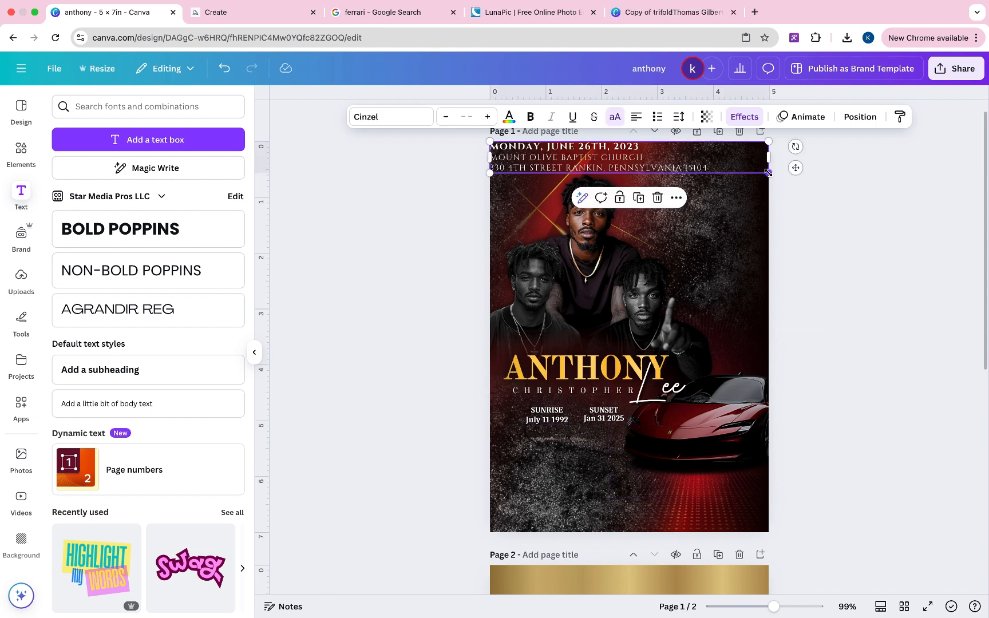
{"action": "left_click_drag", "start_coordinate": [768, 172], "coordinate": [679, 500]}
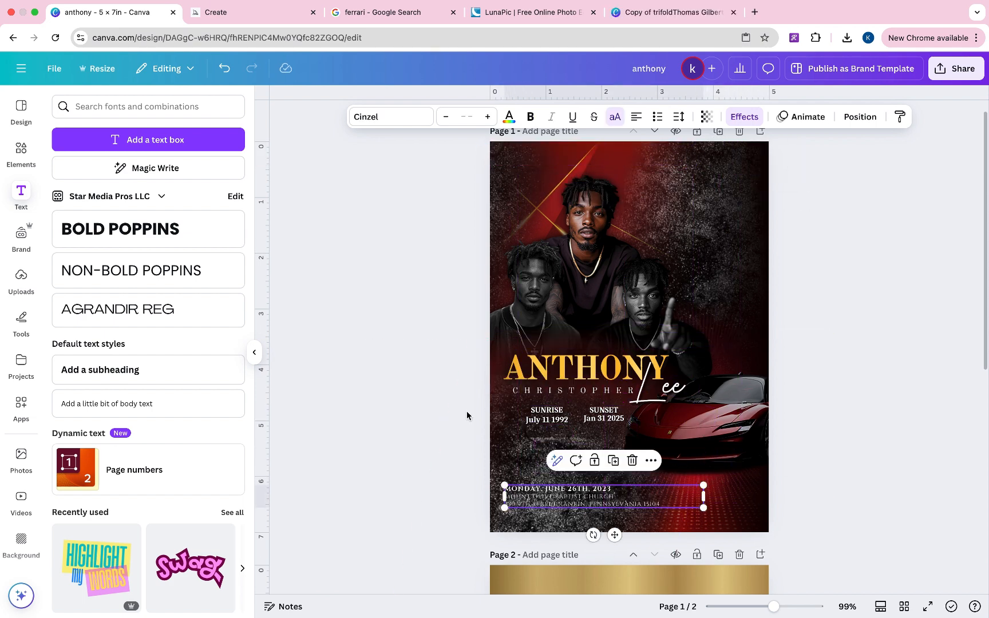
- Stretch a transparent gradient across the page bottom and set both its colours to black
{"action": "left_click", "coordinate": [21, 153]}
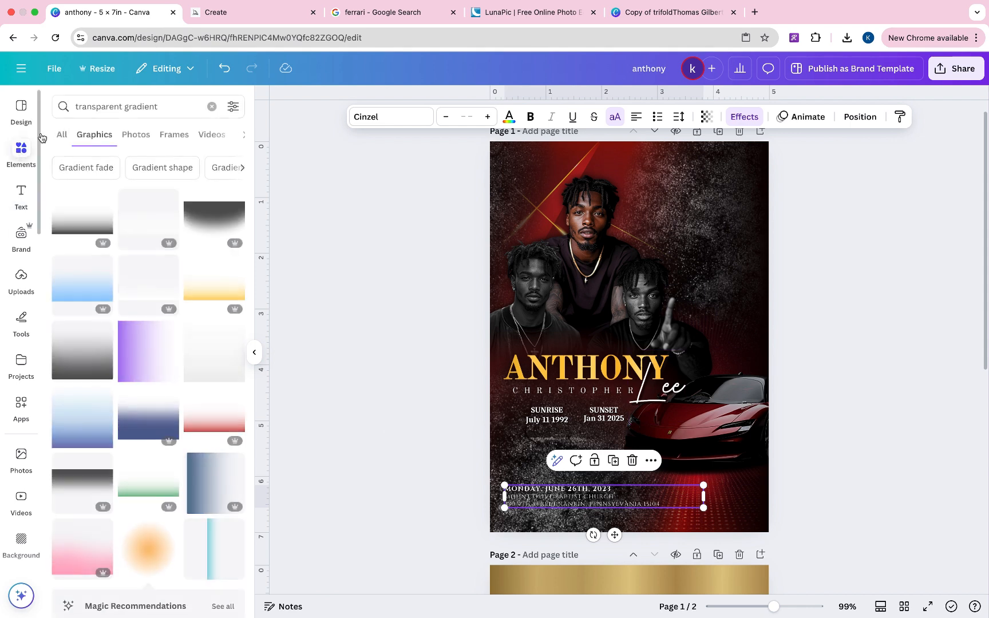
{"action": "left_click", "coordinate": [223, 557]}
{"action": "left_click_drag", "start_coordinate": [618, 443], "coordinate": [832, 342]}
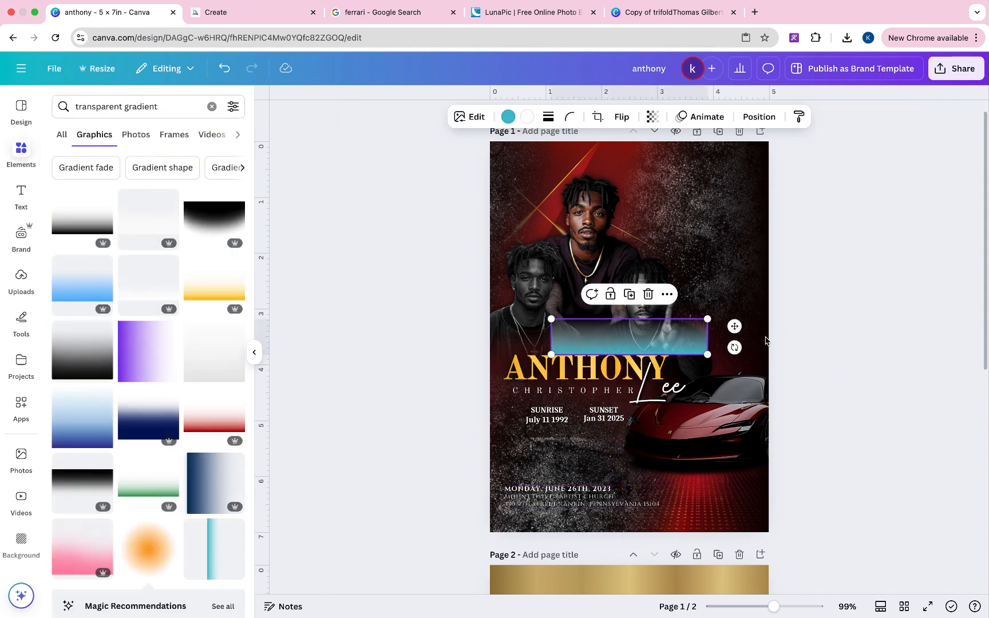
{"action": "left_click_drag", "start_coordinate": [665, 325], "coordinate": [872, 447]}
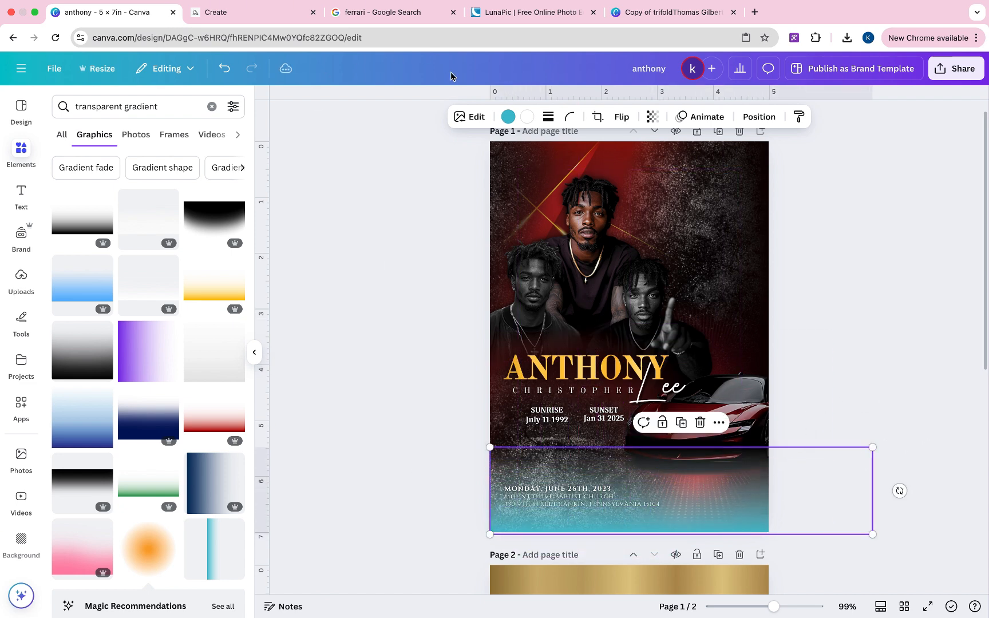
{"action": "left_click", "coordinate": [509, 118]}
{"action": "left_click", "coordinate": [98, 195]}
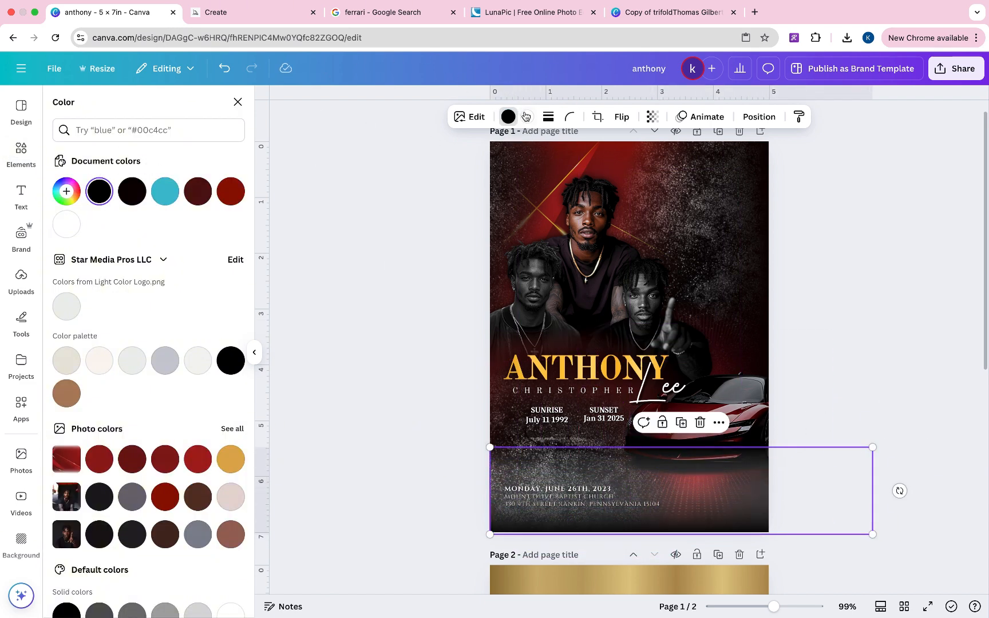
{"action": "left_click", "coordinate": [527, 116]}
{"action": "left_click", "coordinate": [105, 197]}
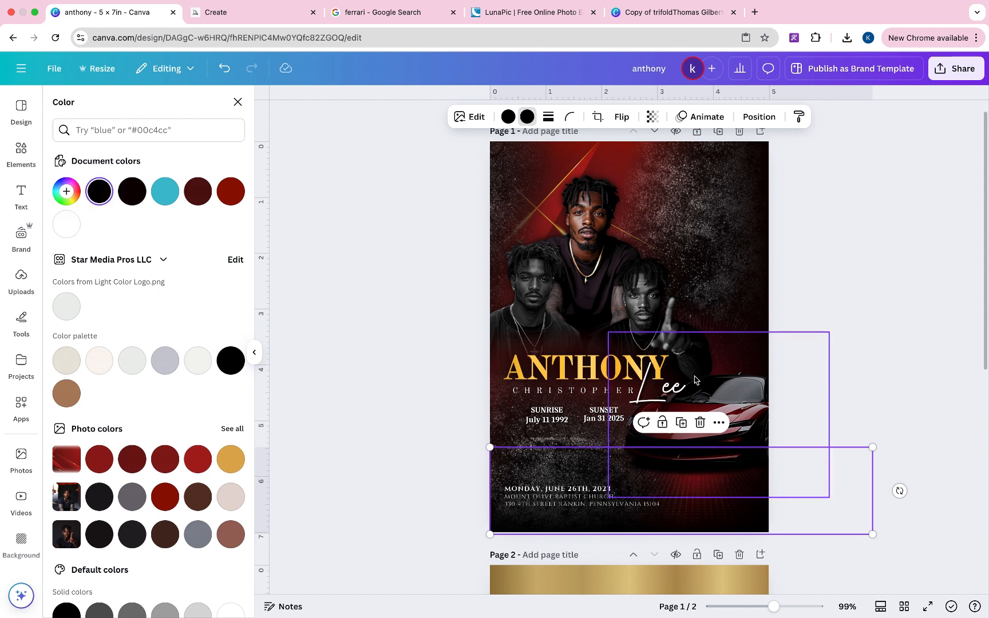
- Nudge the service details, and remove bold and italics from the SUNRISE and SUNSET dates
{"action": "left_click", "coordinate": [607, 500]}
{"action": "left_click_drag", "start_coordinate": [606, 497], "coordinate": [614, 502]}
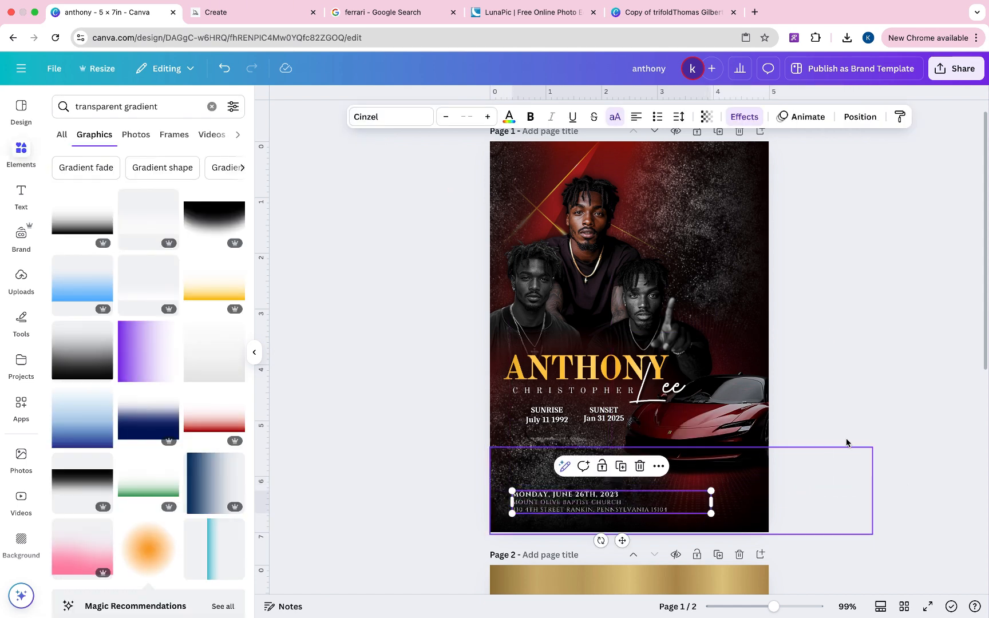
{"action": "left_click", "coordinate": [901, 430]}
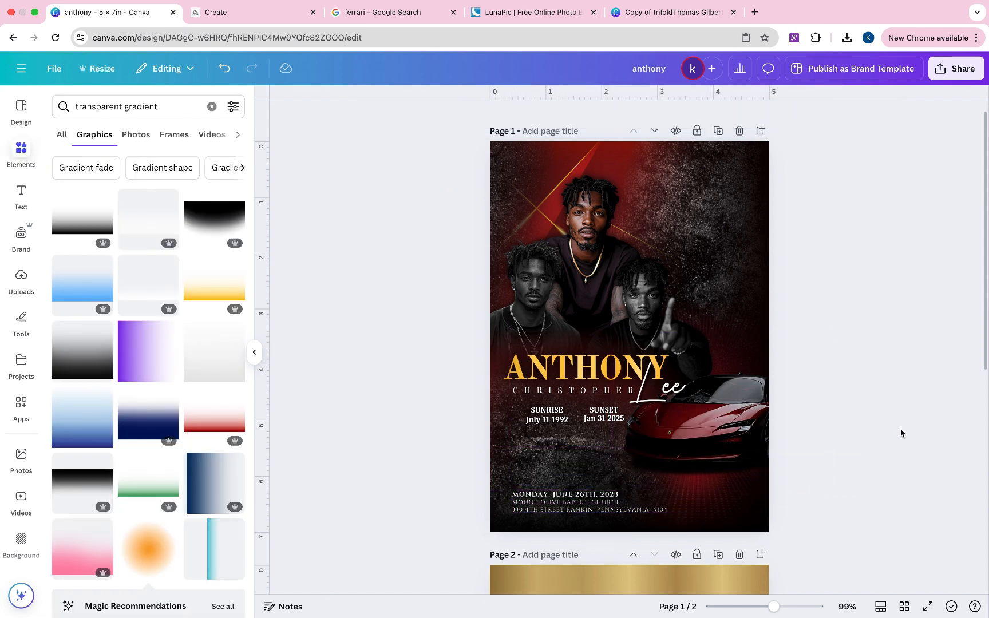
{"action": "left_click", "coordinate": [539, 416]}
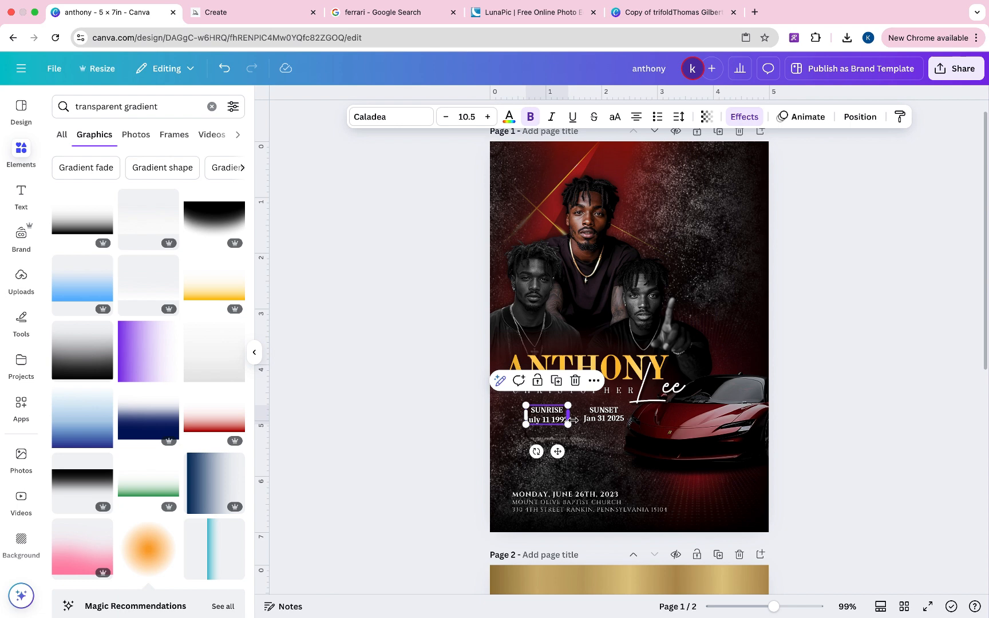
{"action": "left_click", "coordinate": [530, 117]}
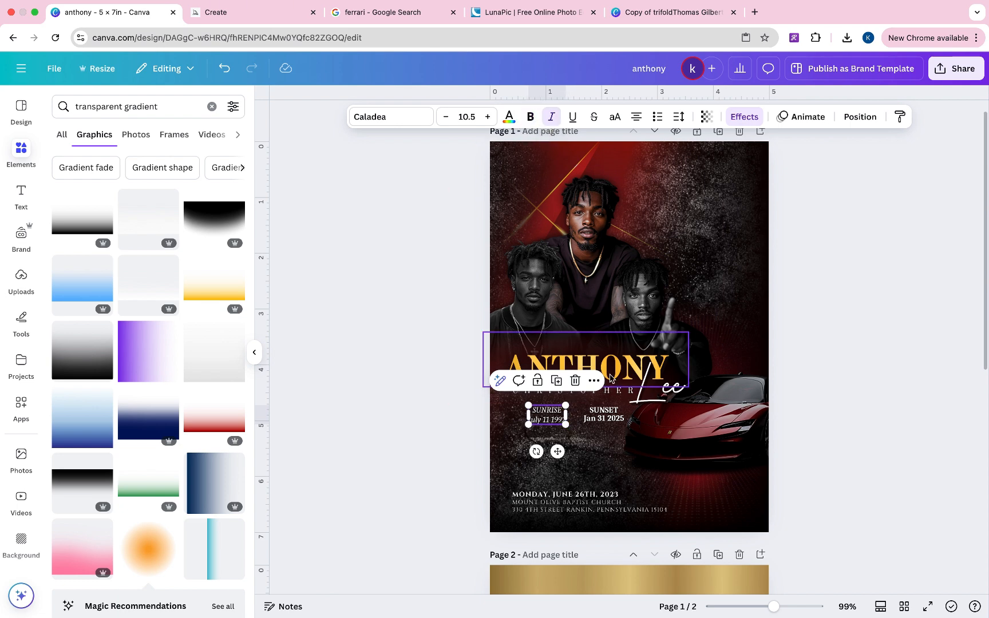
{"action": "left_click", "coordinate": [552, 117]}
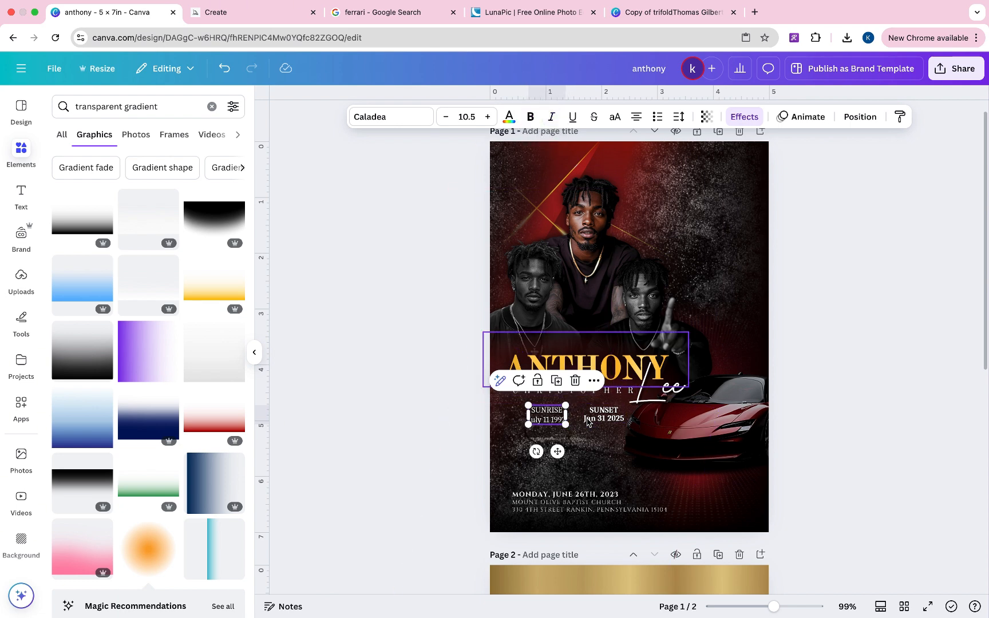
{"action": "left_click", "coordinate": [603, 414]}
{"action": "left_click", "coordinate": [533, 120]}
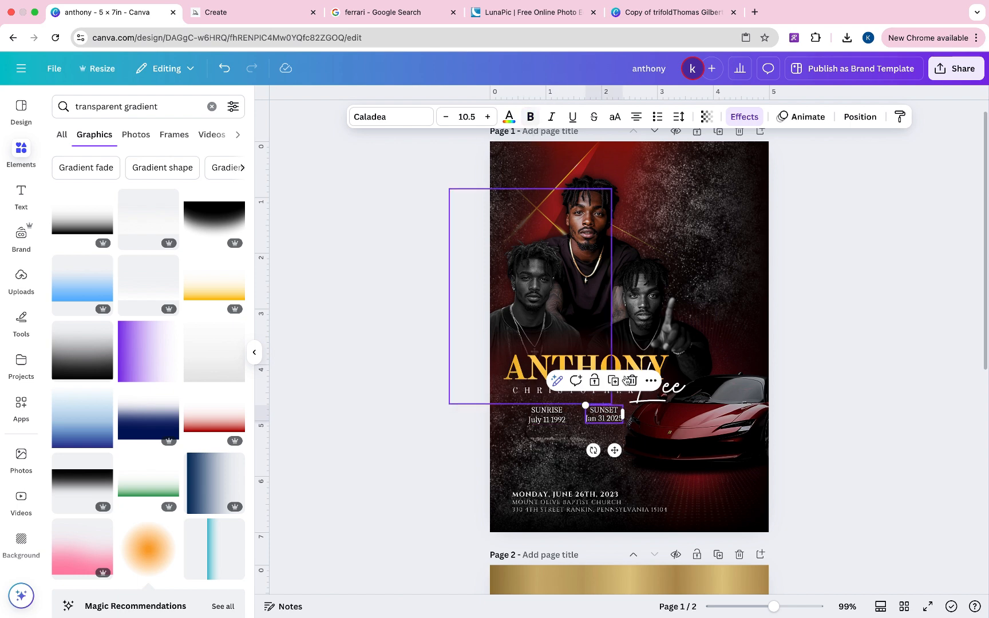
{"action": "left_click", "coordinate": [567, 447]}
{"action": "left_click", "coordinate": [797, 346]}
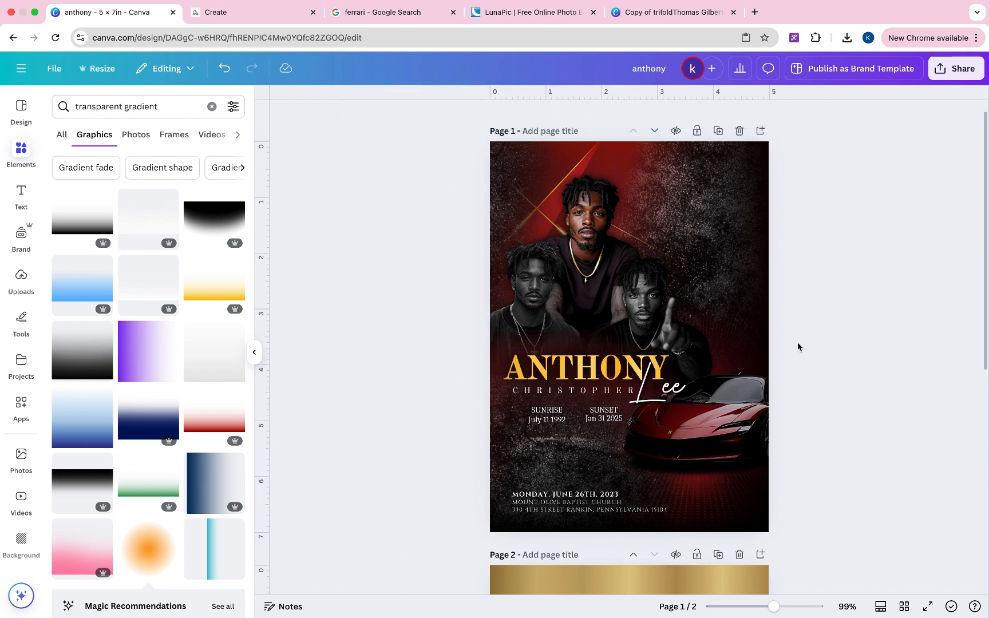
{"action": "left_click", "coordinate": [577, 499]}
{"action": "left_click", "coordinate": [817, 434]}
- Add a body text box reading 'In loving Memory of' just above ANTHONY
{"action": "left_click", "coordinate": [21, 195]}
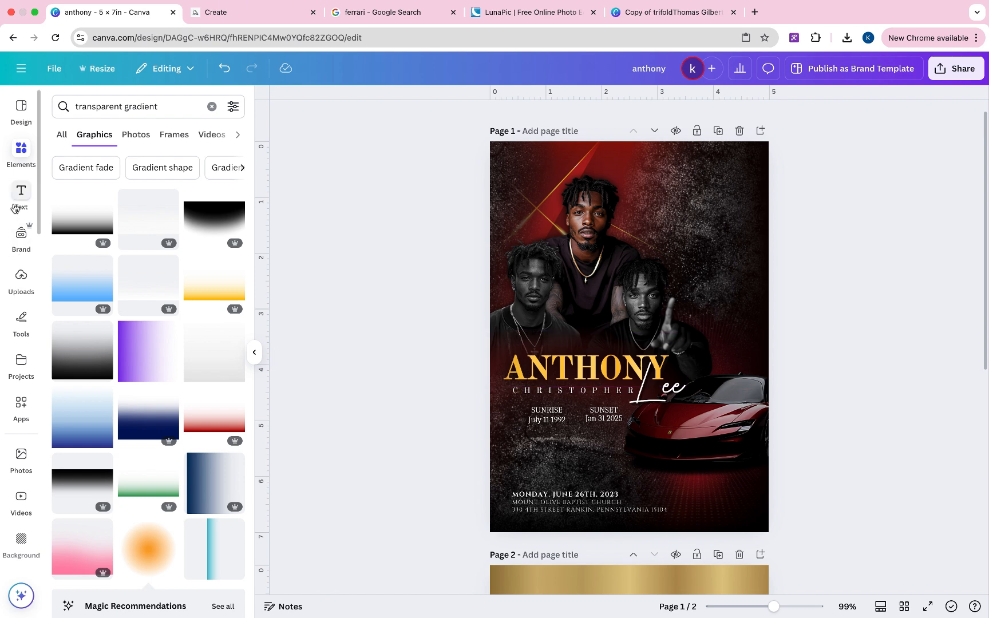
{"action": "left_click", "coordinate": [111, 405]}
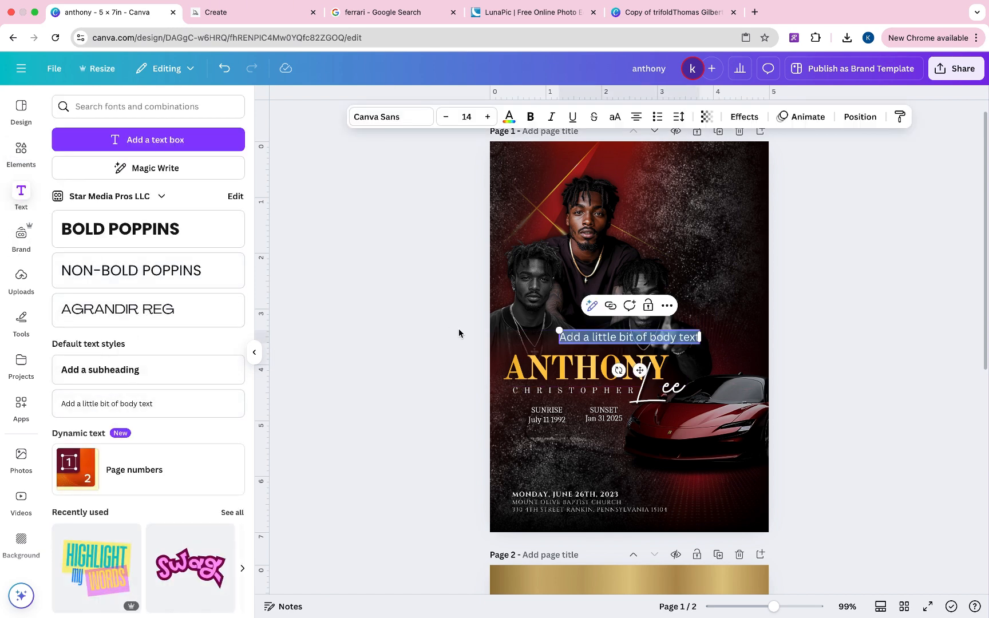
{"action": "key", "text": "BackSpace"}
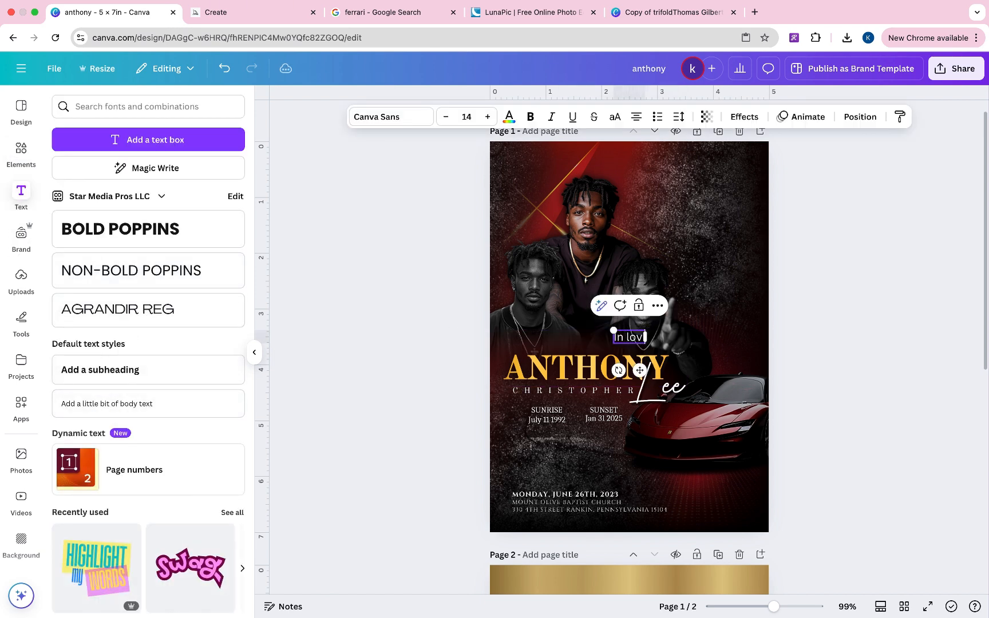
{"action": "type", "text": "In loving Meme"}
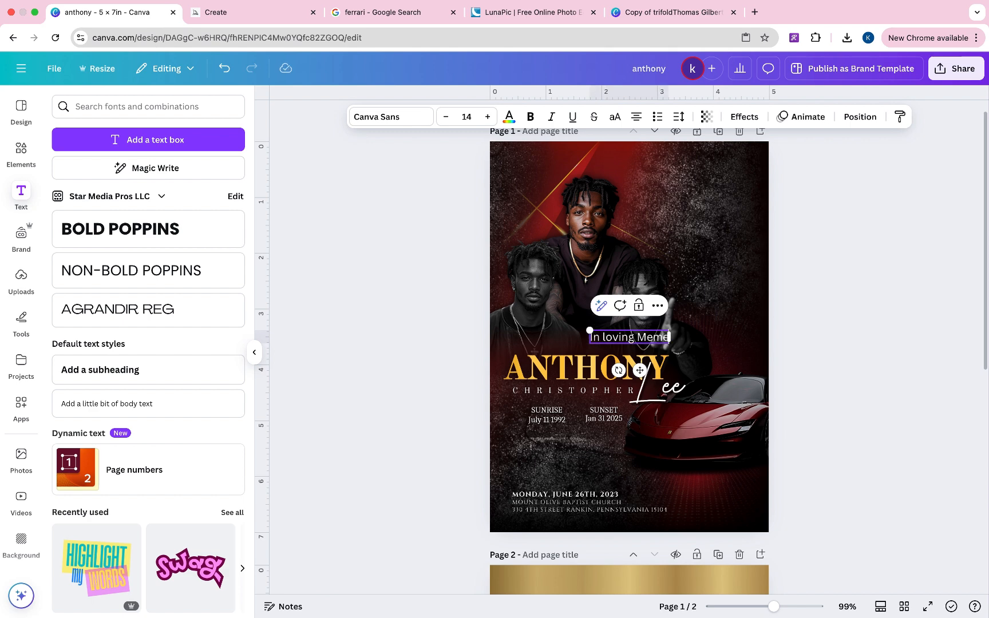
{"action": "key", "text": "BackSpace"}
{"action": "type", "text": "or"}
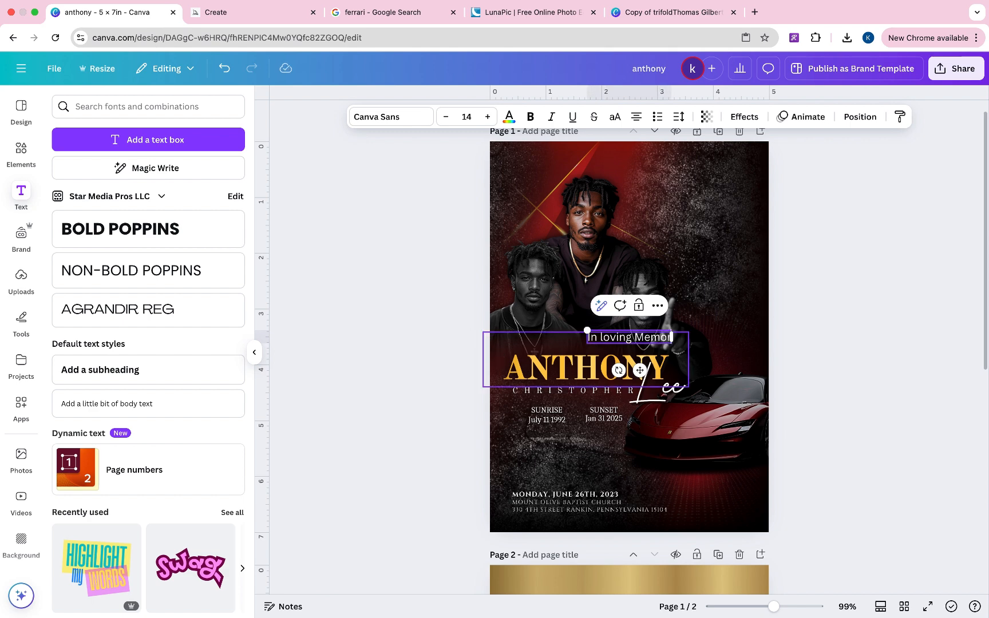
{"action": "type", "text": "y"}
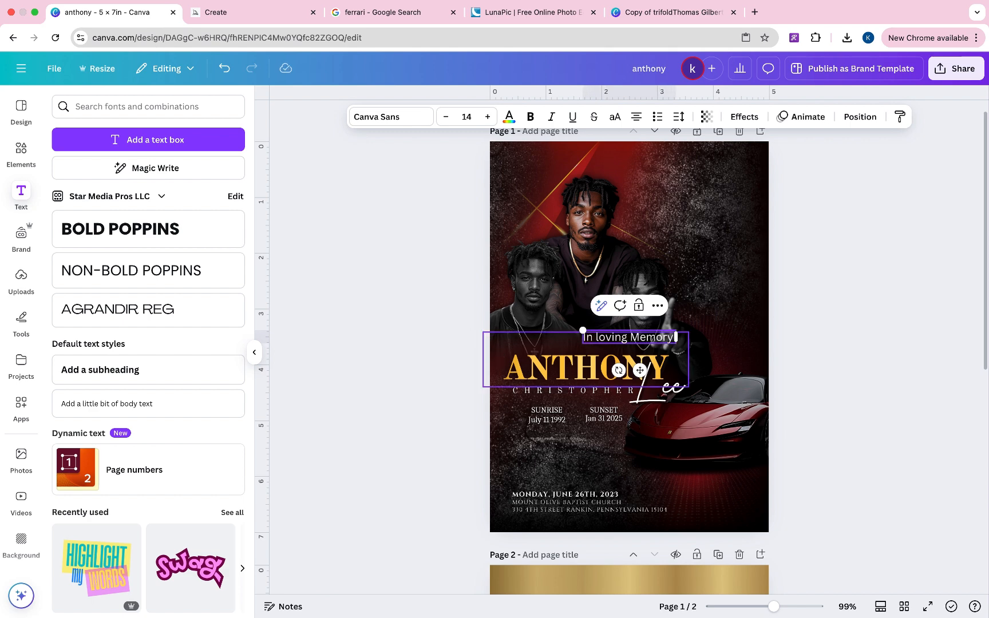
{"action": "type", "text": " of"}
{"action": "left_click_drag", "start_coordinate": [636, 369], "coordinate": [610, 365]}
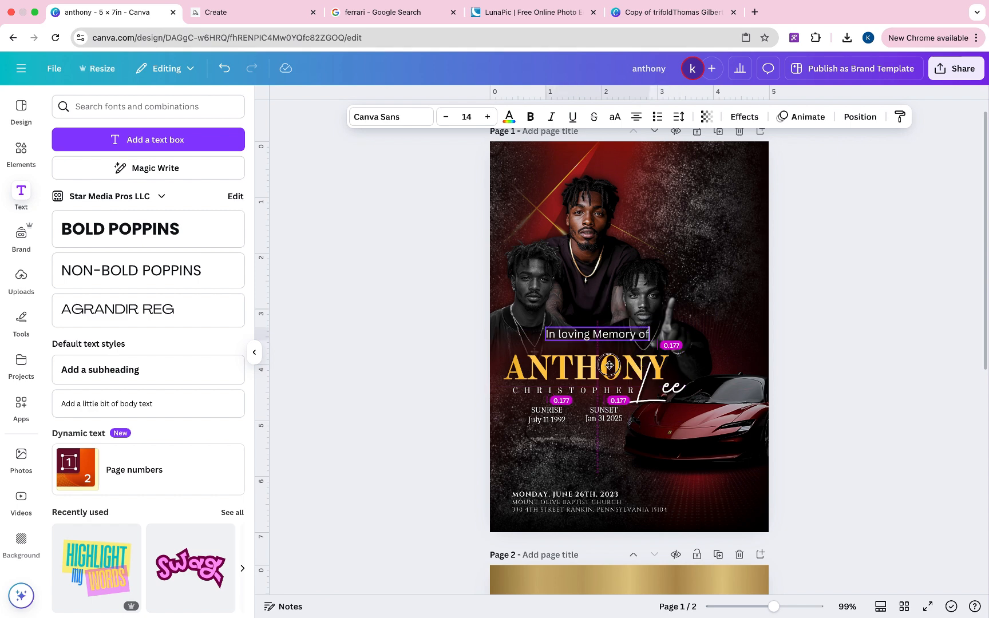
- Change the memorial line's font to Sloop Script Pro
{"action": "left_click", "coordinate": [410, 117]}
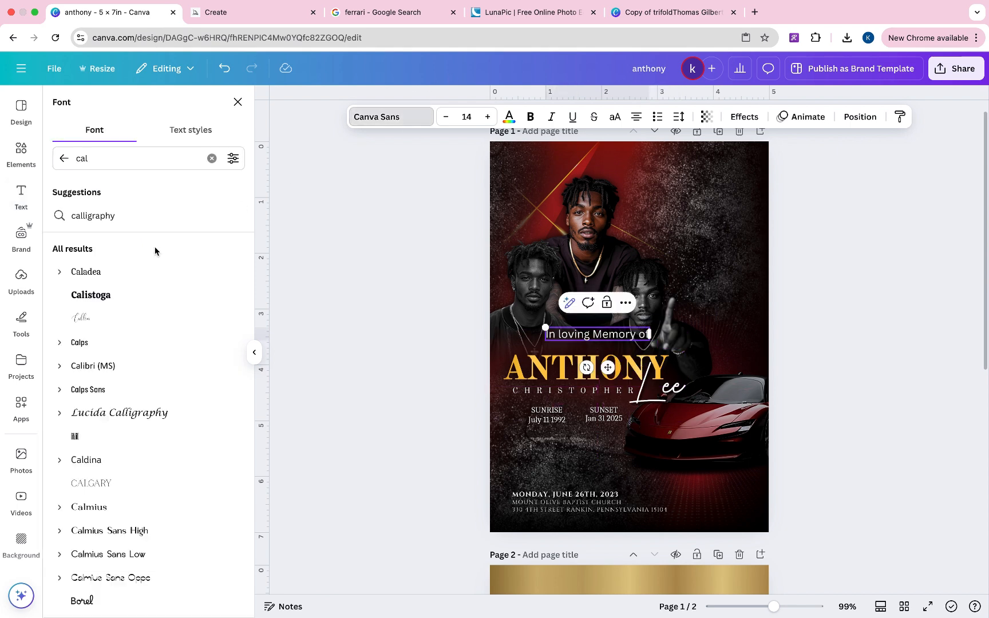
{"action": "double_click", "coordinate": [118, 162]}
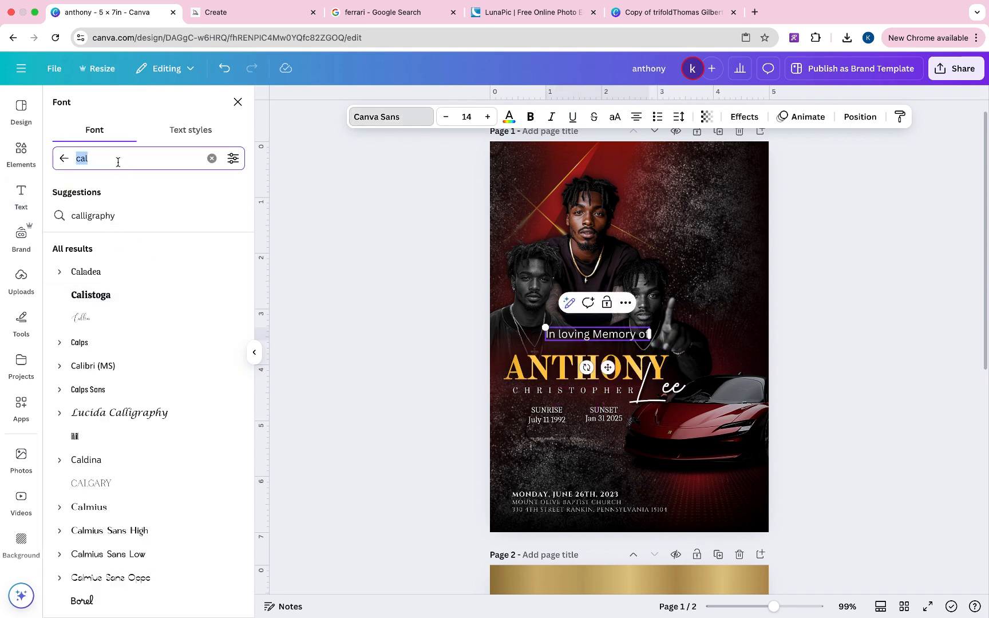
{"action": "type", "text": "cin"}
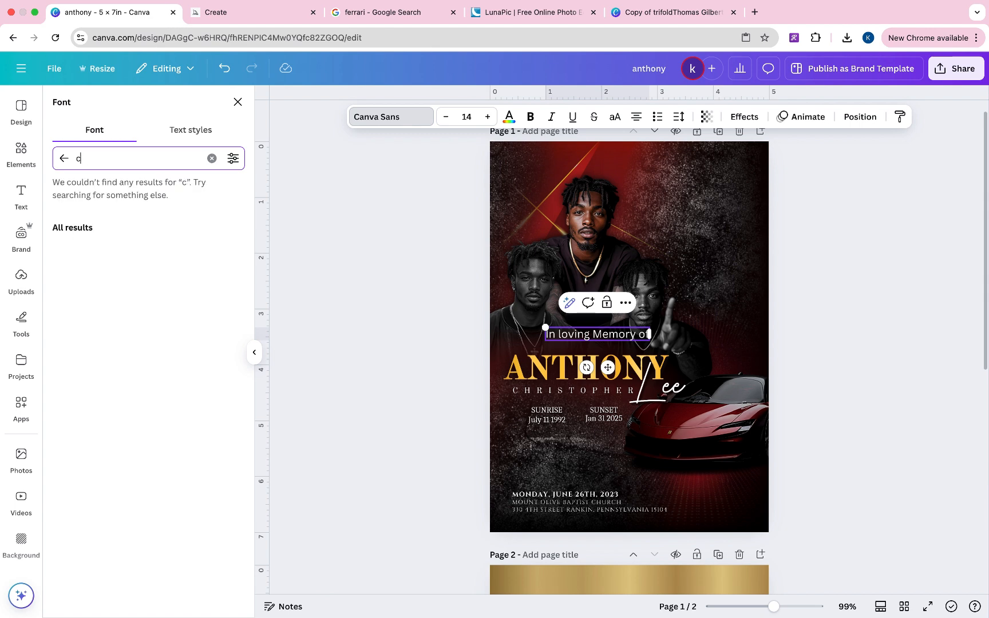
{"action": "key", "text": "BackSpace"}
{"action": "type", "text": "sloop"}
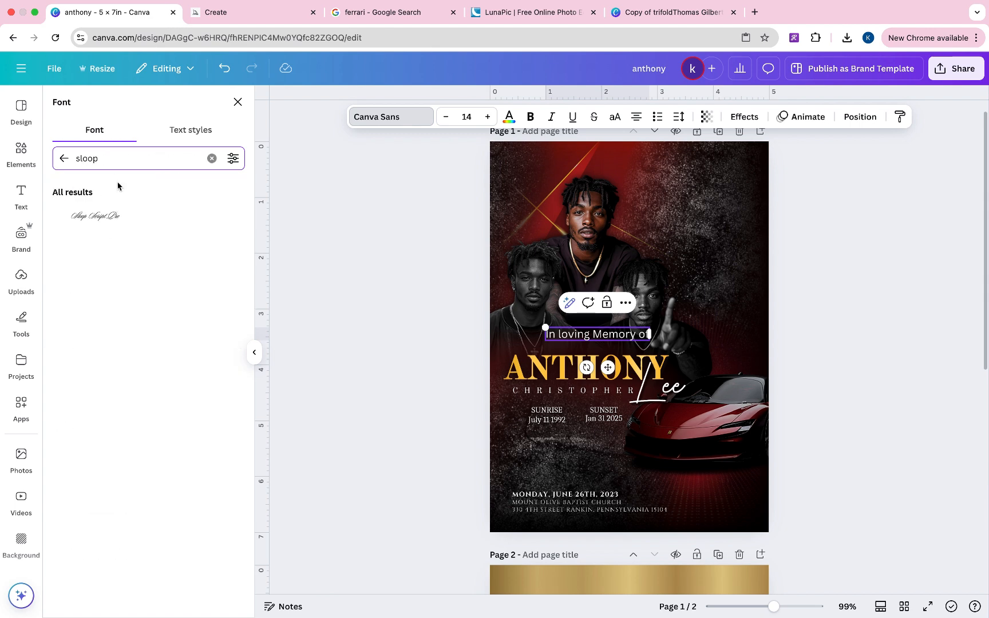
{"action": "left_click", "coordinate": [121, 218]}
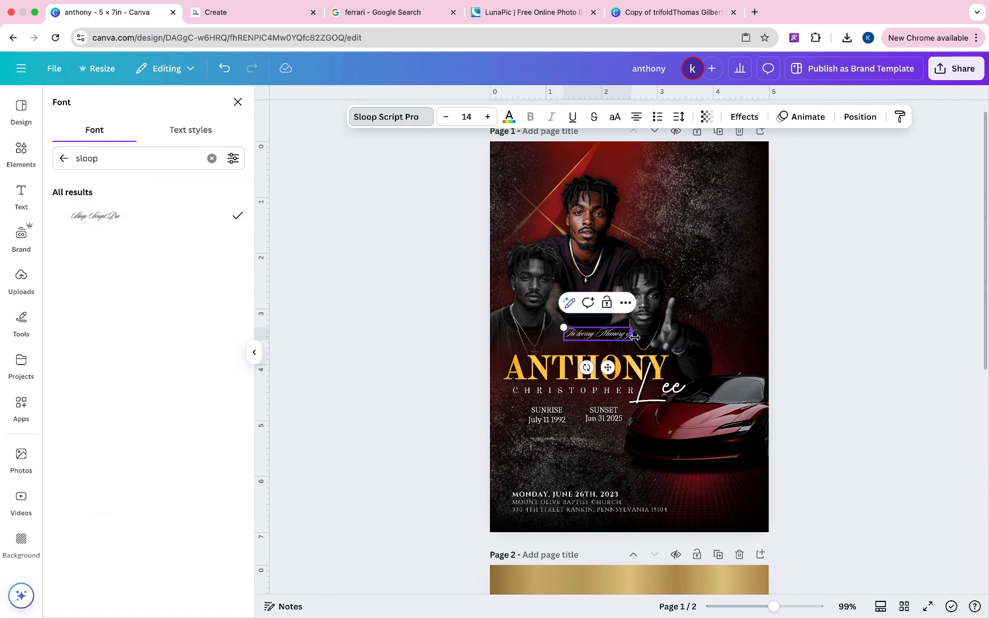
- Break the text into two lines, tighten line spacing to about 1.04, and enlarge it
{"action": "key", "text": "Return"}
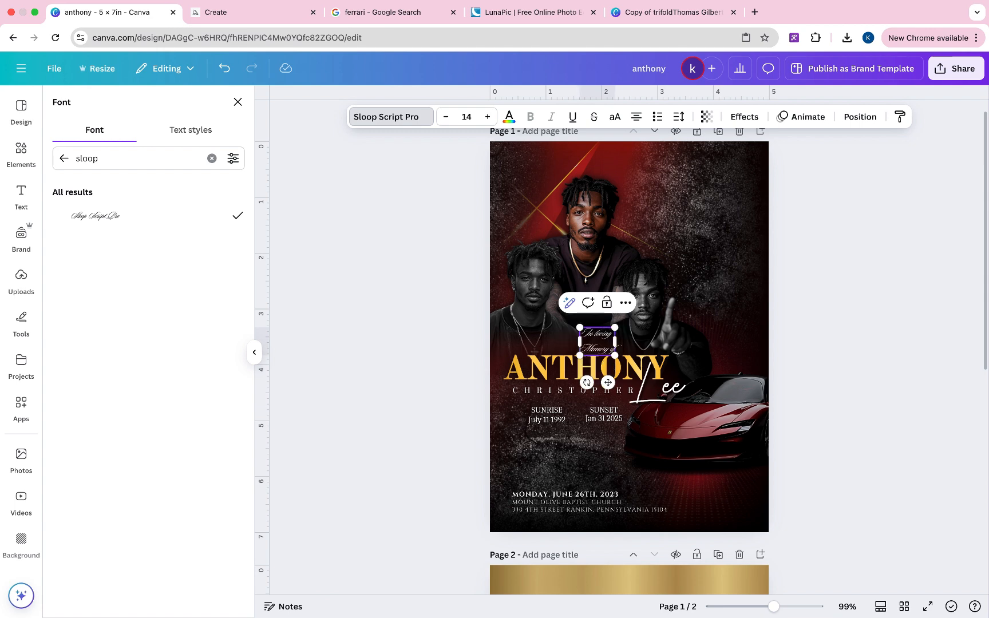
{"action": "triple_click", "coordinate": [614, 349]}
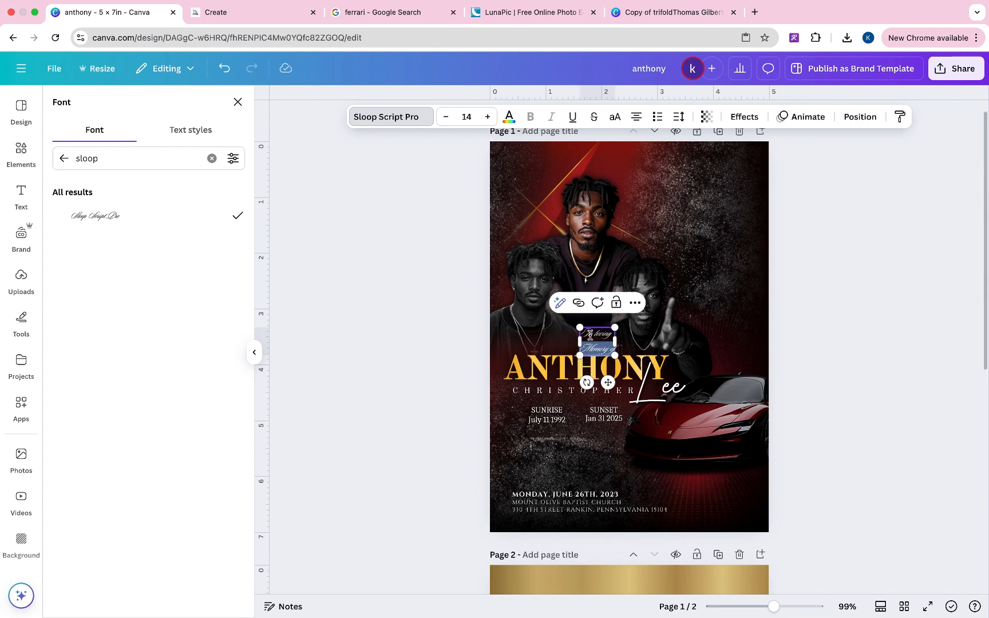
{"action": "left_click", "coordinate": [583, 334]}
{"action": "left_click_drag", "start_coordinate": [604, 343], "coordinate": [615, 350]}
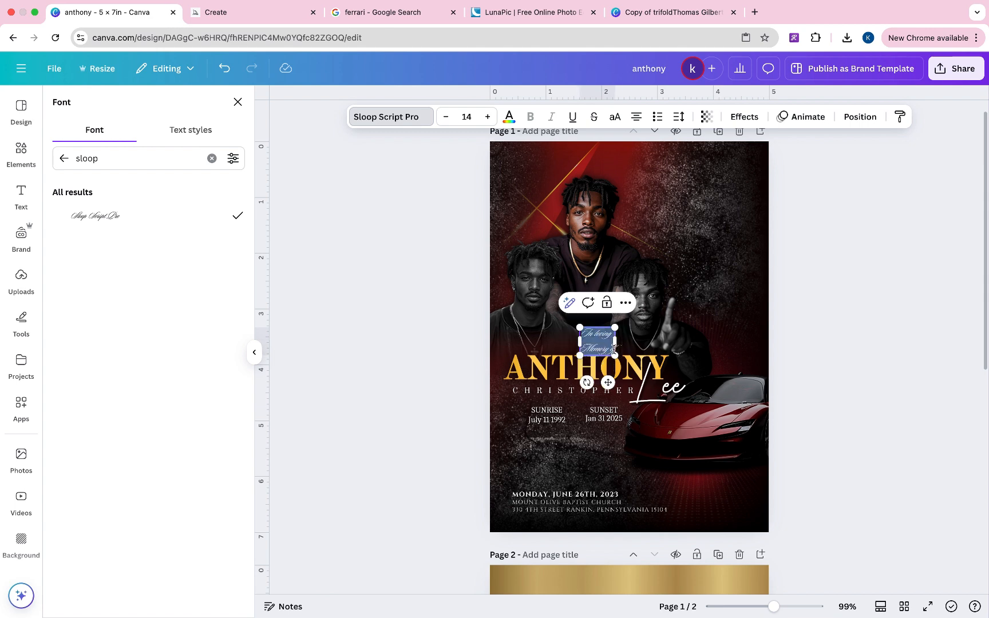
{"action": "left_click", "coordinate": [679, 118]}
{"action": "left_click_drag", "start_coordinate": [658, 208], "coordinate": [642, 206]}
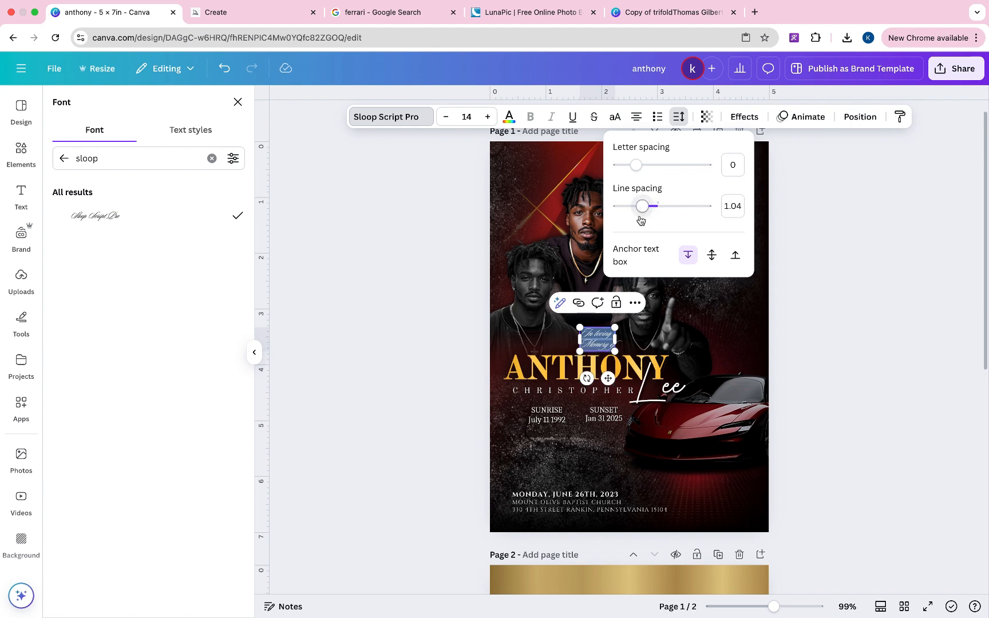
{"action": "left_click", "coordinate": [623, 322]}
{"action": "mouse_move", "coordinate": [623, 322]}
{"action": "left_mouse_down"}
{"action": "mouse_move", "coordinate": [653, 302]}
{"action": "mouse_move", "coordinate": [606, 324]}
{"action": "left_mouse_up"}
{"action": "left_click", "coordinate": [819, 314]}
- Add a black shadow with transparency 100 and blur 54 to the memorial text
{"action": "left_click", "coordinate": [745, 112]}
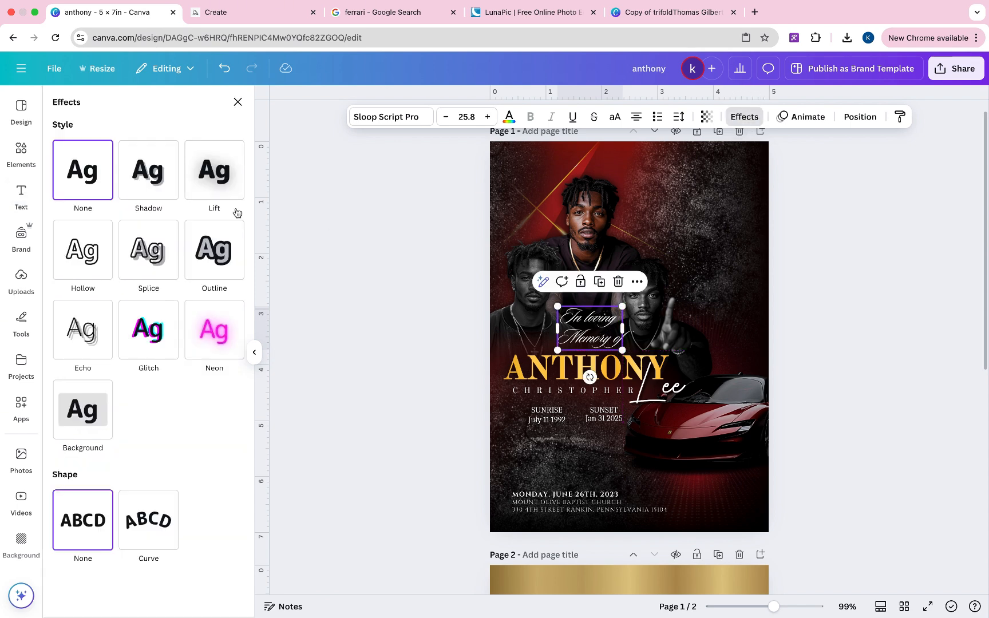
{"action": "left_click", "coordinate": [148, 170]}
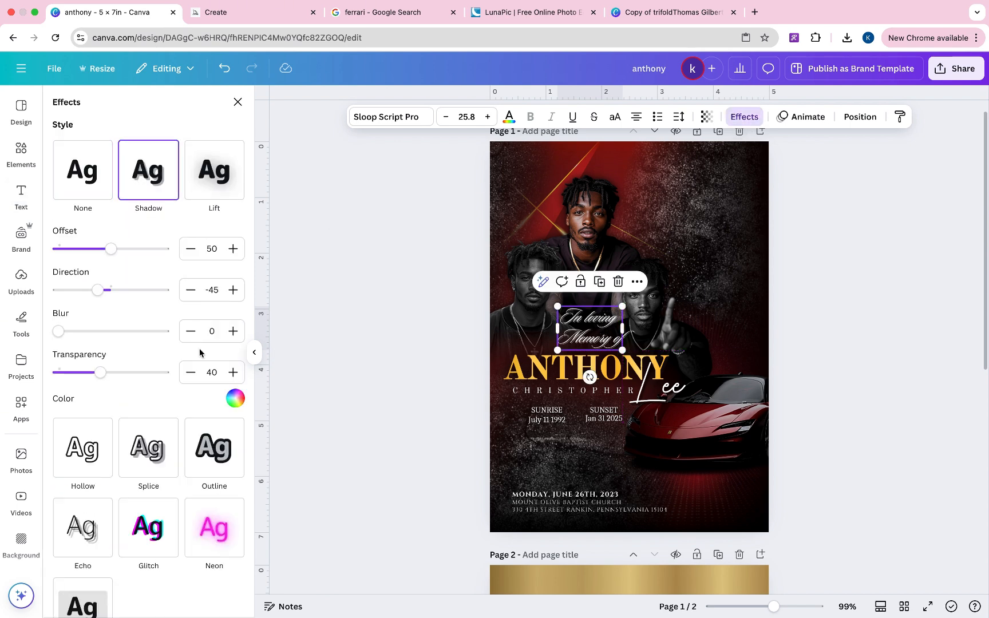
{"action": "left_click", "coordinate": [235, 397]}
{"action": "left_click", "coordinate": [224, 302]}
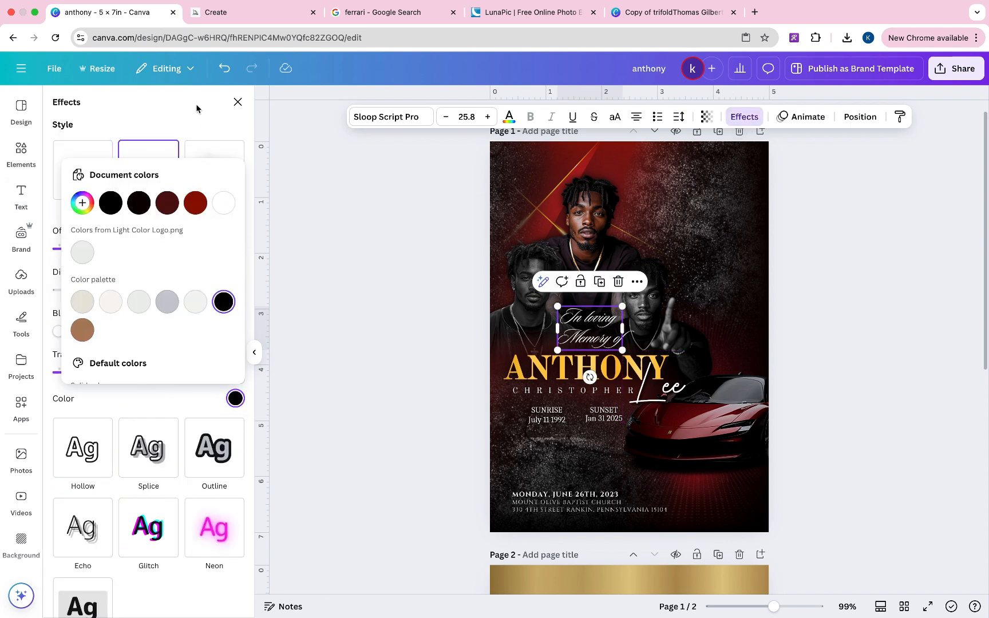
{"action": "left_click", "coordinate": [196, 108]}
{"action": "left_click_drag", "start_coordinate": [97, 366], "coordinate": [171, 373]}
{"action": "left_click_drag", "start_coordinate": [66, 332], "coordinate": [115, 336]}
{"action": "left_click", "coordinate": [895, 257]}
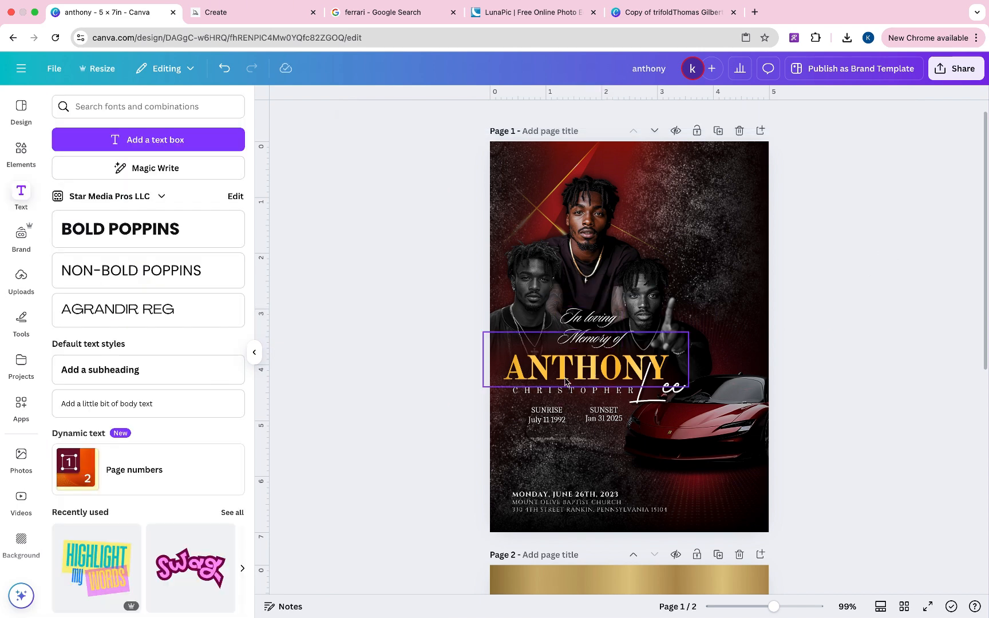
{"action": "left_click", "coordinate": [579, 315]}
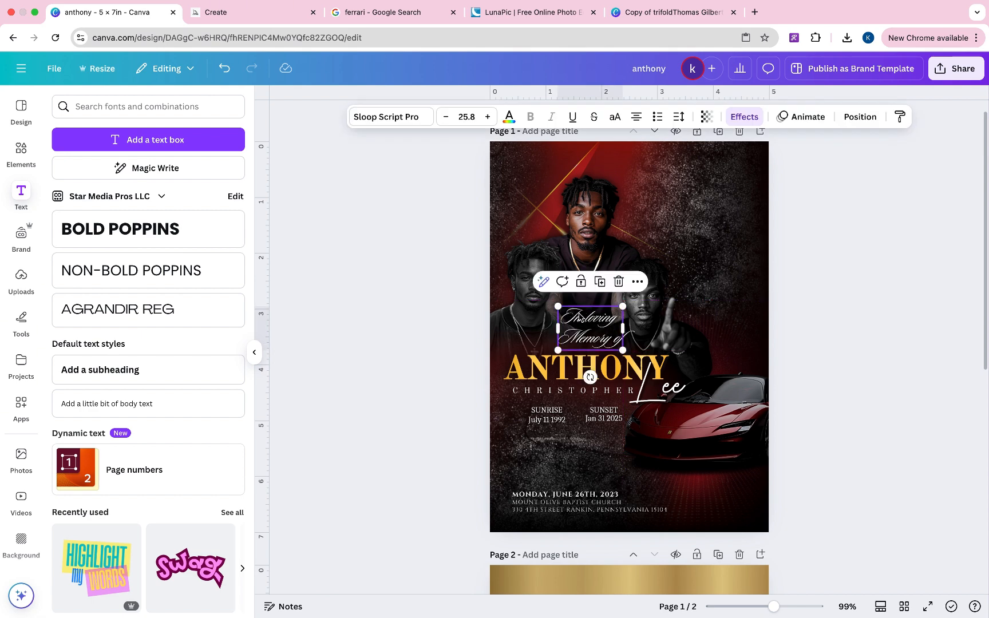
- Nudge the red car image slightly down and left
{"action": "left_click", "coordinate": [712, 210]}
{"action": "left_click", "coordinate": [836, 253]}
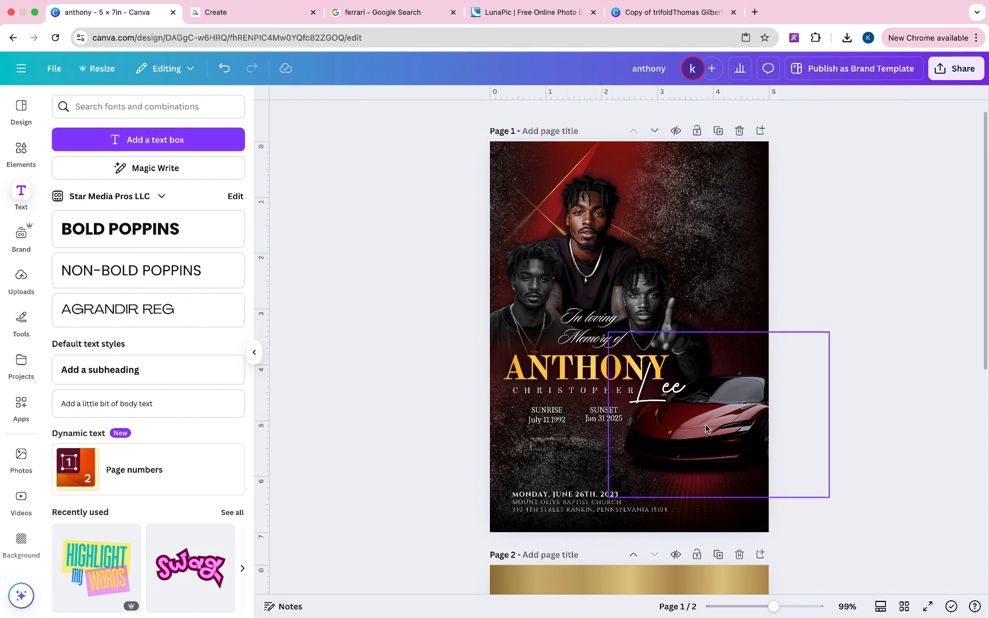
{"action": "mouse_move", "coordinate": [703, 426]}
{"action": "left_mouse_down"}
{"action": "mouse_move", "coordinate": [684, 444]}
{"action": "mouse_move", "coordinate": [732, 460]}
{"action": "mouse_move", "coordinate": [694, 435]}
{"action": "left_mouse_up"}
{"action": "left_click", "coordinate": [848, 281]}
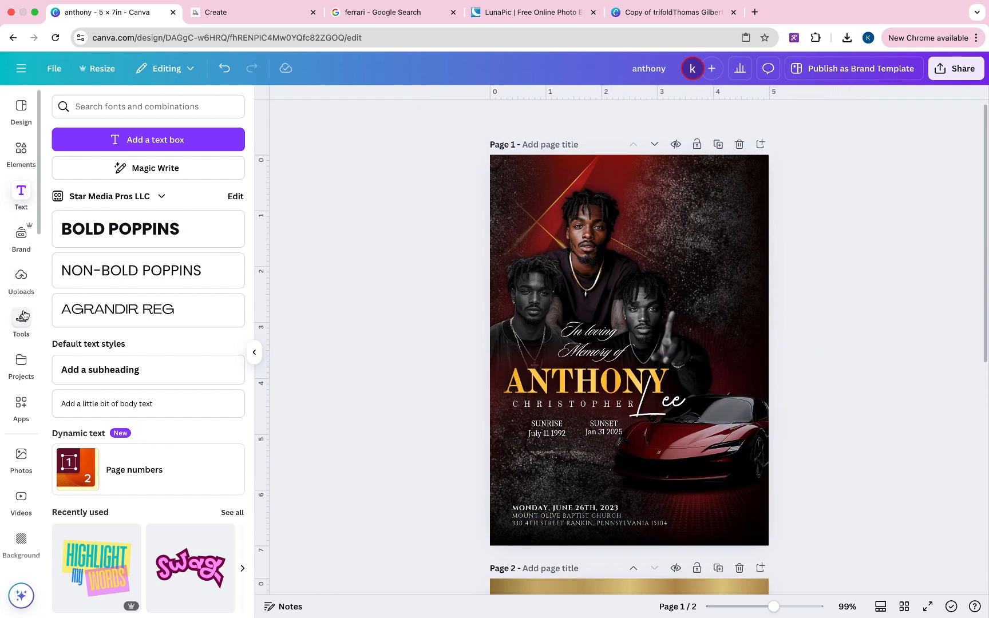
- Search Uploads for doves, add a dove image, and shrink it
{"action": "left_click", "coordinate": [22, 279]}
{"action": "double_click", "coordinate": [109, 106]}
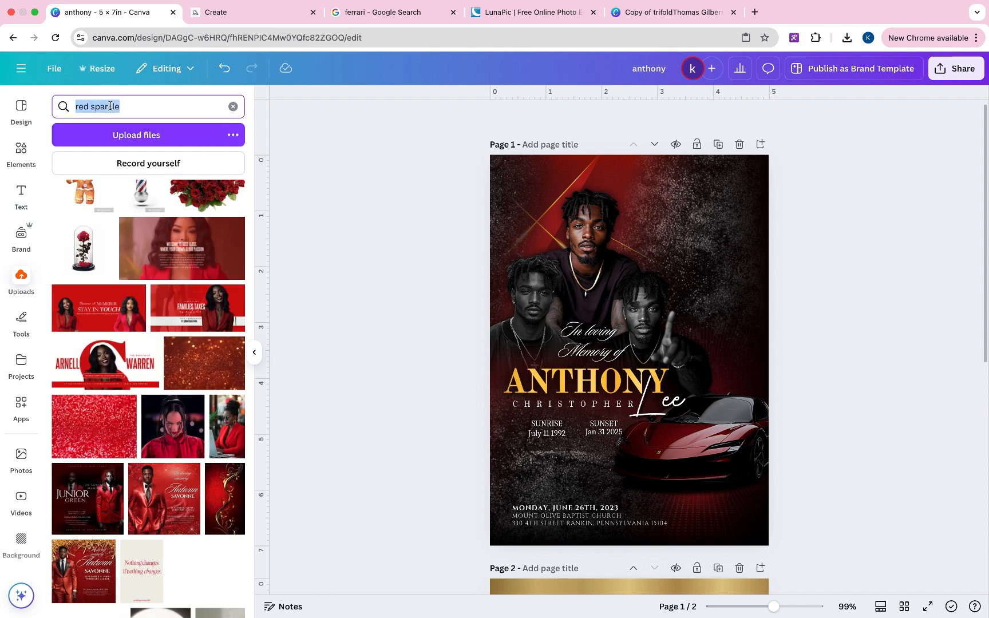
{"action": "key", "text": "Return"}
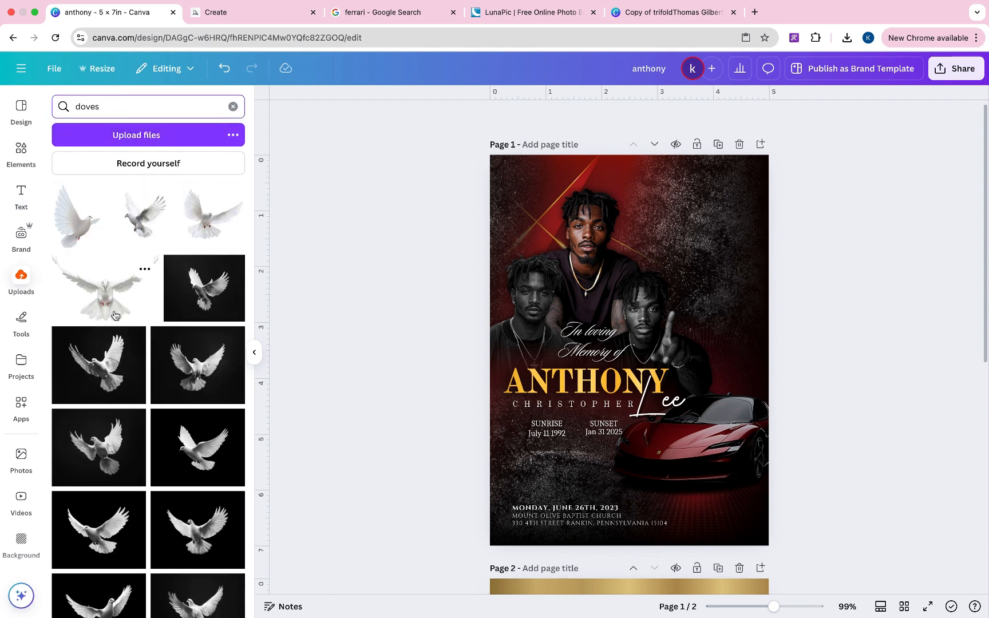
{"action": "left_click", "coordinate": [152, 225]}
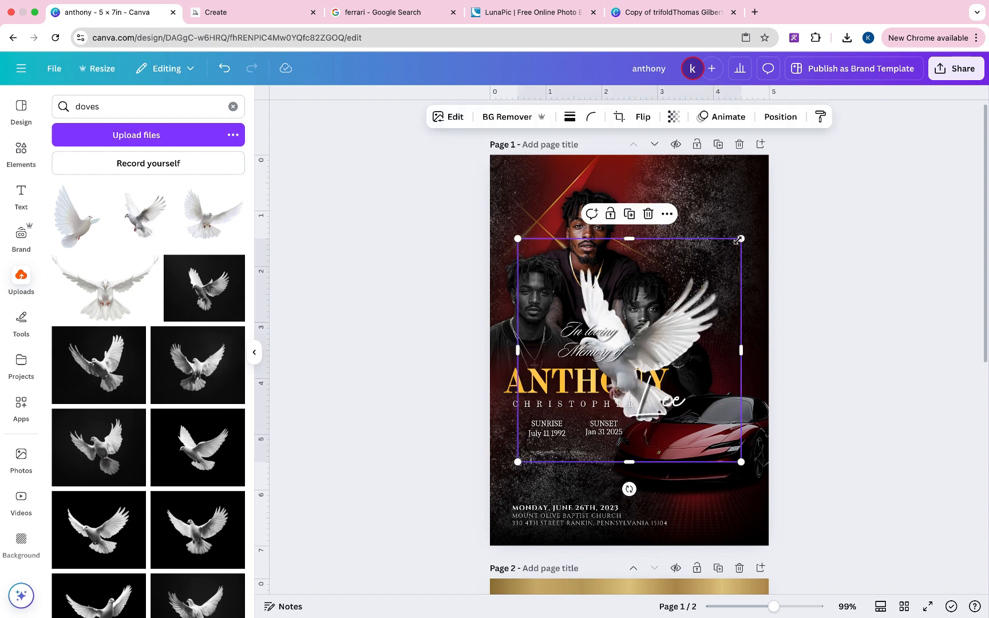
{"action": "left_click_drag", "start_coordinate": [722, 270], "coordinate": [791, 230]}
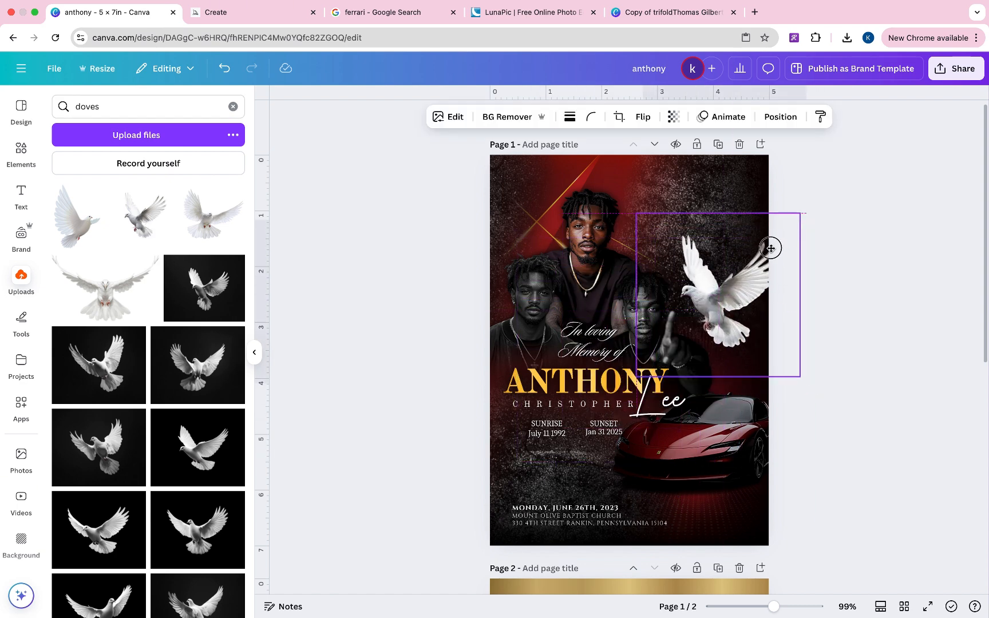
- Give the dove a Glow shadow with size 60, intensity 83 and blur 57
{"action": "left_click", "coordinate": [448, 122]}
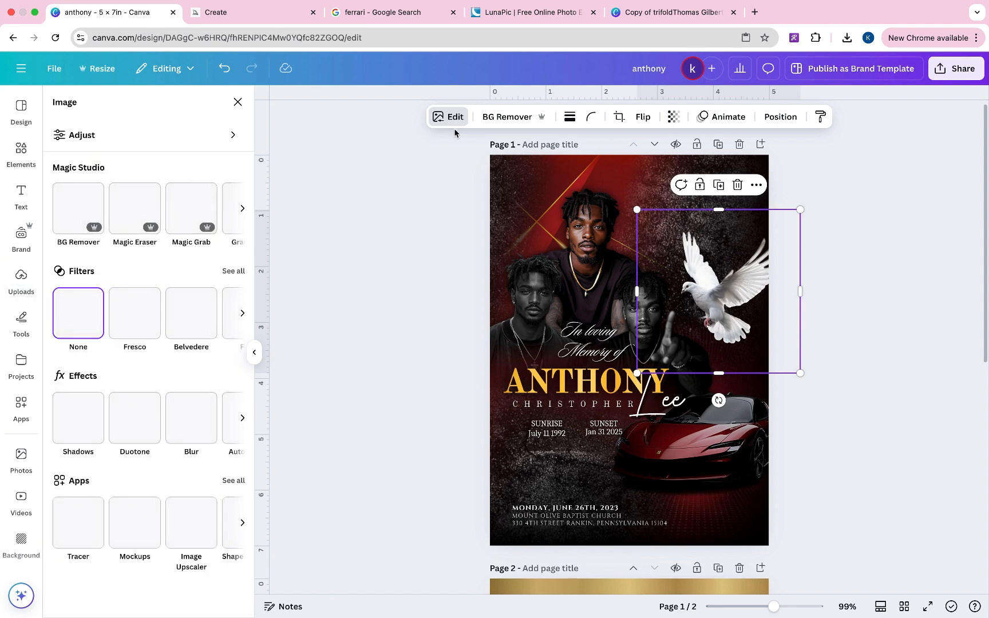
{"action": "left_click", "coordinate": [78, 418]}
{"action": "left_click", "coordinate": [81, 246]}
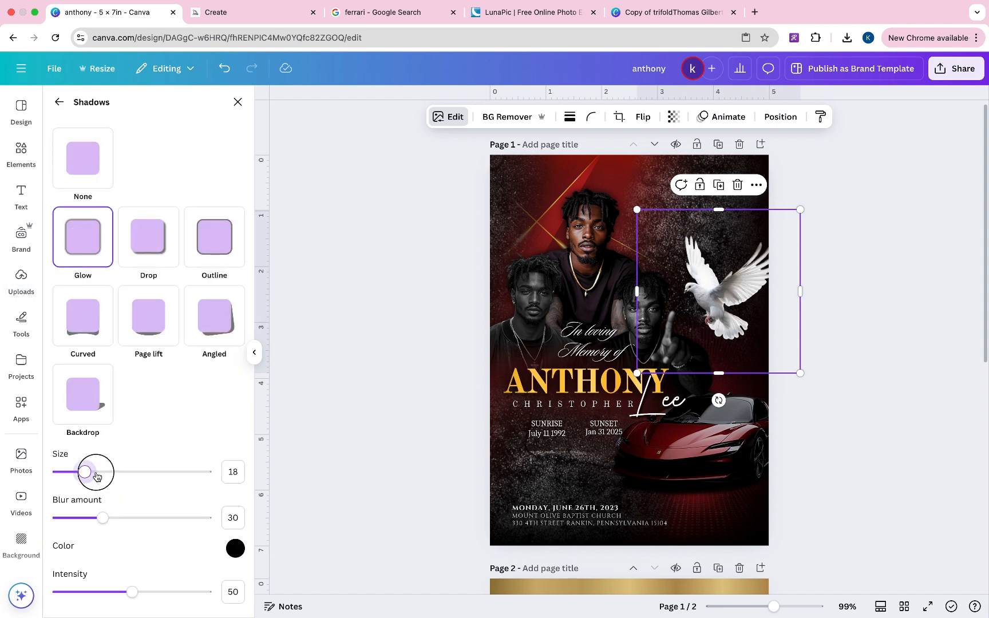
{"action": "left_click_drag", "start_coordinate": [96, 476], "coordinate": [144, 485]}
{"action": "left_click_drag", "start_coordinate": [141, 599], "coordinate": [180, 593]}
{"action": "left_click_drag", "start_coordinate": [102, 518], "coordinate": [142, 519]}
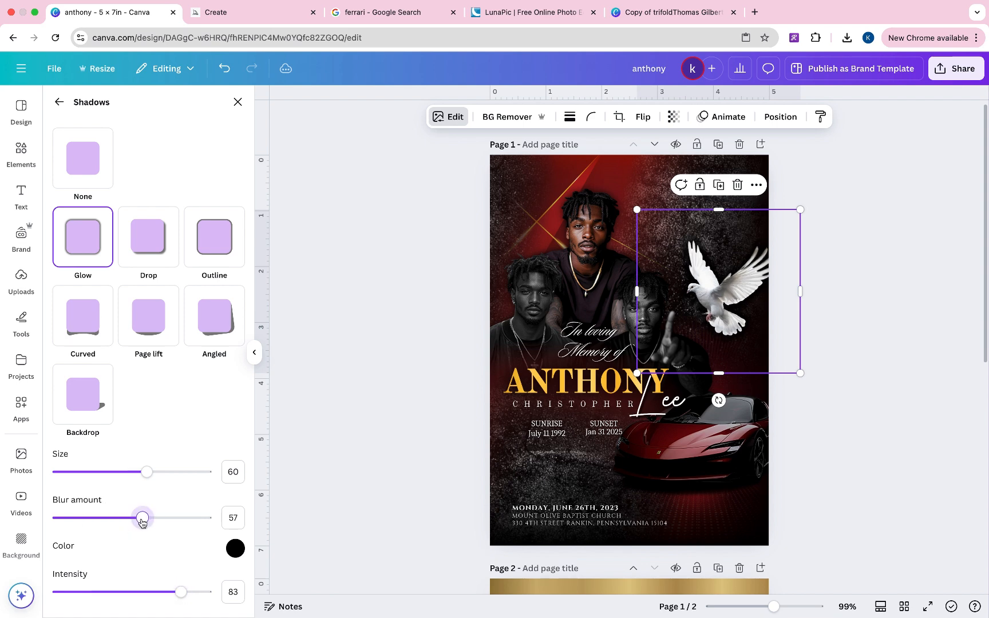
{"action": "left_click", "coordinate": [860, 294]}
{"action": "left_click_drag", "start_coordinate": [726, 321], "coordinate": [732, 286]}
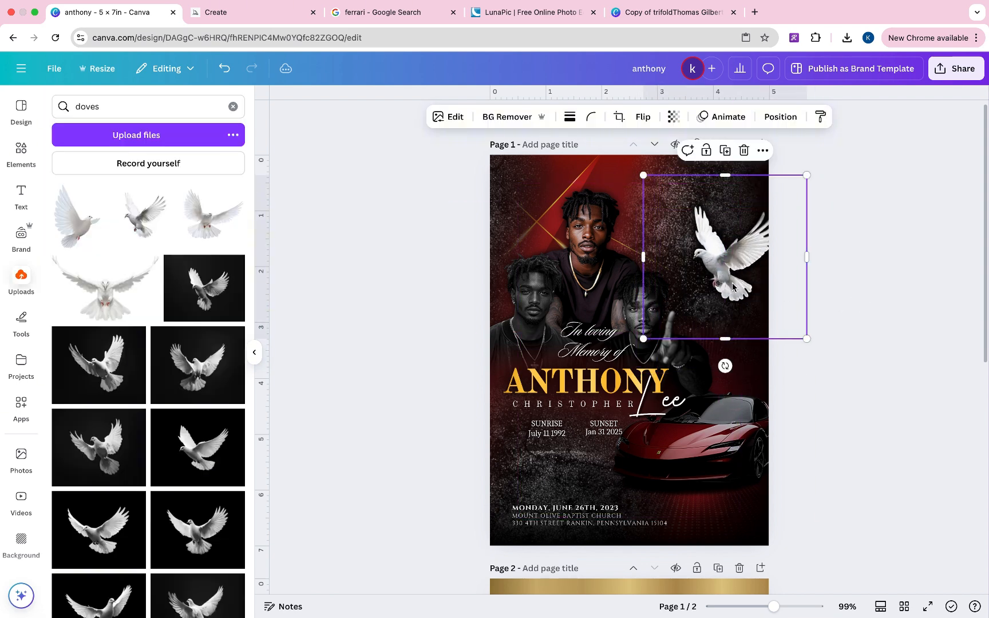
- Set the dove's Vignette to 100, shrink it onto the right edge, and duplicate it
{"action": "left_click", "coordinate": [457, 117]}
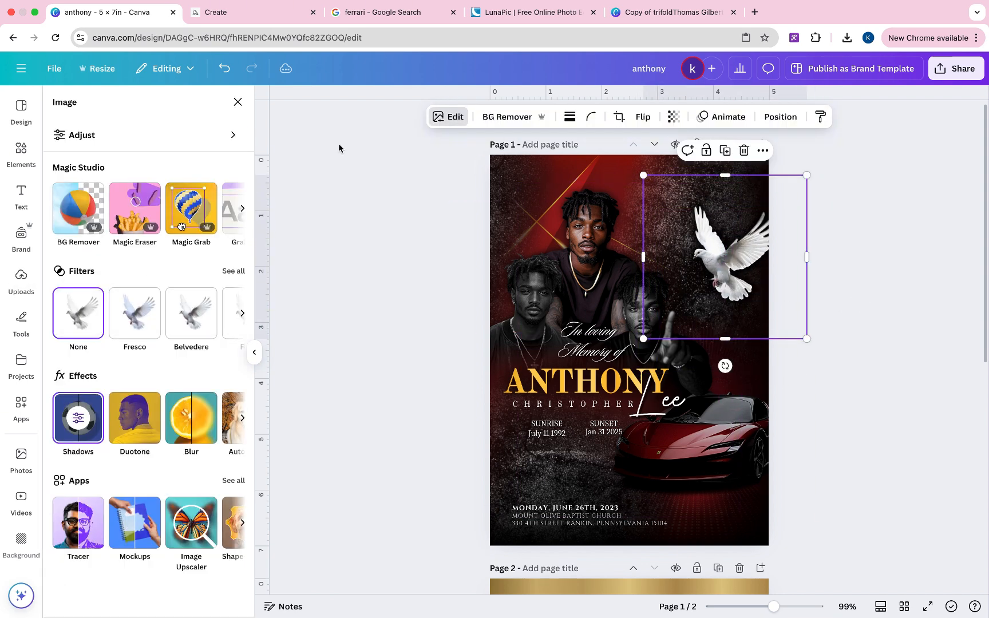
{"action": "left_click", "coordinate": [172, 136]}
{"action": "scroll", "coordinate": [153, 294], "scroll_direction": "down", "scroll_amount": 5}
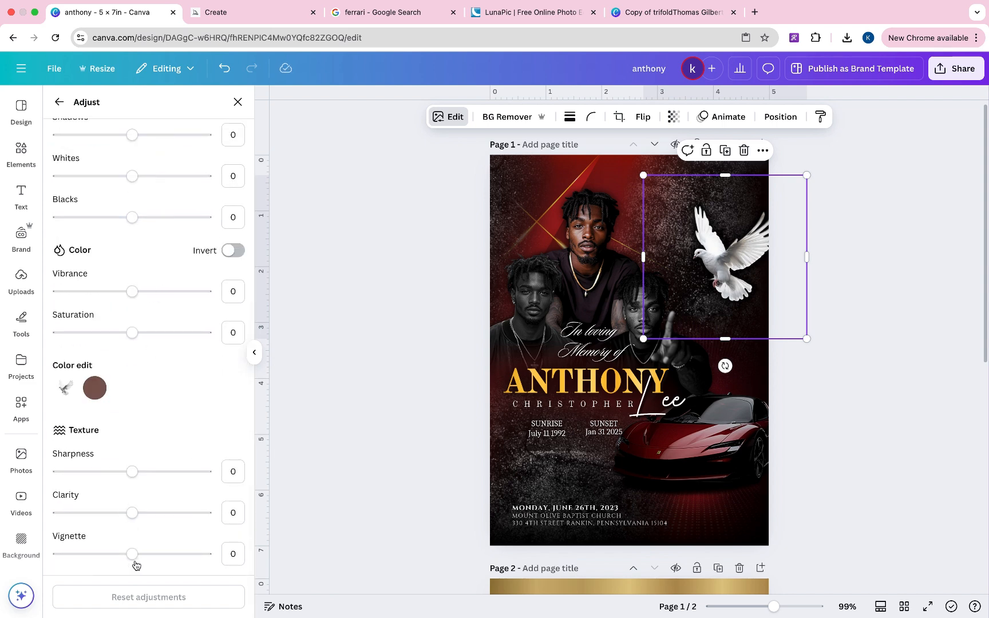
{"action": "left_click_drag", "start_coordinate": [136, 563], "coordinate": [335, 536]}
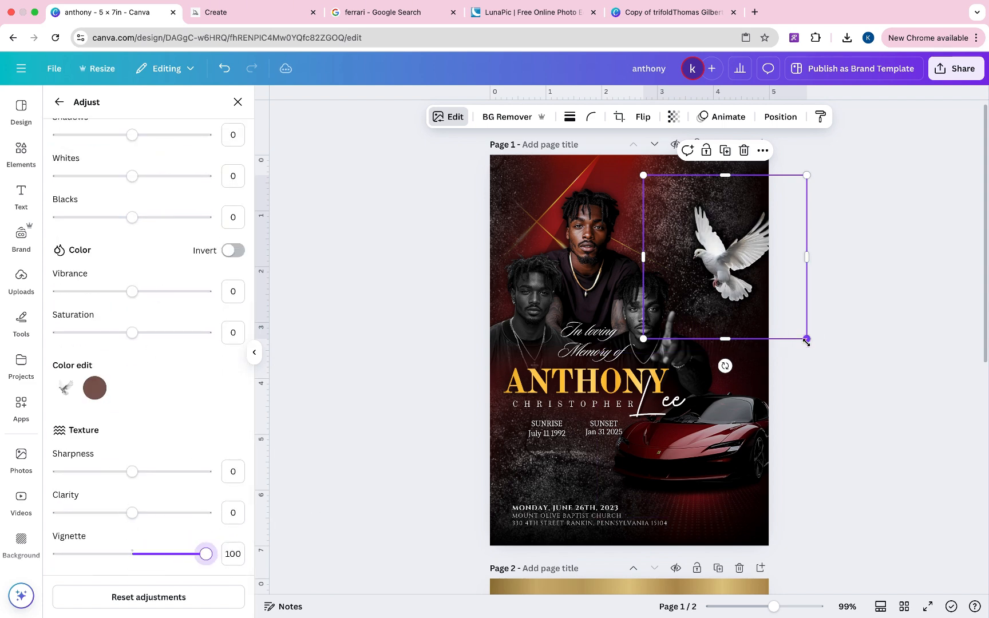
{"action": "left_click_drag", "start_coordinate": [806, 339], "coordinate": [782, 314]}
{"action": "left_click_drag", "start_coordinate": [697, 234], "coordinate": [727, 327]}
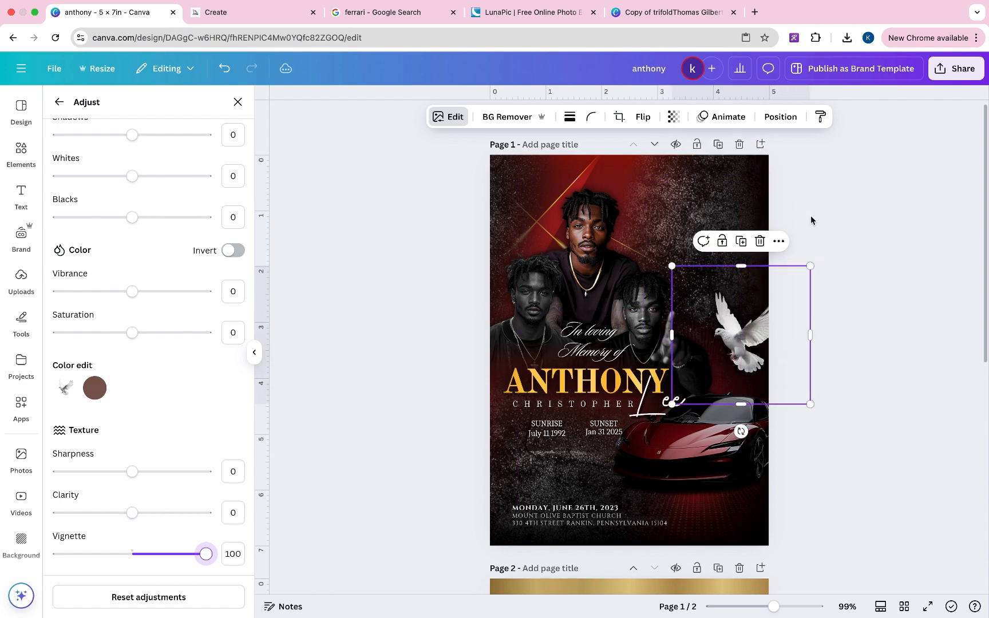
{"action": "left_click", "coordinate": [741, 241]}
{"action": "left_click", "coordinate": [772, 252]}
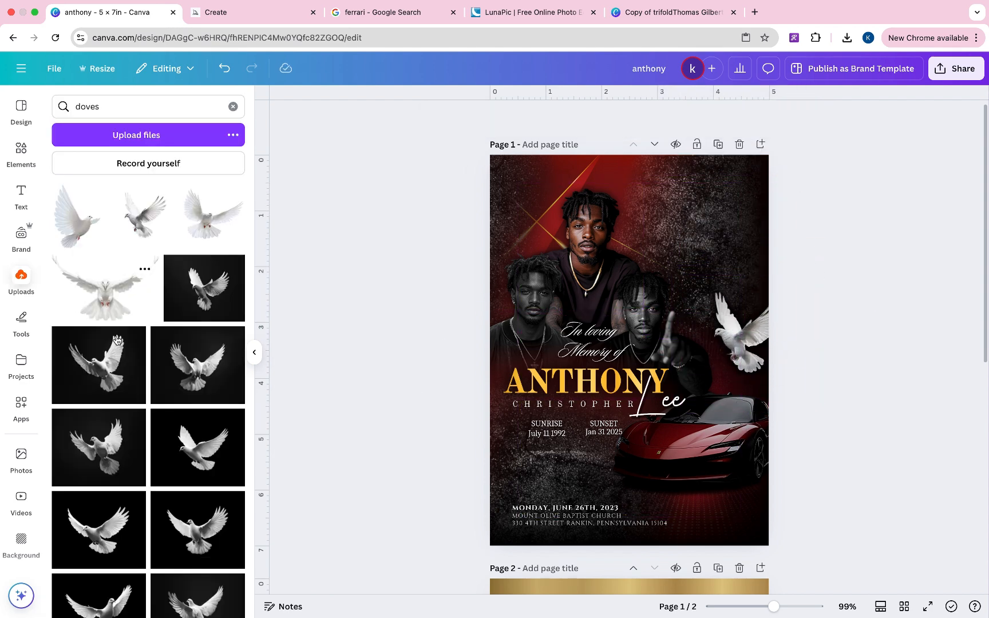
- Add another dove from Uploads and shrink it near the top of the page
{"action": "scroll", "coordinate": [78, 423], "scroll_direction": "down", "scroll_amount": 2}
{"action": "scroll", "coordinate": [194, 428], "scroll_direction": "up", "scroll_amount": 4}
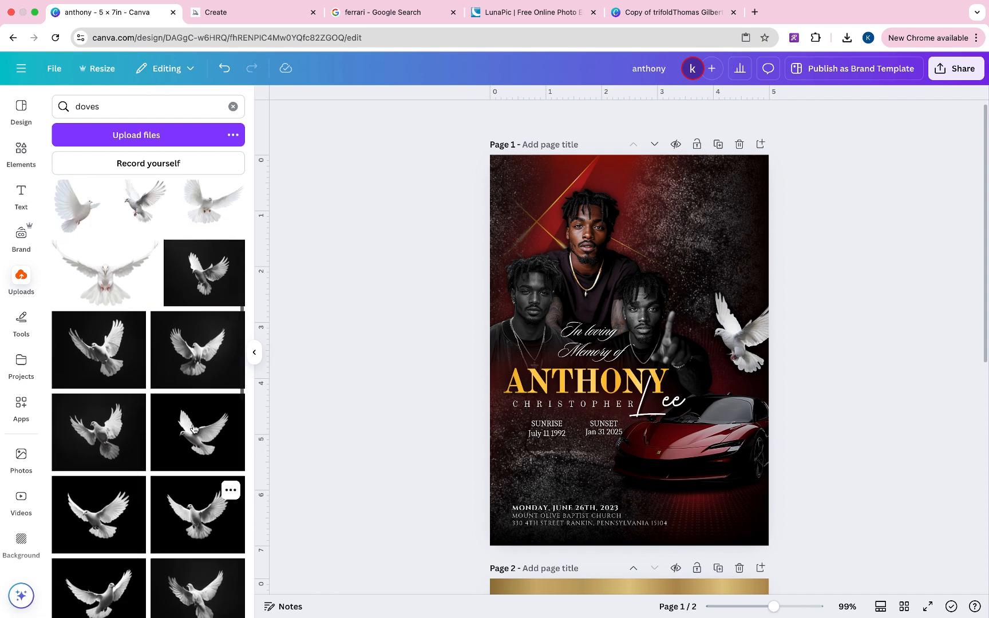
{"action": "left_click", "coordinate": [207, 376]}
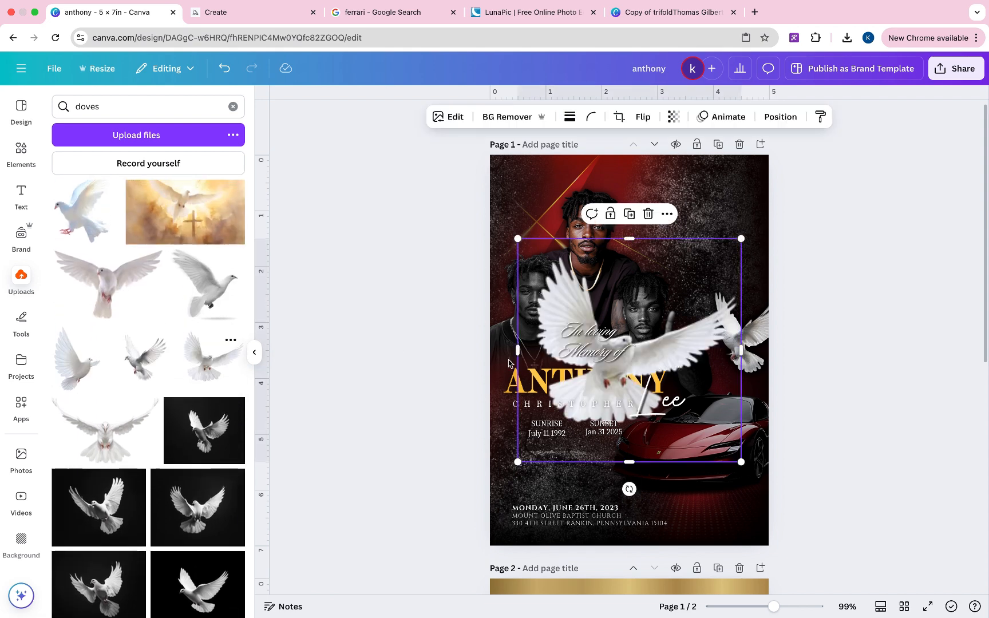
{"action": "left_click_drag", "start_coordinate": [741, 239], "coordinate": [591, 389]}
{"action": "left_click_drag", "start_coordinate": [578, 440], "coordinate": [697, 206]}
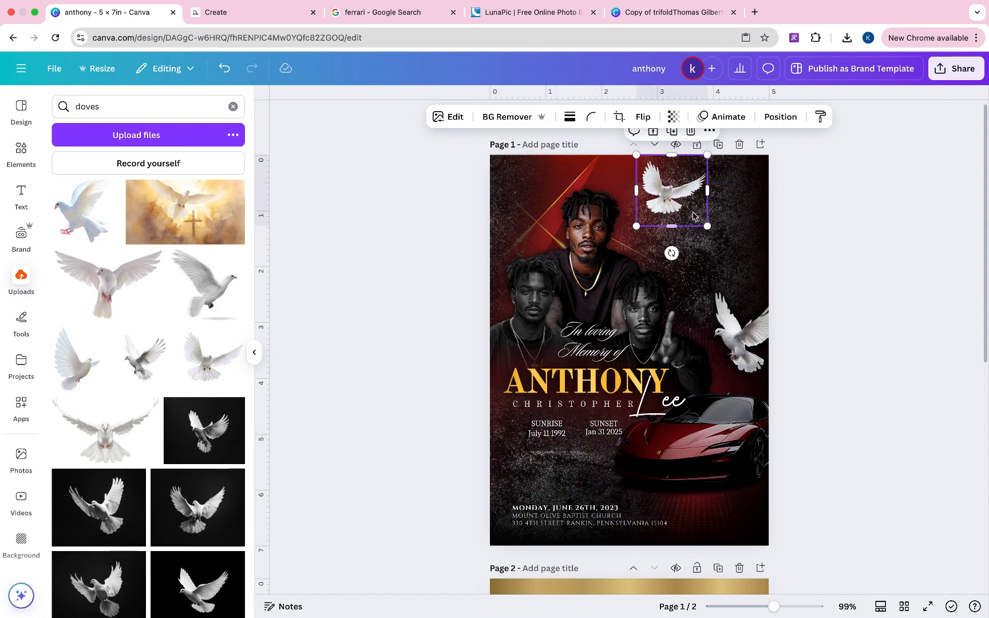
- Copy the right-edge dove's style onto the new dove and move it top-left
{"action": "left_click", "coordinate": [749, 307]}
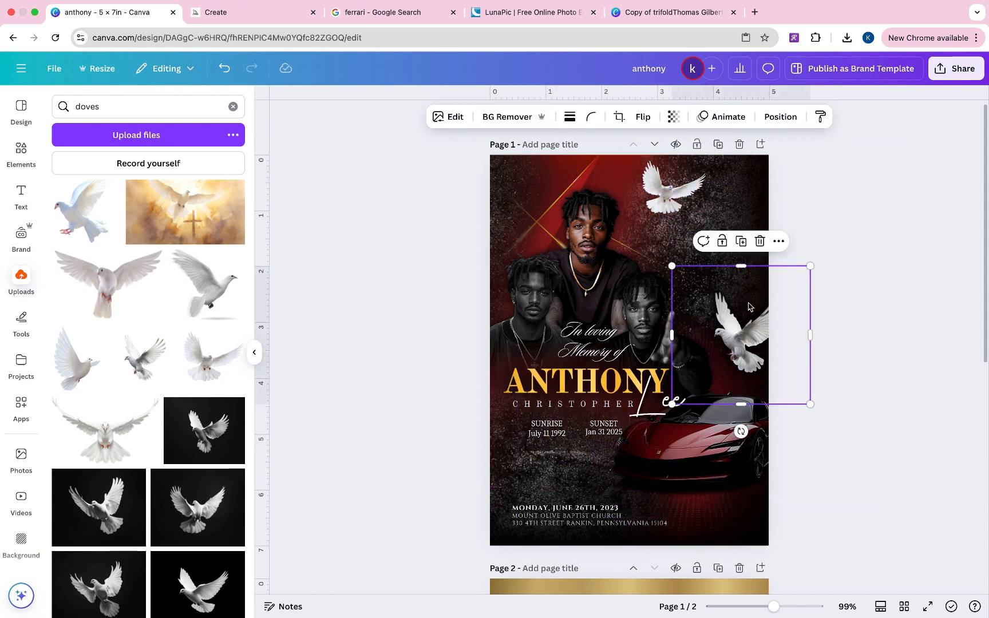
{"action": "left_click", "coordinate": [823, 121]}
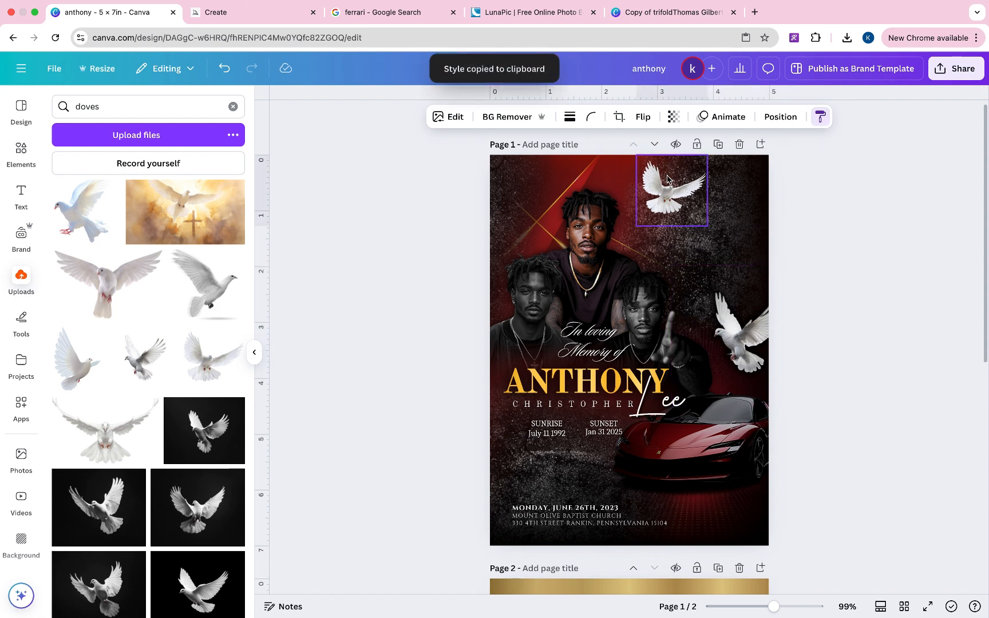
{"action": "left_click", "coordinate": [667, 179]}
{"action": "left_click_drag", "start_coordinate": [666, 179], "coordinate": [507, 183]}
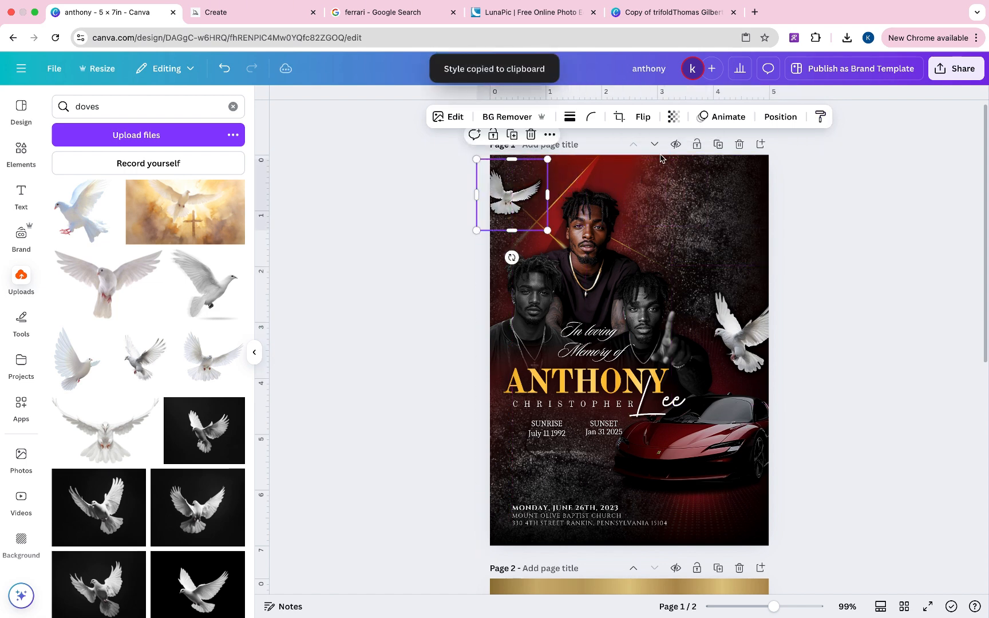
{"action": "left_click", "coordinate": [821, 170]}
{"action": "scroll", "coordinate": [821, 170], "scroll_direction": "down", "scroll_amount": 1}
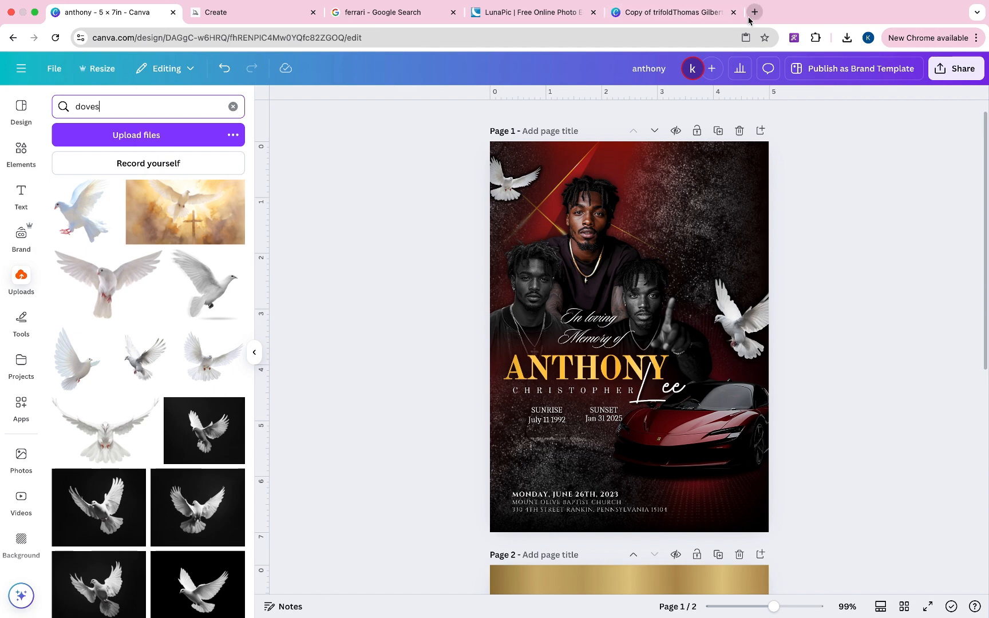
- Search Google Images for 'city', then refine the search to 'chicago downtown'
{"action": "left_click", "coordinate": [408, 14]}
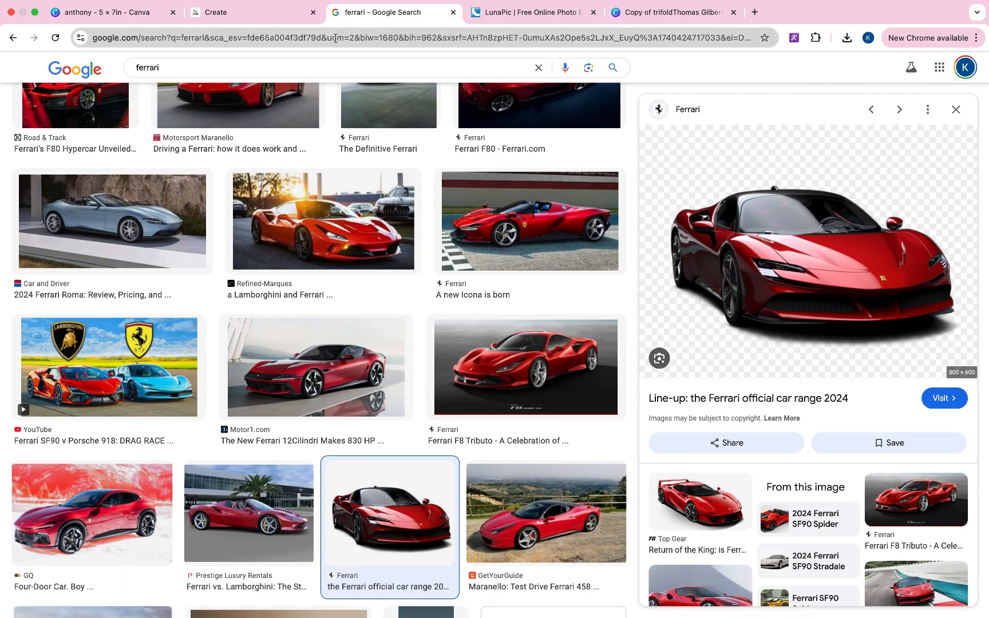
{"action": "left_click", "coordinate": [176, 68]}
{"action": "type", "text": "city"}
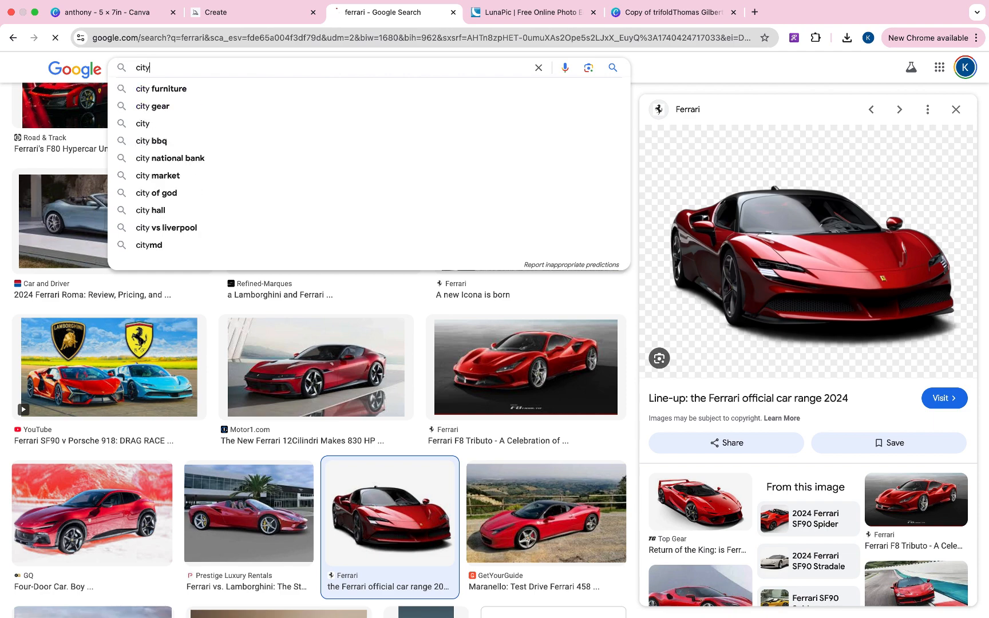
{"action": "key", "text": "Return"}
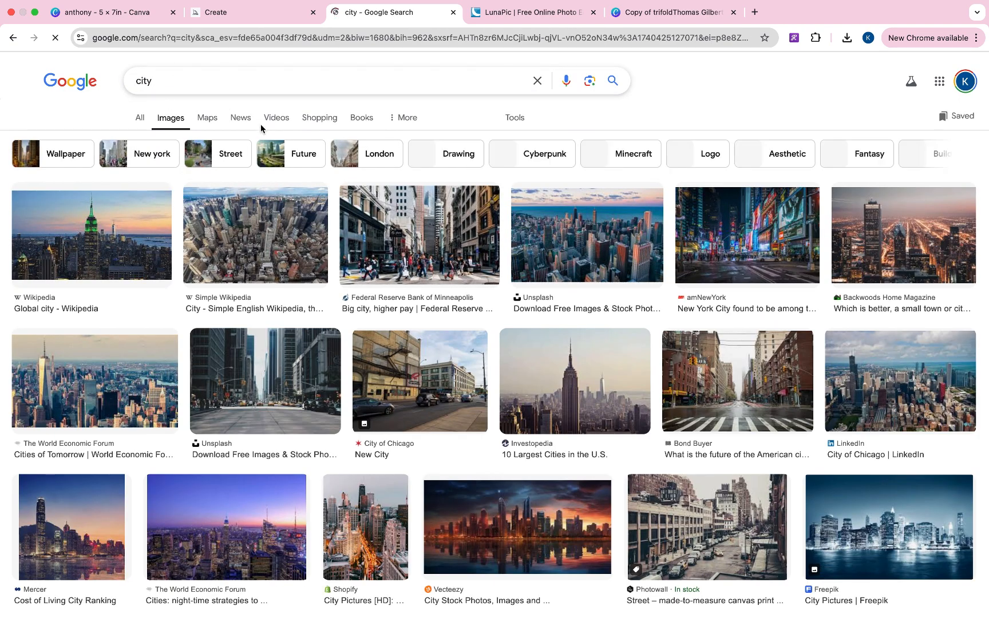
{"action": "scroll", "coordinate": [931, 446], "scroll_direction": "down", "scroll_amount": 2}
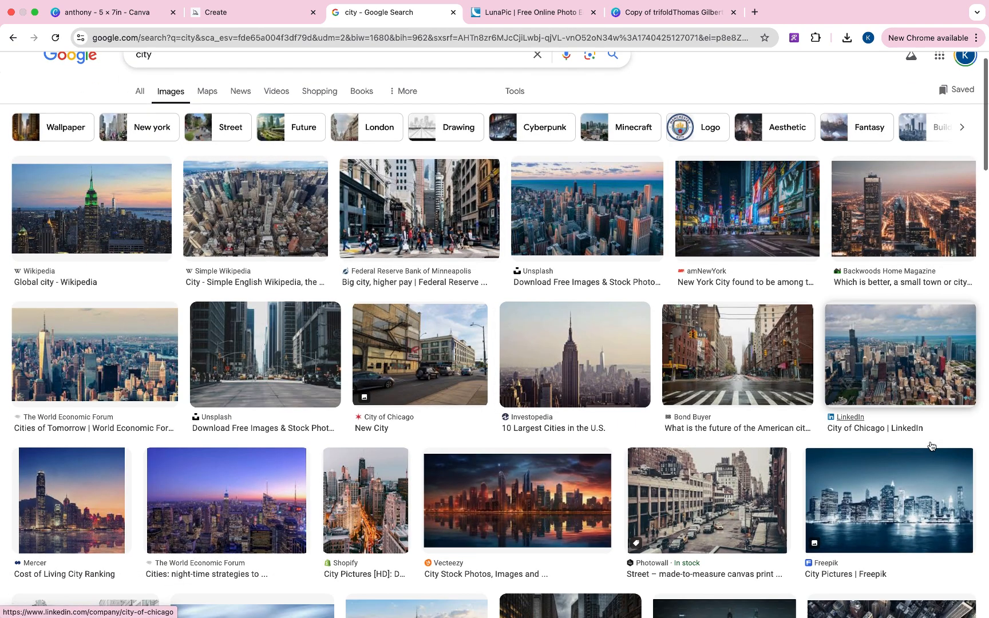
{"action": "scroll", "coordinate": [931, 446], "scroll_direction": "down", "scroll_amount": 2}
{"action": "scroll", "coordinate": [376, 444], "scroll_direction": "up", "scroll_amount": 3}
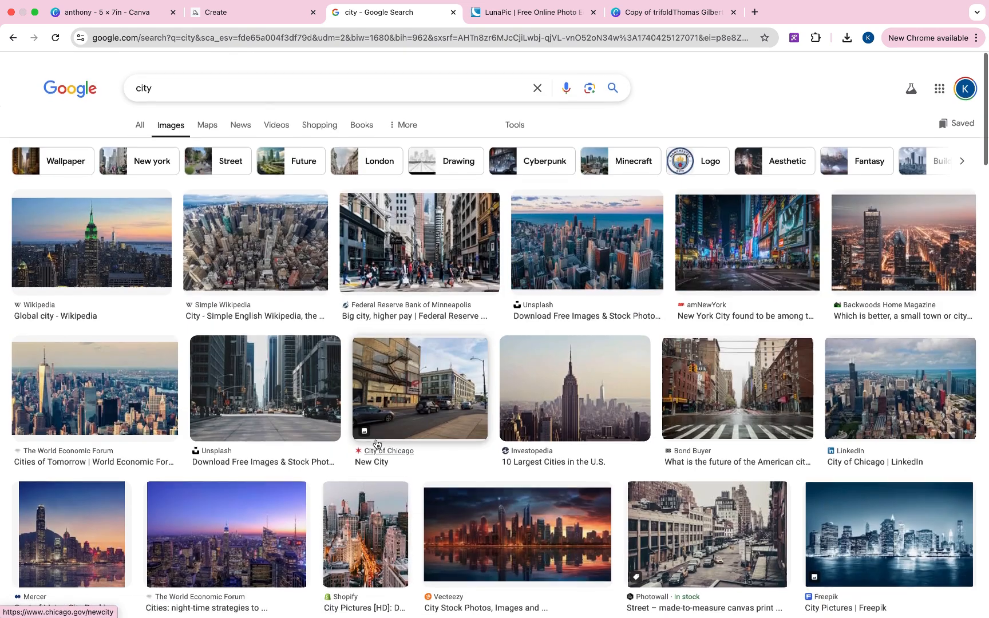
{"action": "double_click", "coordinate": [145, 89]}
{"action": "type", "text": "c"}
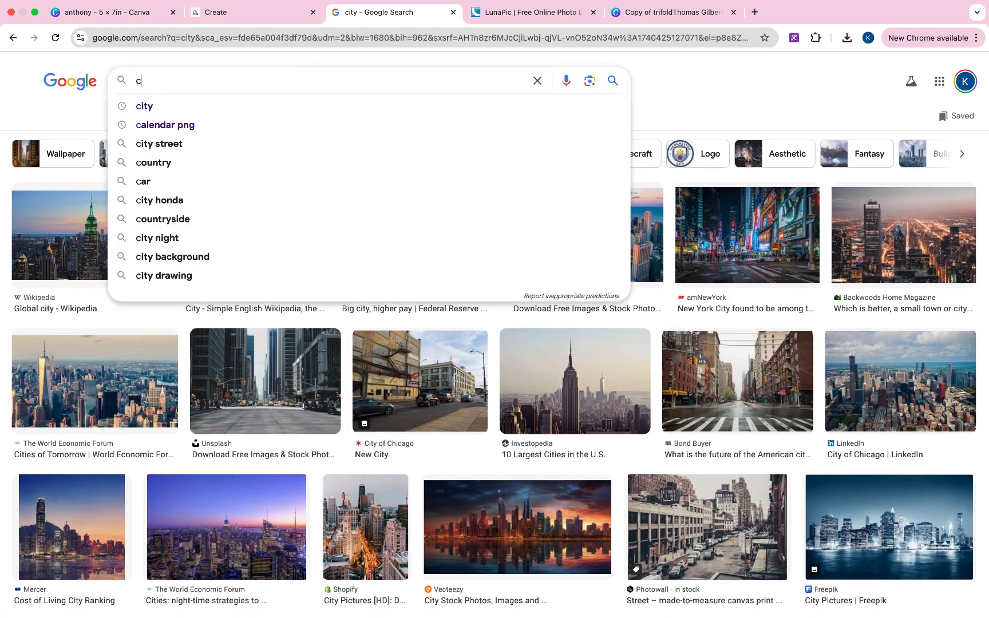
{"action": "type", "text": "hicago"}
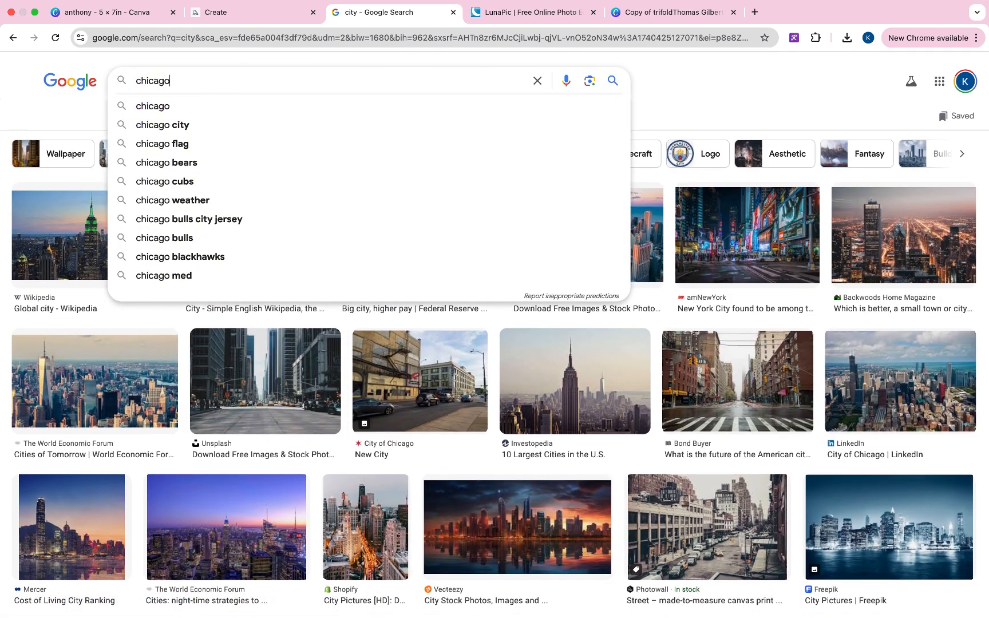
{"action": "type", "text": " downtown"}
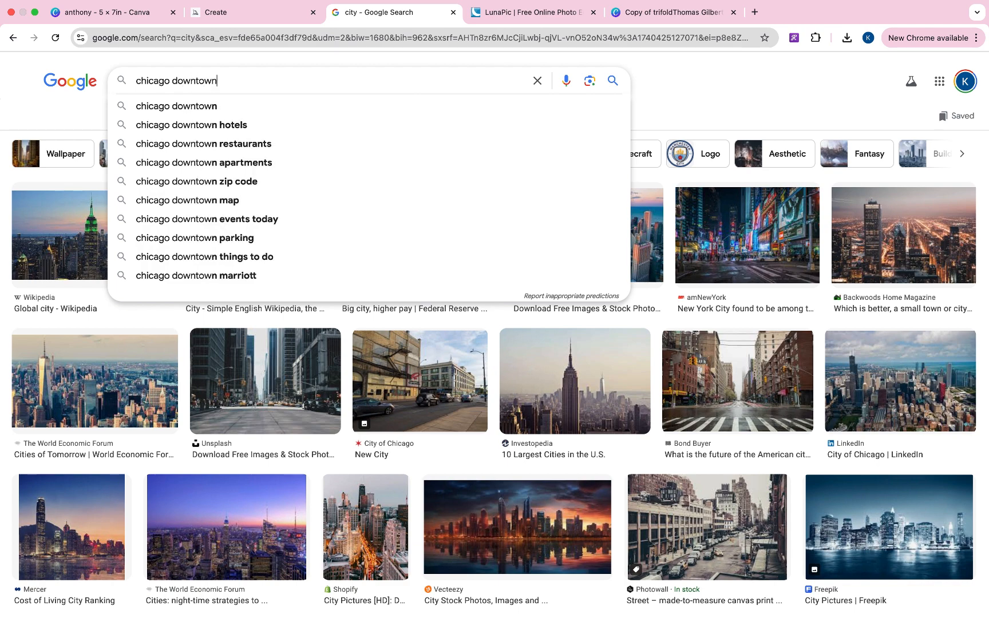
{"action": "key", "text": "Return"}
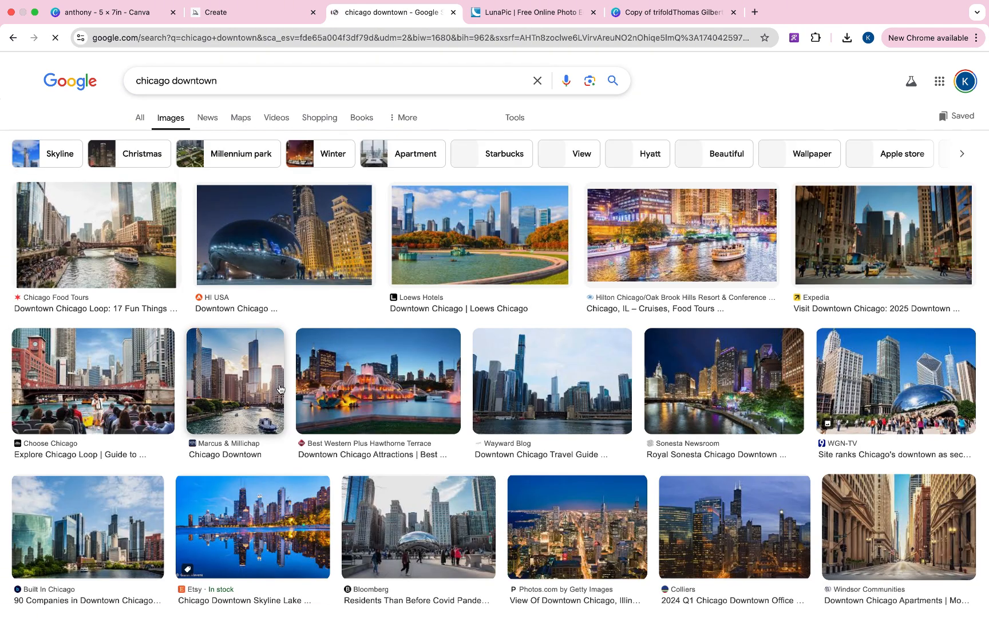
- Save the lit Buckingham Fountain skyline photo to the Desktop as downtown-chicago-th
{"action": "left_click", "coordinate": [343, 375]}
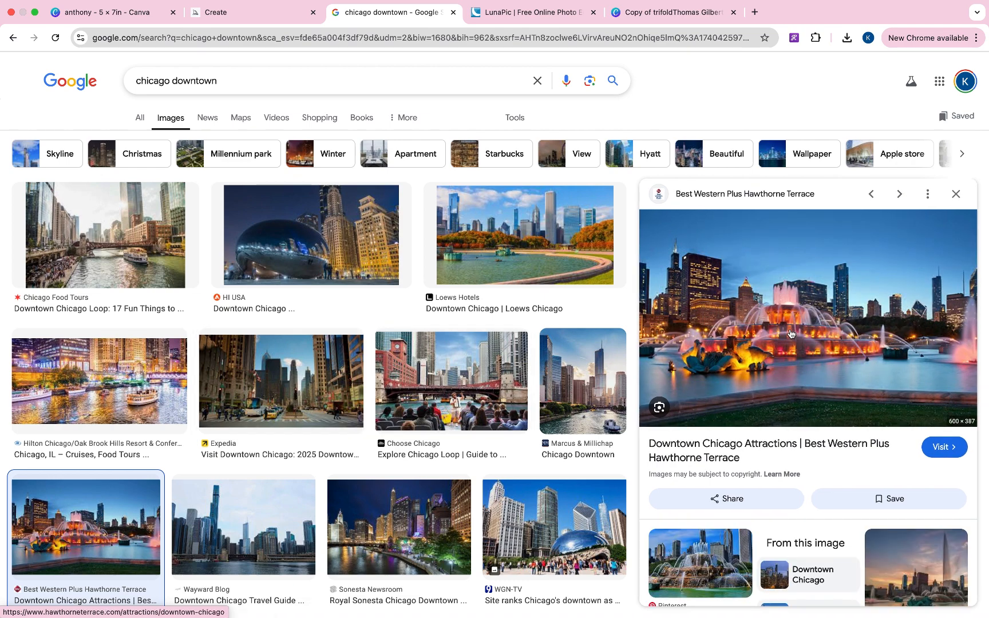
{"action": "right_click", "coordinate": [790, 333]}
{"action": "left_click", "coordinate": [821, 446]}
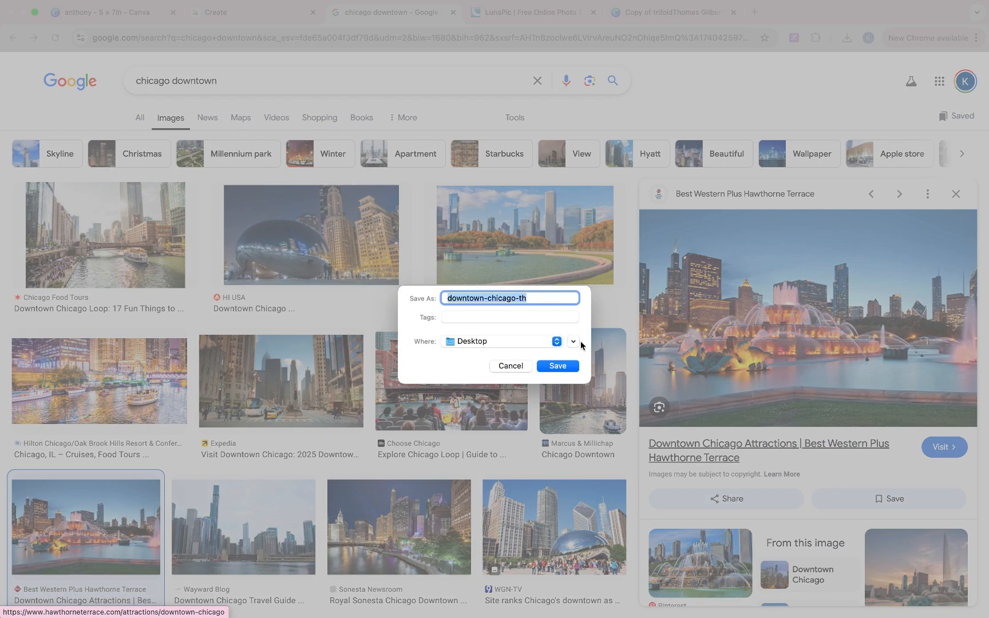
{"action": "left_click", "coordinate": [571, 365]}
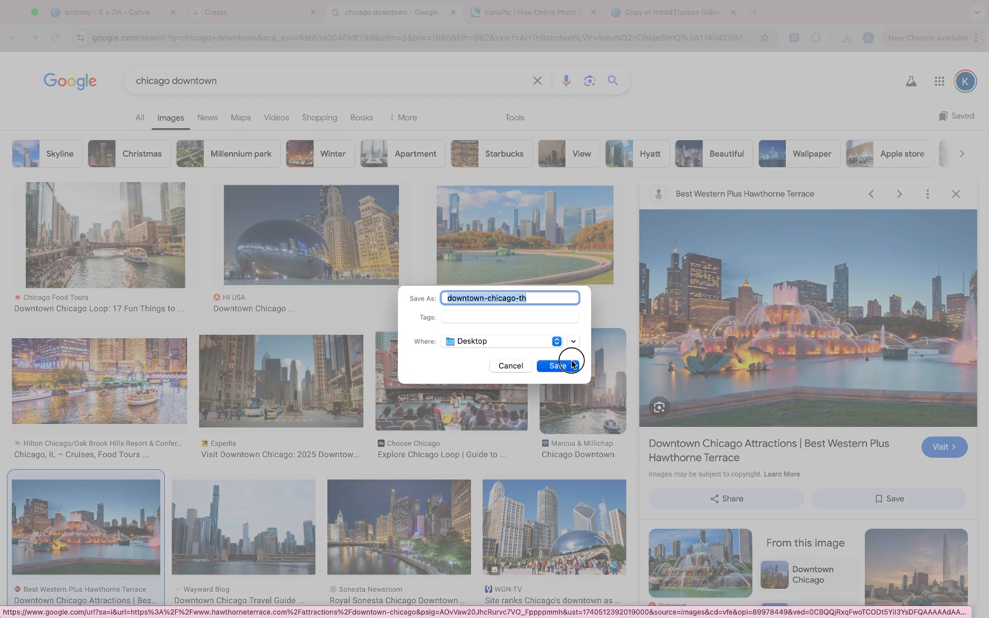
- Upload the saved downtown-chicago-th photo into LunaPic
{"action": "left_click", "coordinate": [507, 16]}
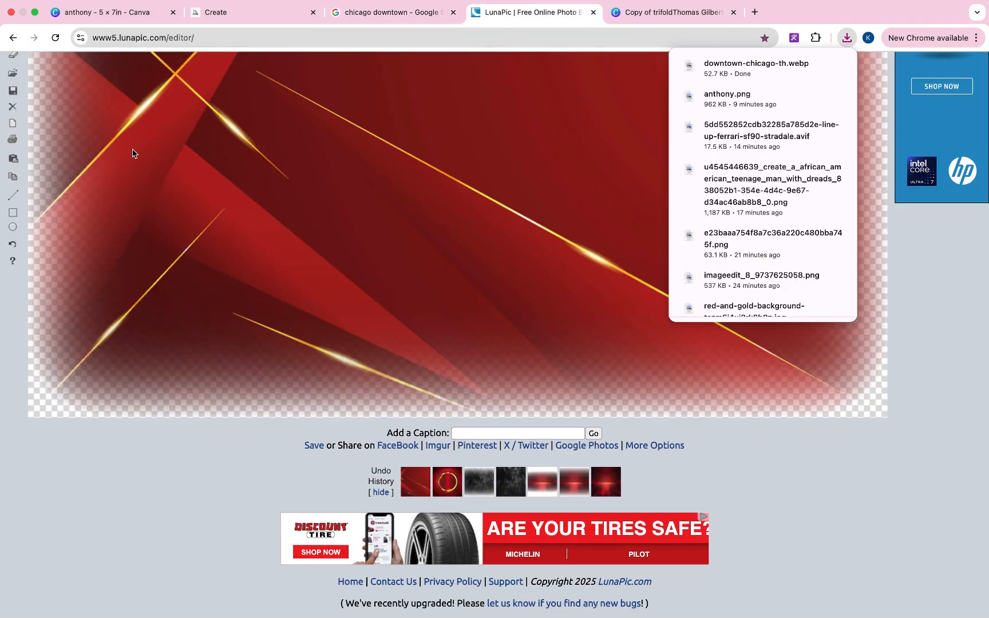
{"action": "scroll", "coordinate": [163, 173], "scroll_direction": "up", "scroll_amount": 5}
{"action": "left_click", "coordinate": [20, 114]}
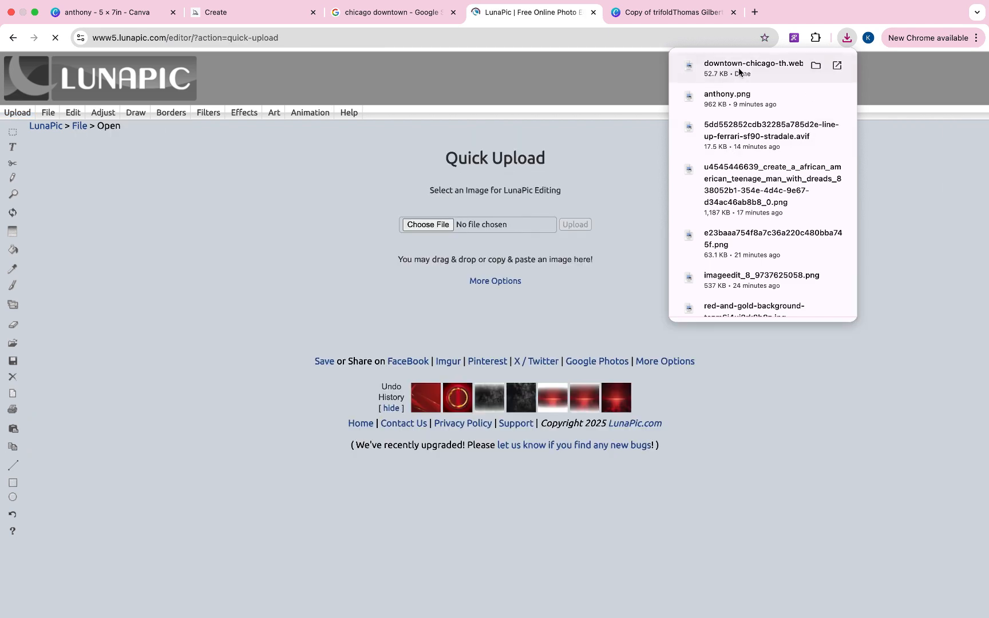
{"action": "left_click_drag", "start_coordinate": [738, 67], "coordinate": [437, 229]}
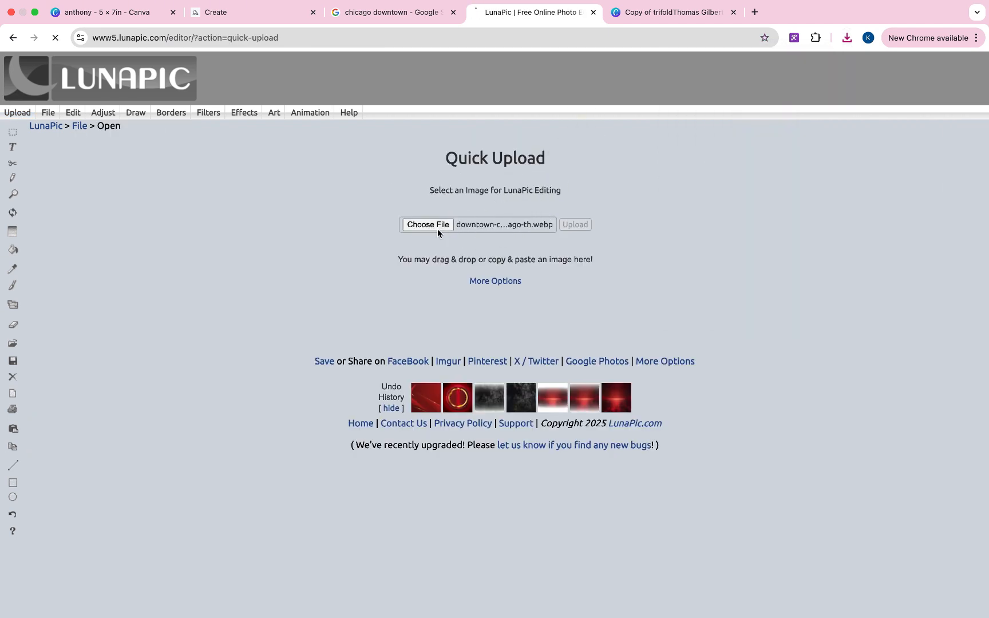
- Apply an Edge Fade Border with border size 80 to the fountain photo
{"action": "mouse_move", "coordinate": [243, 118]}
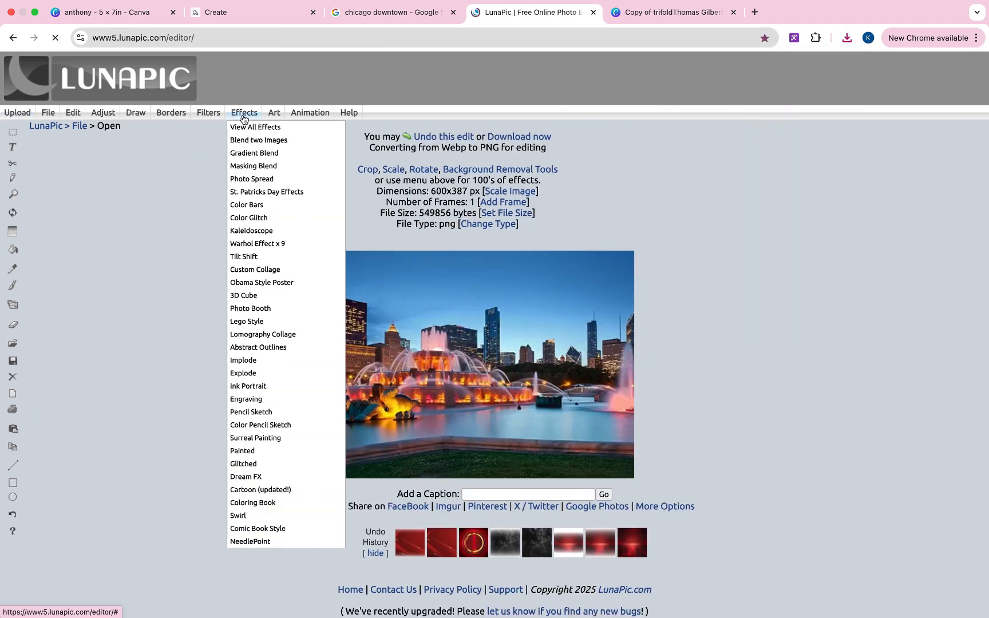
{"action": "mouse_move", "coordinate": [171, 113]}
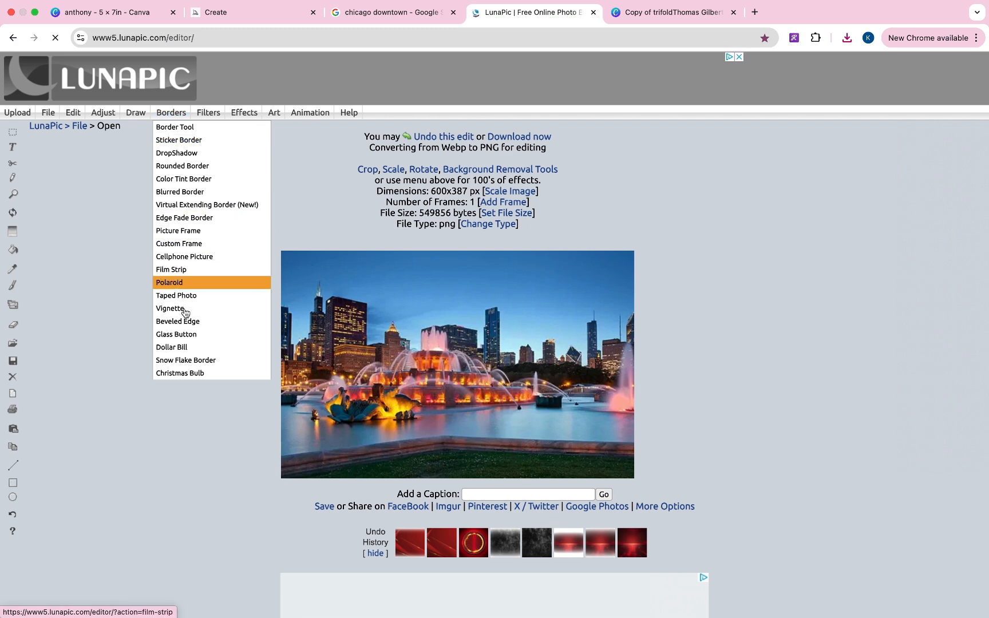
{"action": "left_click", "coordinate": [186, 219]}
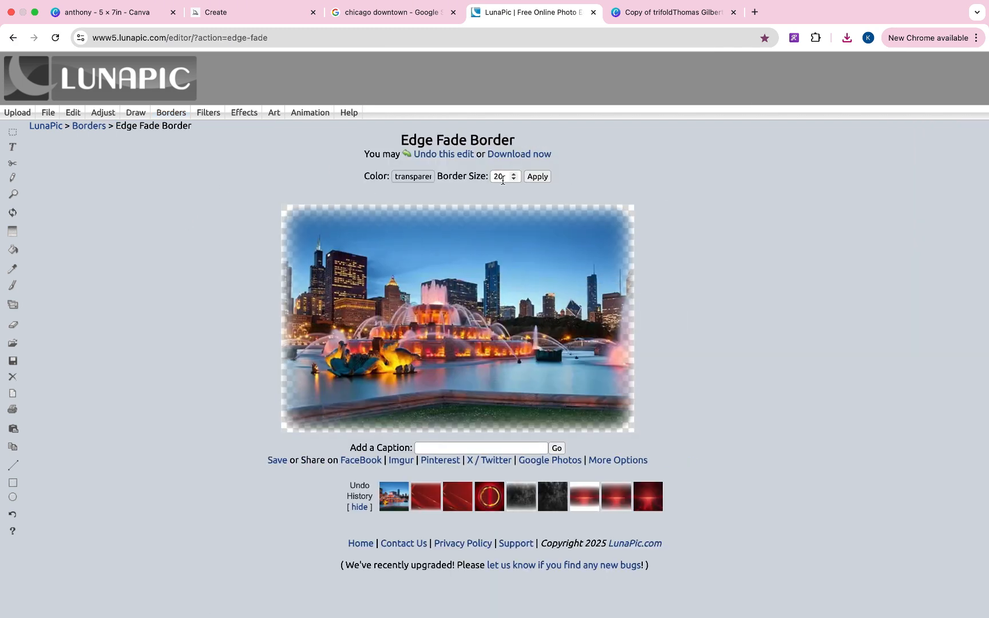
{"action": "left_click", "coordinate": [502, 178]}
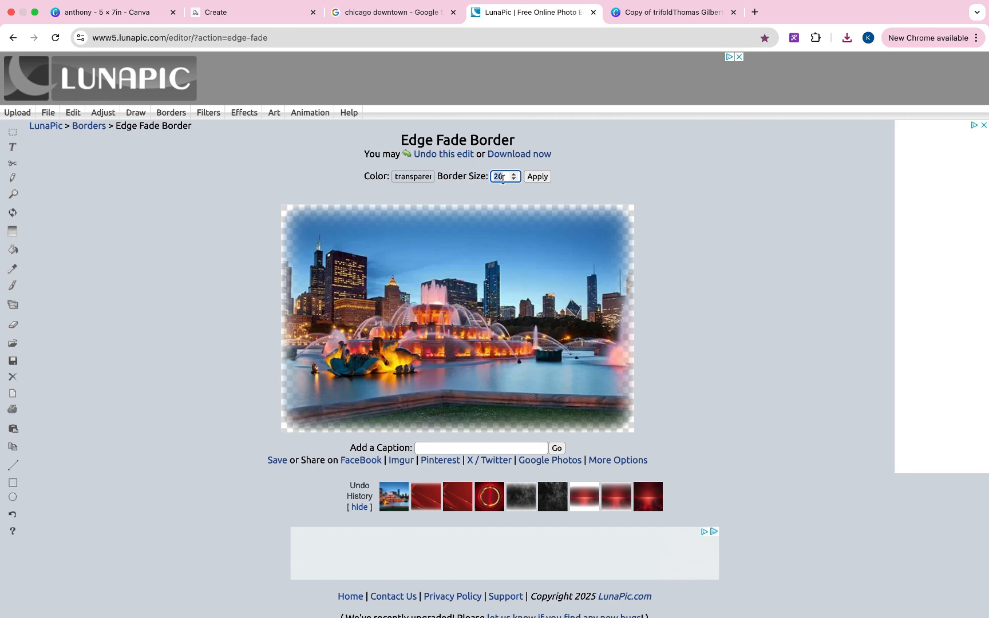
{"action": "type", "text": "80"}
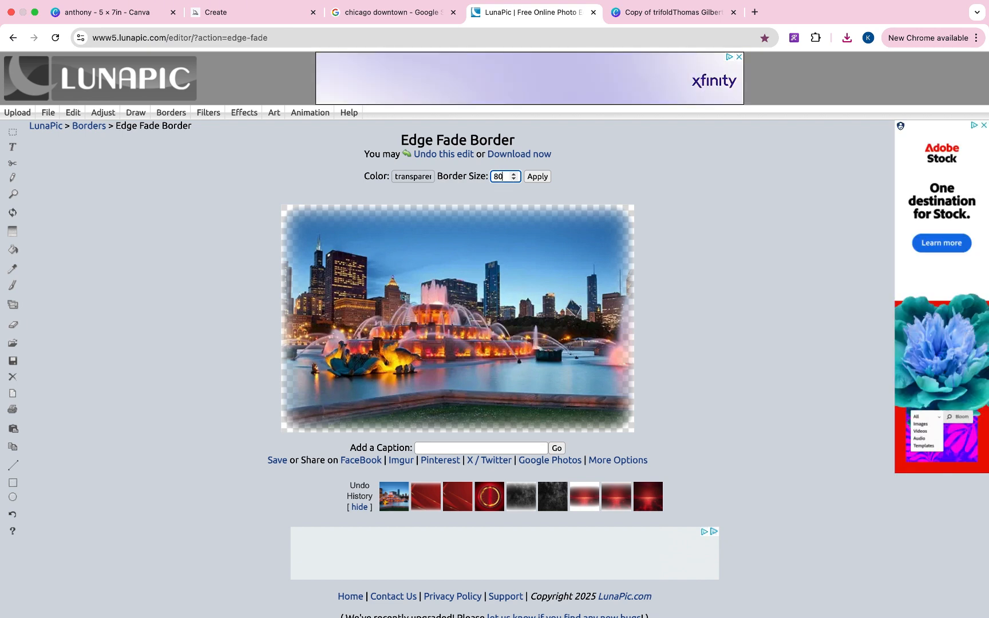
{"action": "left_click", "coordinate": [541, 177]}
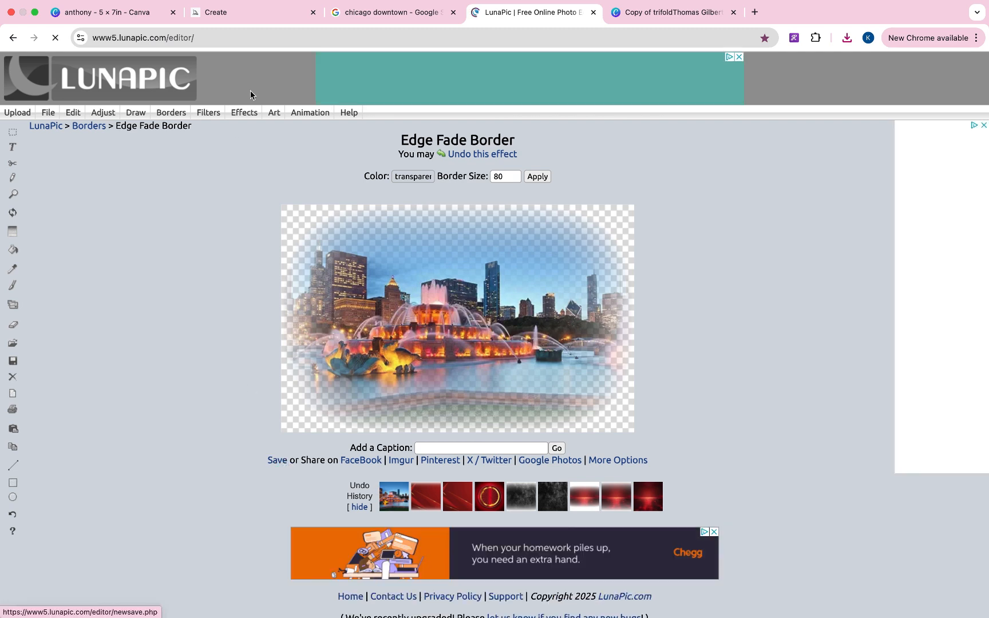
{"action": "left_click", "coordinate": [130, 9]}
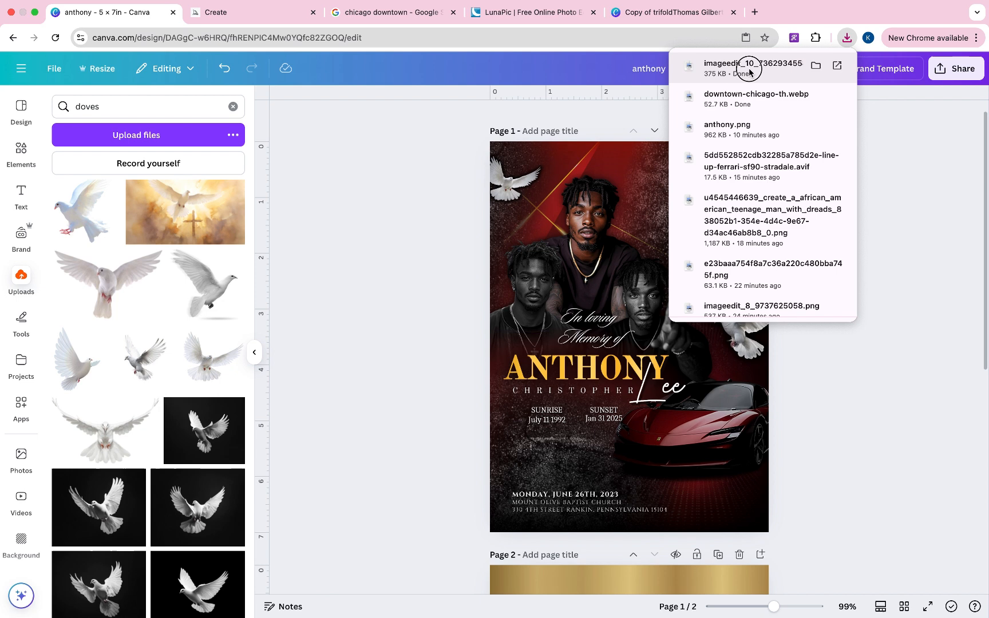
- Place the faded Chicago photo on the poster, enlarged across the upper right
{"action": "left_click_drag", "start_coordinate": [749, 71], "coordinate": [595, 286]}
{"action": "left_click_drag", "start_coordinate": [688, 327], "coordinate": [751, 213]}
{"action": "left_click_drag", "start_coordinate": [773, 274], "coordinate": [949, 378]}
{"action": "mouse_move", "coordinate": [889, 243]}
{"action": "left_mouse_down"}
{"action": "mouse_move", "coordinate": [890, 211]}
{"action": "mouse_move", "coordinate": [885, 225]}
{"action": "left_mouse_up"}
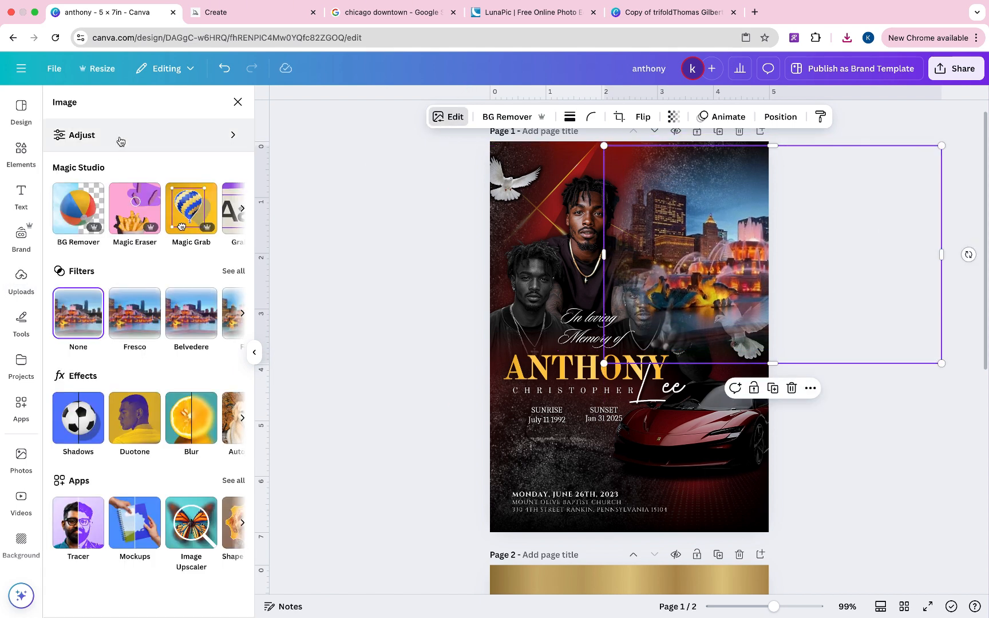
- Make the Chicago photo greyscale with Saturation -100 and Contrast 49
{"action": "left_click", "coordinate": [119, 140]}
{"action": "scroll", "coordinate": [124, 345], "scroll_direction": "down", "scroll_amount": 3}
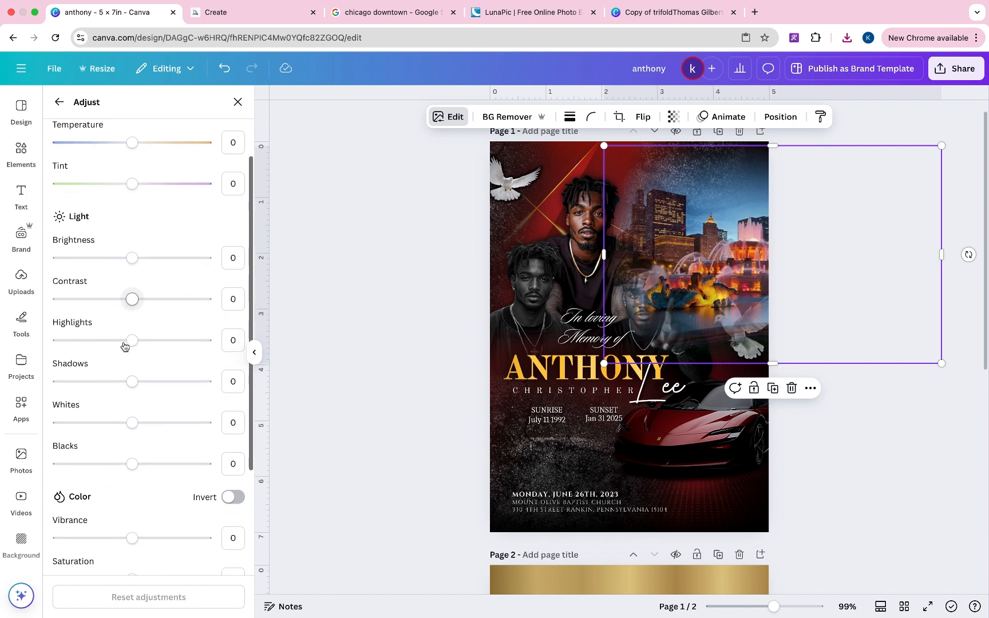
{"action": "left_click_drag", "start_coordinate": [133, 299], "coordinate": [276, 296]}
{"action": "scroll", "coordinate": [119, 436], "scroll_direction": "down", "scroll_amount": 2}
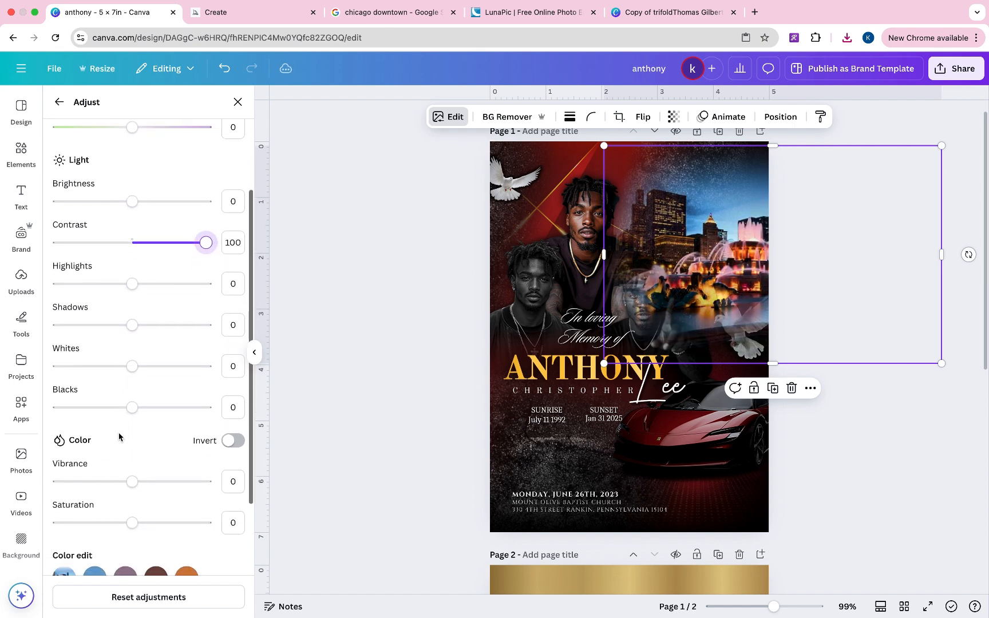
{"action": "left_click_drag", "start_coordinate": [132, 523], "coordinate": [57, 522]}
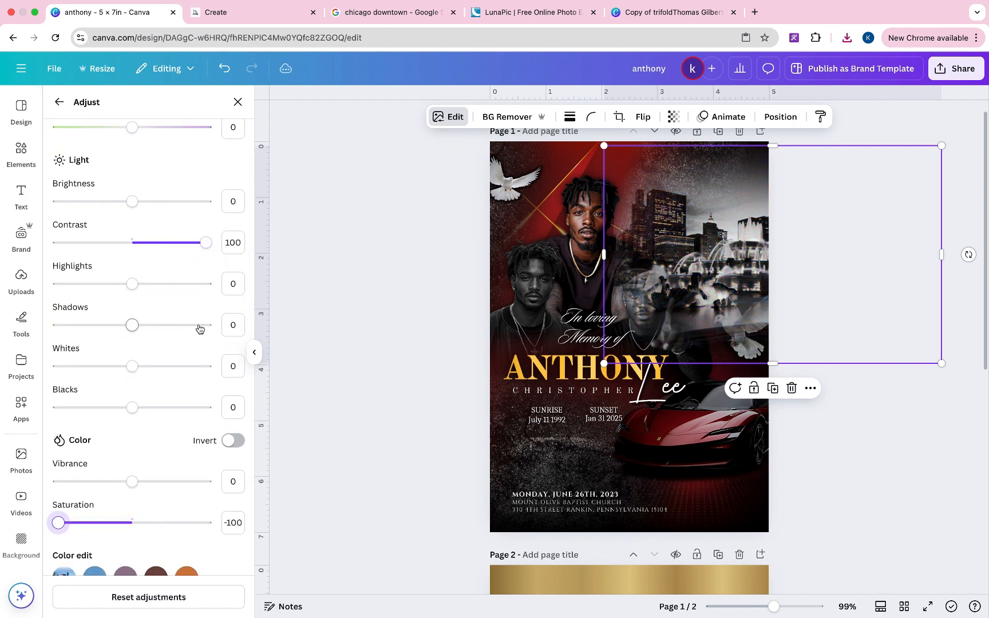
{"action": "left_click_drag", "start_coordinate": [195, 254], "coordinate": [169, 254]}
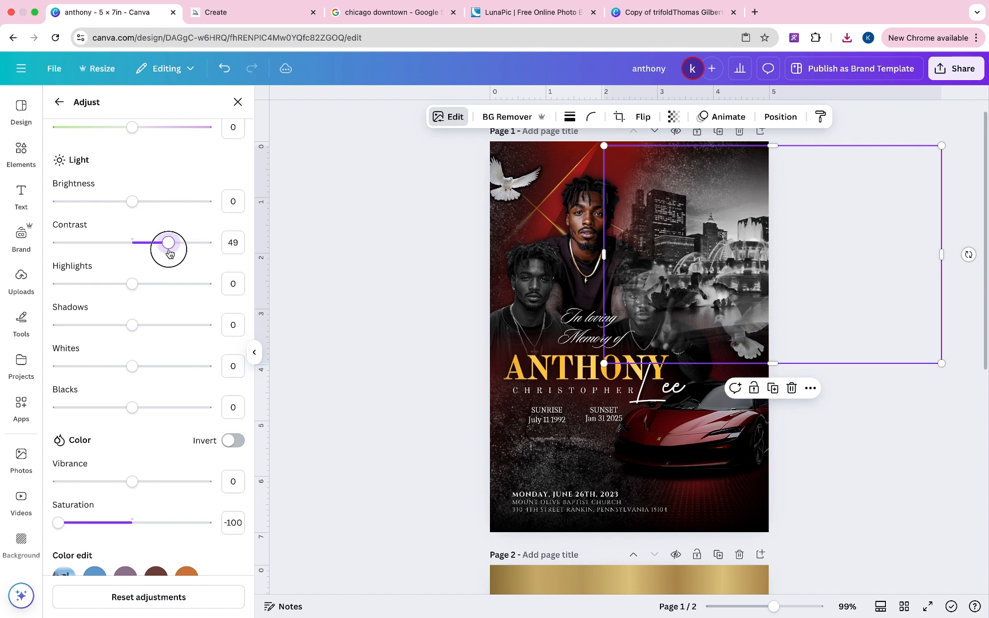
{"action": "mouse_move", "coordinate": [739, 213]}
{"action": "left_mouse_down"}
{"action": "mouse_move", "coordinate": [702, 213]}
{"action": "mouse_move", "coordinate": [681, 257]}
{"action": "mouse_move", "coordinate": [695, 203]}
{"action": "mouse_move", "coordinate": [742, 203]}
{"action": "left_mouse_up"}
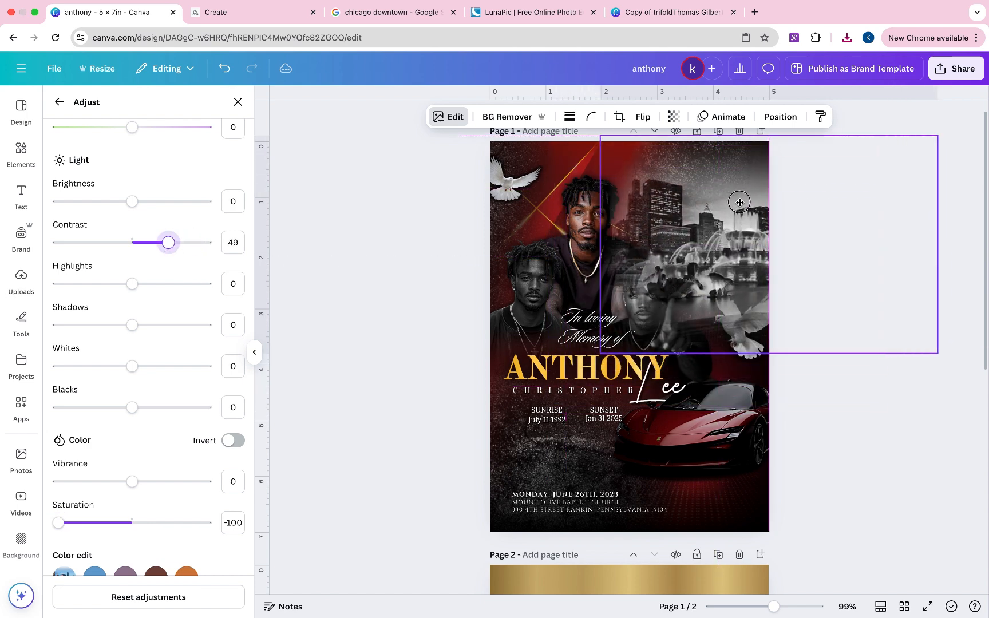
- Layer the skyline photo behind the portraits and dove, trimming its right side to the page edge
{"action": "right_click", "coordinate": [674, 218]}
{"action": "left_click", "coordinate": [898, 416]}
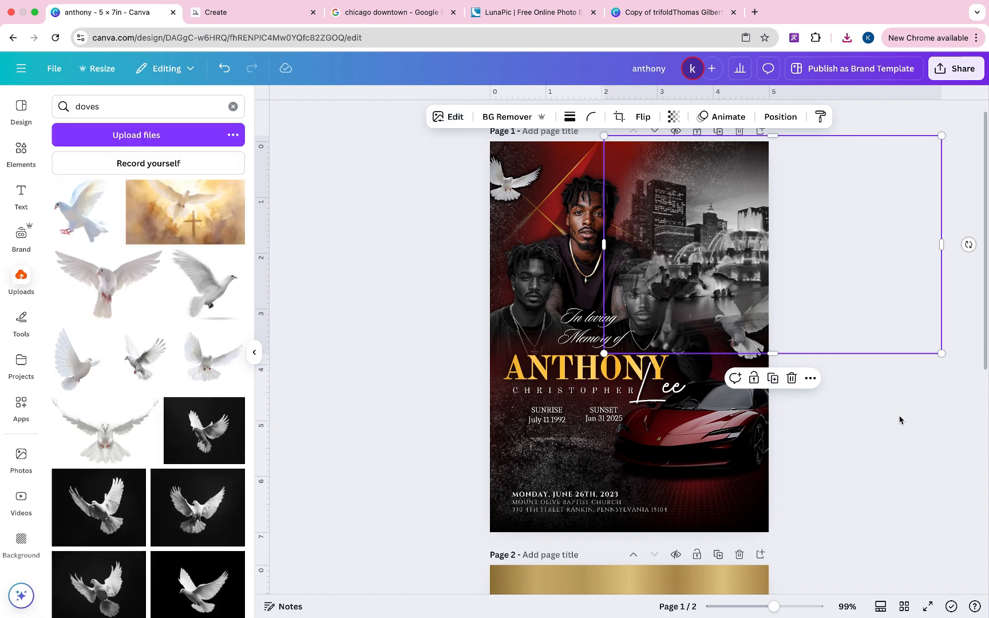
{"action": "left_click", "coordinate": [899, 416]}
{"action": "left_click", "coordinate": [686, 205]}
{"action": "right_click", "coordinate": [687, 204]}
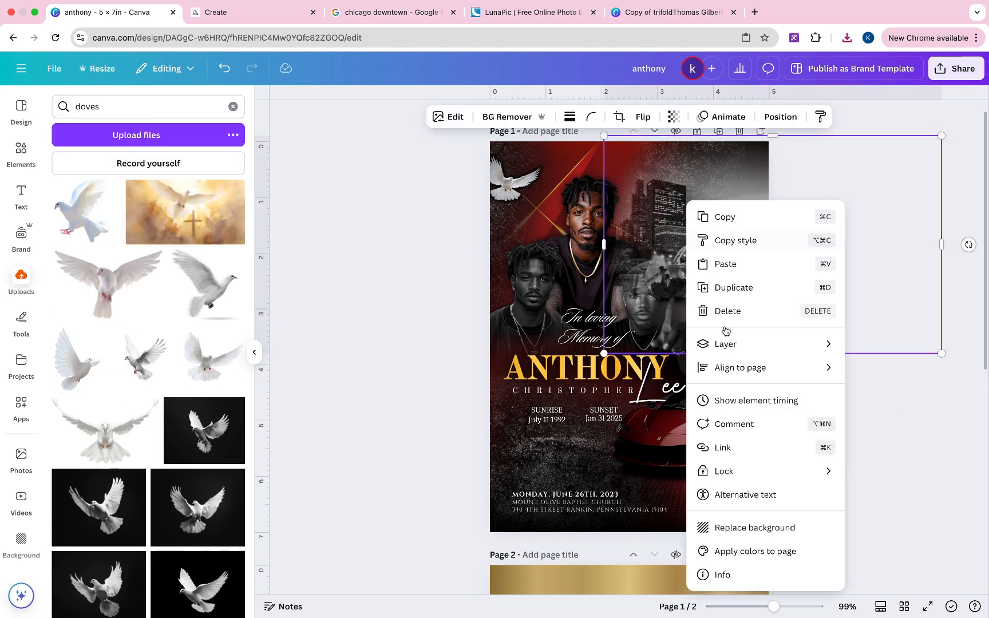
{"action": "mouse_move", "coordinate": [728, 355]}
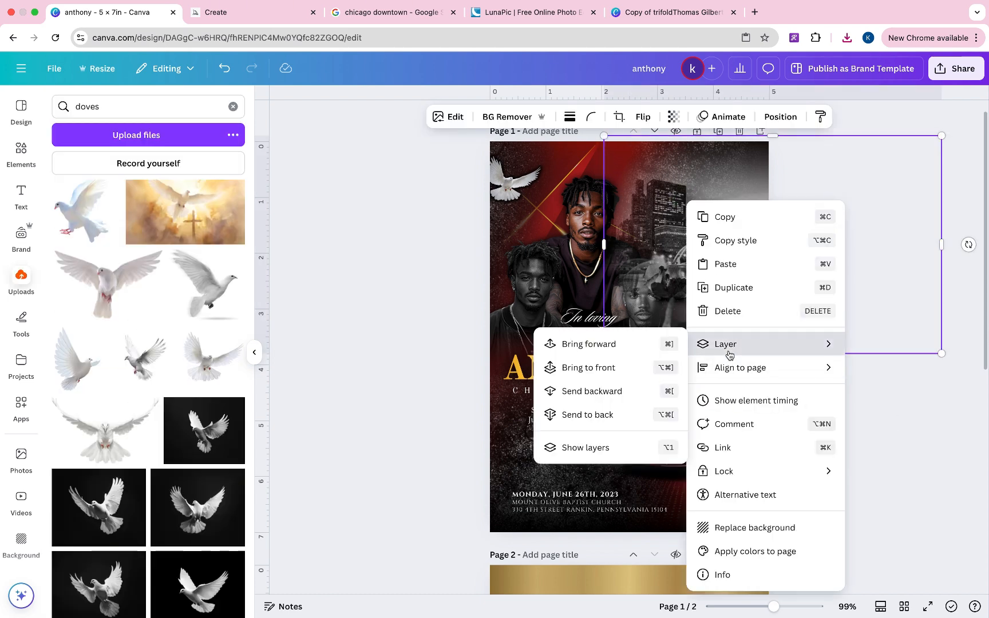
{"action": "left_click", "coordinate": [605, 450]}
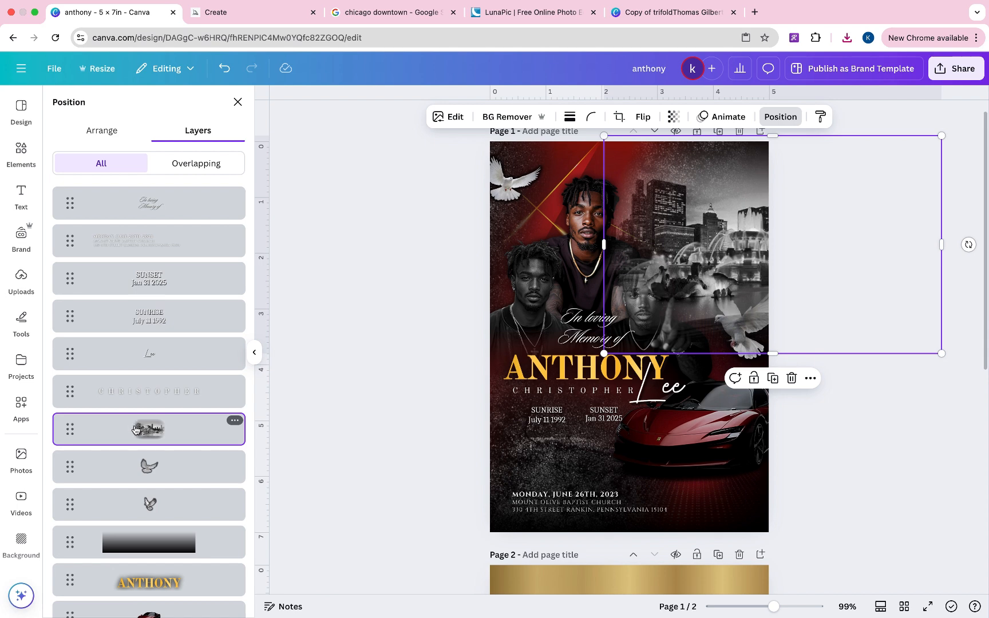
{"action": "left_click_drag", "start_coordinate": [135, 429], "coordinate": [172, 412]}
{"action": "mouse_move", "coordinate": [858, 236]}
{"action": "left_mouse_down"}
{"action": "mouse_move", "coordinate": [824, 269]}
{"action": "mouse_move", "coordinate": [786, 250]}
{"action": "mouse_move", "coordinate": [863, 251]}
{"action": "left_mouse_up"}
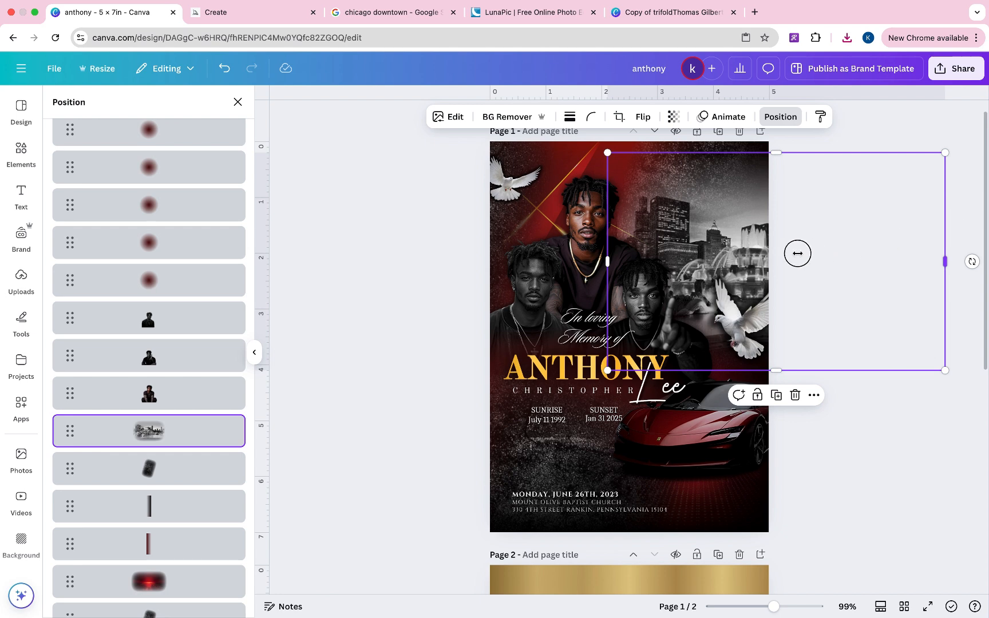
{"action": "left_click_drag", "start_coordinate": [797, 253], "coordinate": [770, 255]}
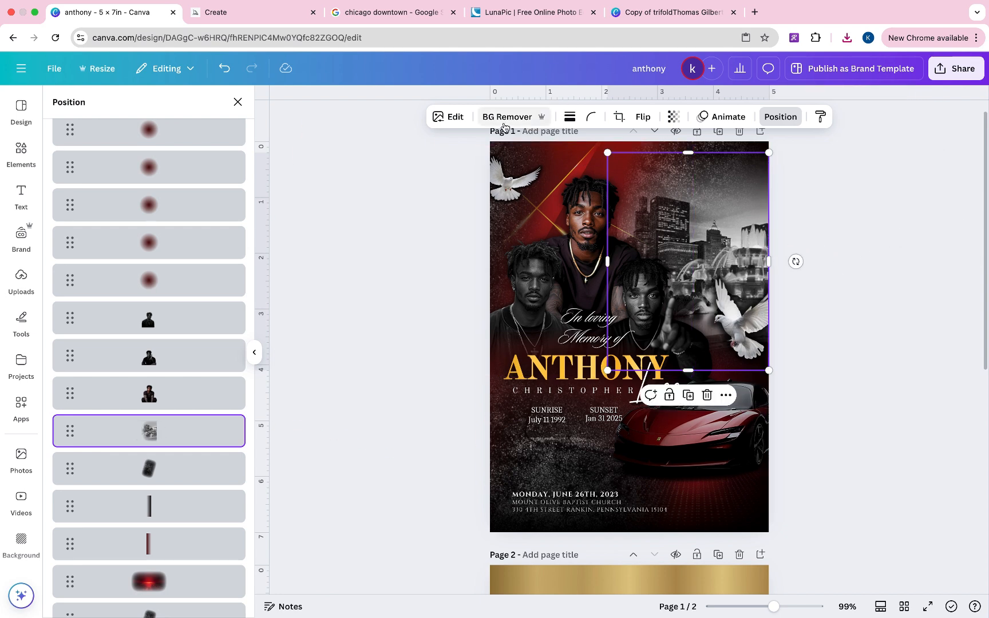
- Recrop the skyline larger and shifted right, then stretch it down toward the name
{"action": "left_click", "coordinate": [618, 118]}
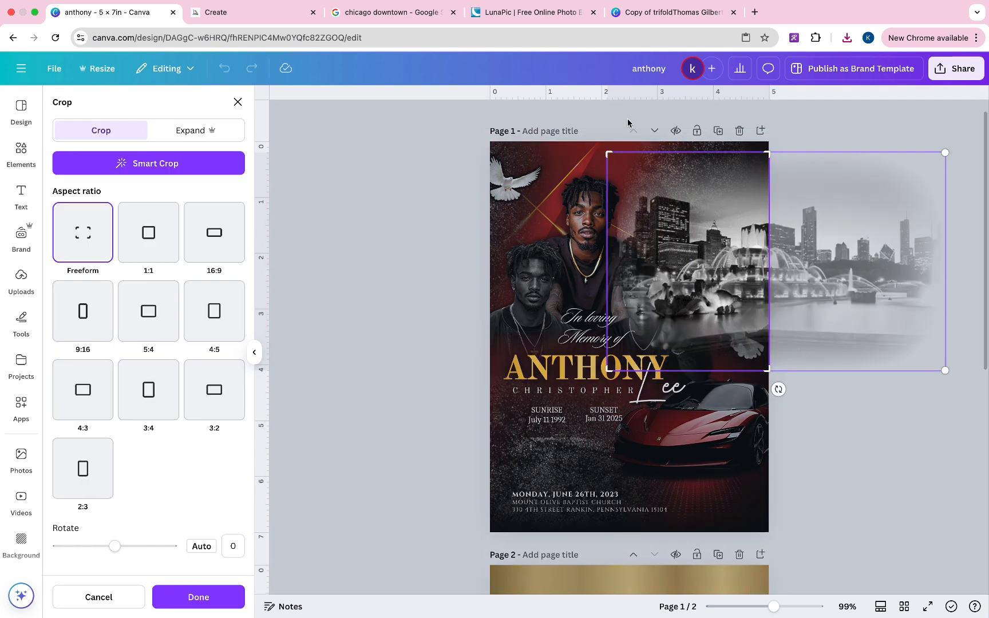
{"action": "left_click_drag", "start_coordinate": [941, 371], "coordinate": [905, 416]}
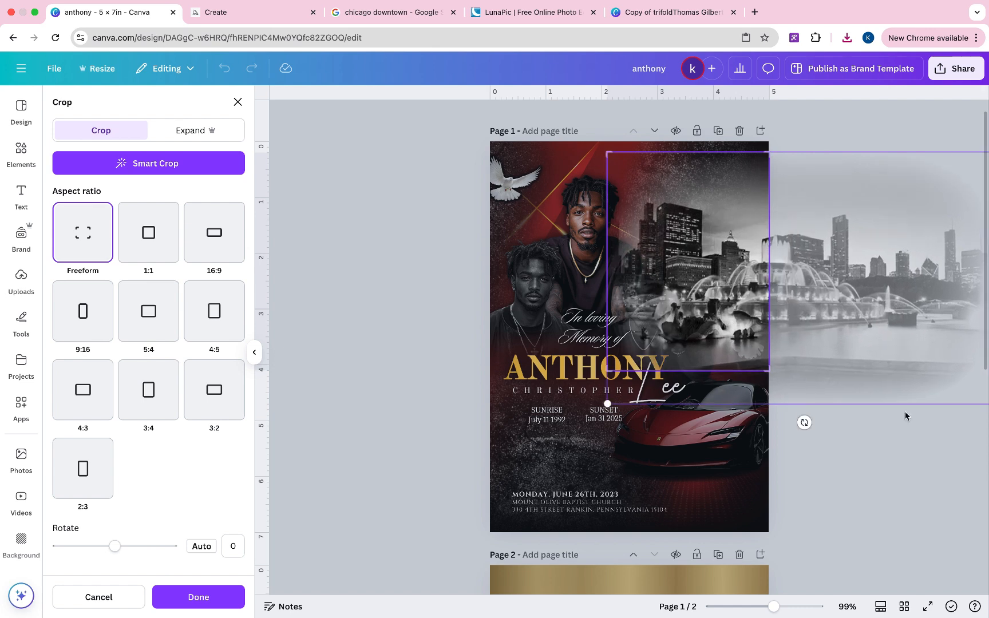
{"action": "left_click_drag", "start_coordinate": [605, 404], "coordinate": [606, 468]}
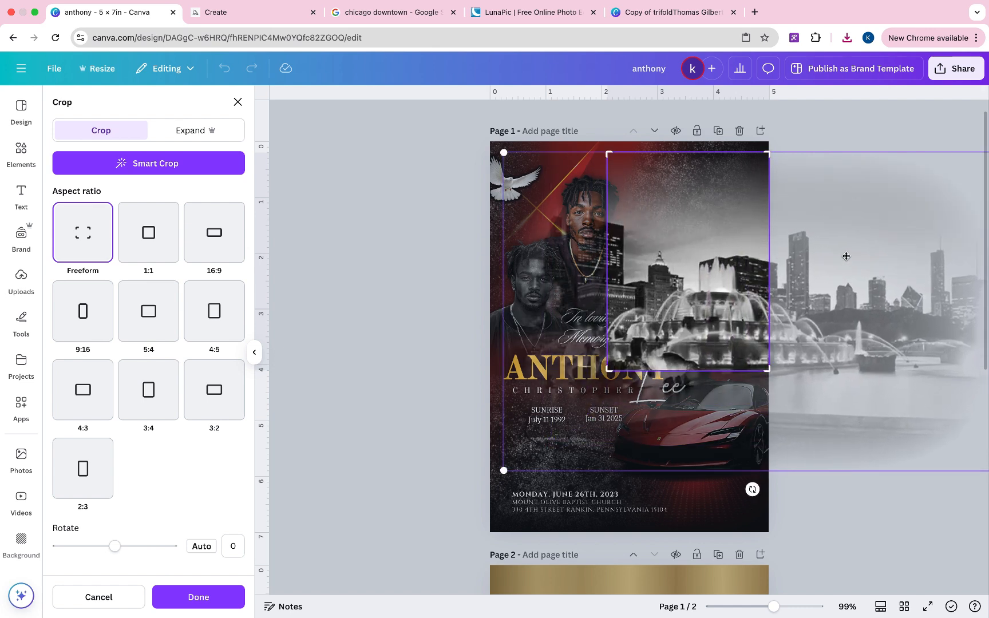
{"action": "left_click_drag", "start_coordinate": [818, 257], "coordinate": [942, 221]}
{"action": "left_click", "coordinate": [449, 266]}
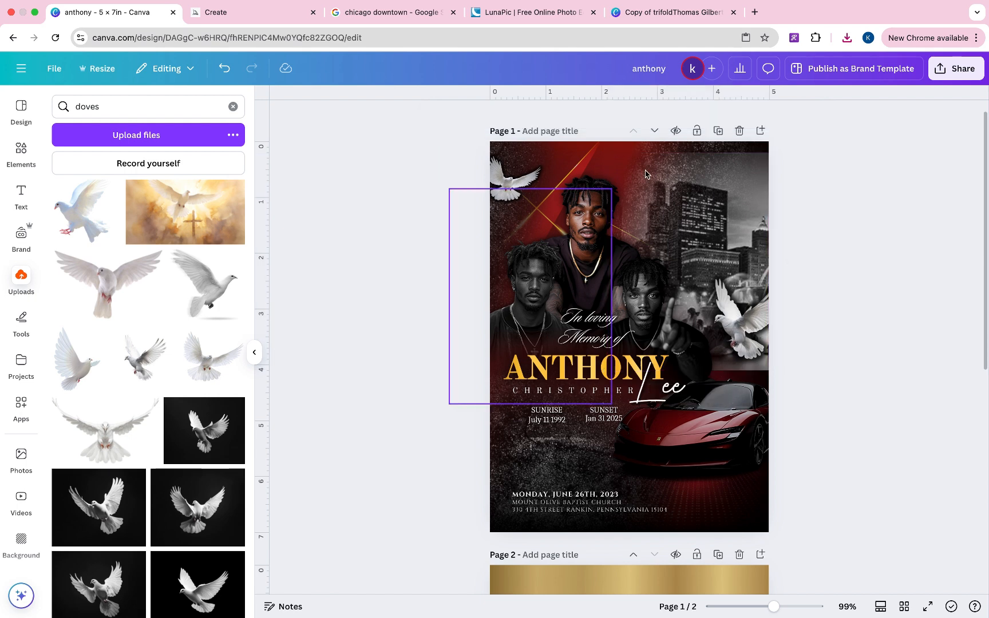
{"action": "left_click", "coordinate": [761, 197]}
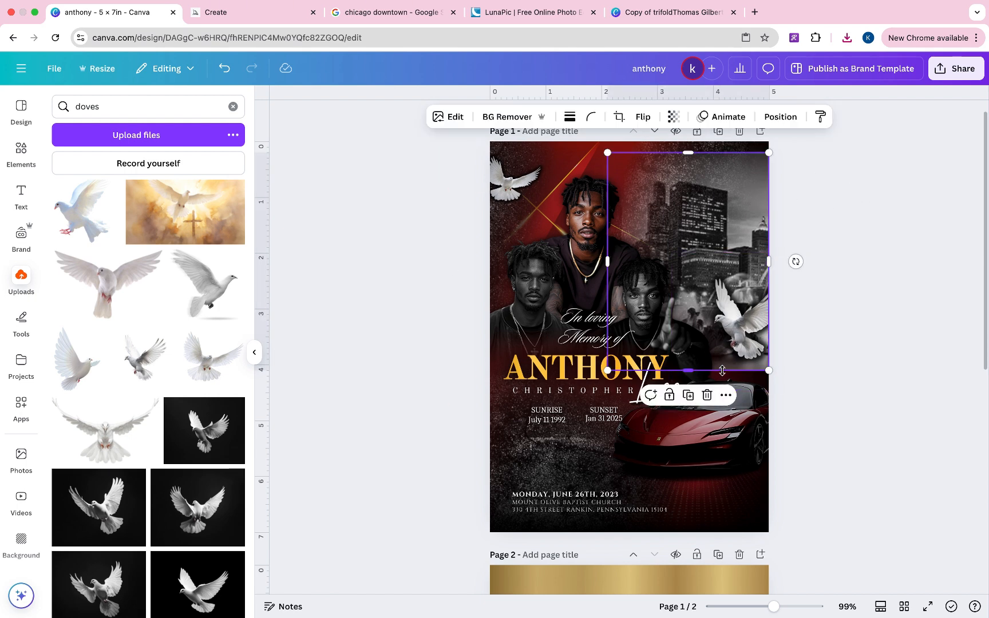
{"action": "mouse_move", "coordinate": [726, 371]}
{"action": "left_mouse_down"}
{"action": "mouse_move", "coordinate": [727, 430]}
{"action": "mouse_move", "coordinate": [739, 396]}
{"action": "mouse_move", "coordinate": [727, 385]}
{"action": "left_mouse_up"}
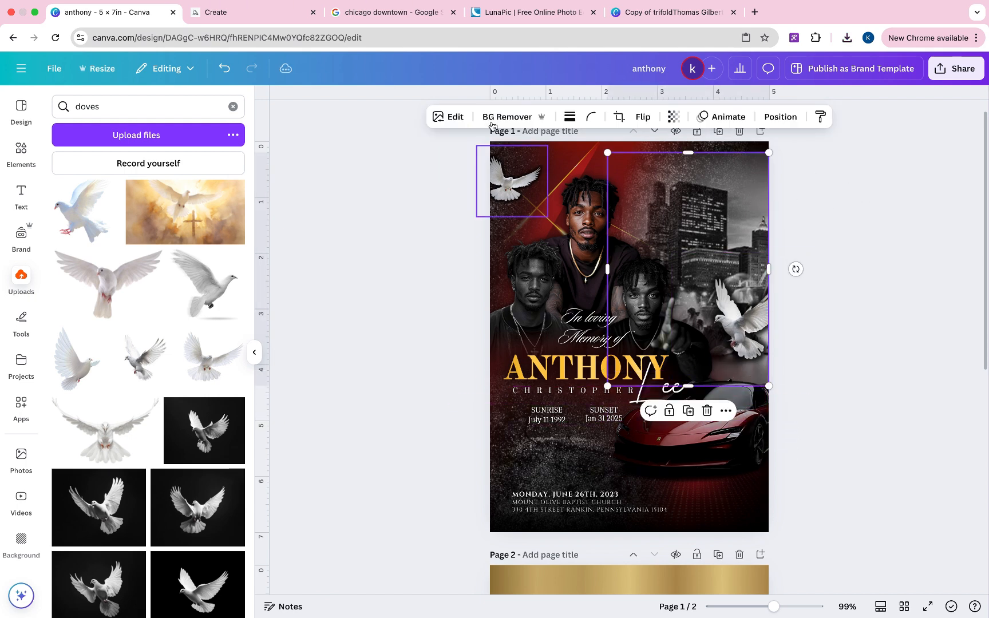
- Recrop the skyline again so the towers and fountain fill the frame
{"action": "left_click", "coordinate": [619, 117]}
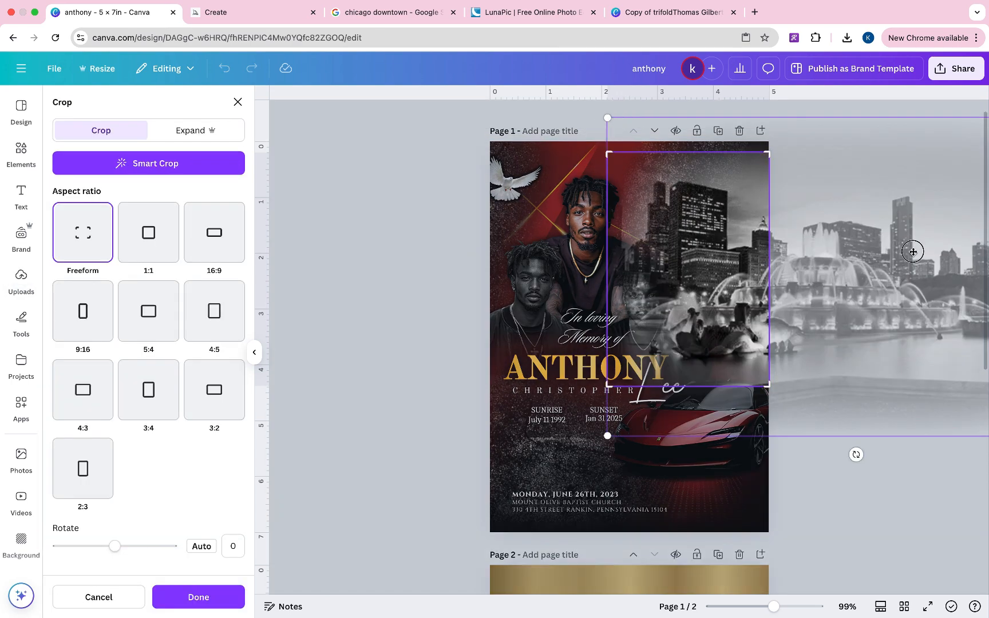
{"action": "left_click_drag", "start_coordinate": [890, 253], "coordinate": [664, 276]}
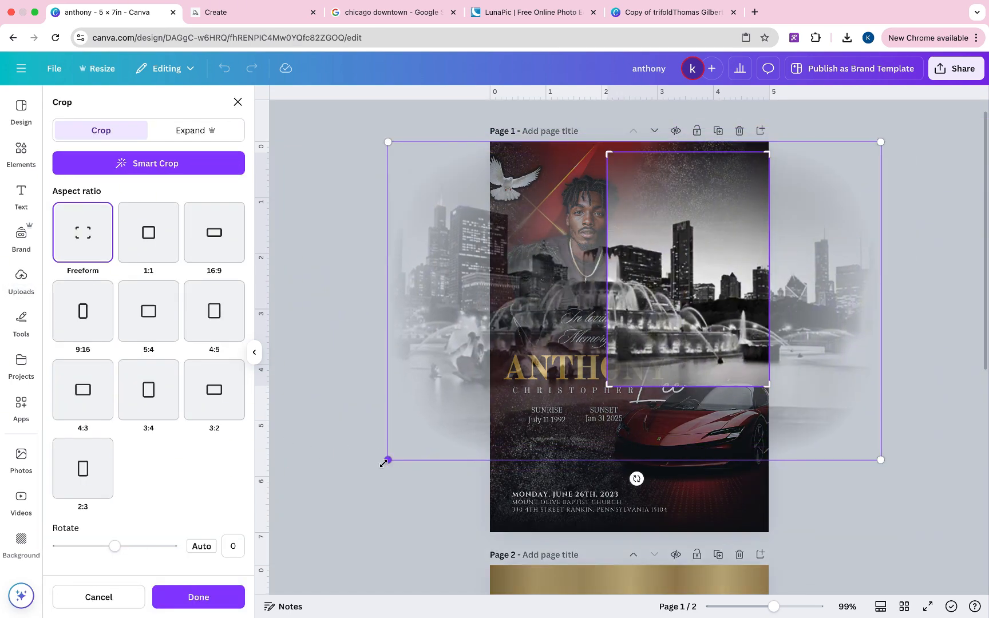
{"action": "left_click_drag", "start_coordinate": [383, 462], "coordinate": [499, 389]}
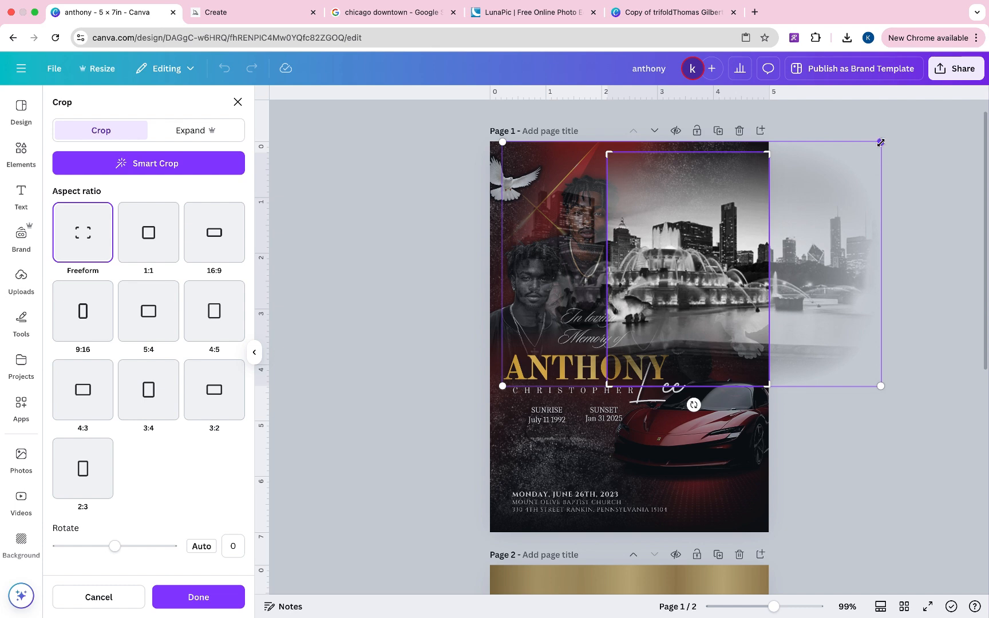
{"action": "left_click_drag", "start_coordinate": [881, 143], "coordinate": [865, 152]}
{"action": "left_click_drag", "start_coordinate": [828, 276], "coordinate": [931, 276]}
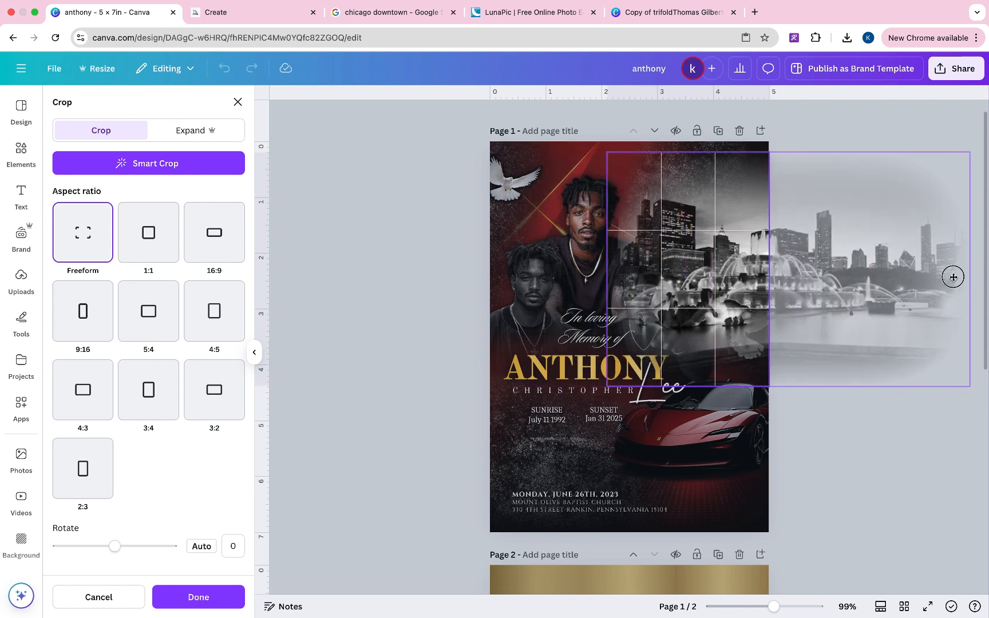
{"action": "left_click", "coordinate": [910, 416]}
{"action": "left_click", "coordinate": [841, 329]}
{"action": "left_click", "coordinate": [744, 206]}
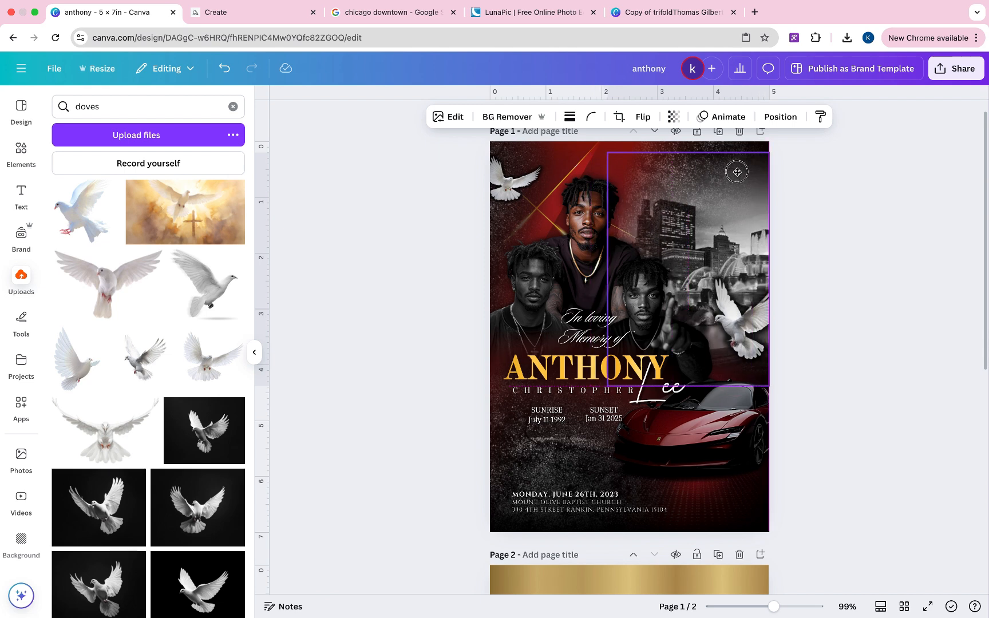
- Fade the skyline image to 45 transparency
{"action": "left_click", "coordinate": [672, 122]}
{"action": "left_click_drag", "start_coordinate": [702, 164], "coordinate": [653, 168]}
{"action": "left_click", "coordinate": [863, 244]}
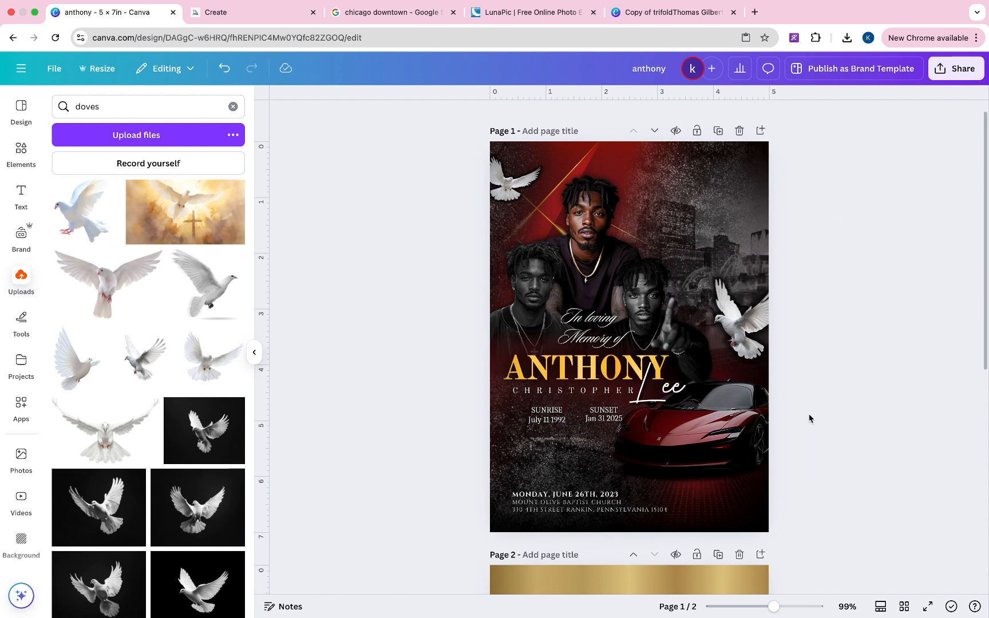
{"action": "left_click", "coordinate": [623, 514]}
- Nudge the service details up, then add the blue flare from a 'flares' uploads search
{"action": "left_click_drag", "start_coordinate": [622, 513], "coordinate": [622, 504]}
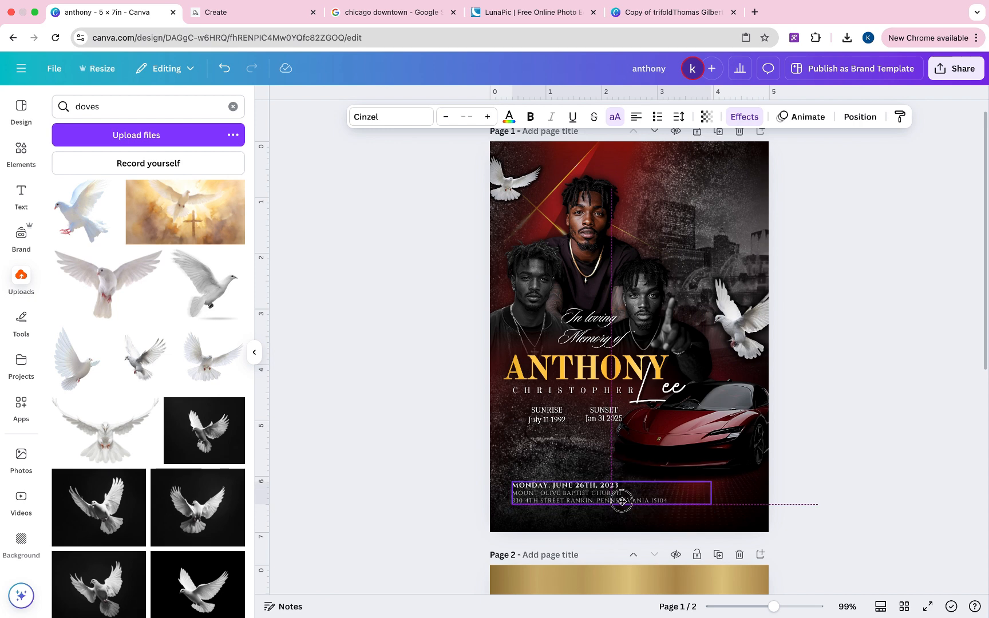
{"action": "left_click", "coordinate": [877, 307]}
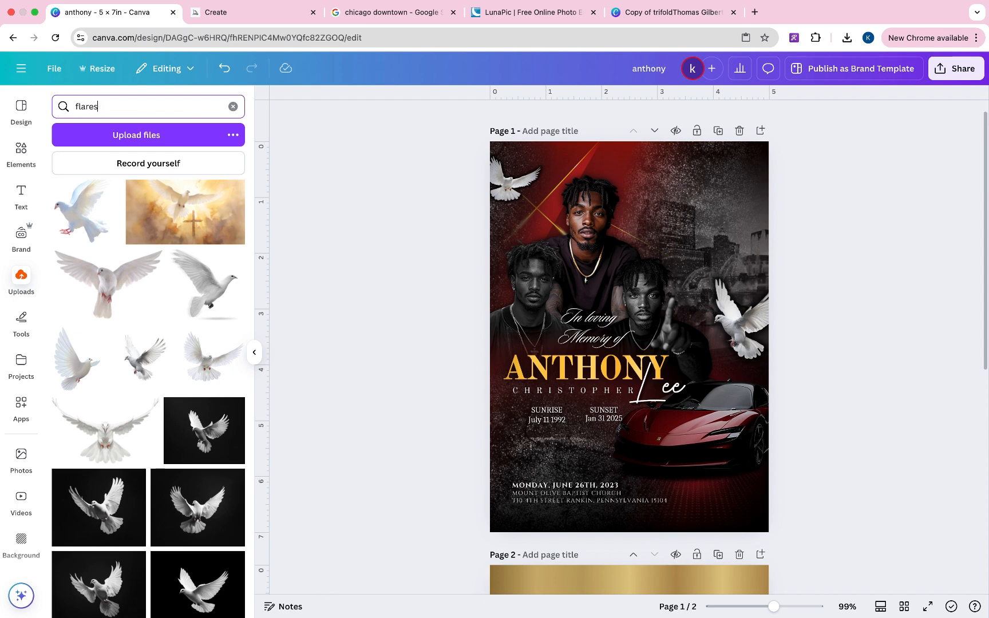
{"action": "key", "text": "Return"}
{"action": "left_click", "coordinate": [81, 275]}
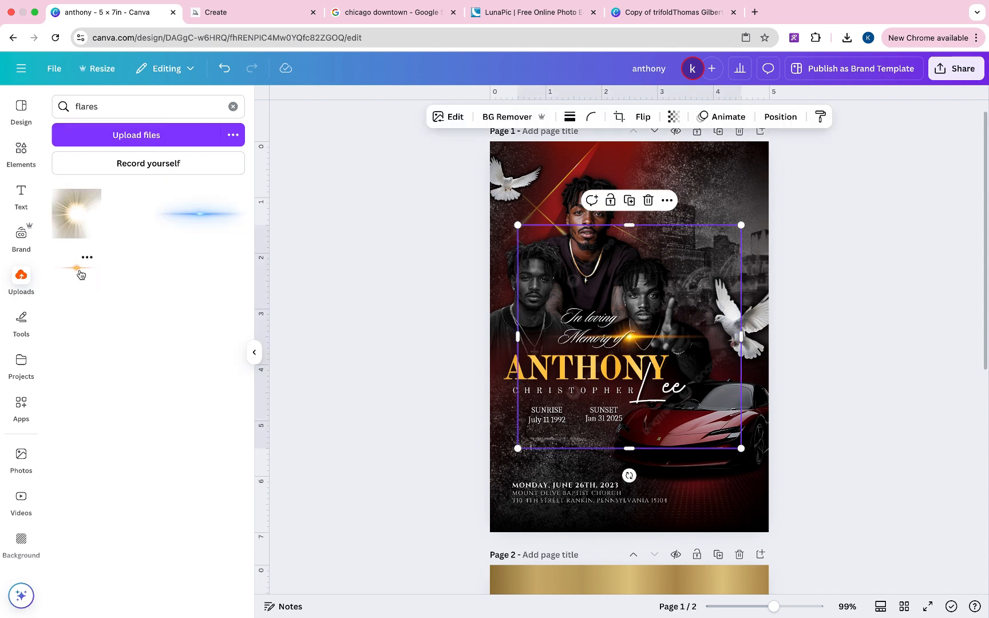
{"action": "left_click_drag", "start_coordinate": [639, 345], "coordinate": [662, 360]}
{"action": "left_click", "coordinate": [676, 245]}
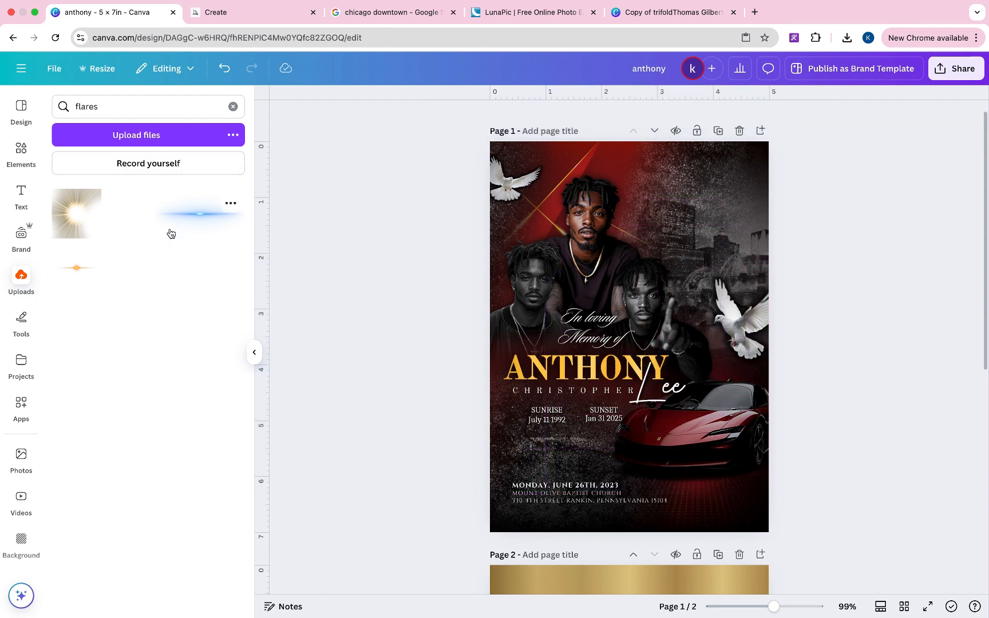
{"action": "left_click", "coordinate": [195, 205]}
{"action": "left_click_drag", "start_coordinate": [685, 333], "coordinate": [692, 346]}
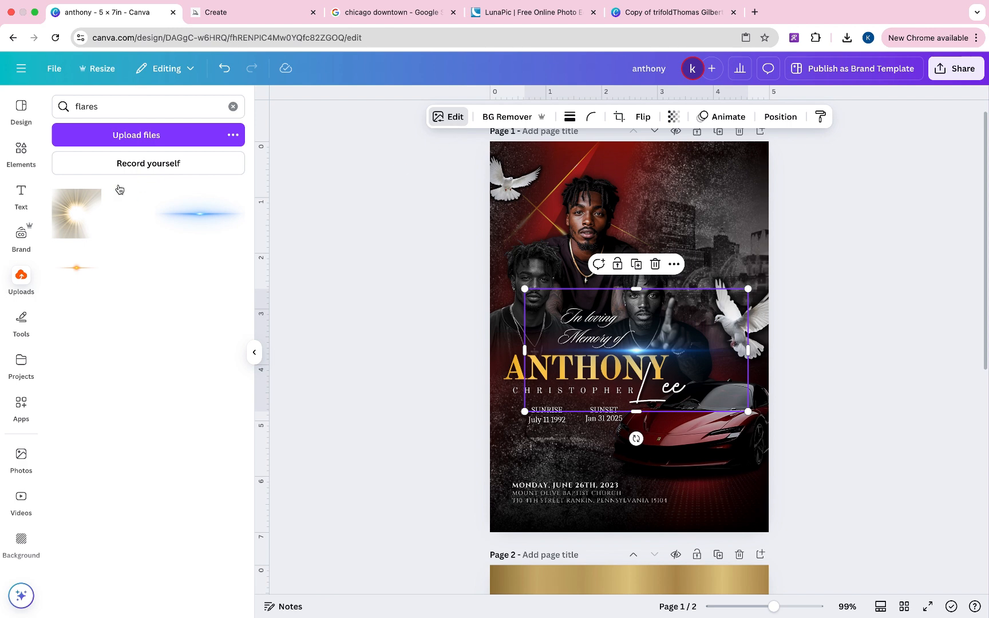
- Tint the blue flare with the Pomelo duotone
{"action": "left_click", "coordinate": [83, 136]}
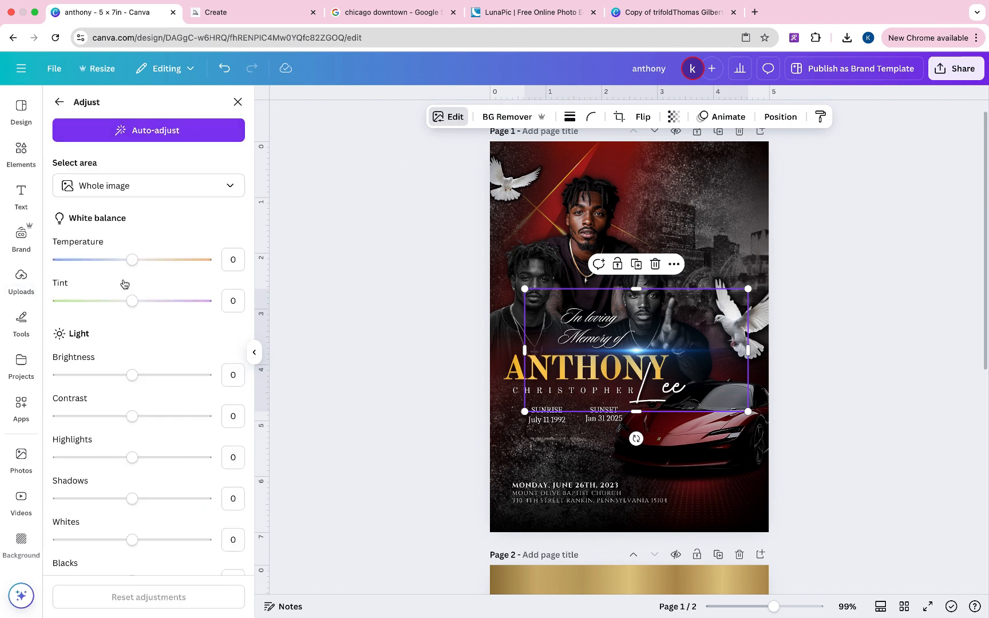
{"action": "scroll", "coordinate": [120, 320], "scroll_direction": "down", "scroll_amount": 6}
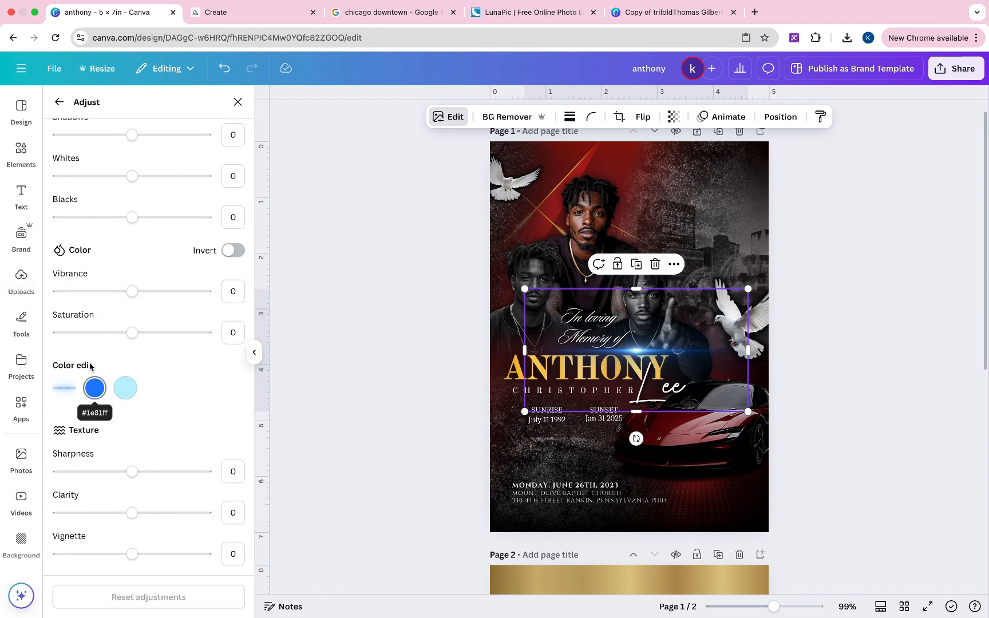
{"action": "left_click", "coordinate": [59, 103]}
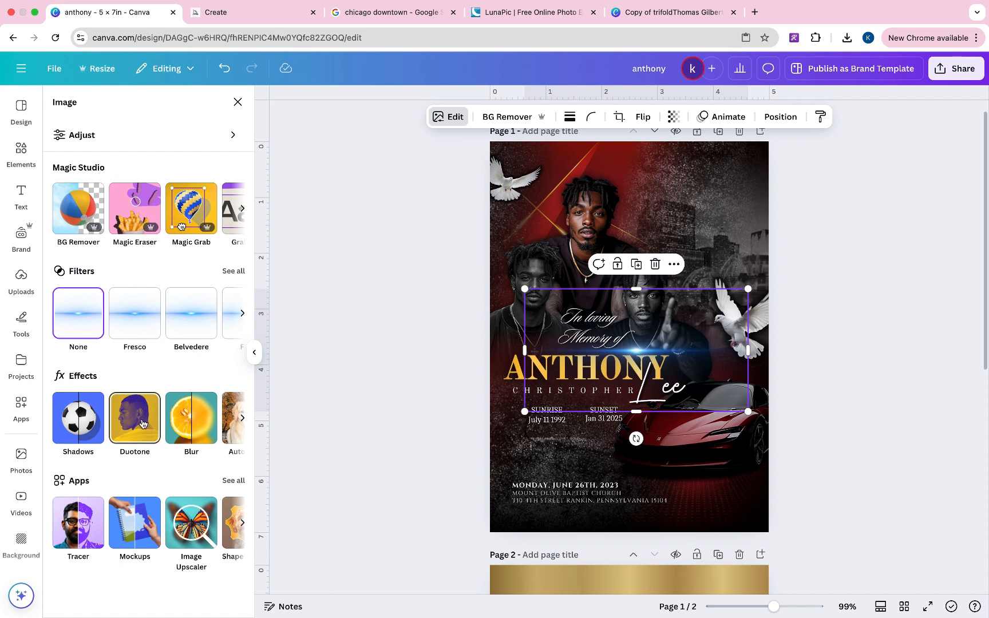
{"action": "left_click", "coordinate": [147, 395]}
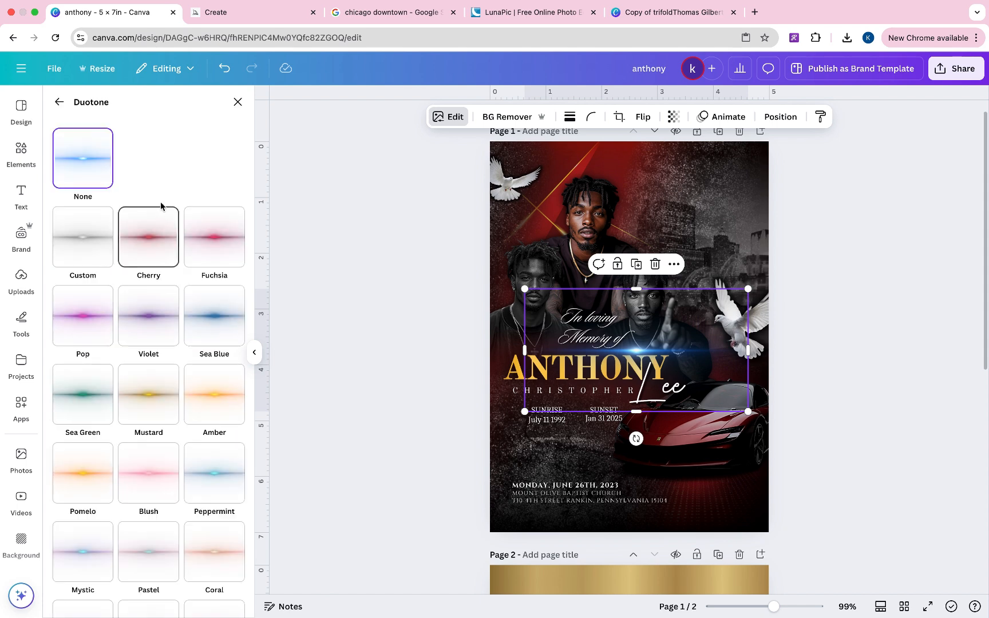
{"action": "left_click", "coordinate": [79, 469]}
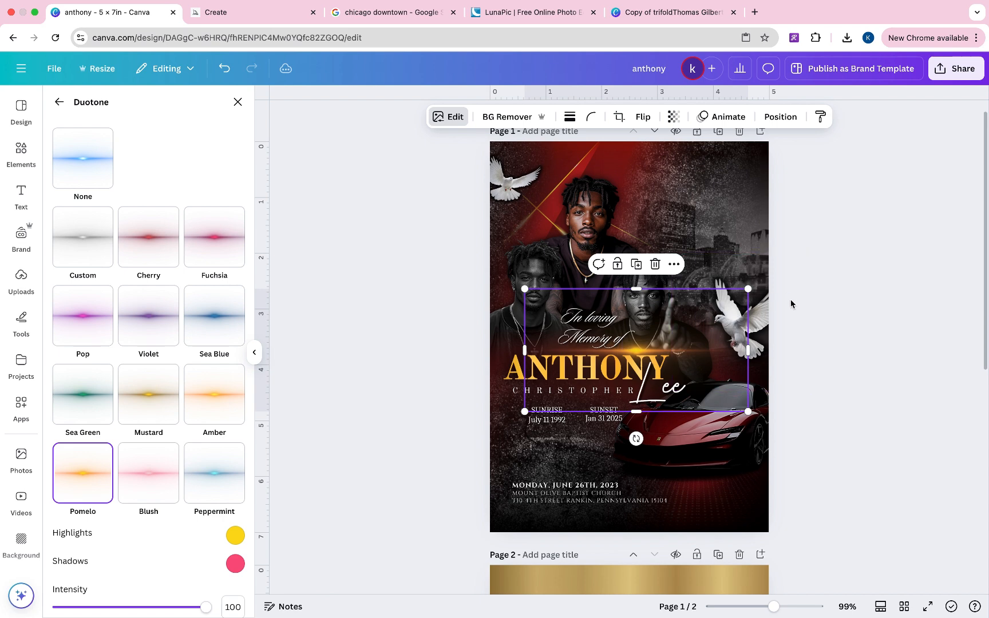
{"action": "key", "text": "Escape"}
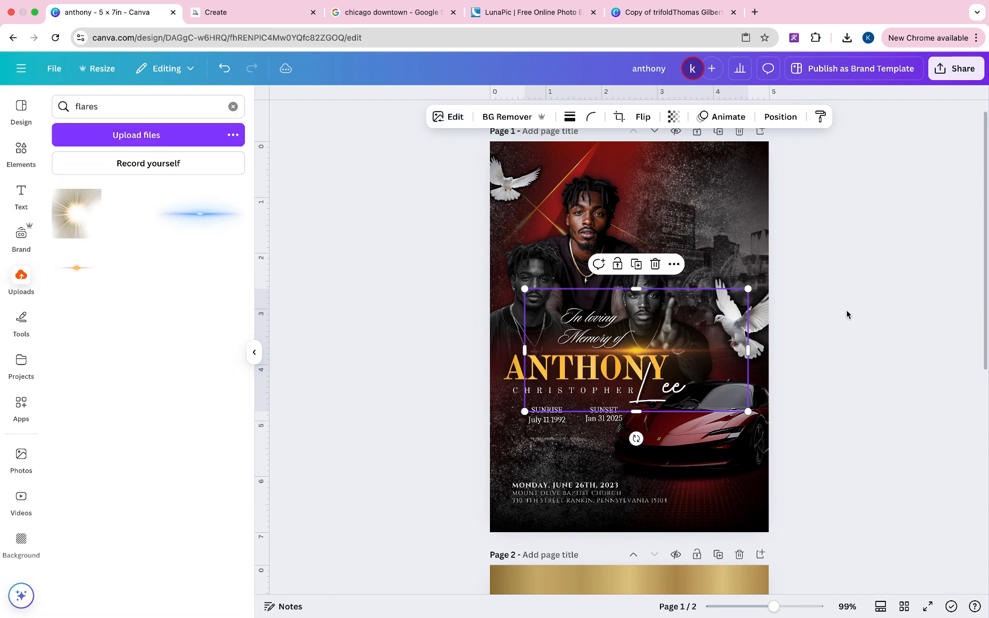
- Set the flare to transparency 66, position it just above ANTHONY, and enlarge it
{"action": "left_click", "coordinate": [809, 324]}
{"action": "left_click_drag", "start_coordinate": [715, 338], "coordinate": [752, 302]}
{"action": "left_click", "coordinate": [675, 117]}
{"action": "left_click_drag", "start_coordinate": [673, 166], "coordinate": [671, 166]}
{"action": "left_click_drag", "start_coordinate": [763, 324], "coordinate": [681, 391]}
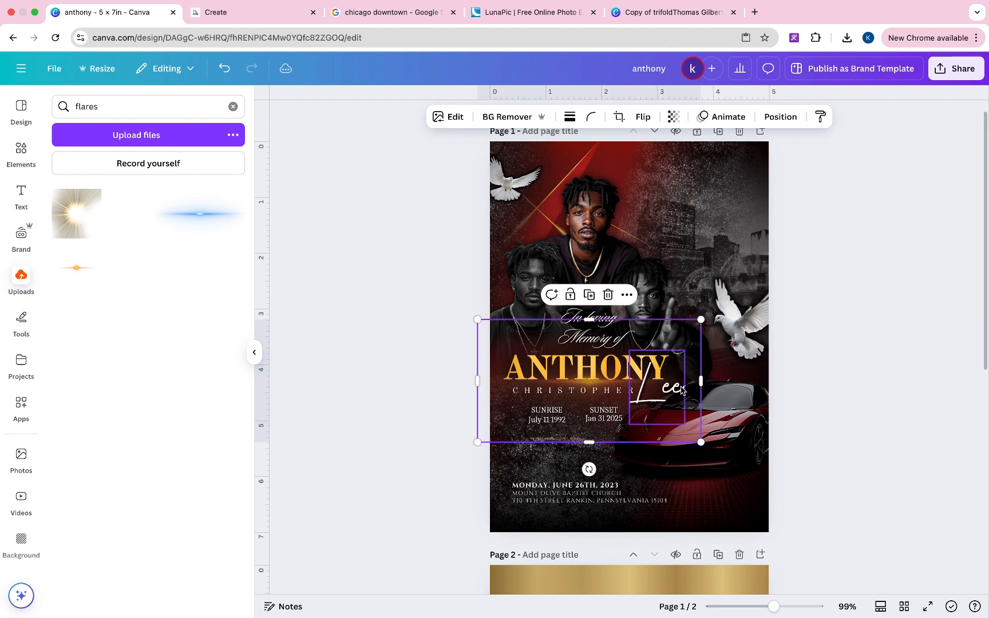
{"action": "left_click_drag", "start_coordinate": [775, 320], "coordinate": [721, 346]}
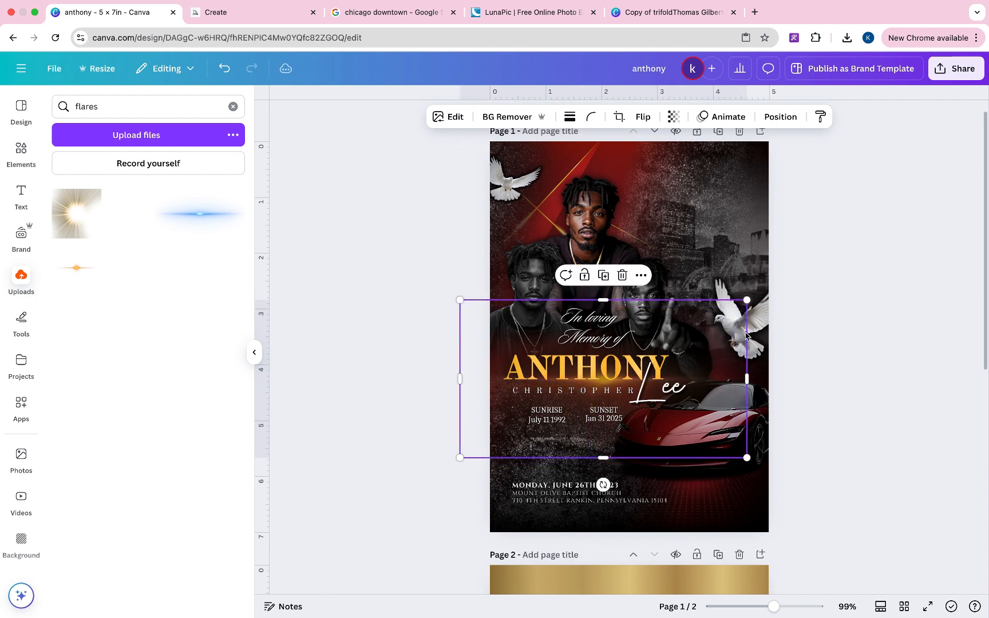
- Add the sunburst flare at the poster top behind the men, enlarged to 5.2 × 5.2
{"action": "left_click", "coordinate": [75, 238]}
{"action": "left_click_drag", "start_coordinate": [634, 293], "coordinate": [595, 203]}
{"action": "right_click", "coordinate": [596, 205]}
{"action": "mouse_move", "coordinate": [635, 347]}
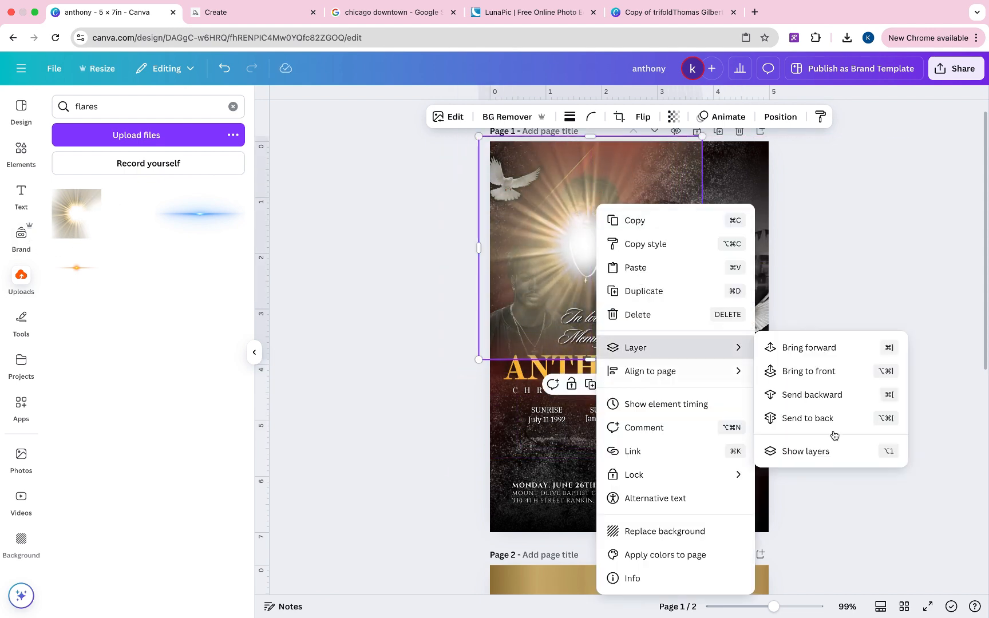
{"action": "left_click", "coordinate": [813, 450]}
{"action": "left_click_drag", "start_coordinate": [168, 421], "coordinate": [165, 578]}
{"action": "left_click_drag", "start_coordinate": [702, 360], "coordinate": [769, 427]}
- Give the sunburst flare about 67 transparency and Vignette 100
{"action": "left_click", "coordinate": [673, 117]}
{"action": "left_click", "coordinate": [662, 166]}
{"action": "left_click_drag", "start_coordinate": [660, 171], "coordinate": [673, 167]}
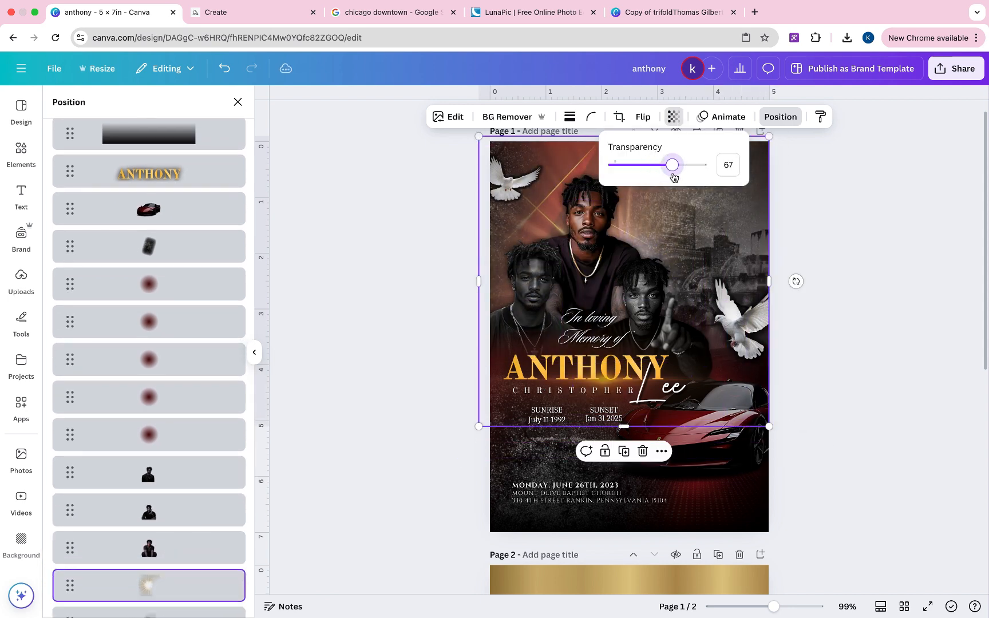
{"action": "left_click", "coordinate": [455, 117]}
{"action": "left_click", "coordinate": [186, 140]}
{"action": "scroll", "coordinate": [171, 319], "scroll_direction": "down", "scroll_amount": 6}
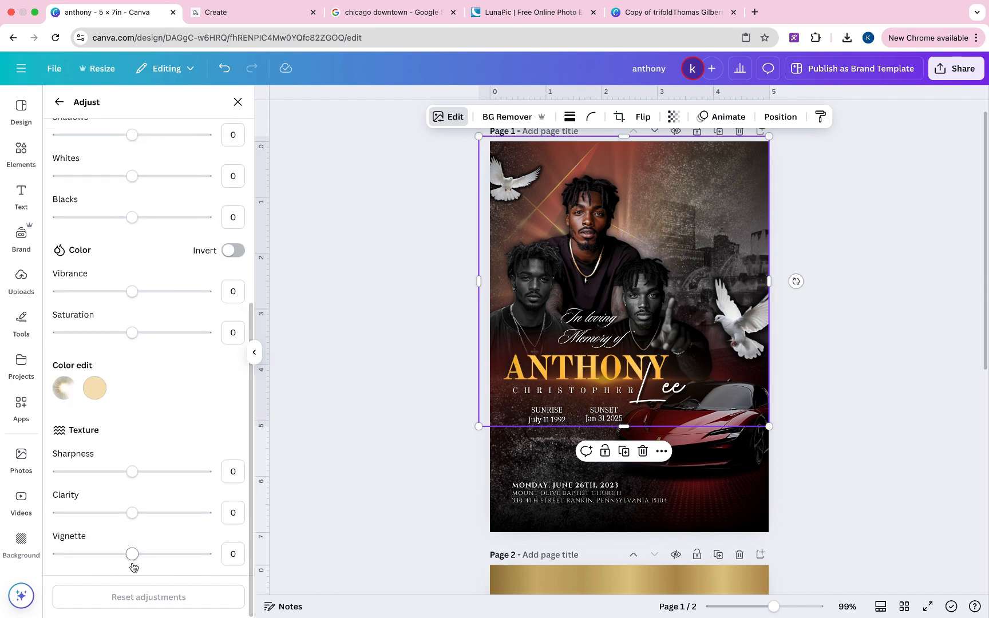
{"action": "left_click_drag", "start_coordinate": [132, 554], "coordinate": [206, 554]}
{"action": "left_click", "coordinate": [673, 116]}
{"action": "left_click_drag", "start_coordinate": [673, 165], "coordinate": [687, 166]}
{"action": "left_click", "coordinate": [794, 278]}
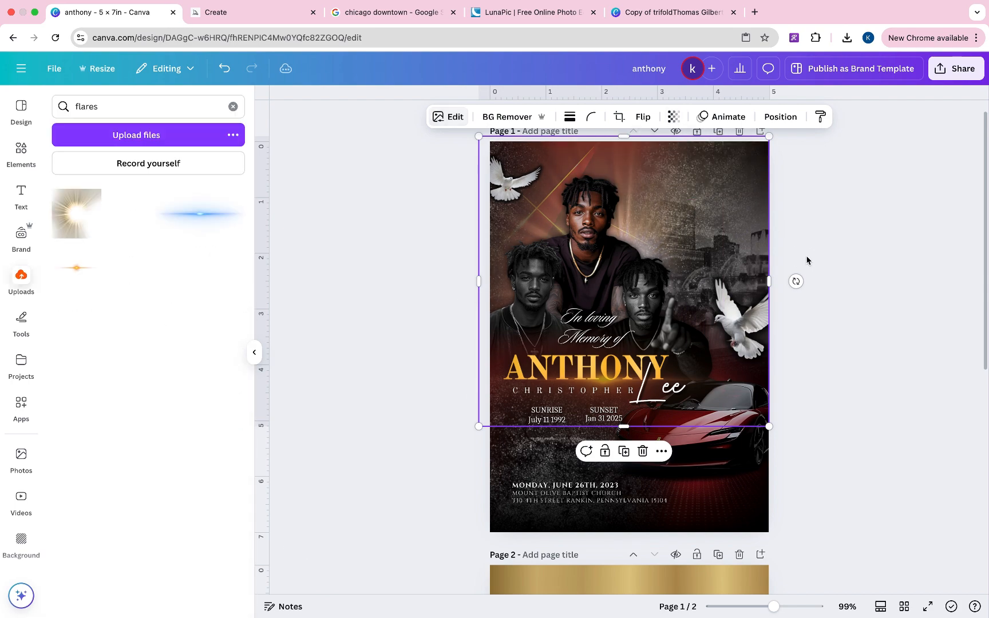